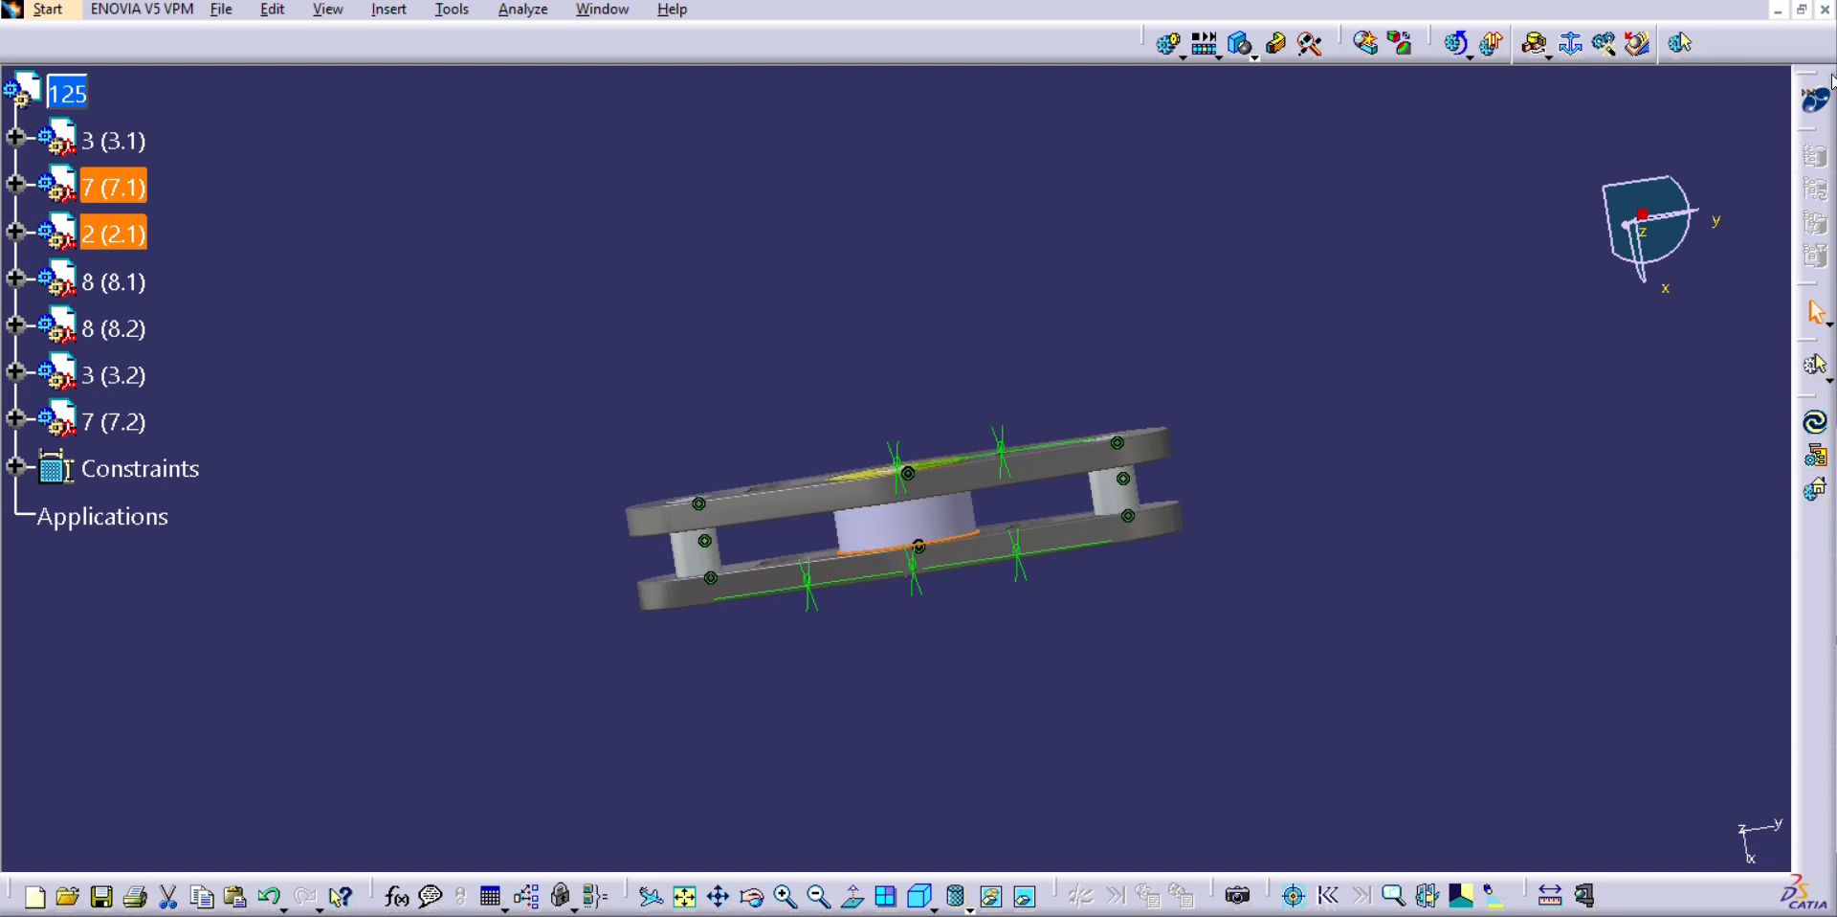
Step: Close the current 125 assembly and open the gear new 2 assembly from the Gear folder
{"action": "left_click", "coordinate": [1825, 10]}
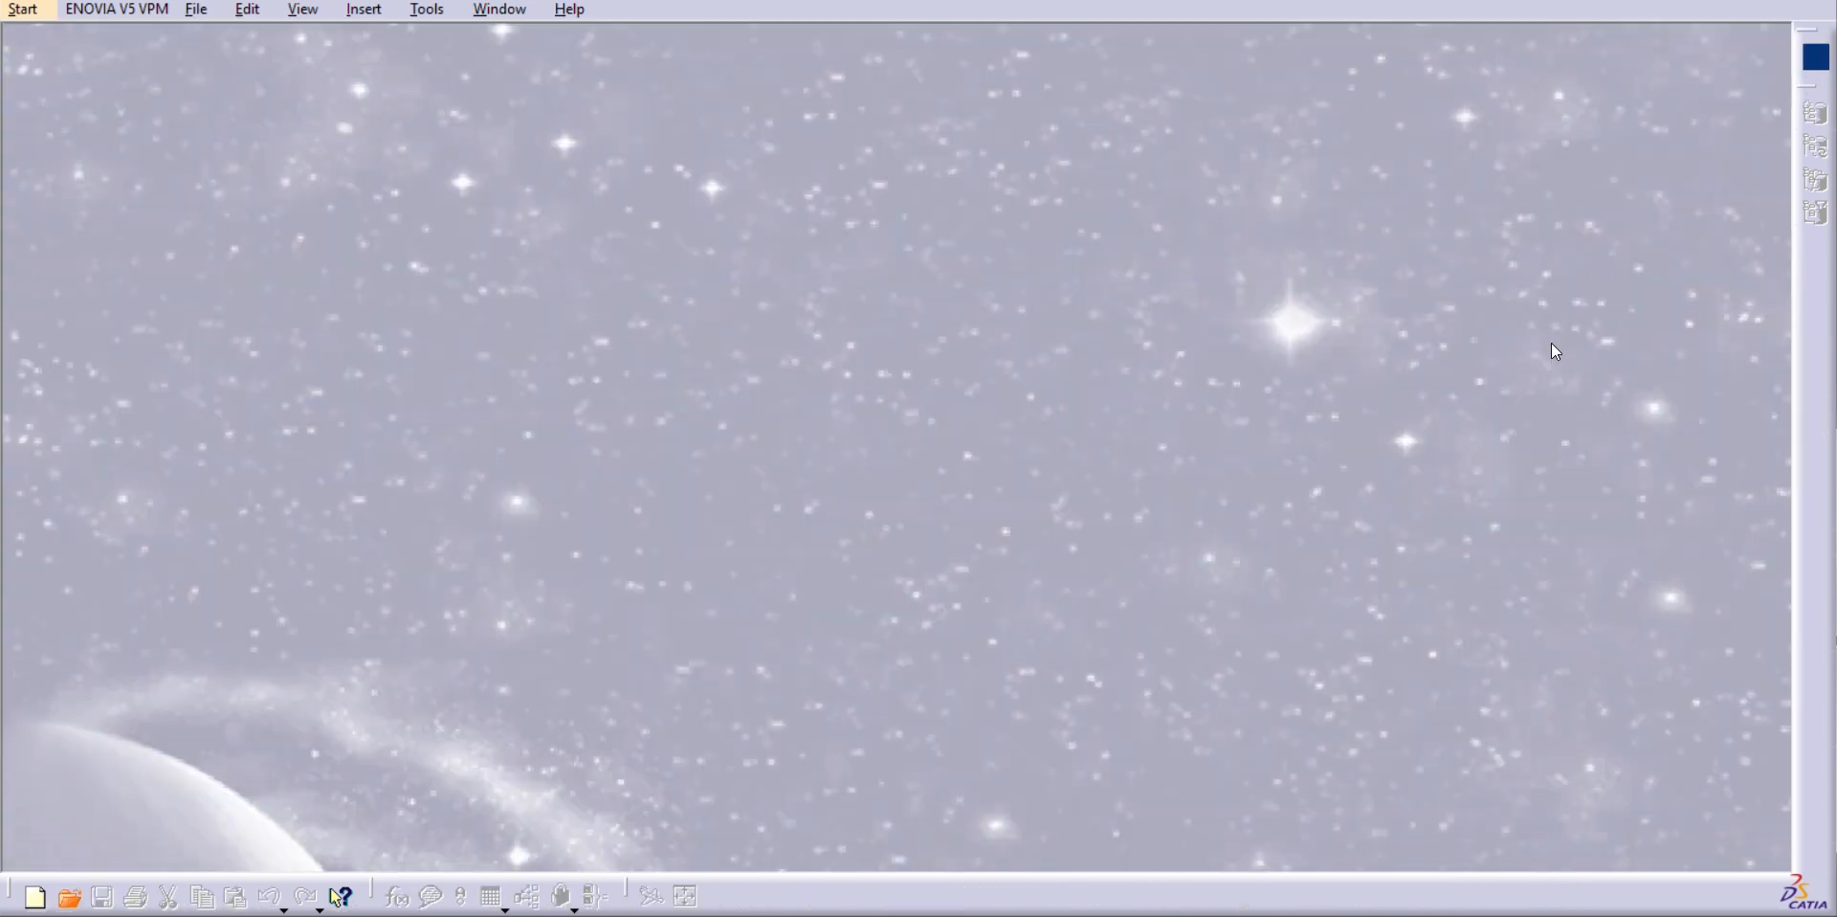
{"action": "key", "text": "ctrl+o"}
{"action": "left_click", "coordinate": [785, 327]}
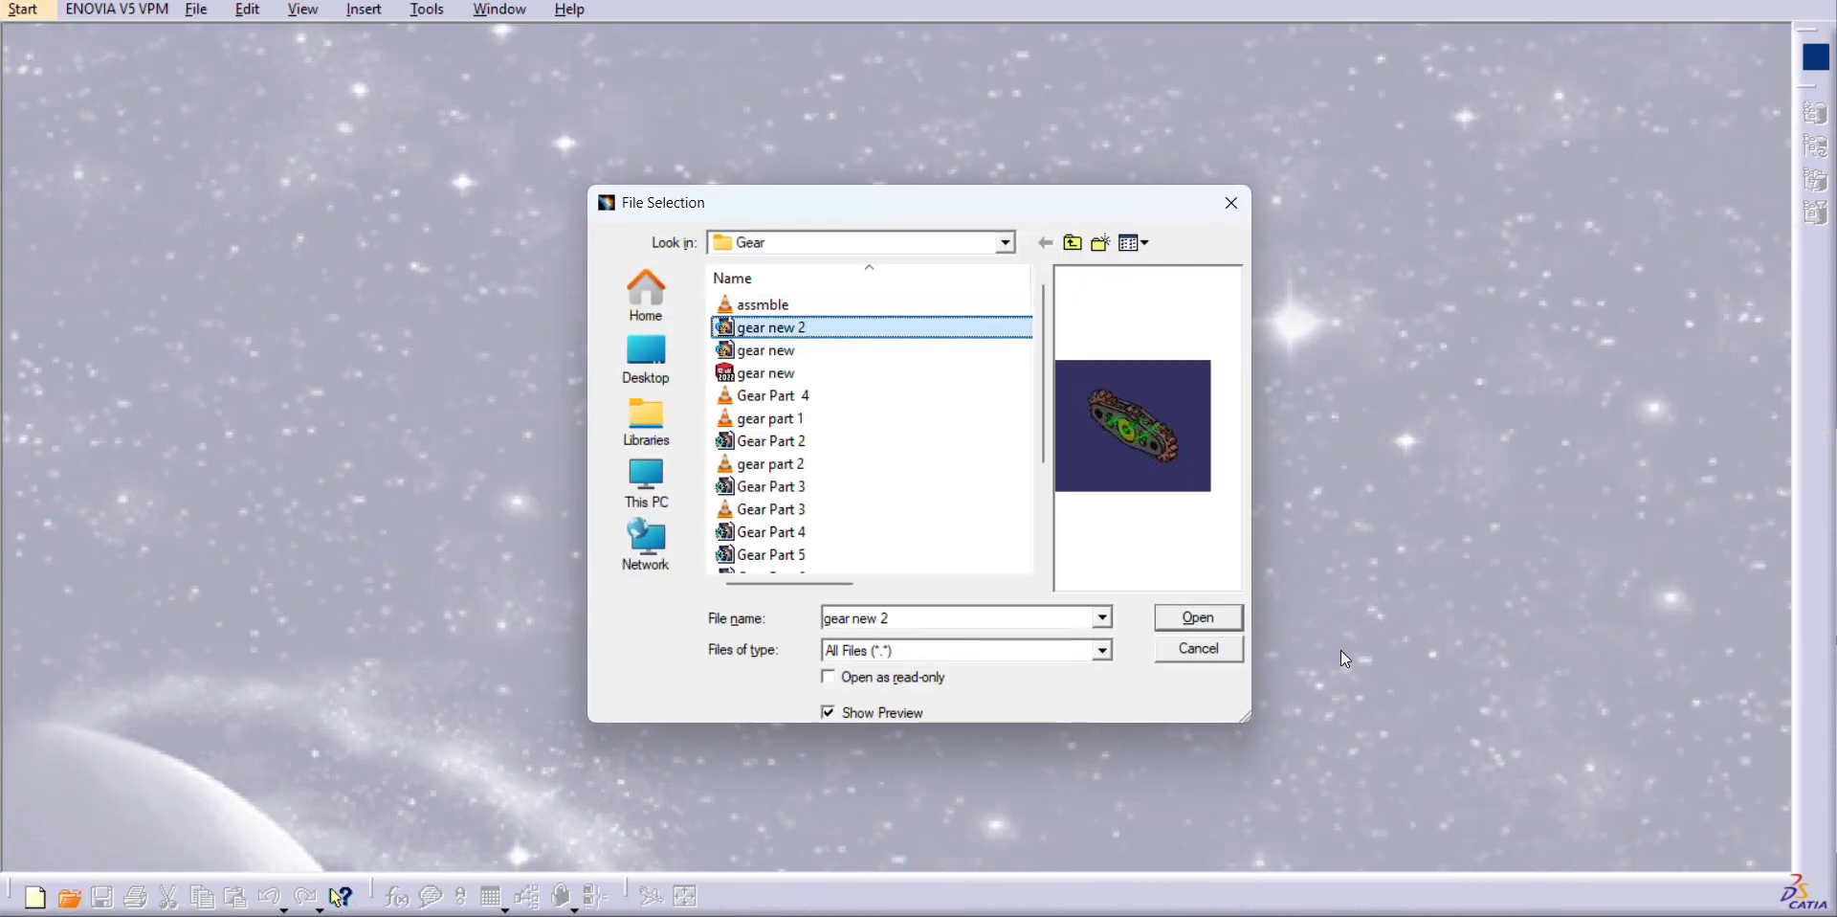
{"action": "left_click", "coordinate": [1241, 620]}
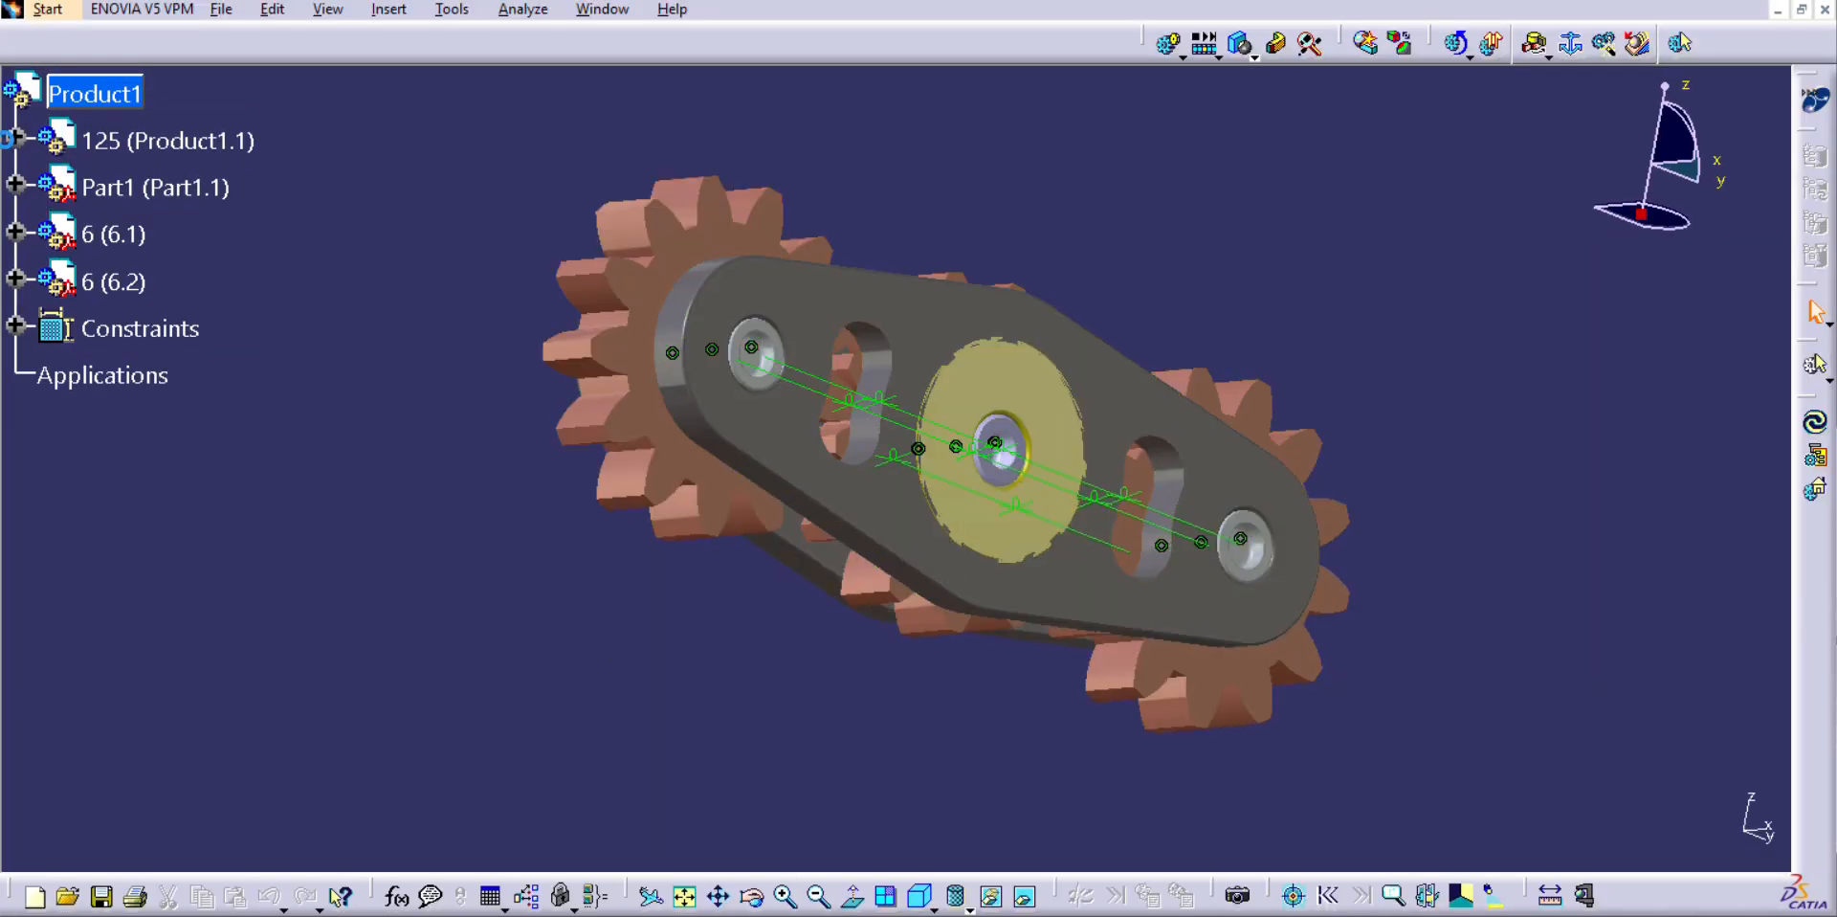
Step: Expand the 125 subassembly and hide its components 3 (3.1), 7 (7.1) and 2 (2.1)
{"action": "left_click", "coordinate": [16, 138]}
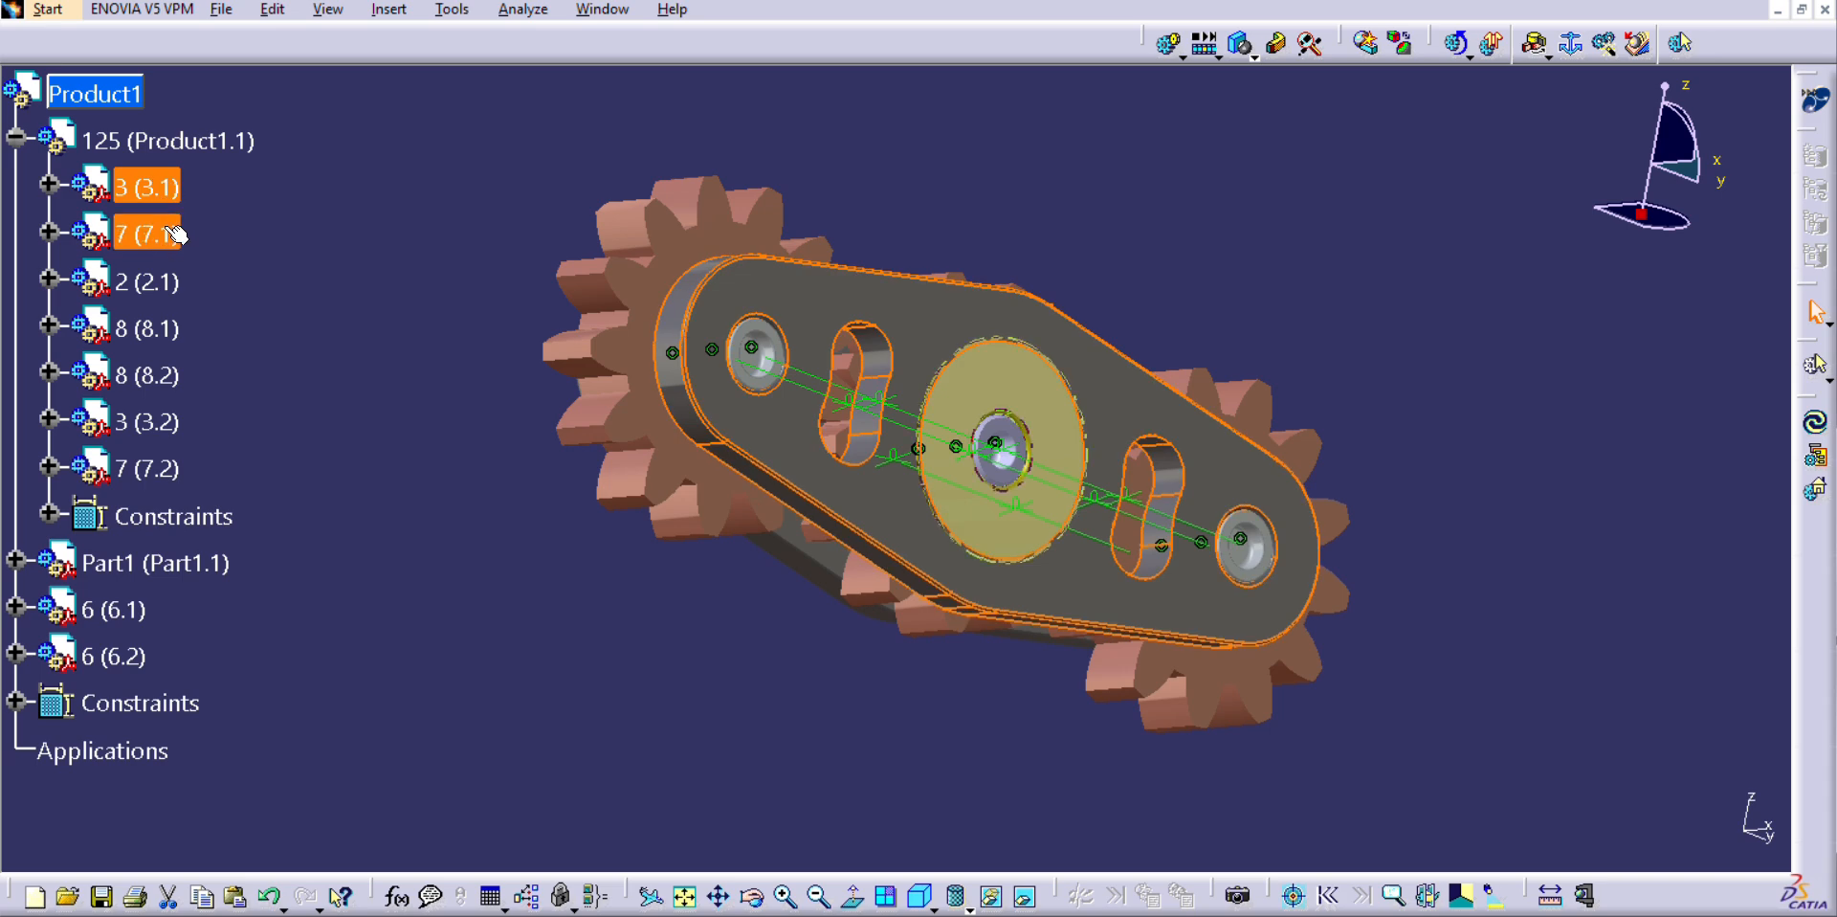
{"action": "right_click", "coordinate": [141, 195]}
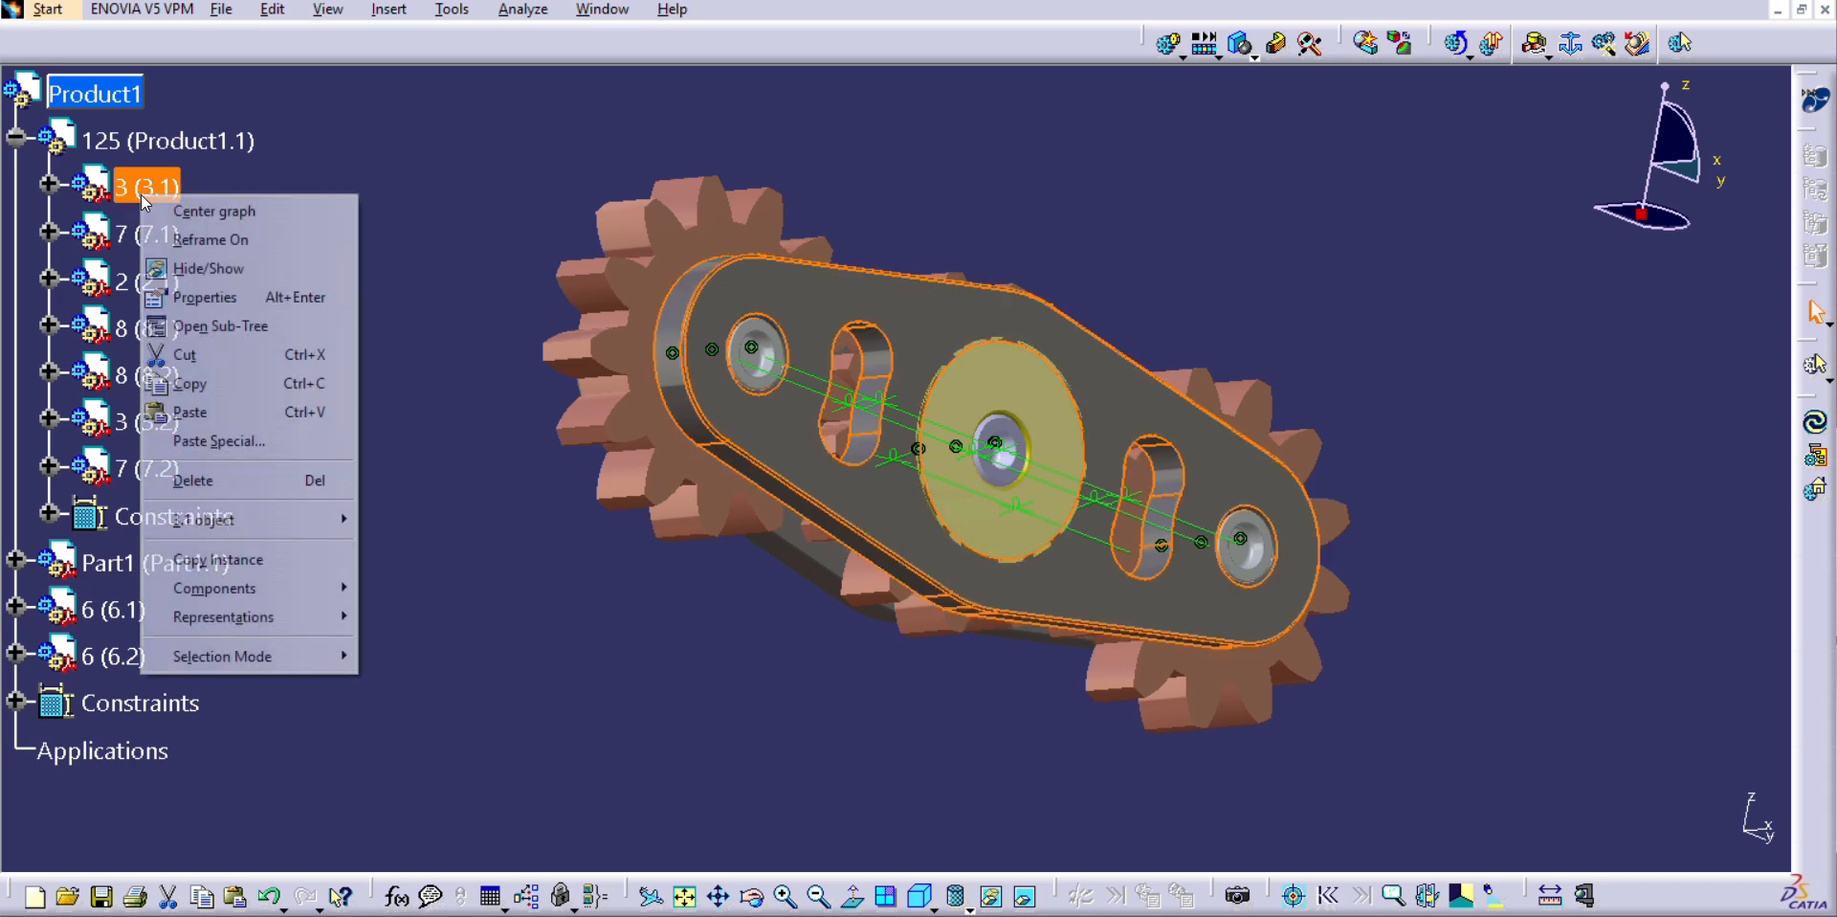
{"action": "left_click", "coordinate": [207, 268]}
{"action": "right_click", "coordinate": [141, 231]}
{"action": "left_click", "coordinate": [195, 305]}
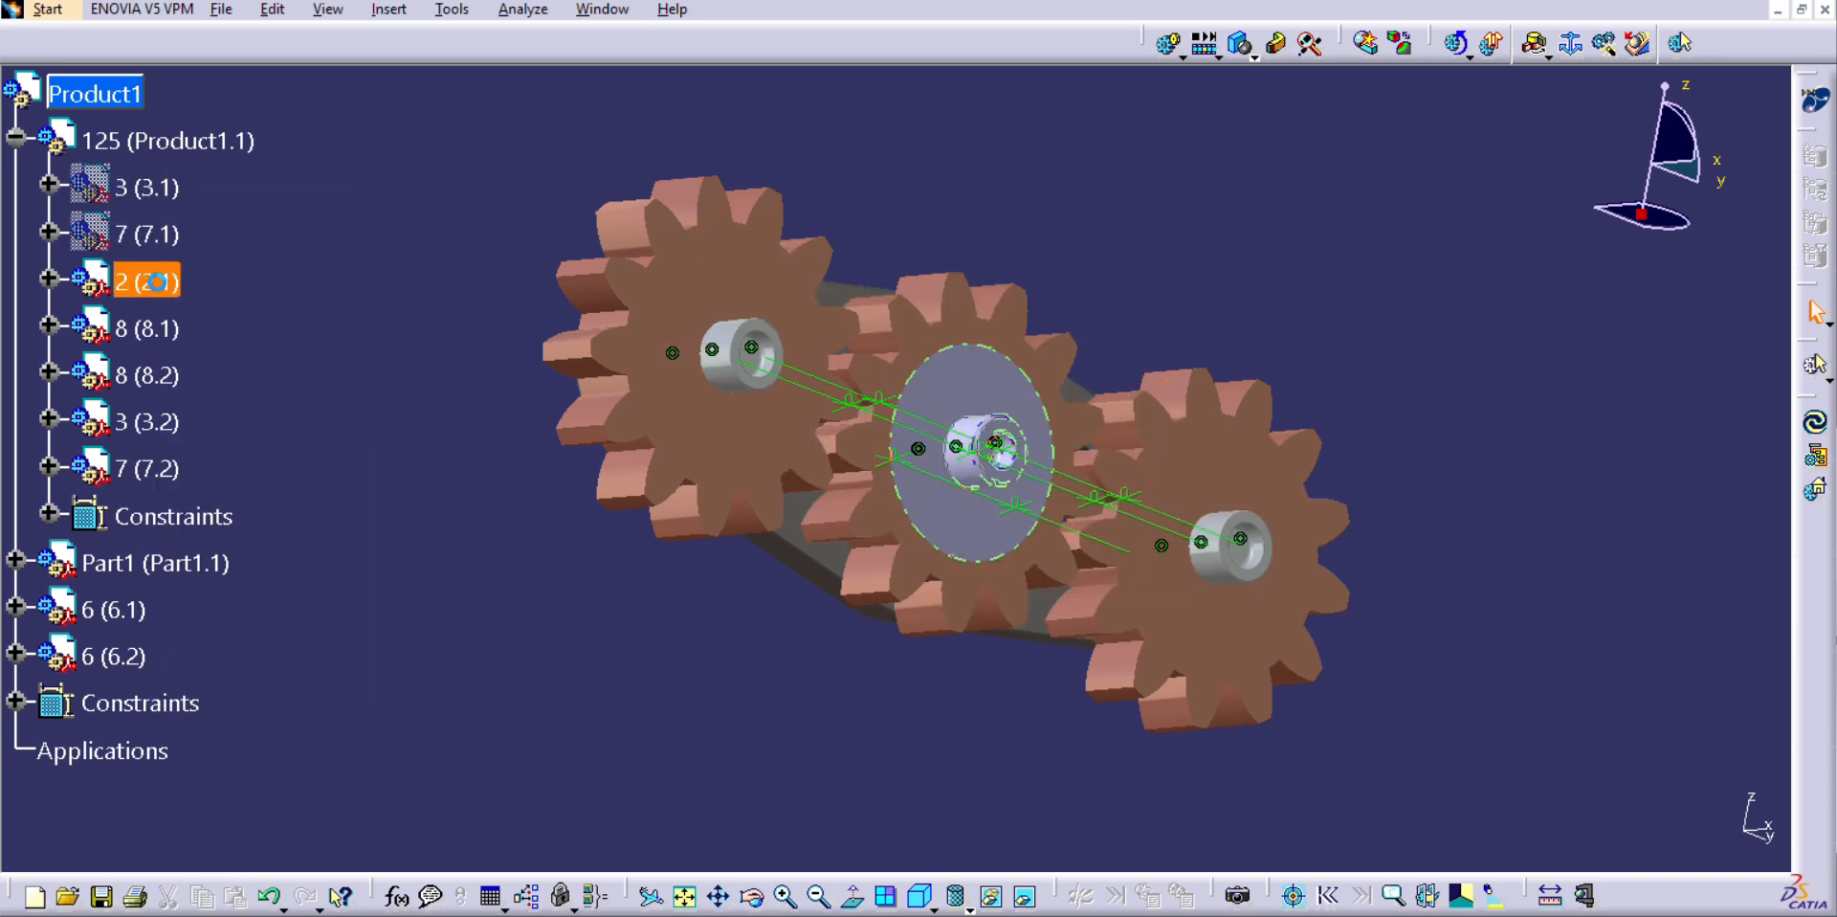
{"action": "right_click", "coordinate": [151, 282]}
{"action": "left_click", "coordinate": [206, 362]}
Step: Hide components 8 (8.1), 8 (8.2) and 7 (7.2) of the 125 subassembly
{"action": "right_click", "coordinate": [153, 330]}
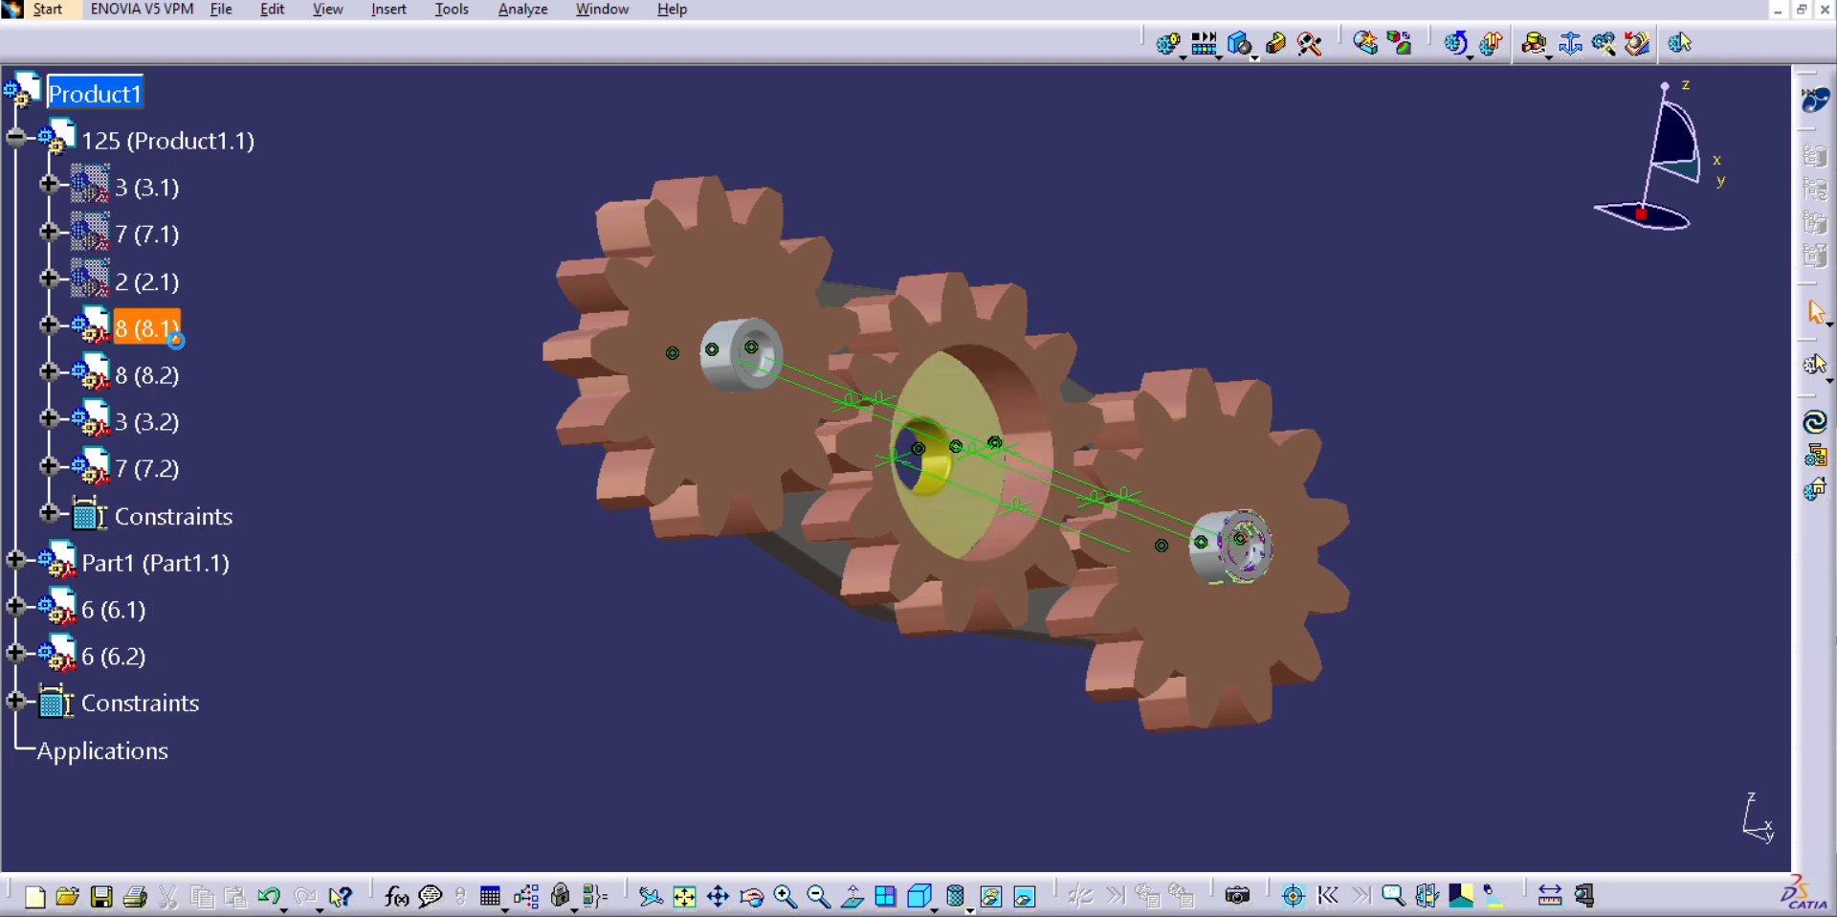
{"action": "left_click", "coordinate": [226, 404]}
{"action": "right_click", "coordinate": [158, 380]}
{"action": "right_click", "coordinate": [158, 380]}
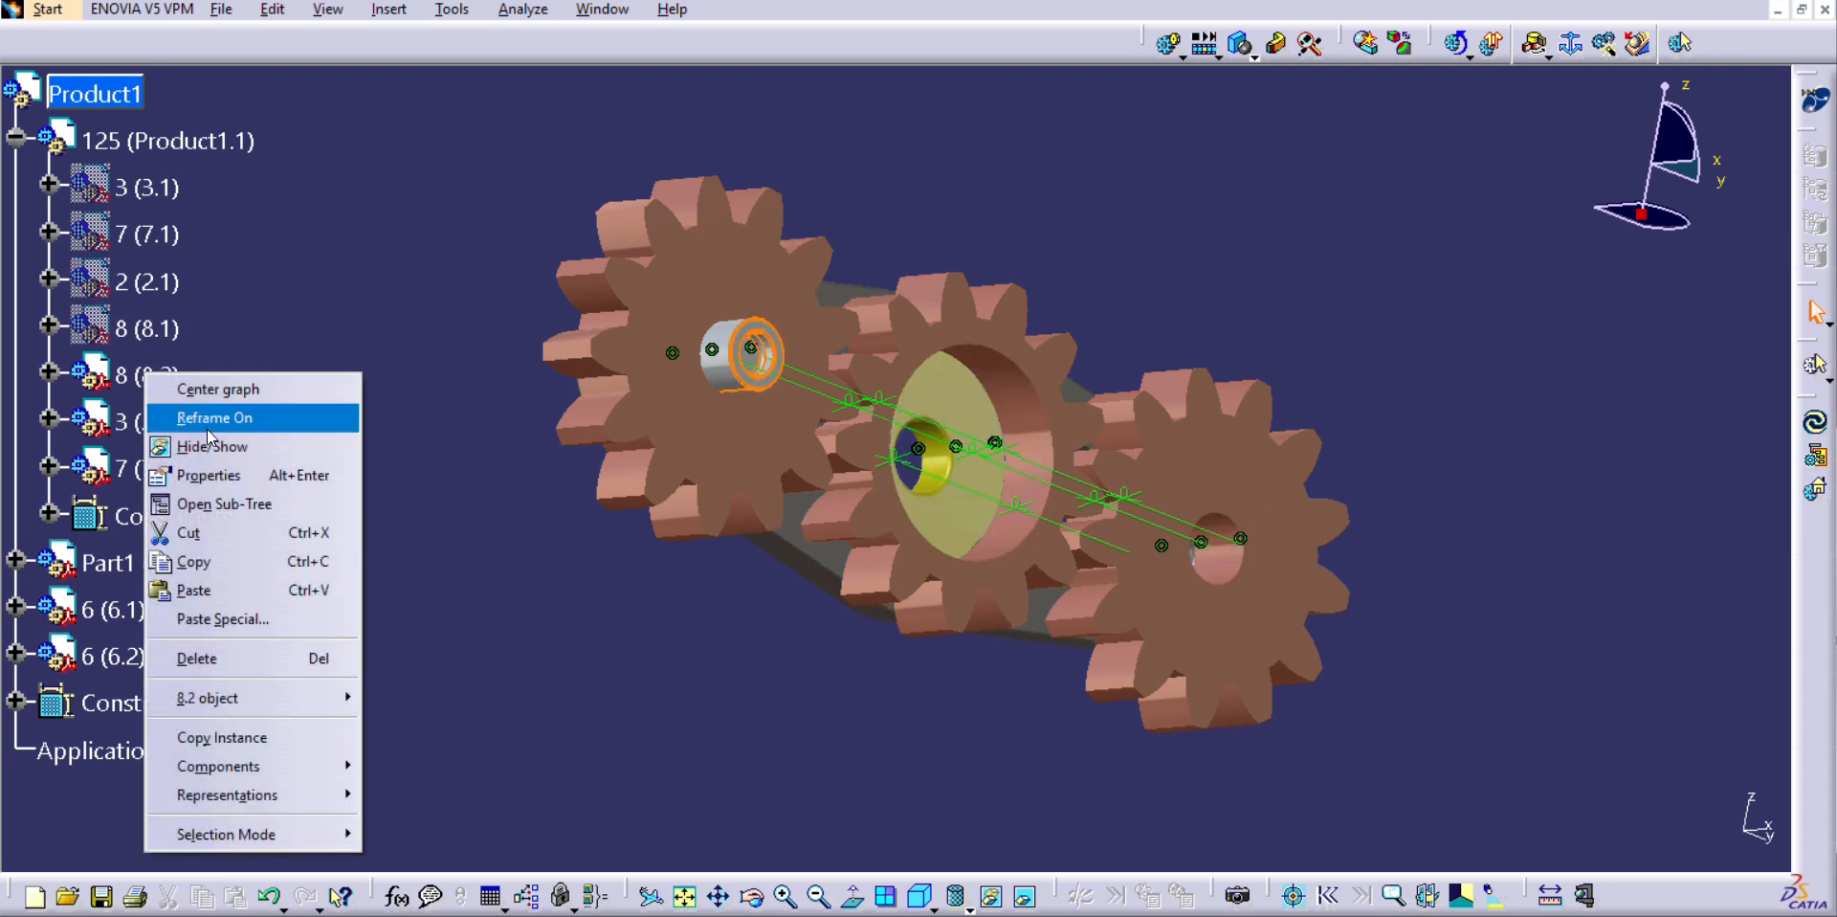
{"action": "left_click", "coordinate": [222, 448]}
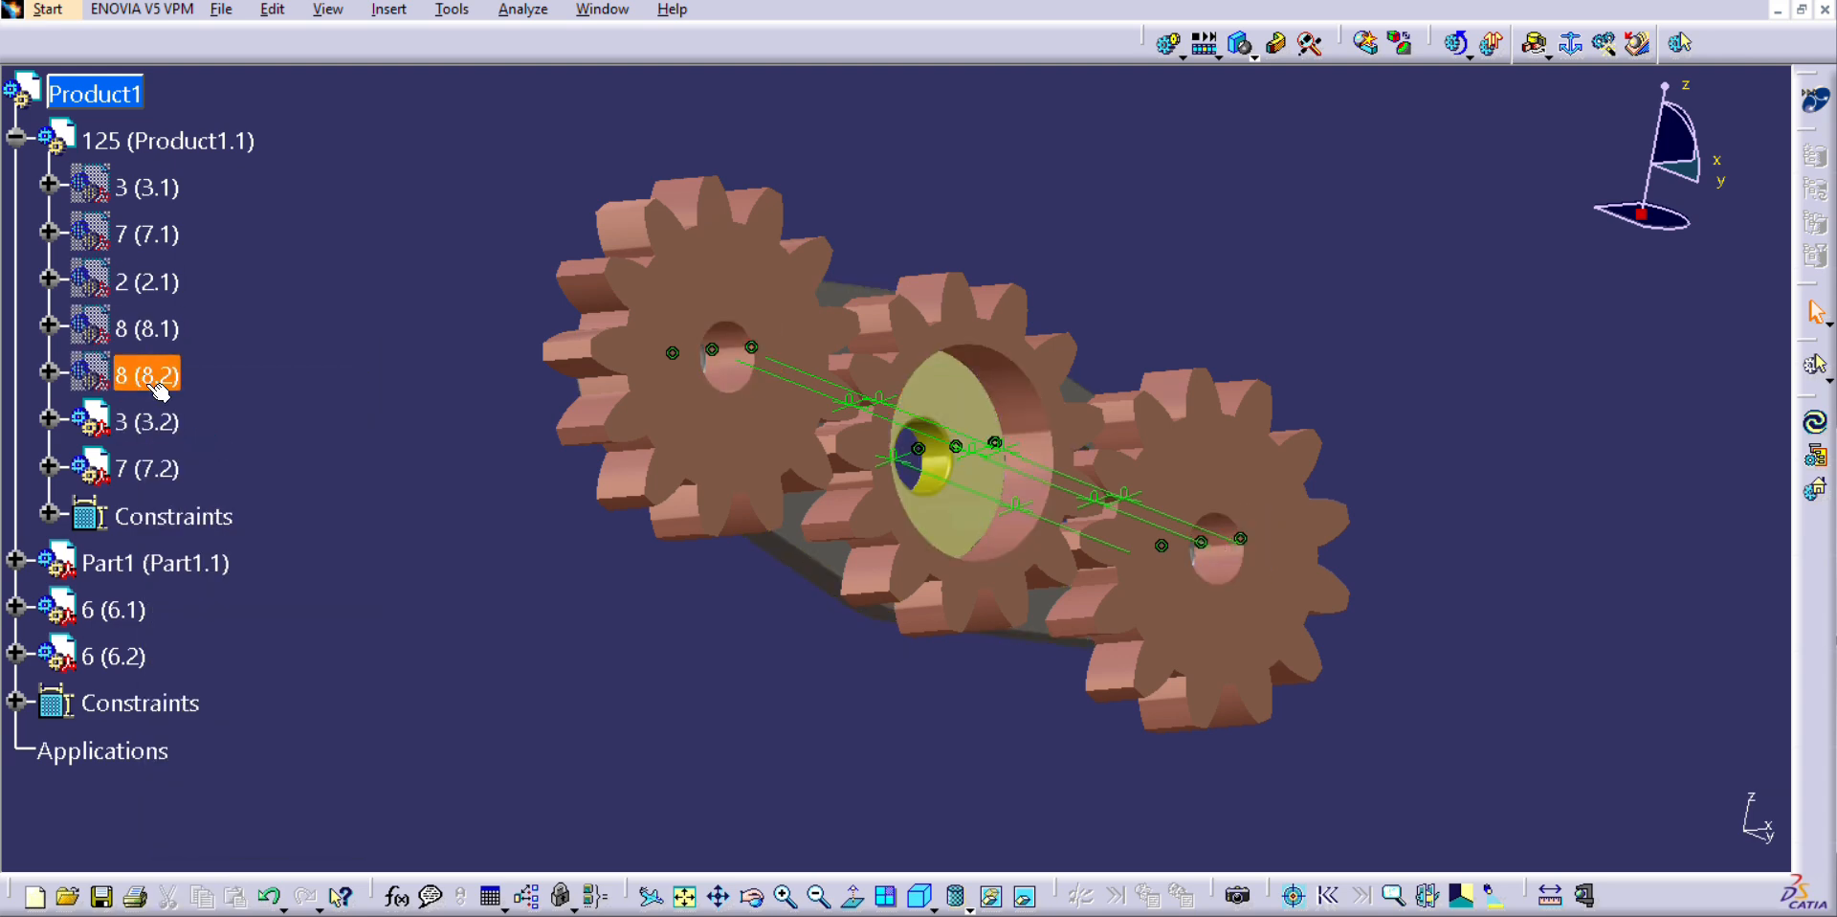
{"action": "right_click", "coordinate": [151, 459]}
{"action": "left_click", "coordinate": [226, 527]}
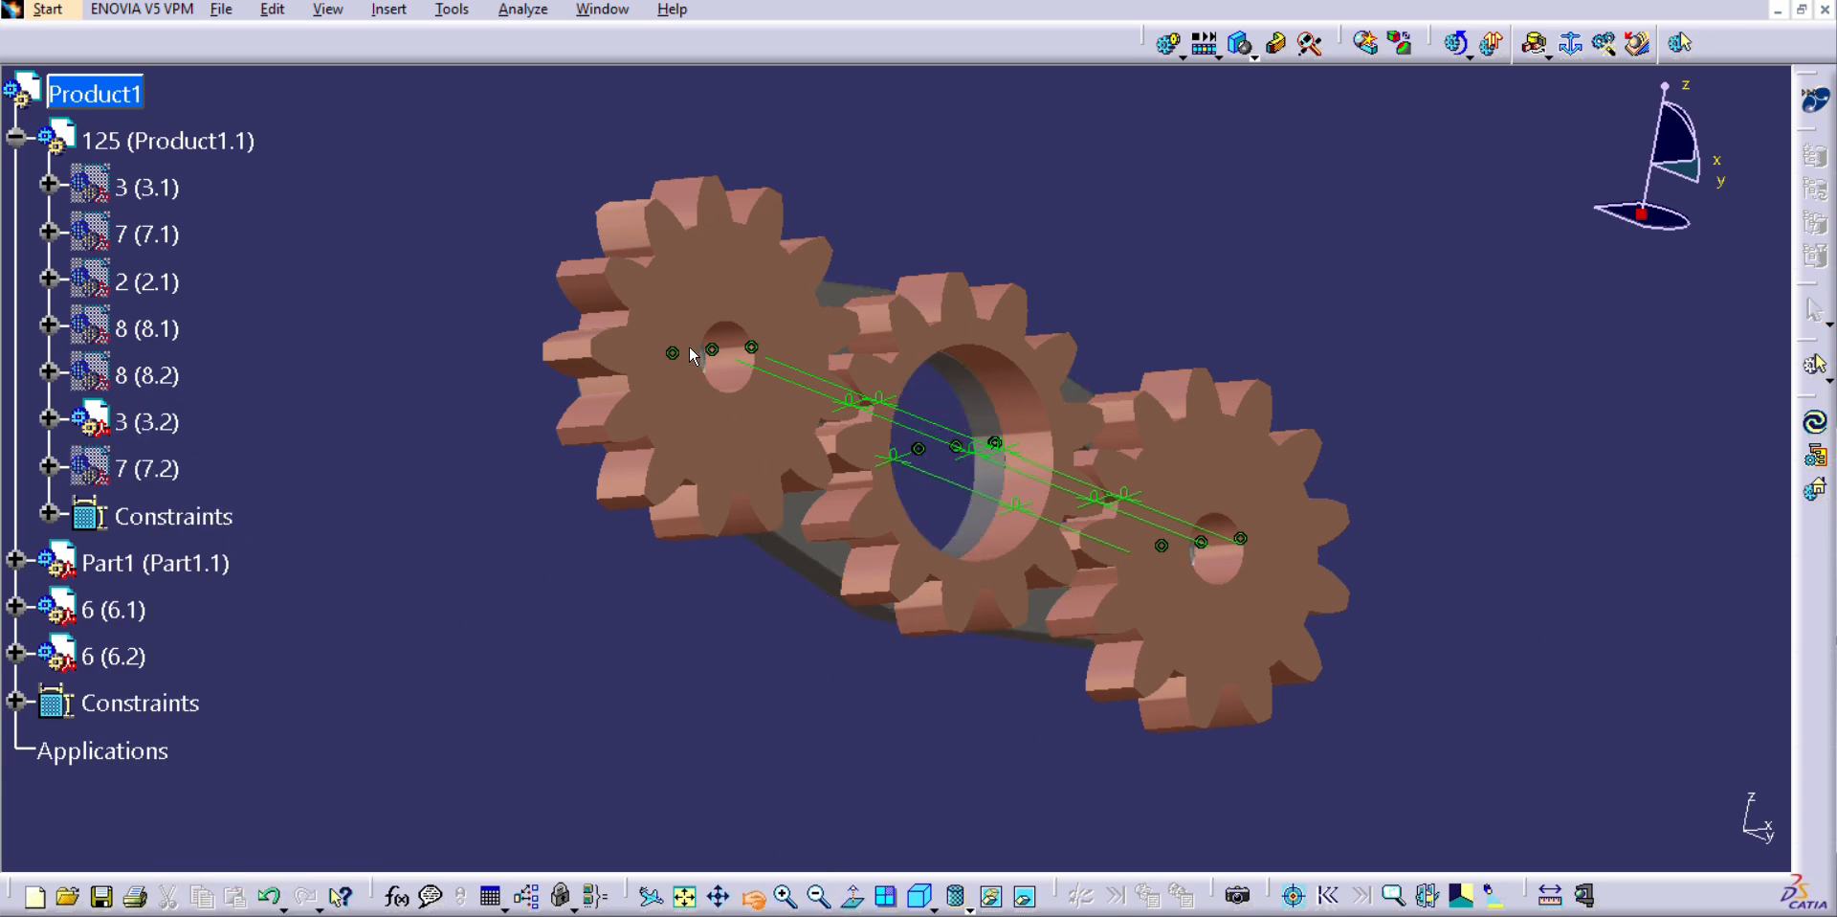
Step: Create a new mechanism with its default name and assign plate 3 (3.2) as the fixed part
{"action": "middle_click_drag", "start_coordinate": [694, 356], "coordinate": [636, 545]}
{"action": "left_click", "coordinate": [1569, 45]}
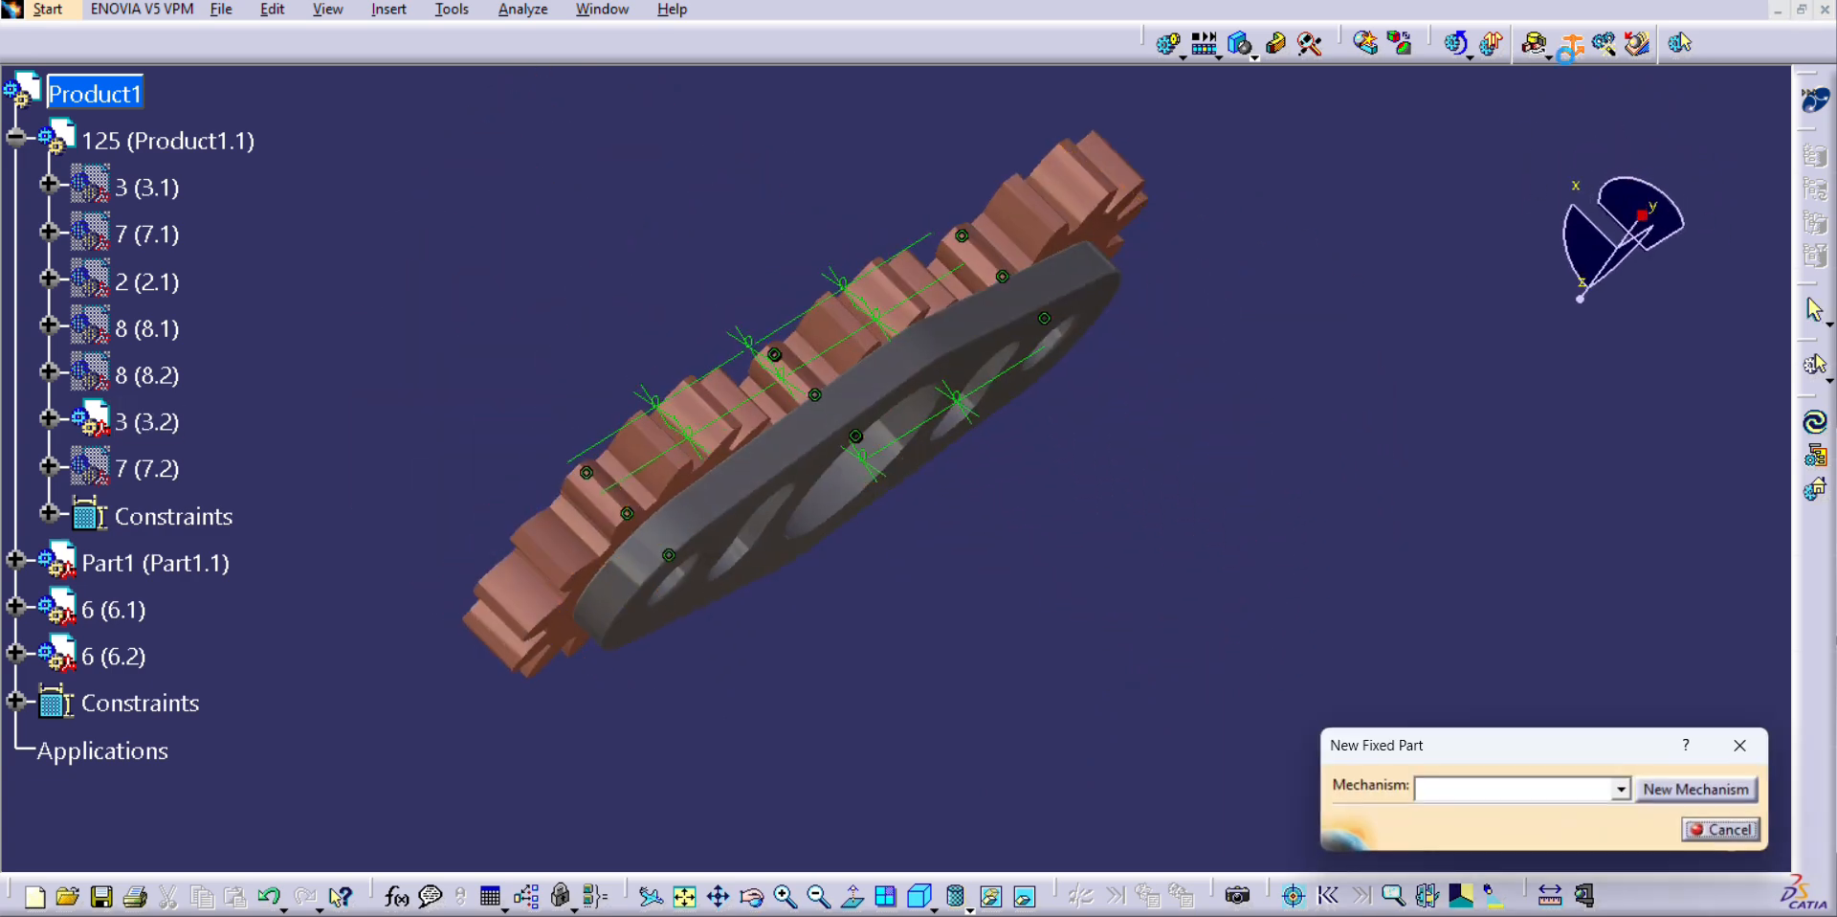
{"action": "left_click", "coordinate": [1713, 789]}
{"action": "left_click", "coordinate": [1671, 840]}
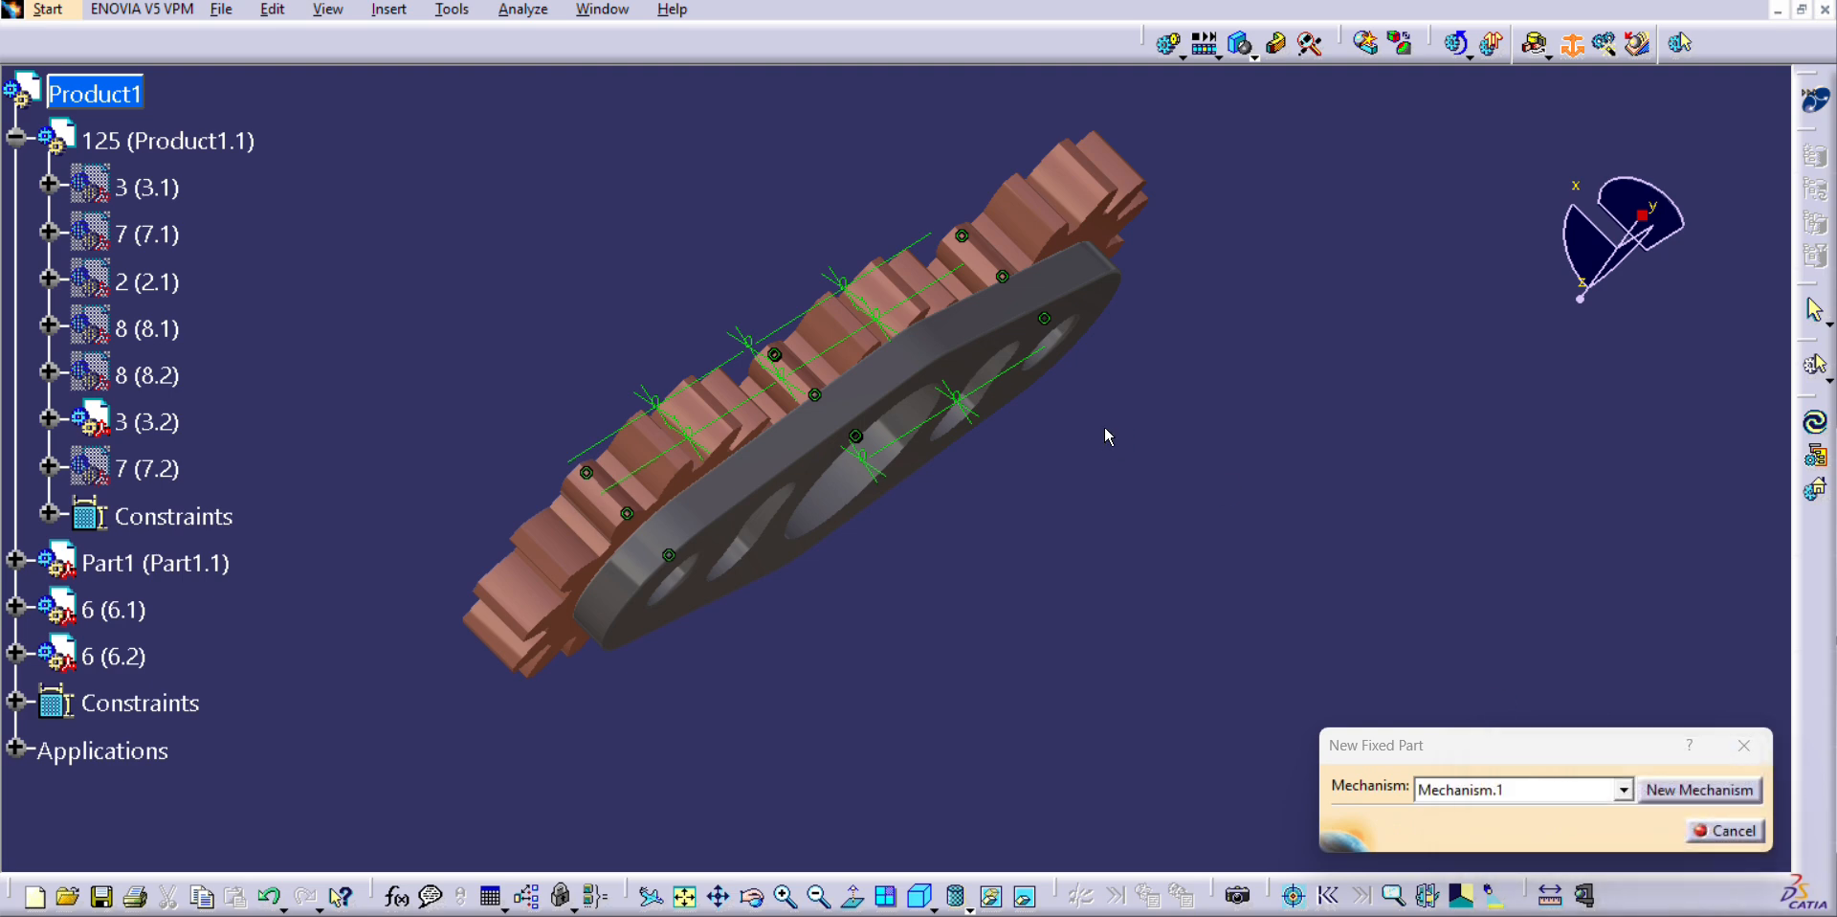
{"action": "left_click", "coordinate": [976, 319]}
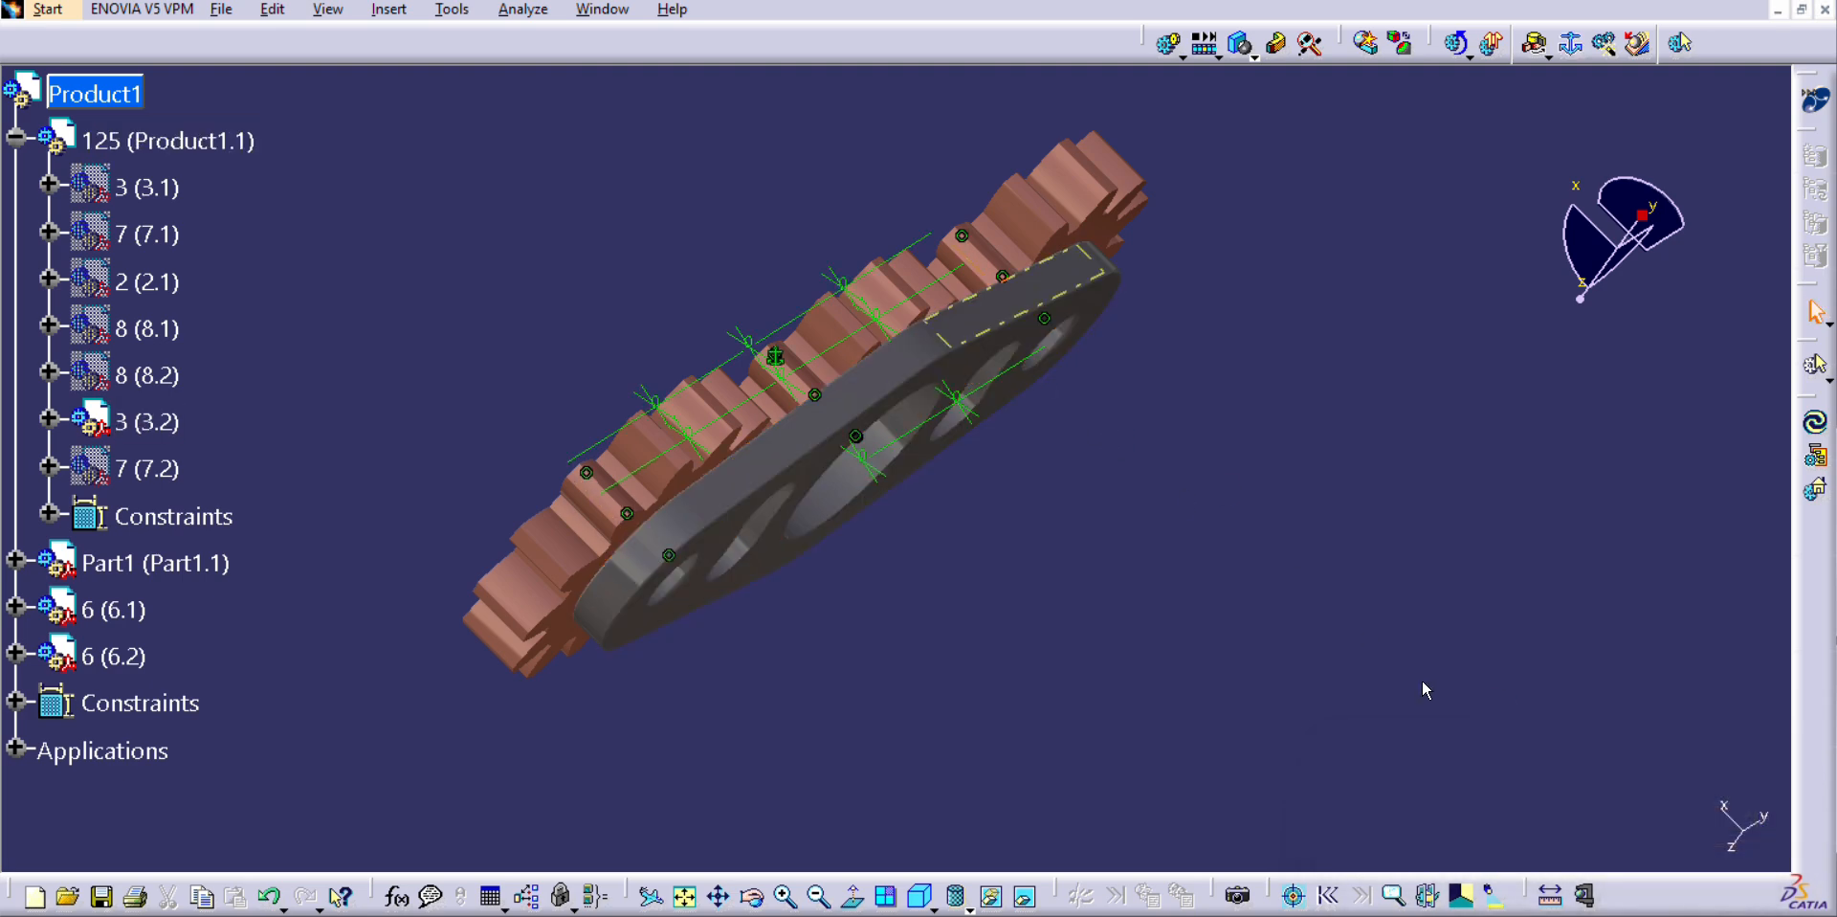
Step: Start a revolute joint using the bore axis of end gear 6 (6.1) and the matching hole axis of plate 3 (3.2) as its lines
{"action": "left_click", "coordinate": [763, 902]}
{"action": "left_click_drag", "start_coordinate": [1062, 287], "coordinate": [1130, 622]}
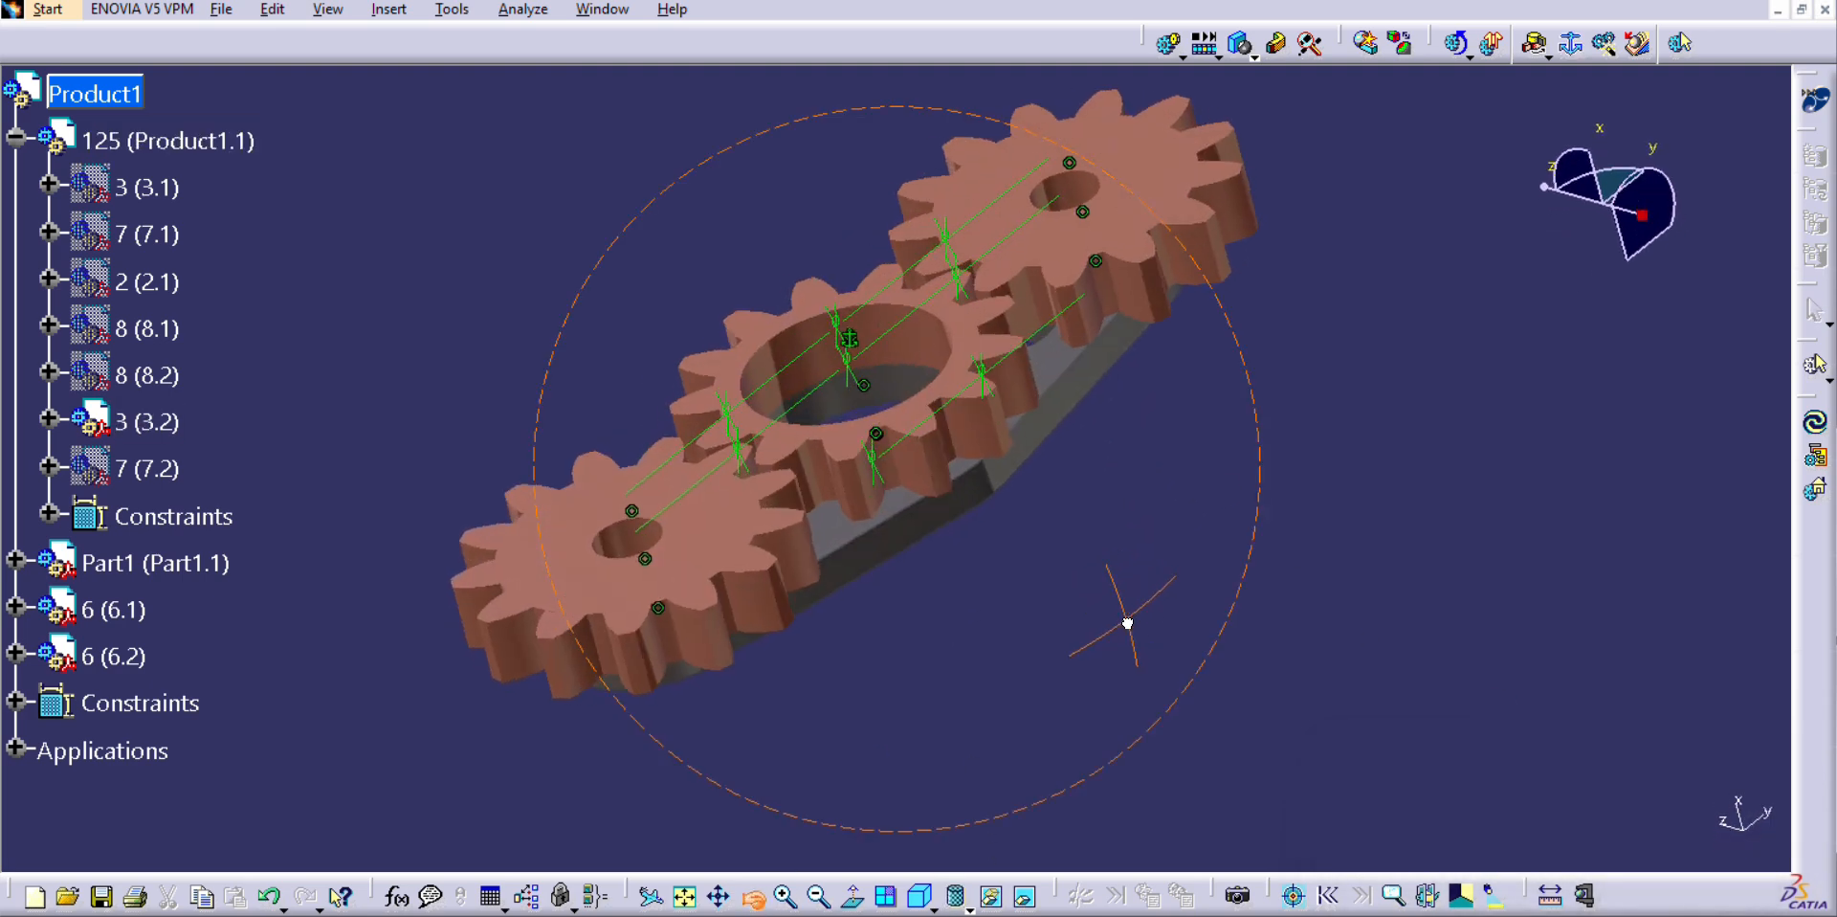
{"action": "left_click", "coordinate": [1537, 43]}
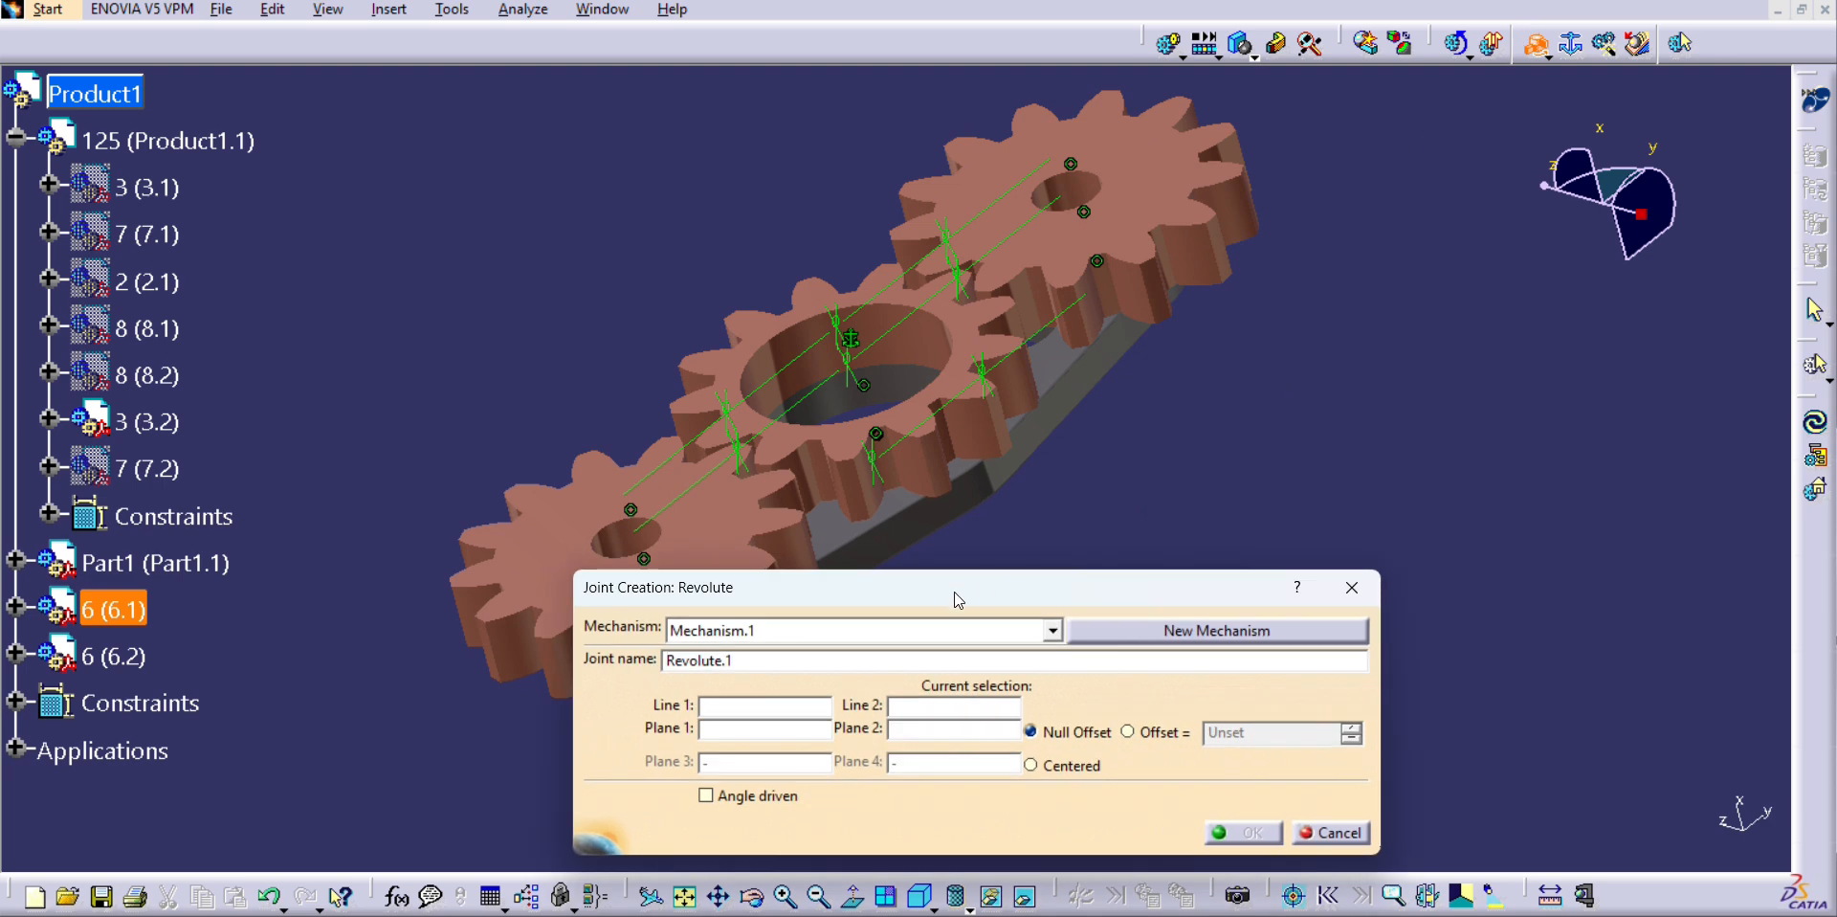
{"action": "left_click", "coordinate": [1066, 187]}
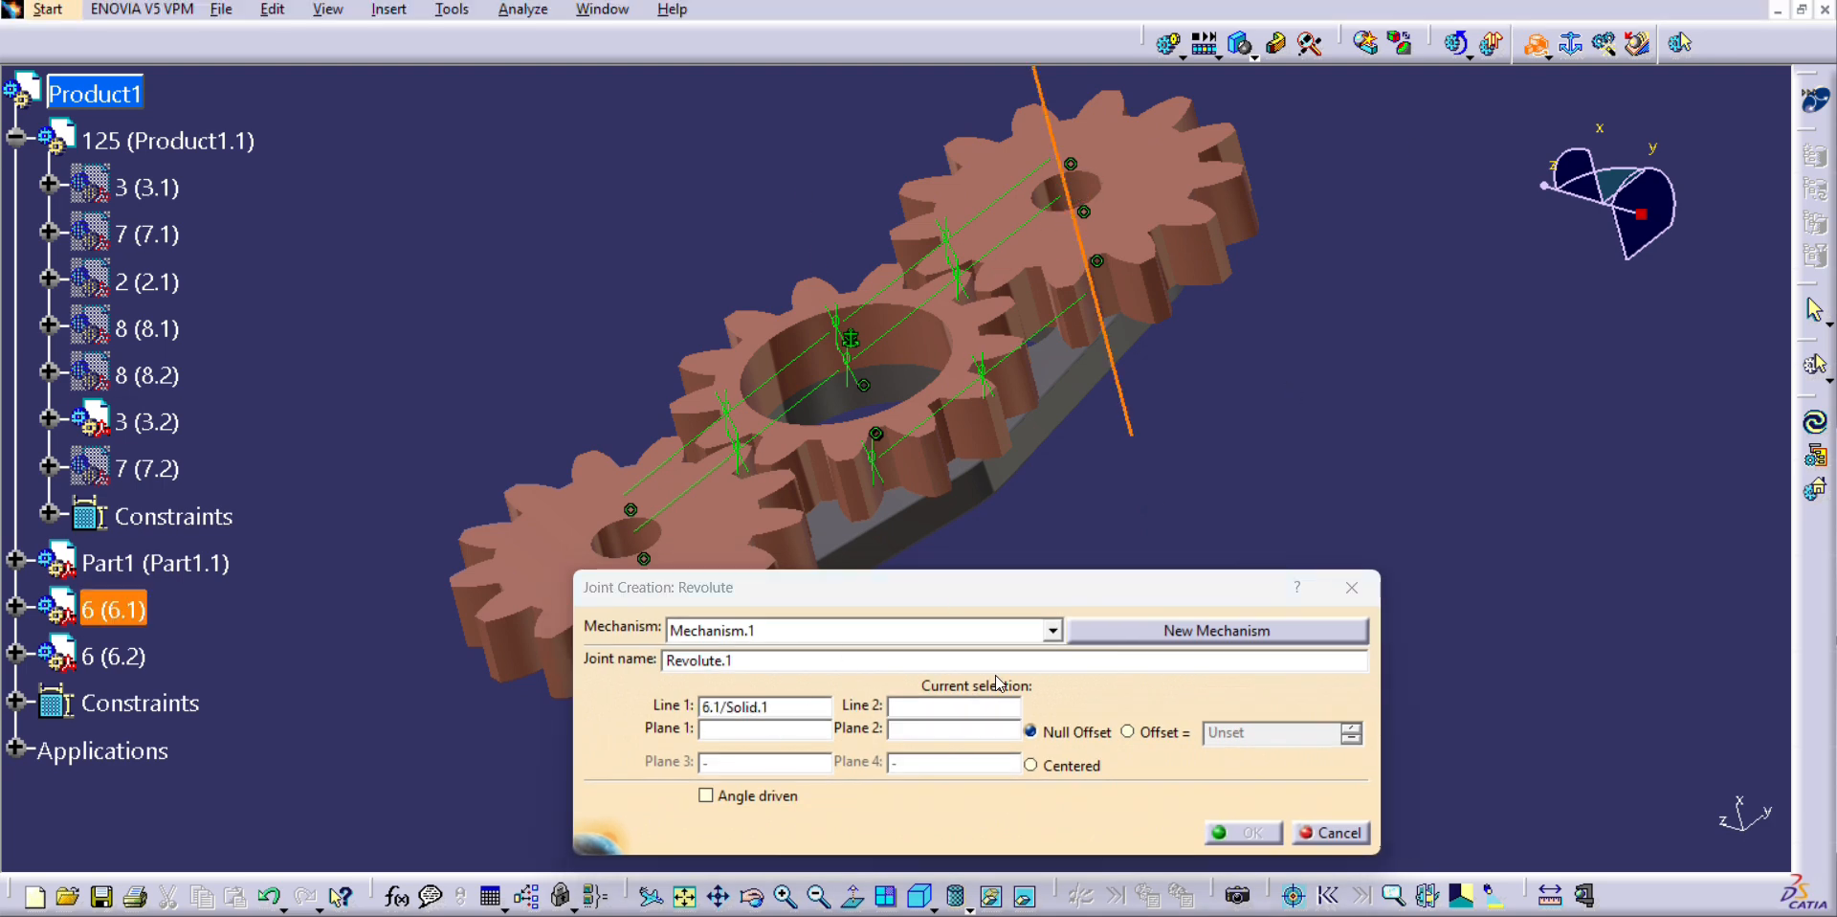
{"action": "left_click", "coordinate": [753, 896]}
{"action": "left_click_drag", "start_coordinate": [670, 479], "coordinate": [647, 380]}
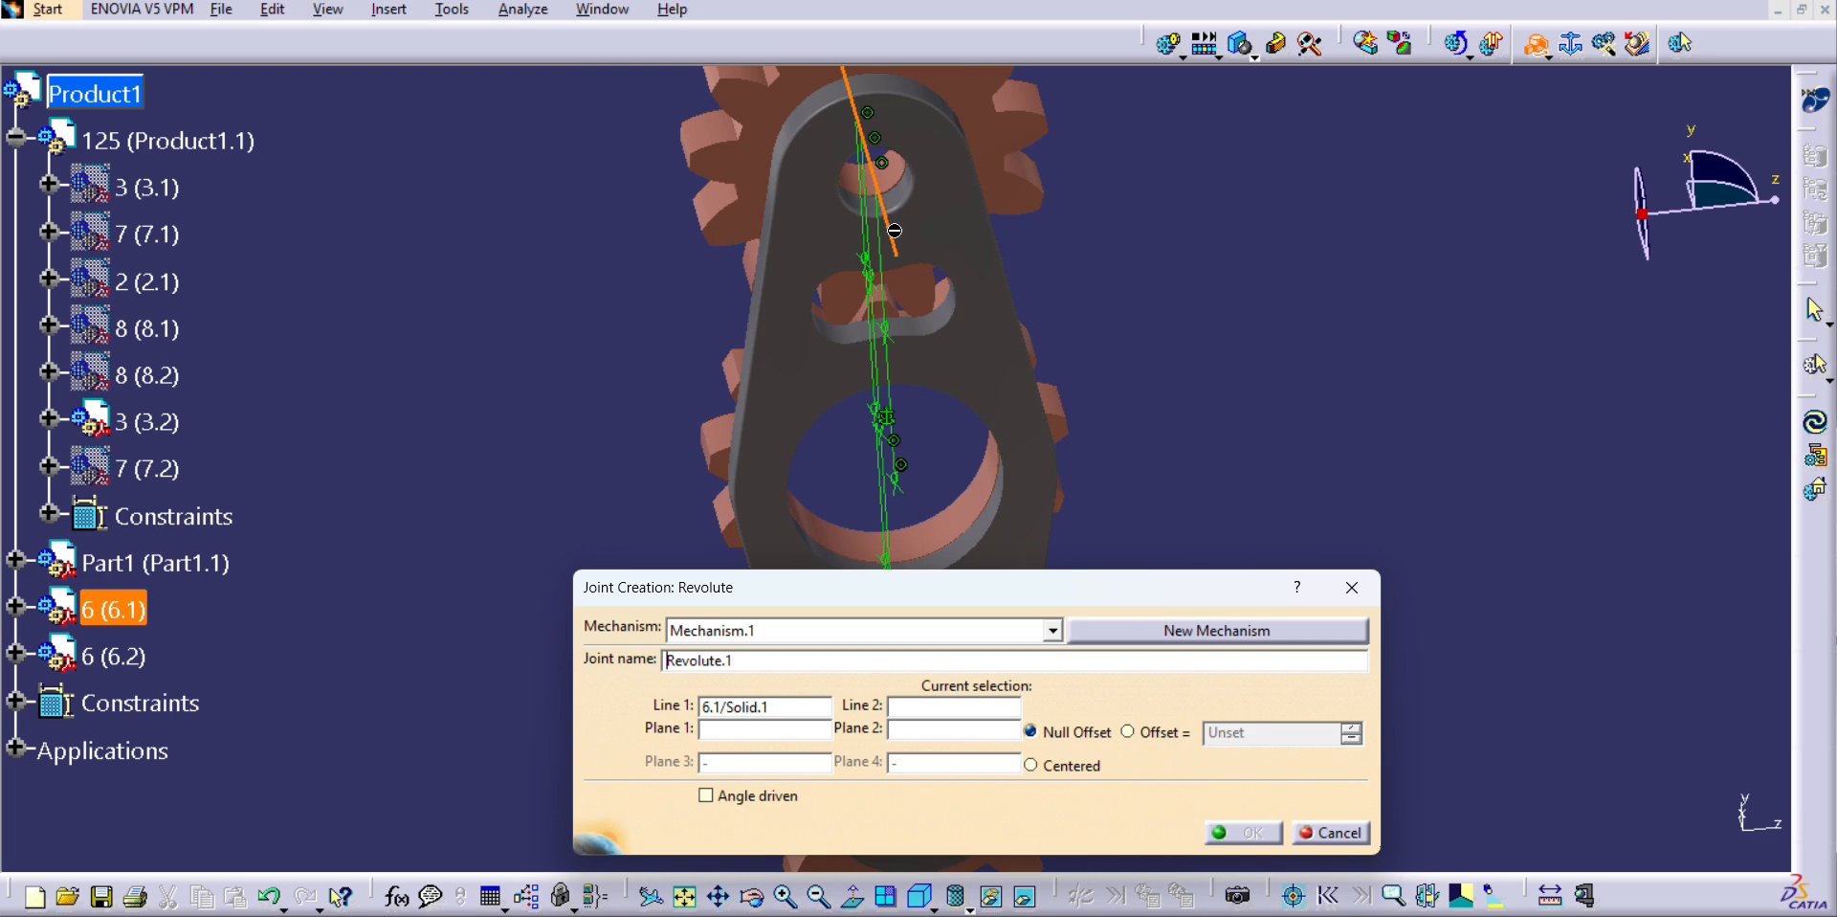
{"action": "left_click", "coordinate": [753, 897]}
{"action": "left_click_drag", "start_coordinate": [852, 392], "coordinate": [1079, 445]}
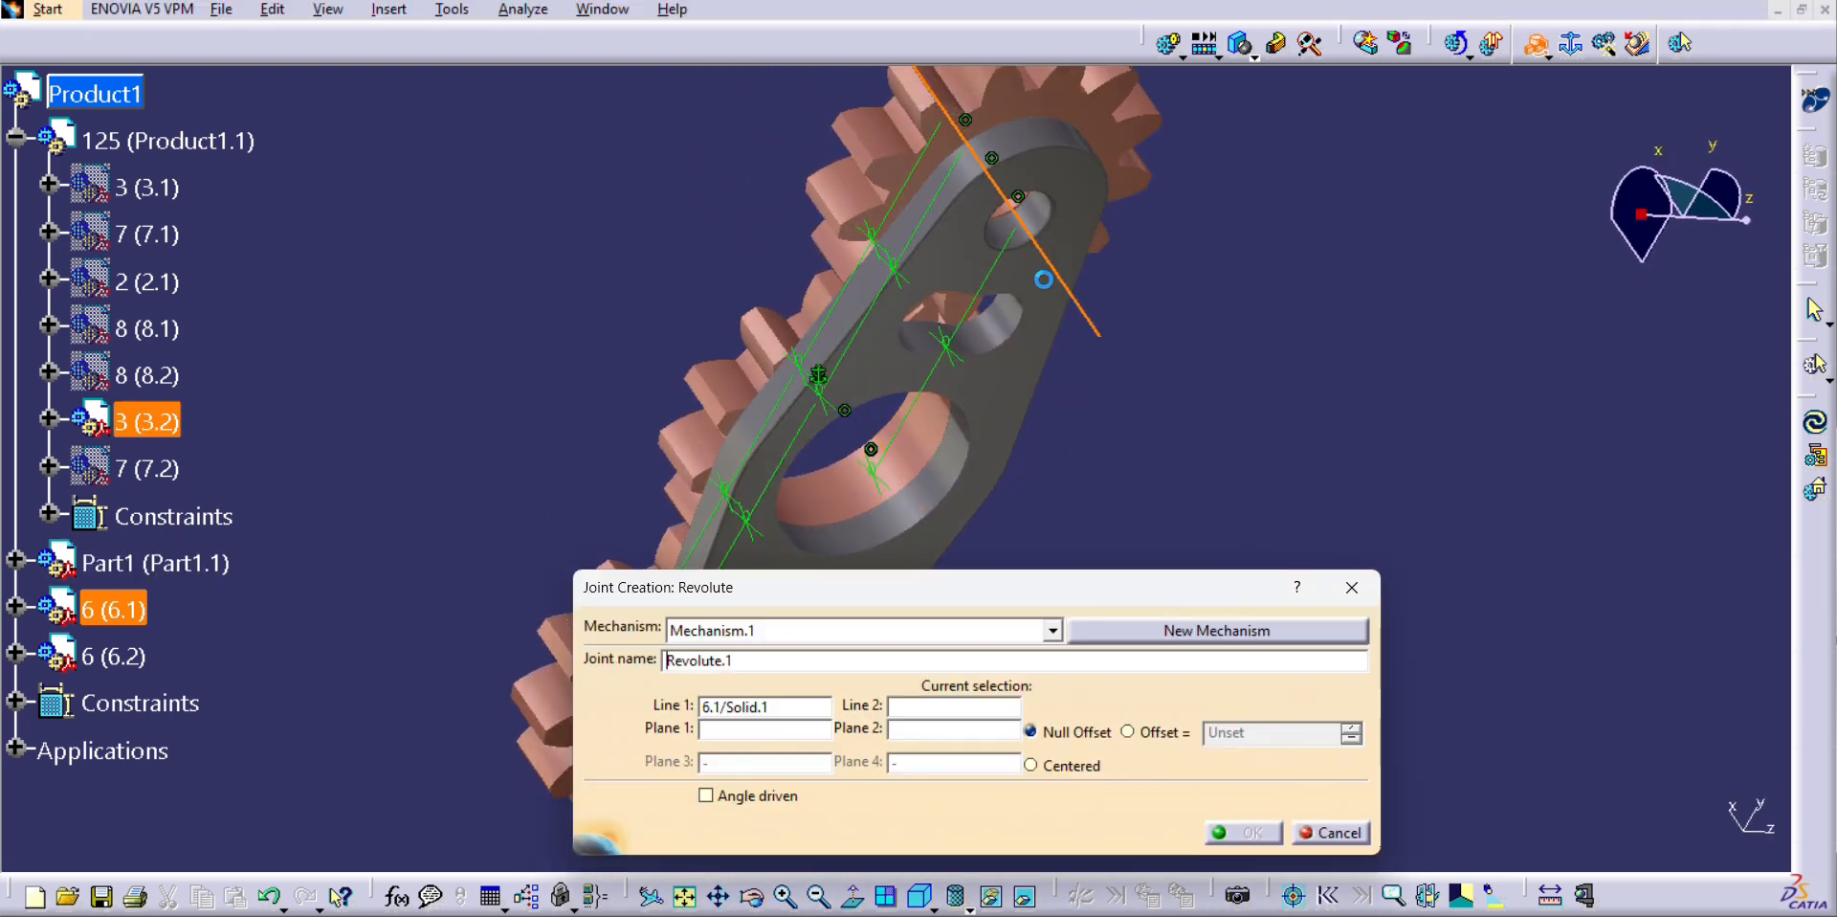
{"action": "left_click", "coordinate": [1012, 234]}
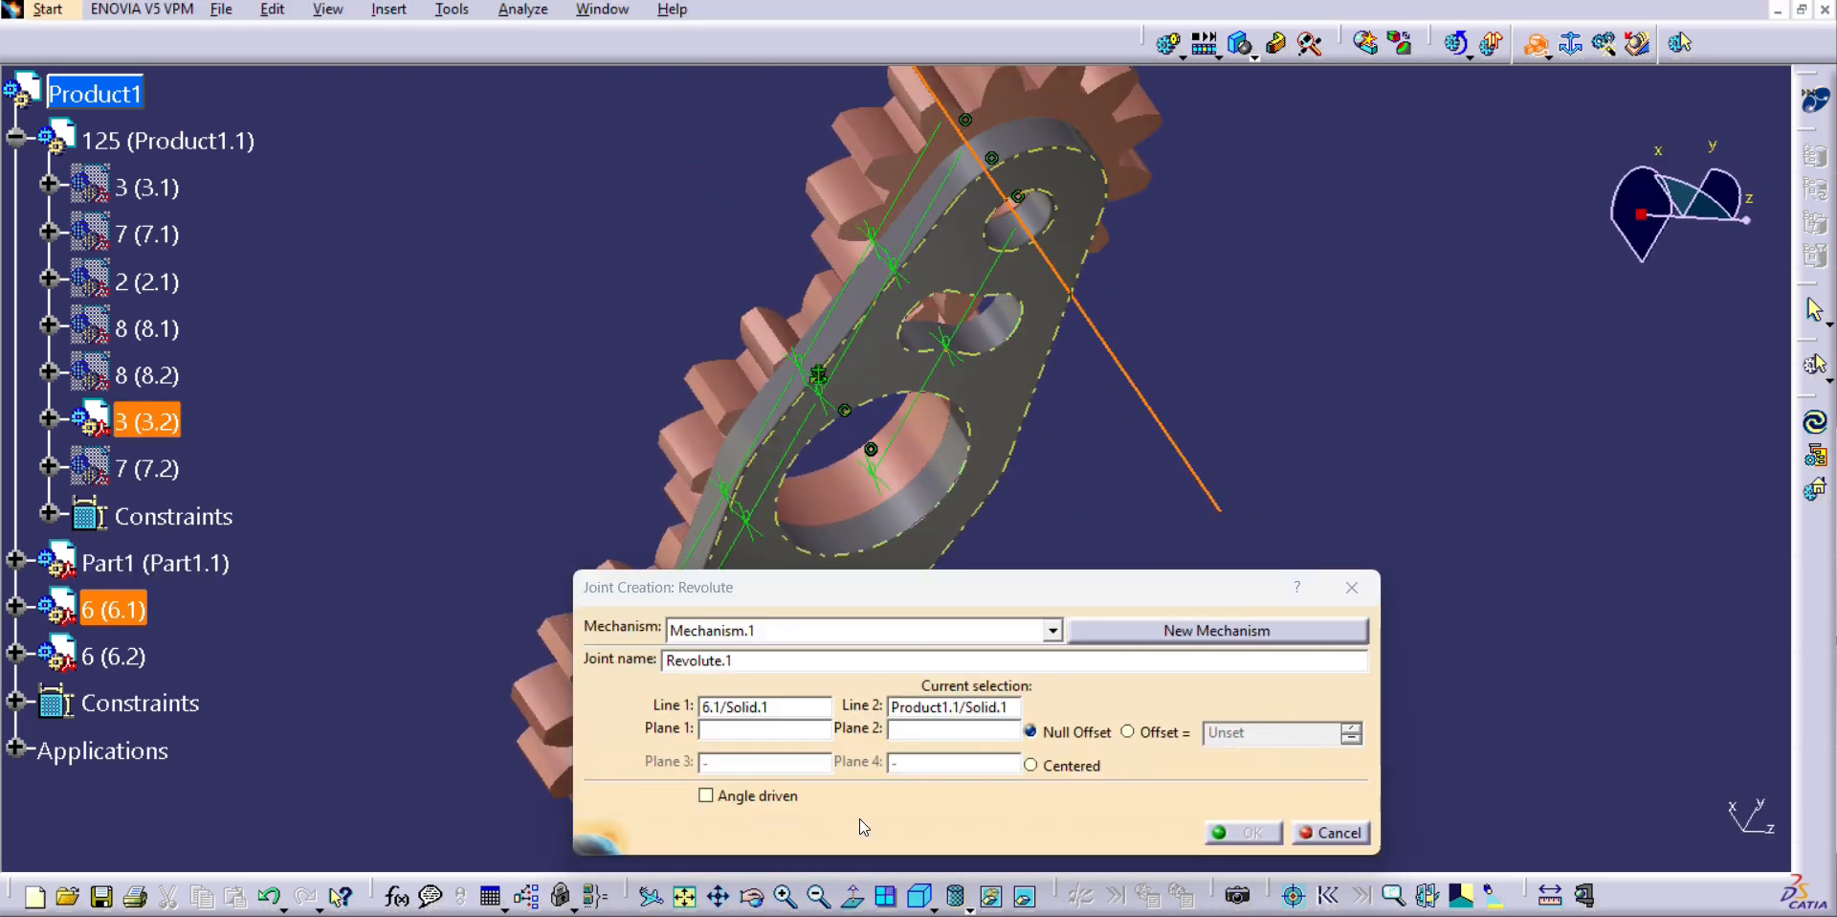
Step: Complete the gear 6 (6.1) revolute joint with flat faces of the gear and the plate as its planes, using null offset
{"action": "left_click", "coordinate": [753, 897]}
{"action": "left_click_drag", "start_coordinate": [942, 297], "coordinate": [869, 548]}
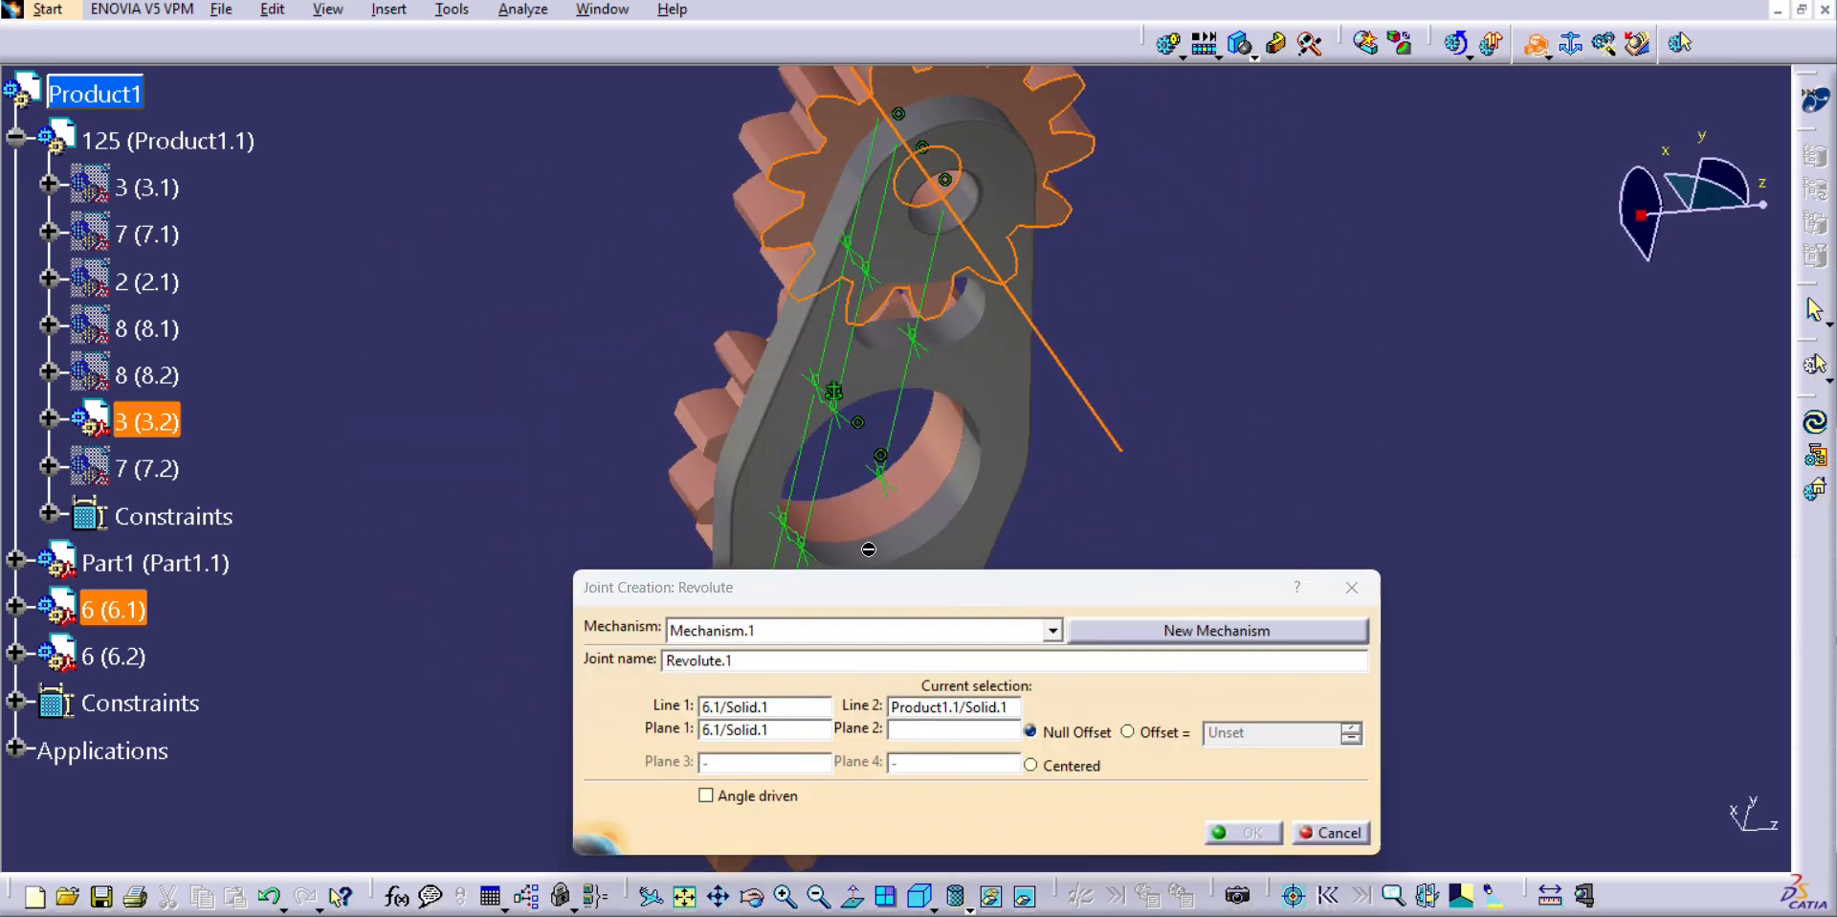
{"action": "left_click_drag", "start_coordinate": [875, 316], "coordinate": [1100, 518]}
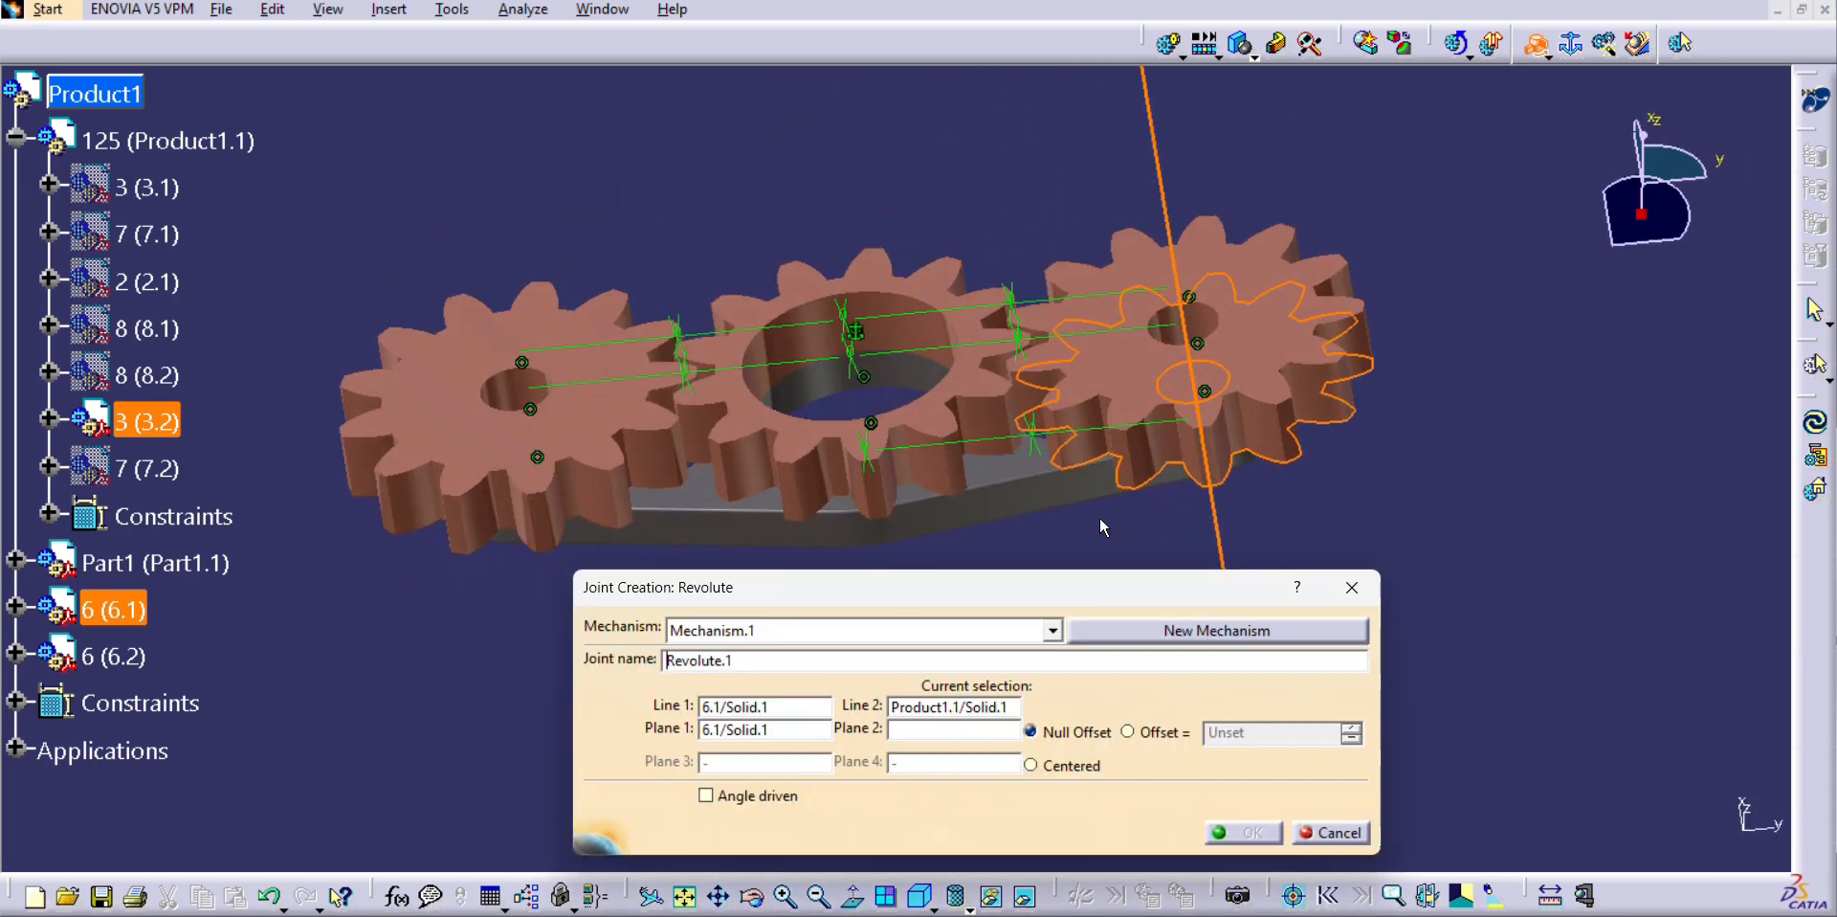
{"action": "left_click", "coordinate": [1020, 469]}
{"action": "left_click", "coordinate": [1241, 832]}
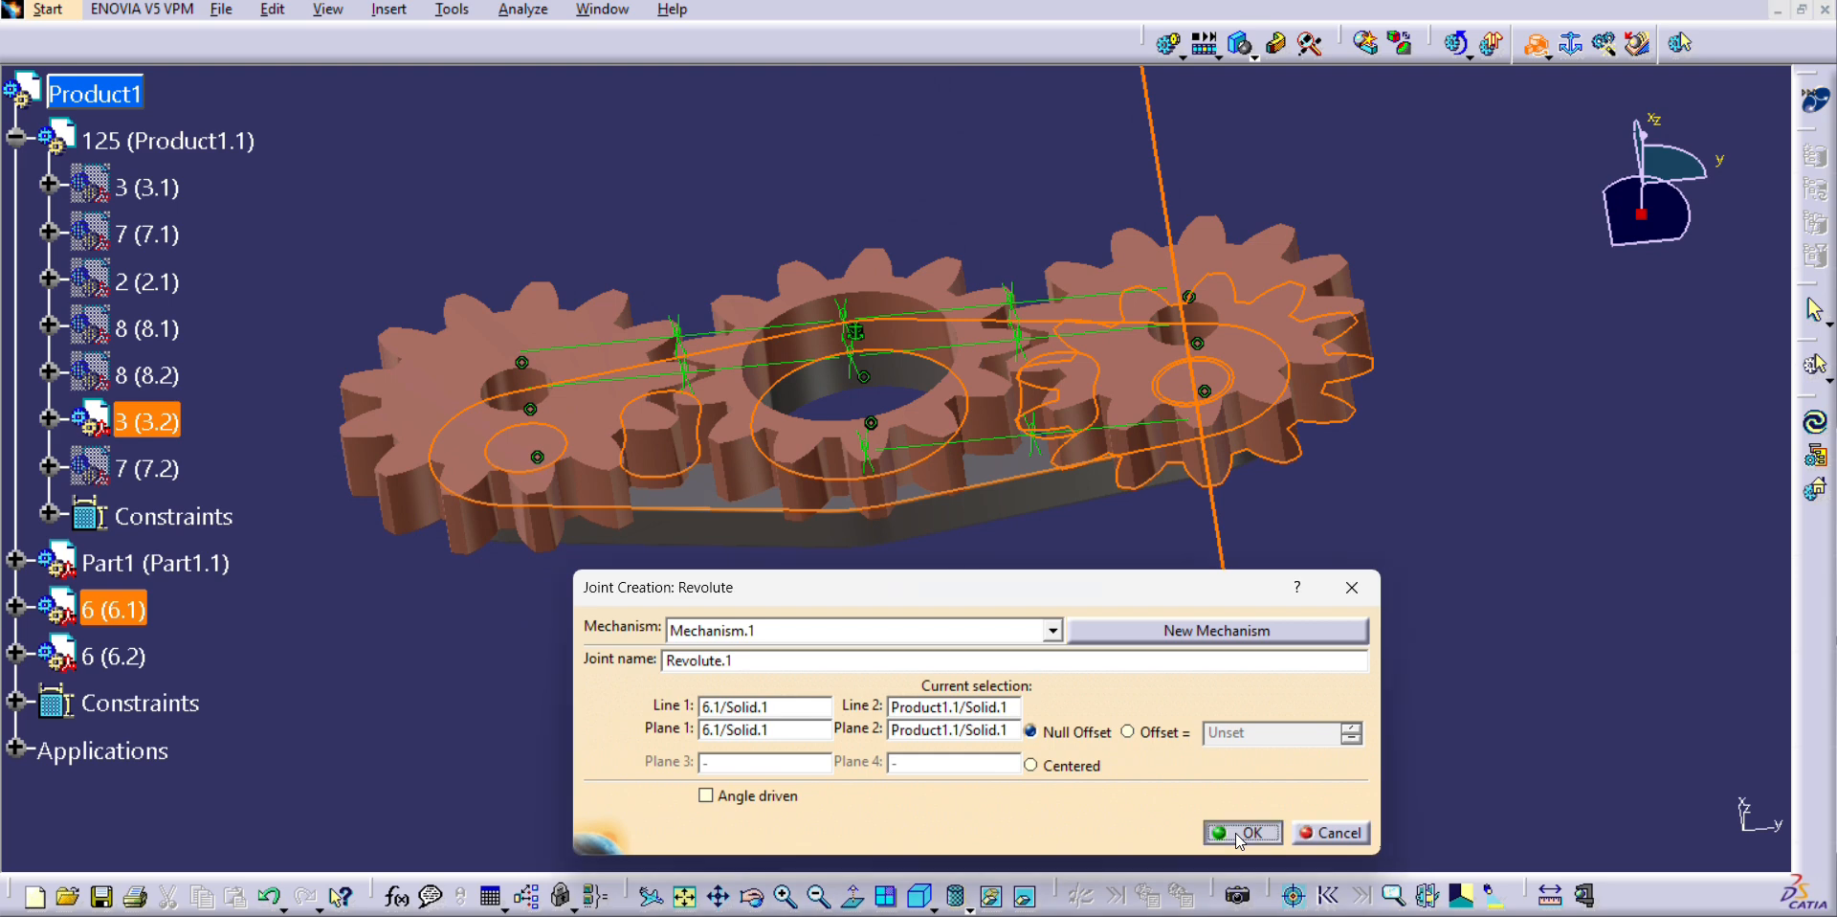
Step: Start a second revolute joint using the bore axis of the middle gear Part1 and the plate's large center hole axis as its lines
{"action": "left_click", "coordinate": [1538, 50]}
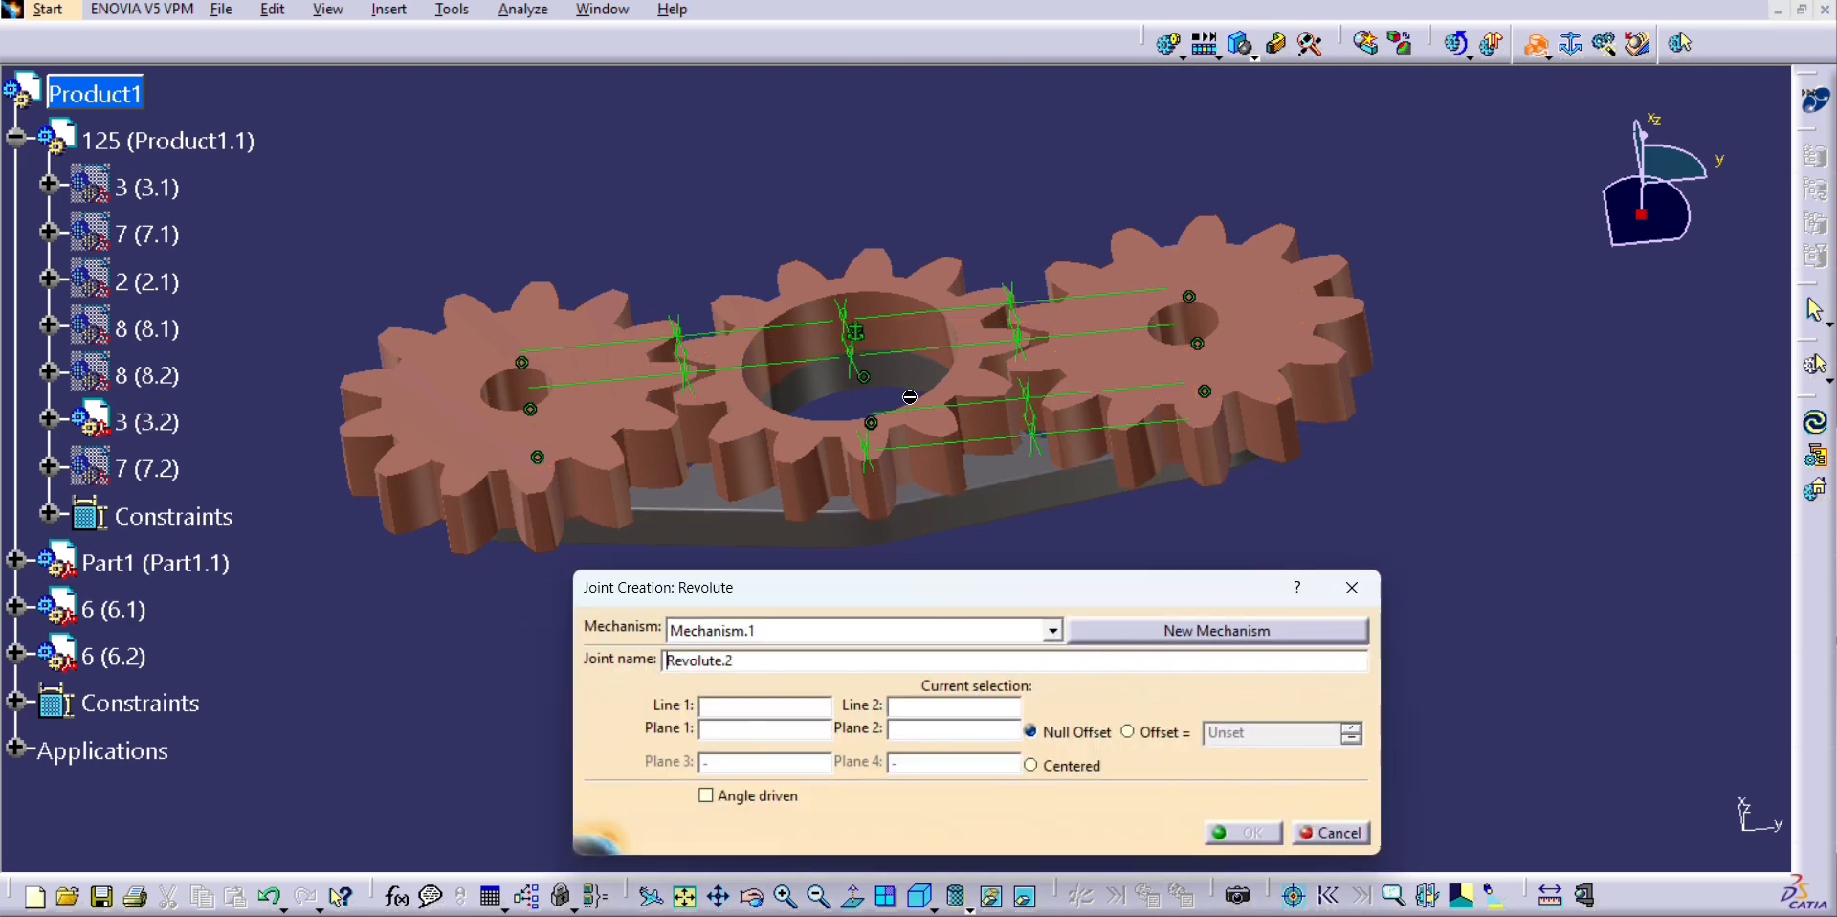
{"action": "left_click", "coordinate": [864, 316]}
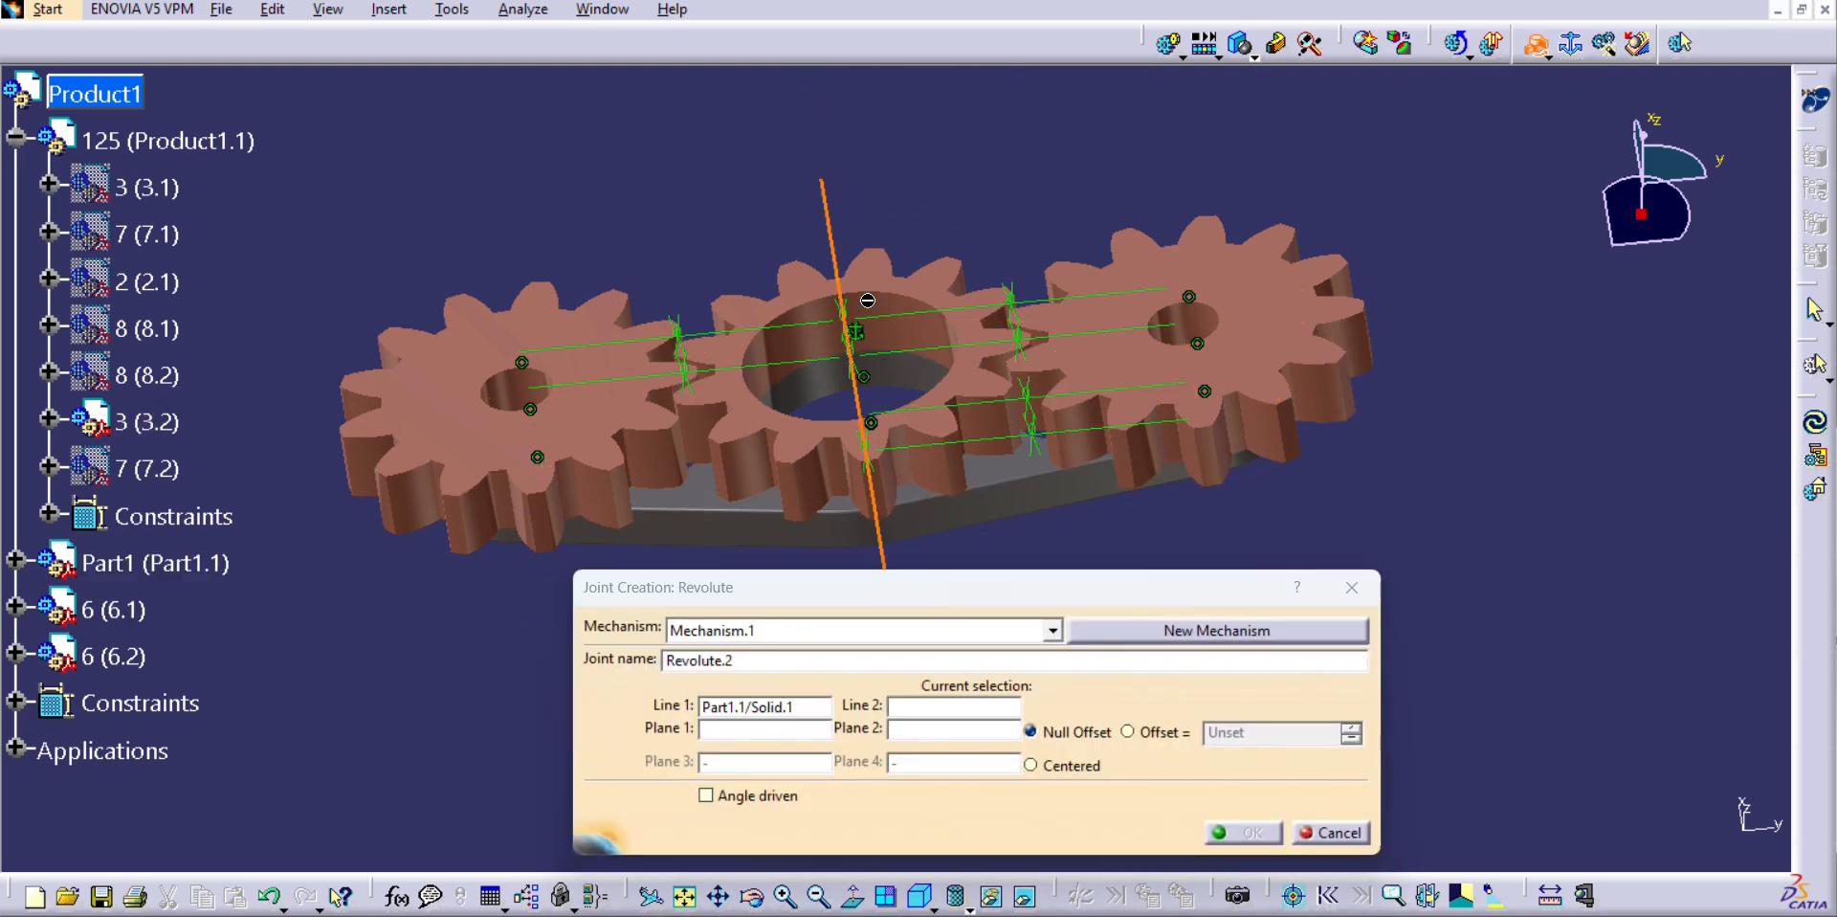
{"action": "left_click", "coordinate": [751, 901]}
{"action": "left_click_drag", "start_coordinate": [881, 539], "coordinate": [938, 353]}
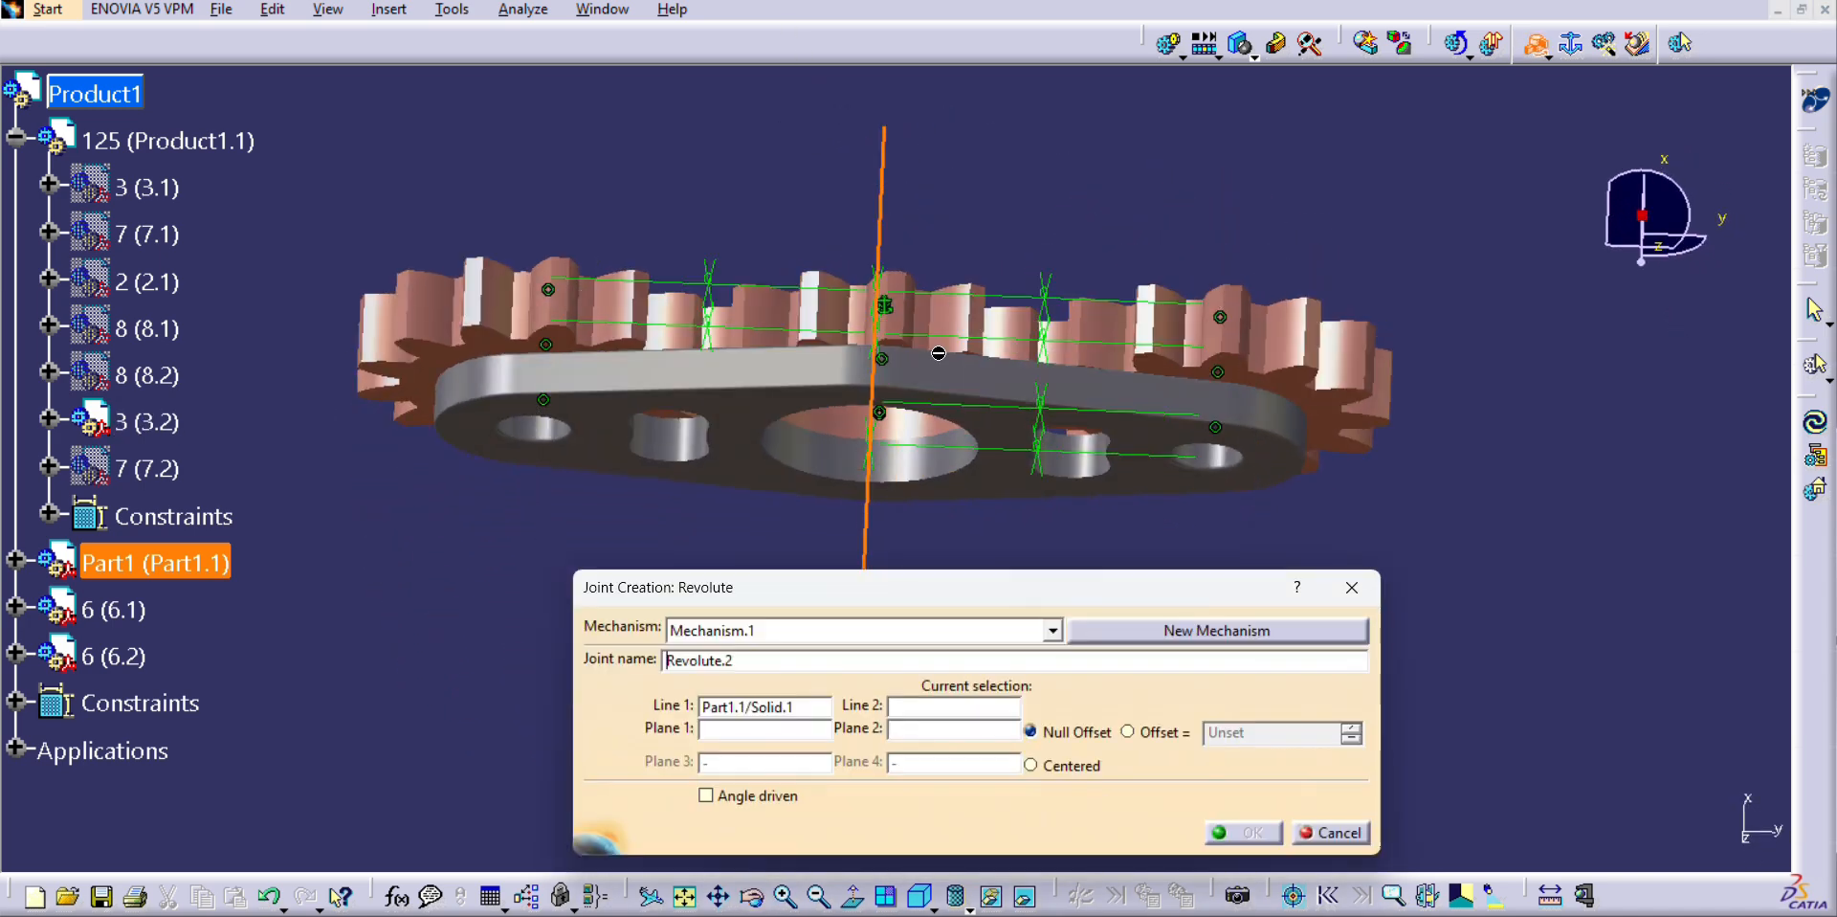
{"action": "left_click", "coordinate": [811, 467]}
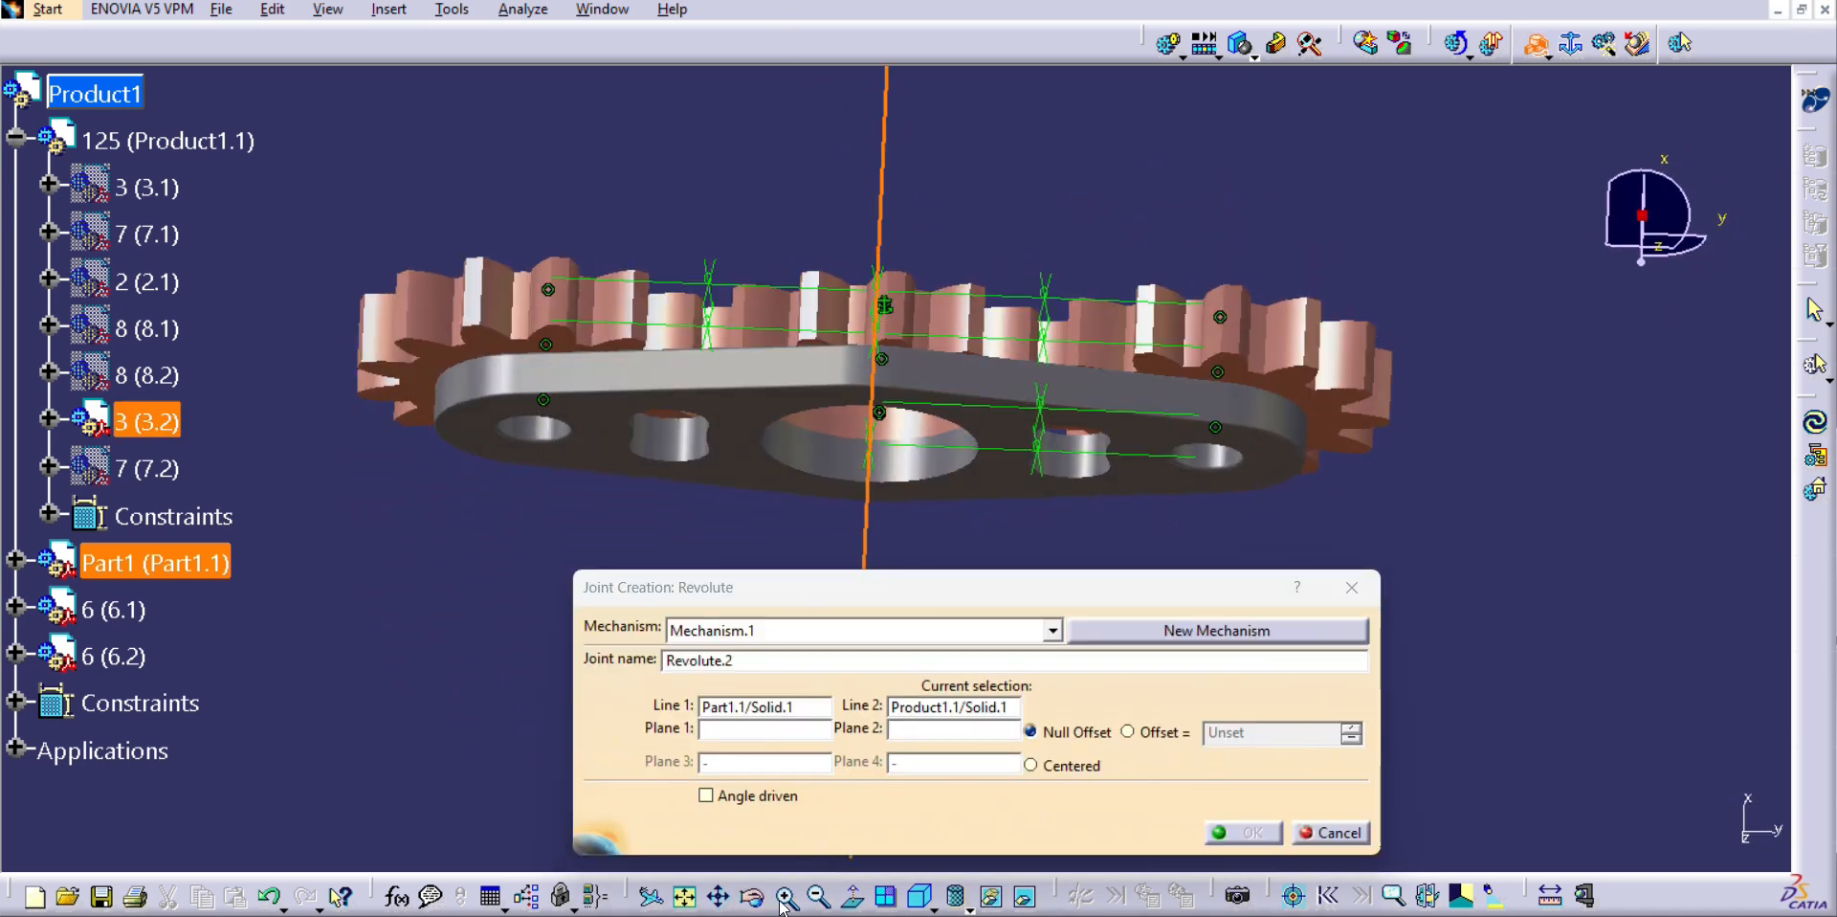
Step: Pick a flat face of plate 3 (3.2) as Plane 1 and a flat face of the middle gear as Plane 2
{"action": "left_click", "coordinate": [752, 902]}
{"action": "left_click_drag", "start_coordinate": [788, 516], "coordinate": [867, 398]}
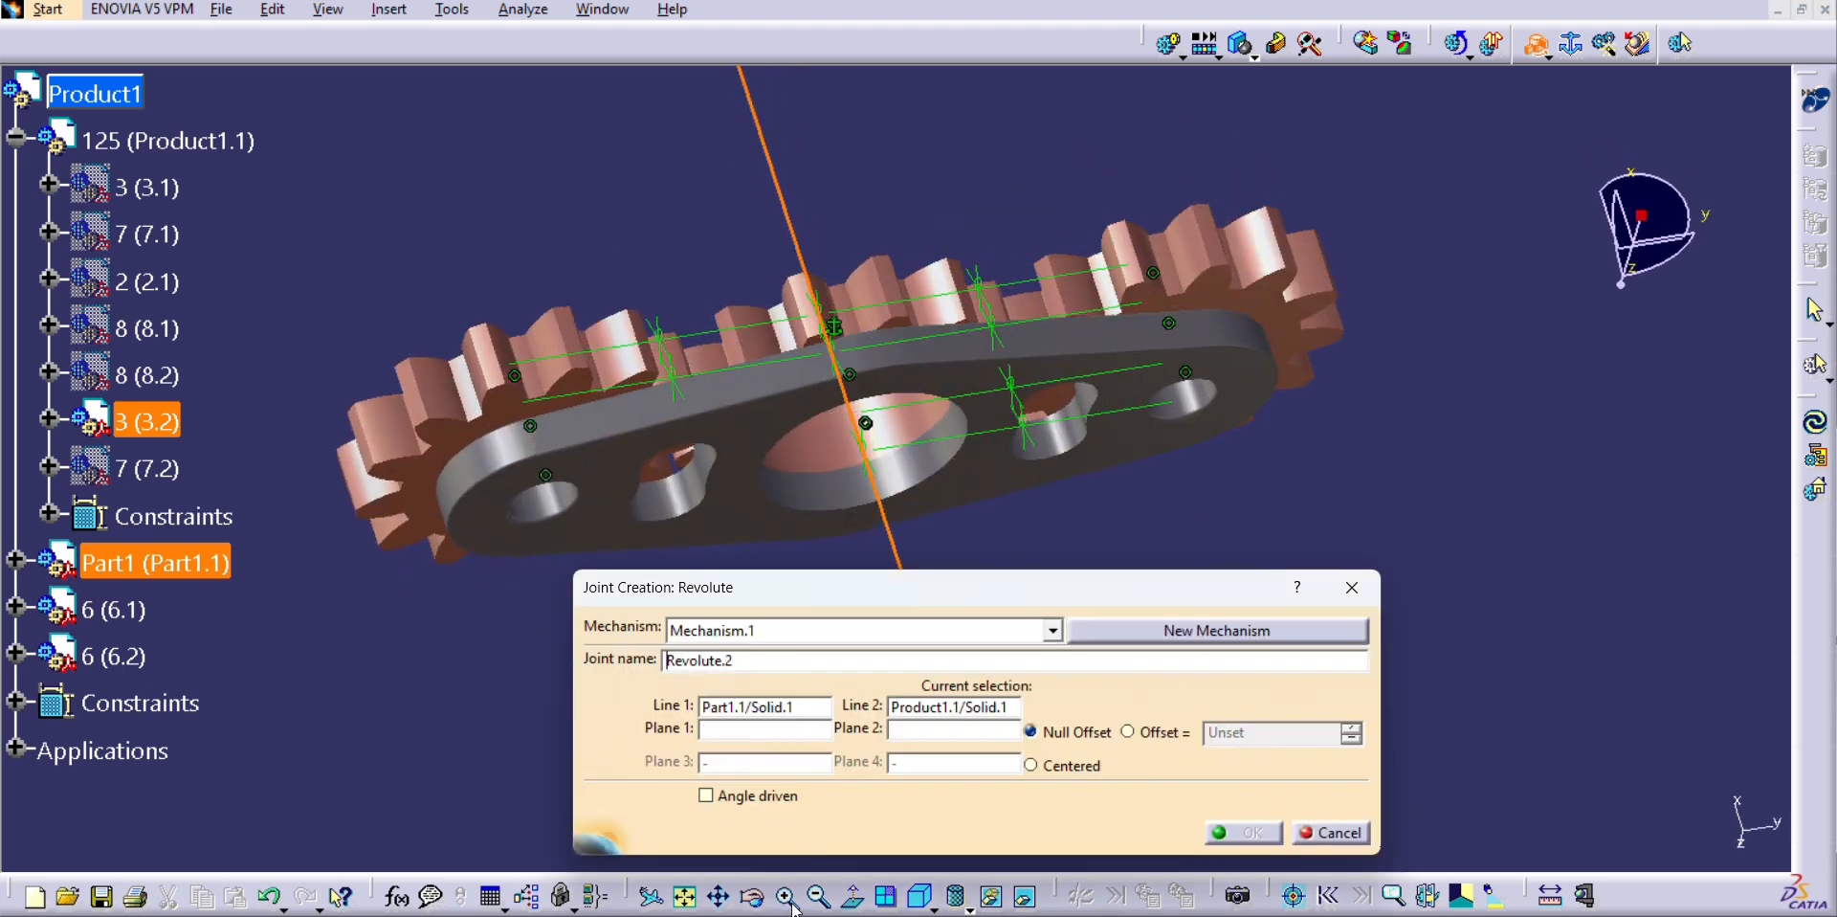
{"action": "left_click", "coordinate": [845, 291]}
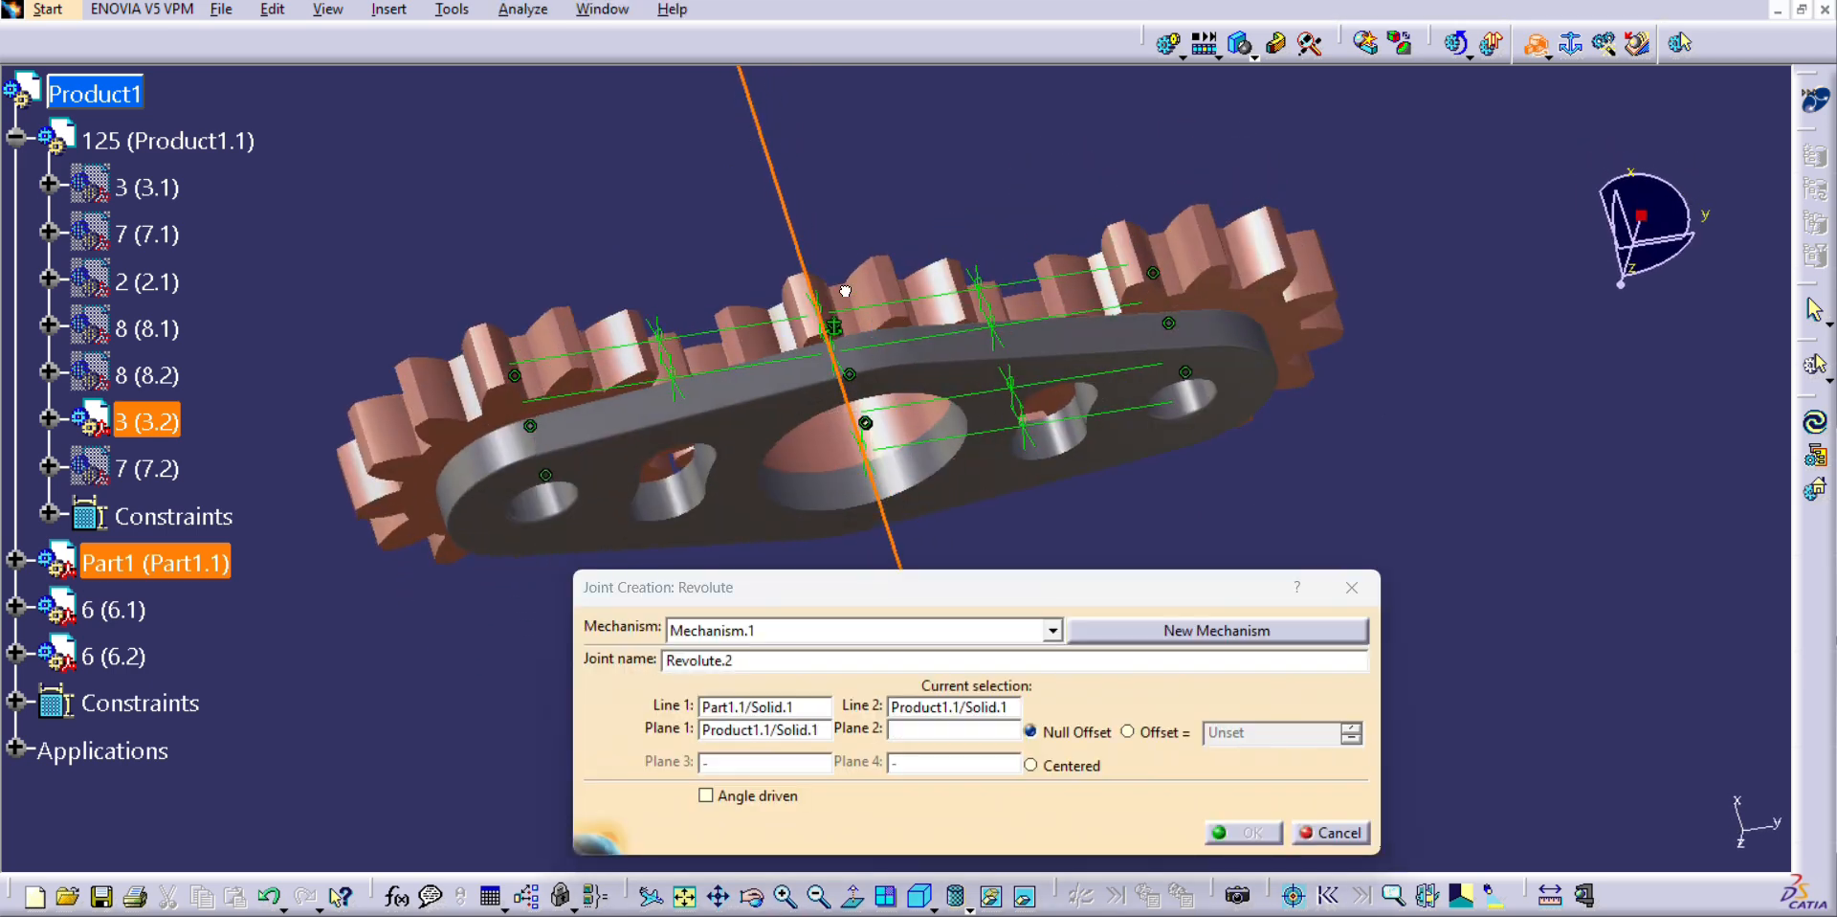
{"action": "left_click", "coordinate": [751, 897]}
{"action": "left_click_drag", "start_coordinate": [1002, 526], "coordinate": [867, 301]}
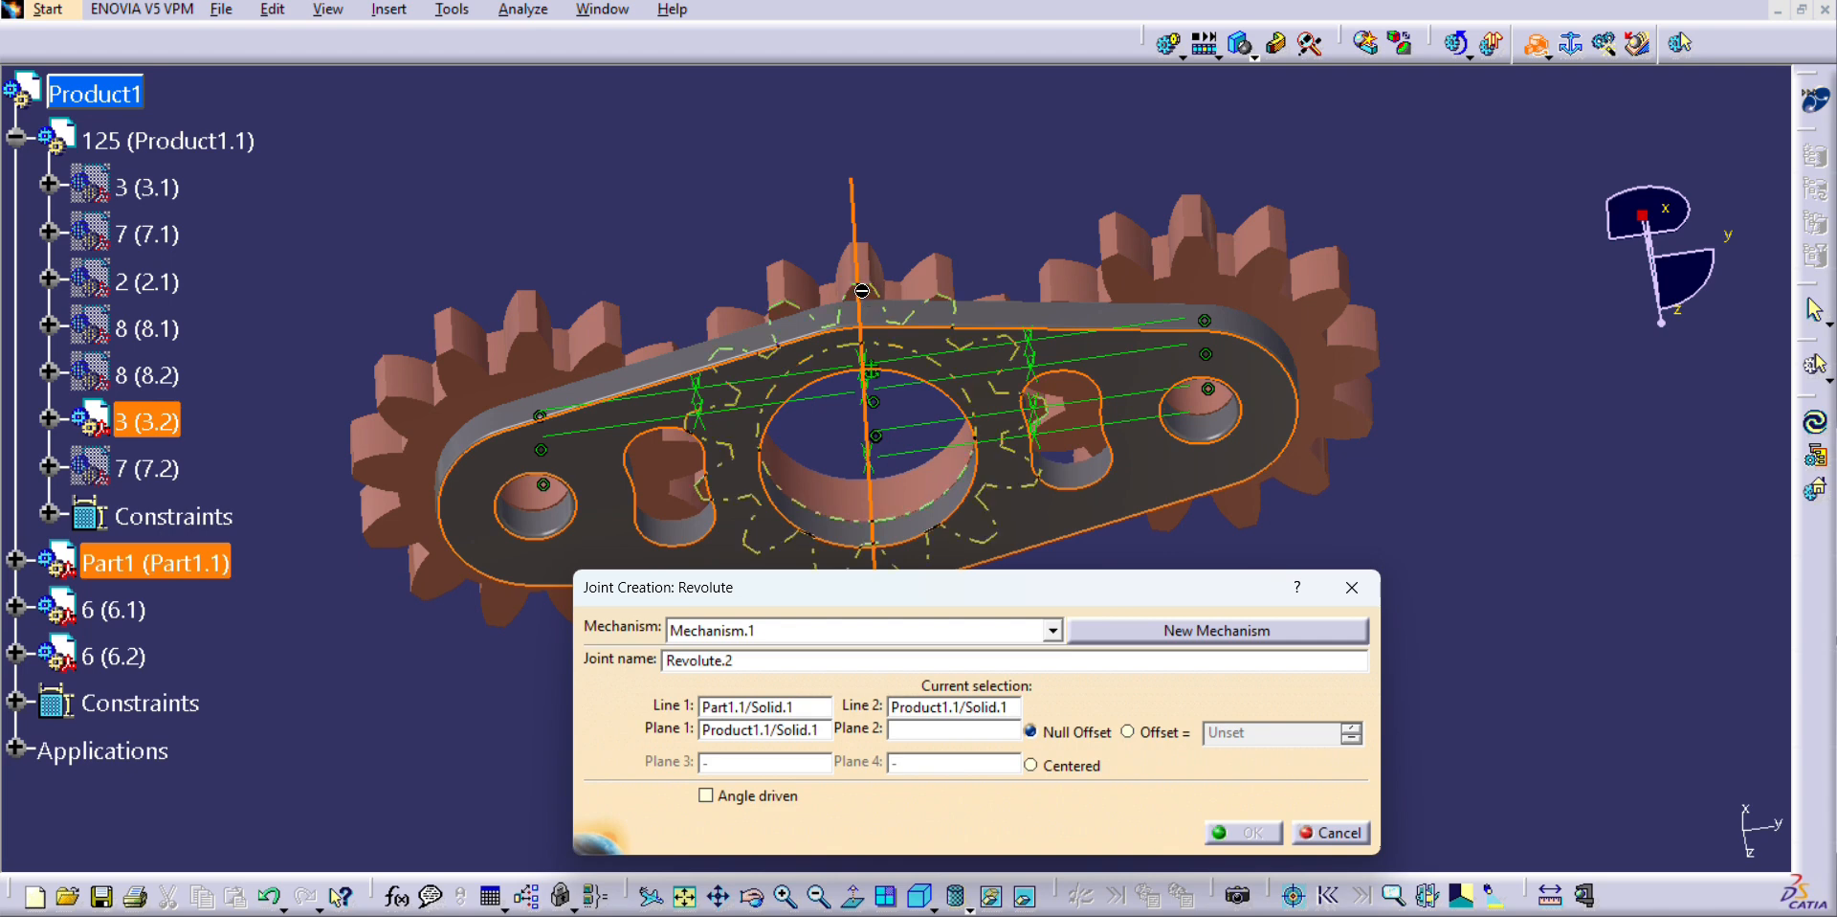
{"action": "left_click", "coordinate": [865, 297]}
{"action": "left_click", "coordinate": [756, 902]}
{"action": "left_click_drag", "start_coordinate": [928, 526], "coordinate": [1001, 790]}
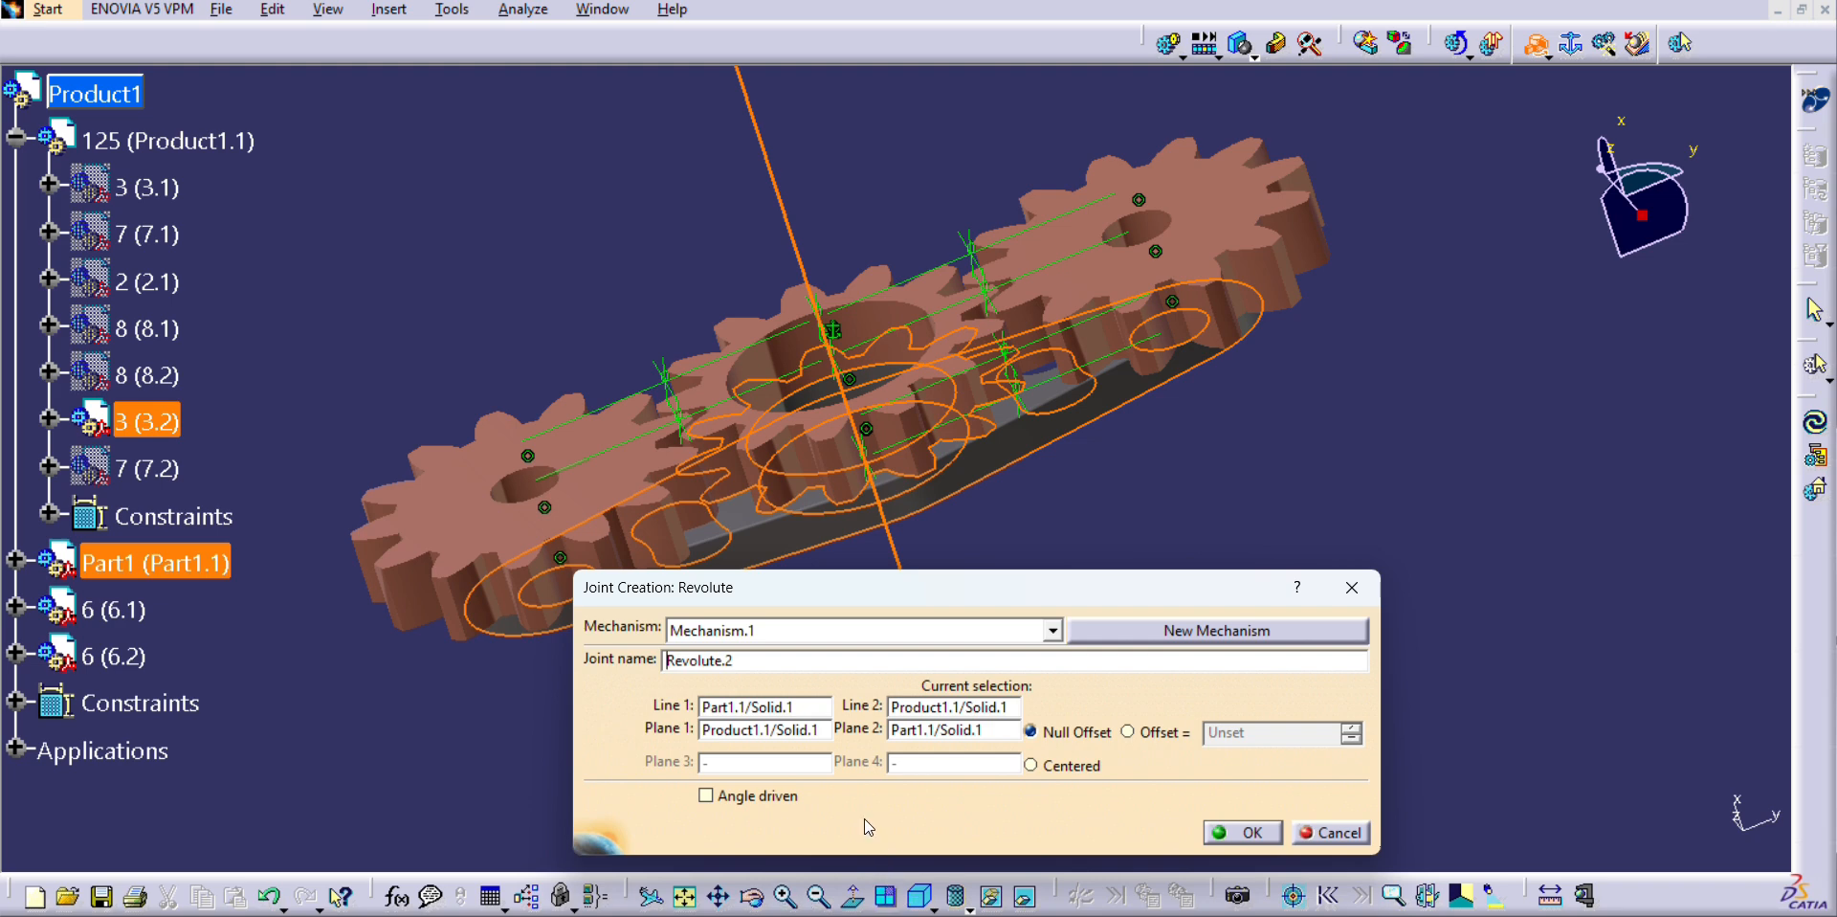
{"action": "left_click", "coordinate": [980, 734]}
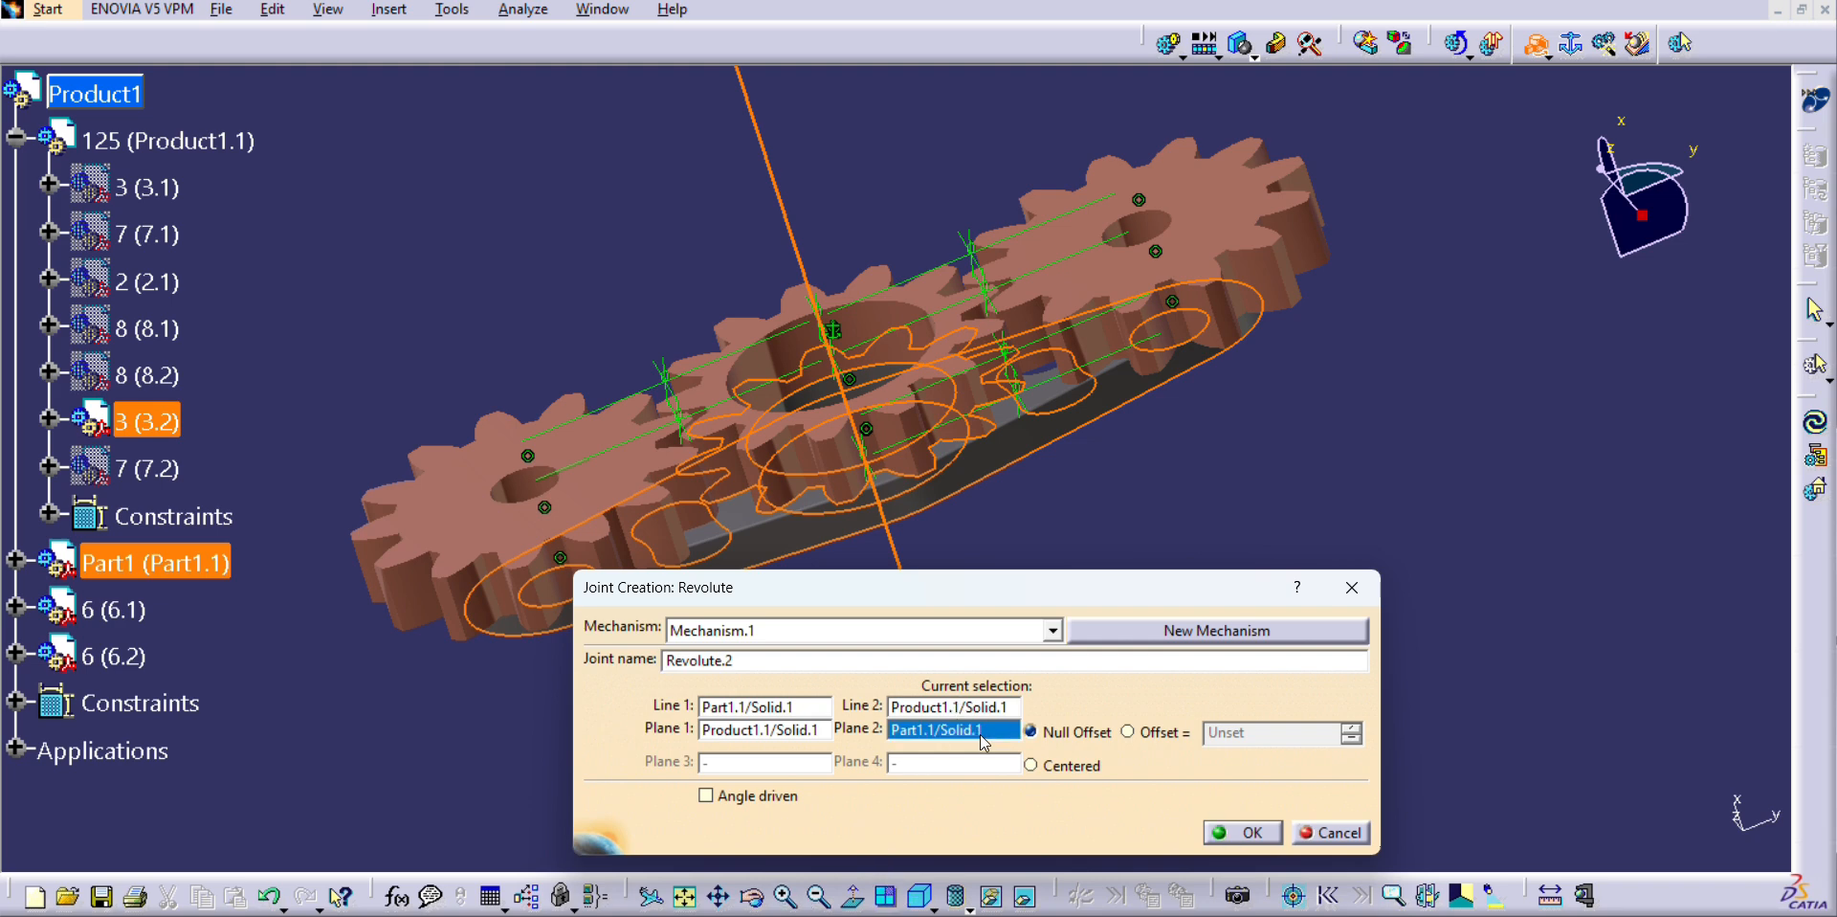
{"action": "left_click", "coordinate": [812, 731]}
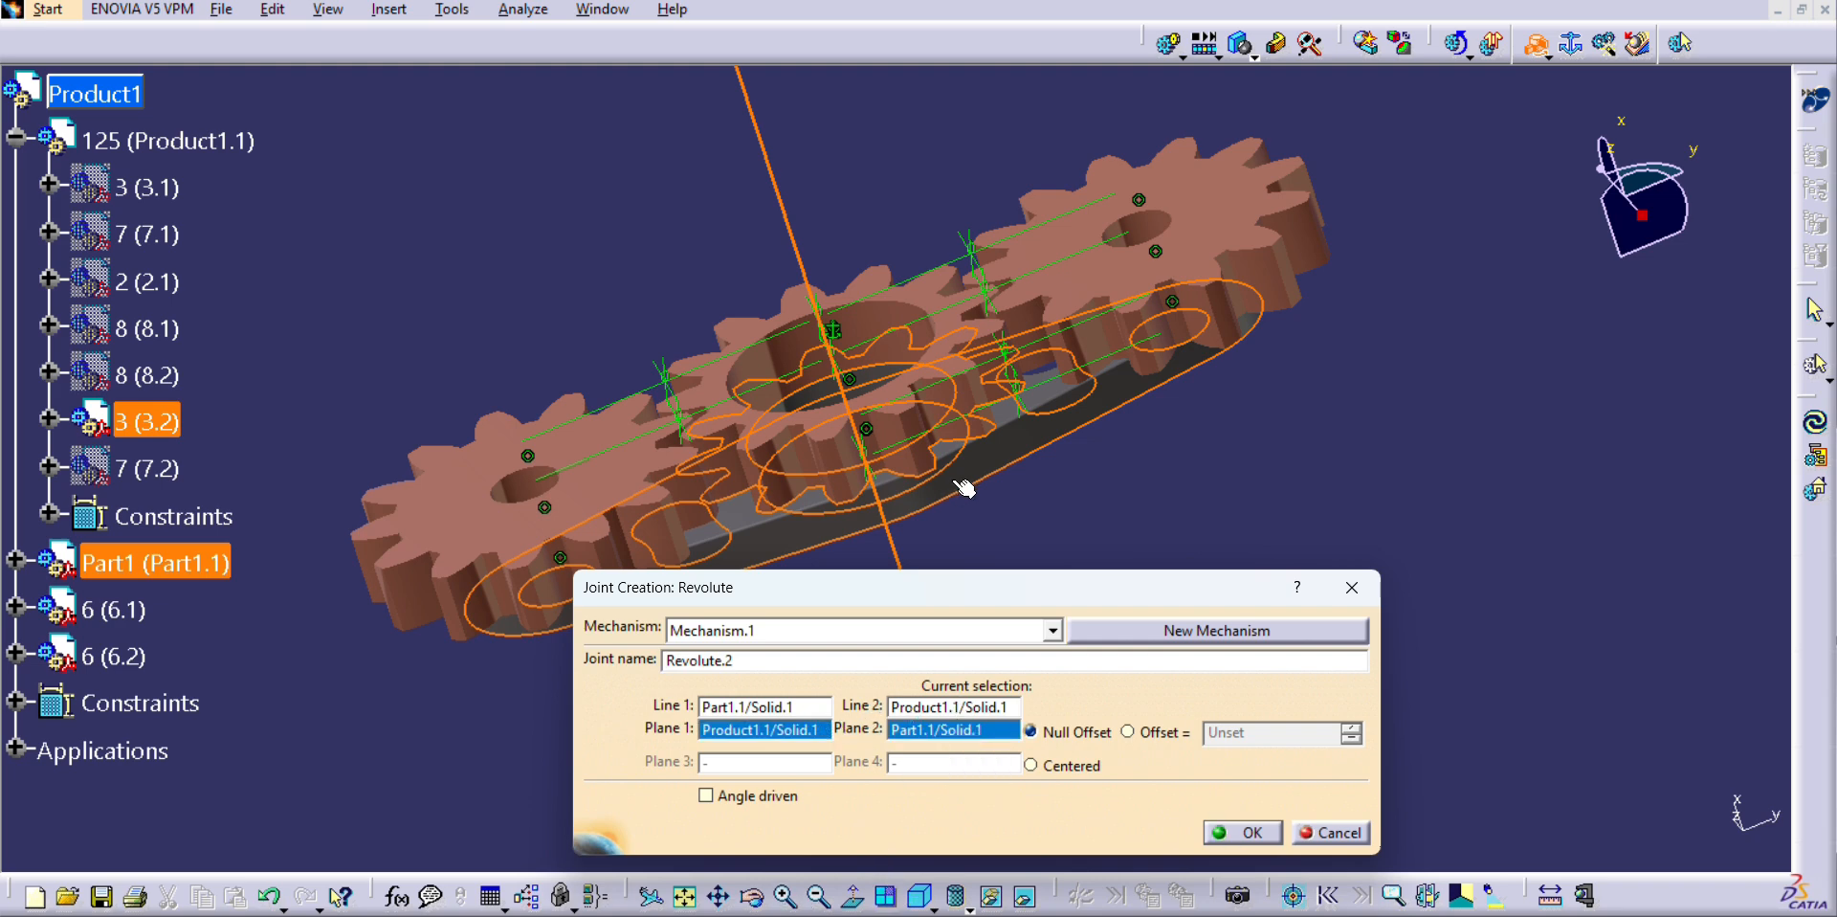
{"action": "left_click", "coordinate": [753, 899]}
{"action": "left_click_drag", "start_coordinate": [862, 402], "coordinate": [706, 180]}
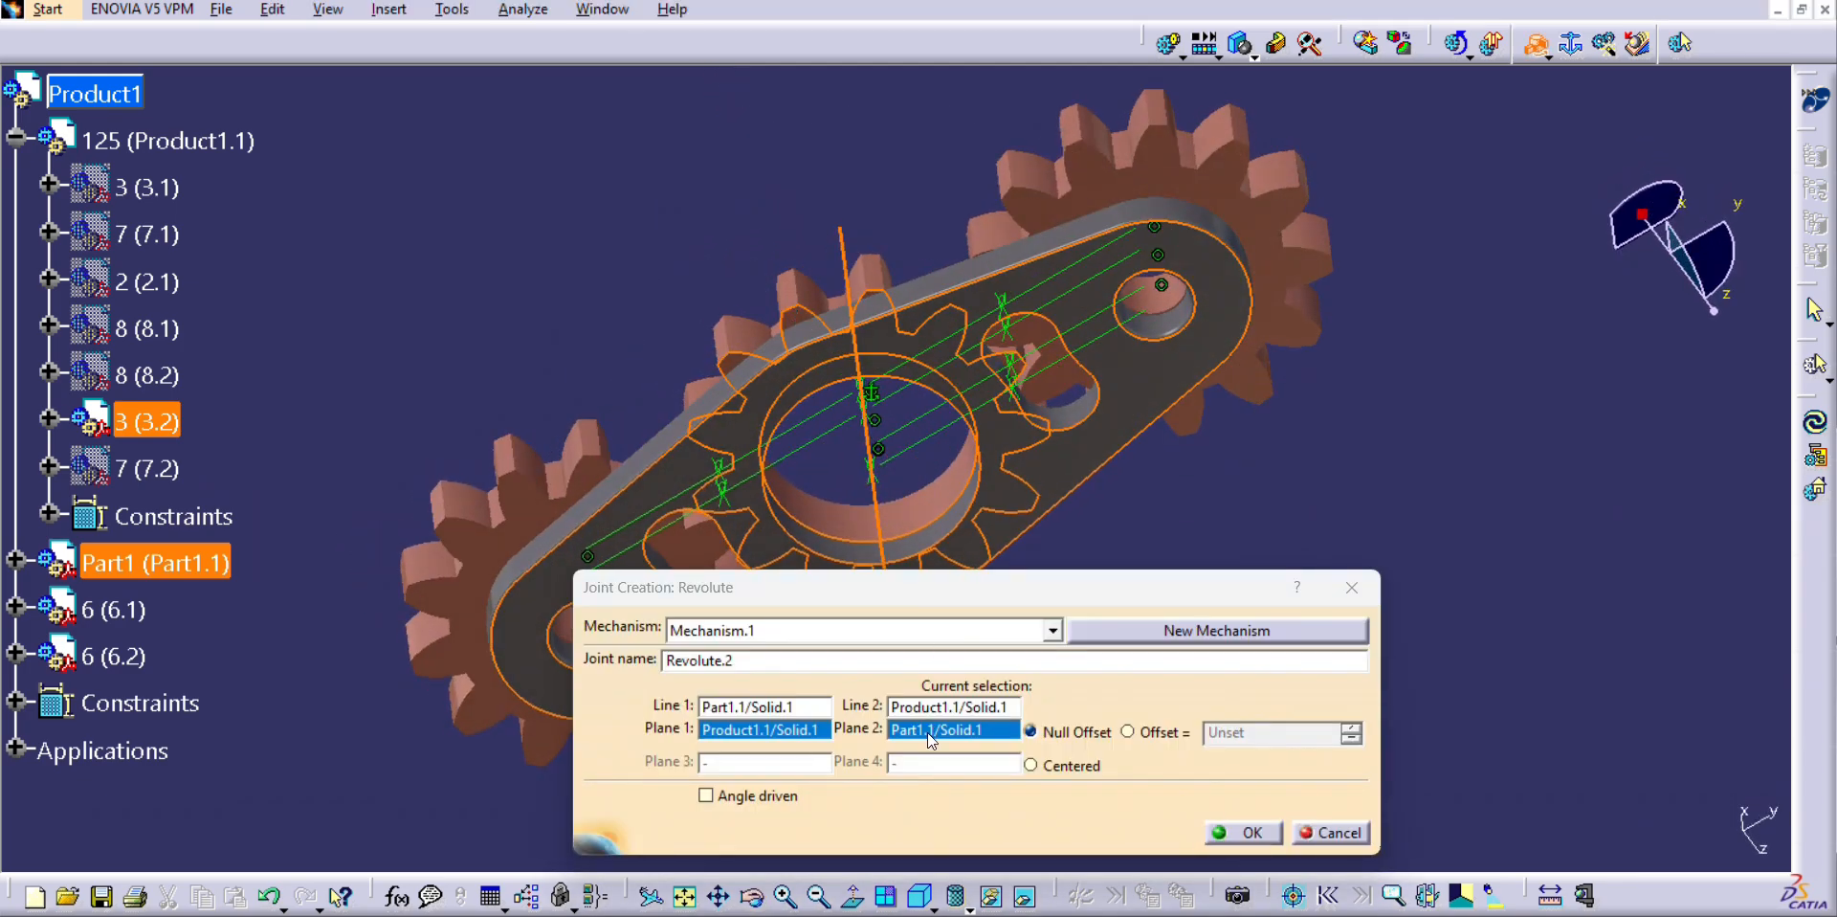
{"action": "left_click", "coordinate": [753, 897]}
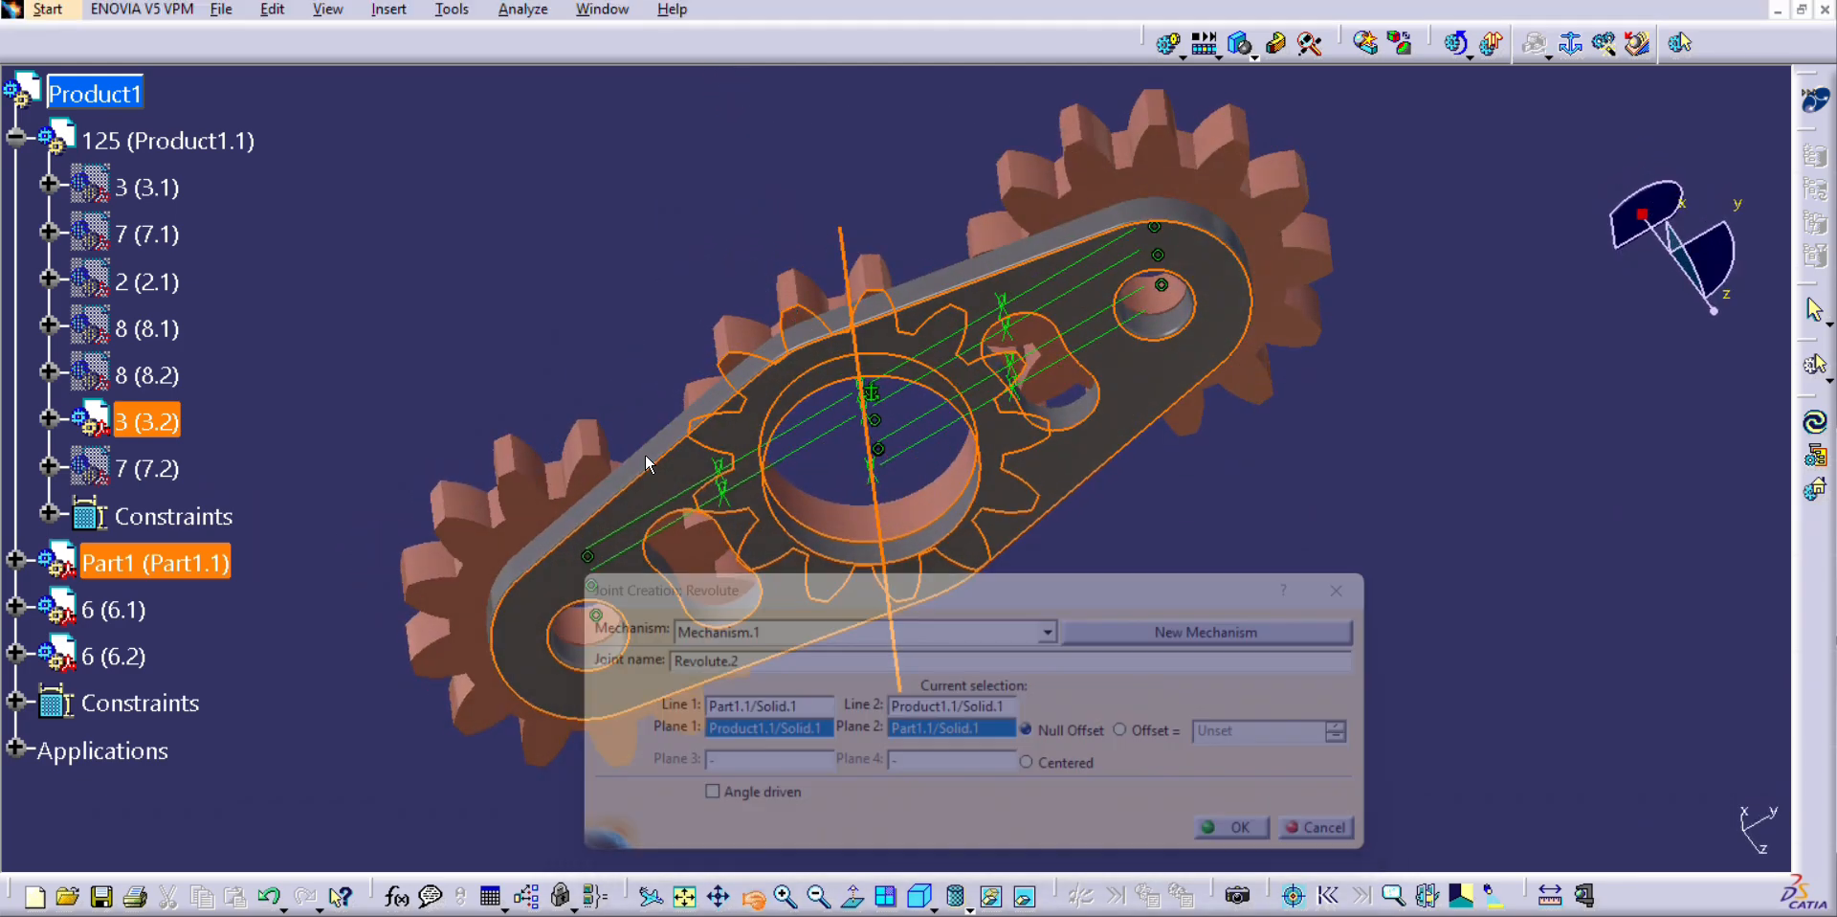
{"action": "left_click_drag", "start_coordinate": [645, 455], "coordinate": [1225, 617]}
{"action": "left_click_drag", "start_coordinate": [976, 595], "coordinate": [1218, 689]}
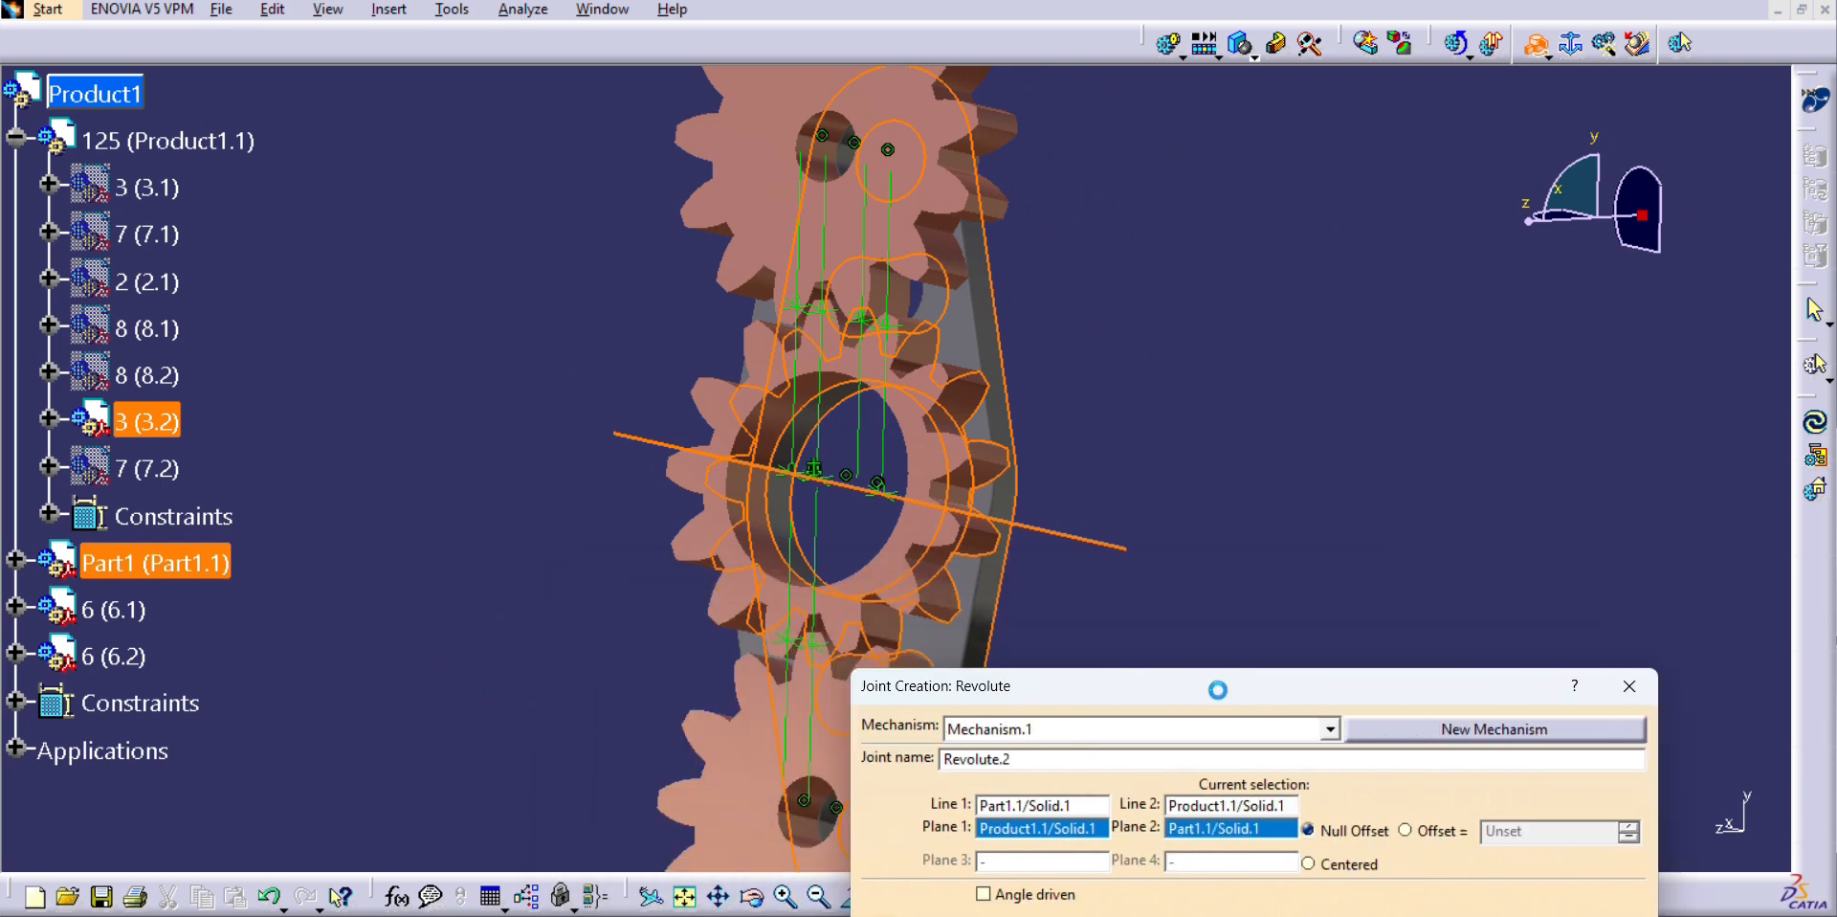
{"action": "left_click", "coordinate": [1630, 684]}
Step: Start a revolute joint in Mechanism.1 using the bore axis of the middle gear Part1 and plate 3 (3.2)'s large center hole axis as its lines
{"action": "left_click", "coordinate": [1536, 44]}
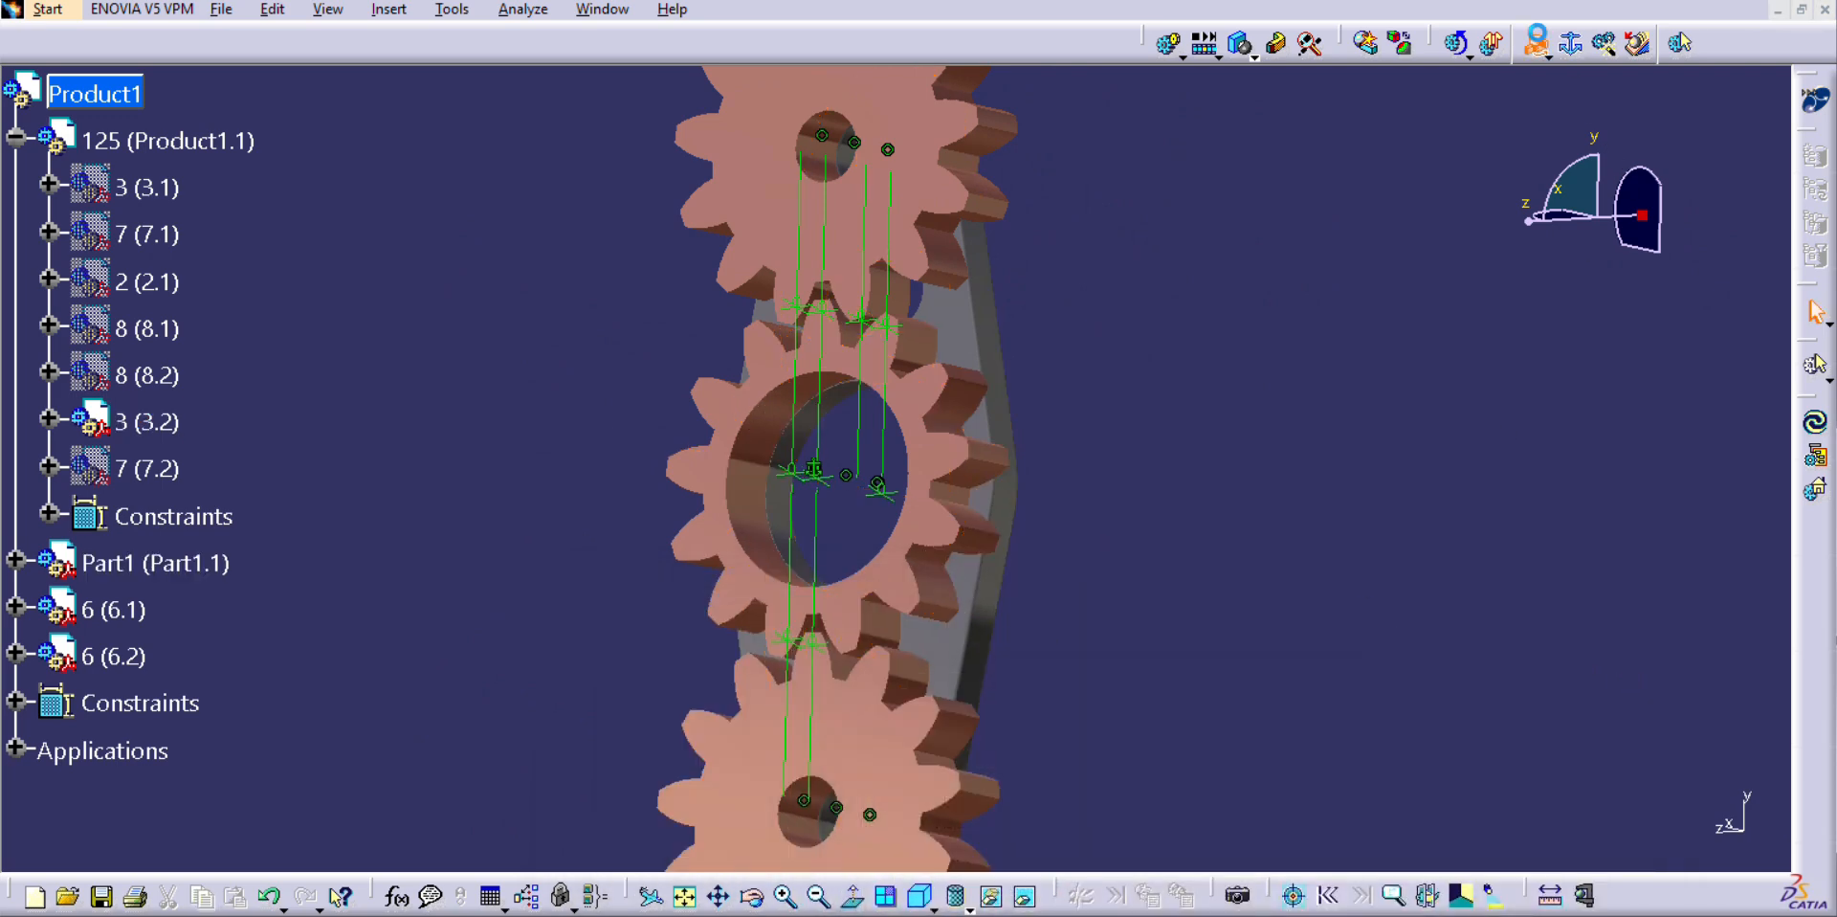
{"action": "left_click", "coordinate": [749, 436]}
{"action": "middle_click_drag", "start_coordinate": [748, 435], "coordinate": [290, 273]}
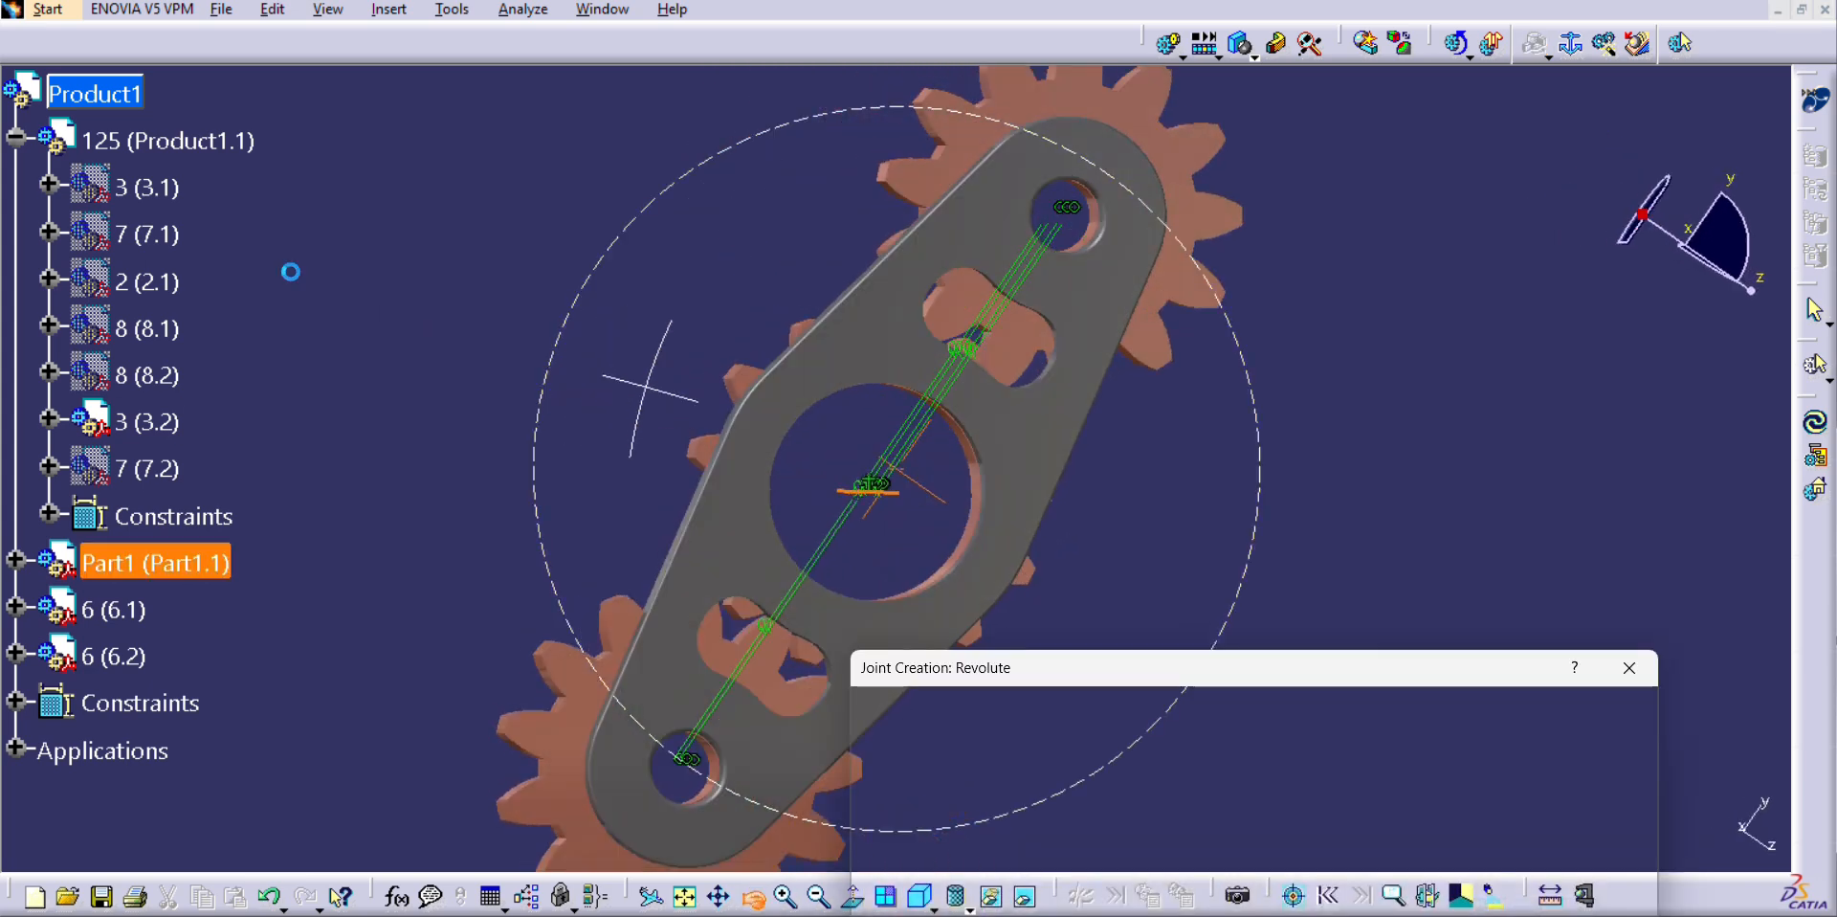
{"action": "left_click", "coordinate": [760, 898]}
{"action": "left_click_drag", "start_coordinate": [812, 537], "coordinate": [1164, 699]}
{"action": "left_click", "coordinate": [848, 529]}
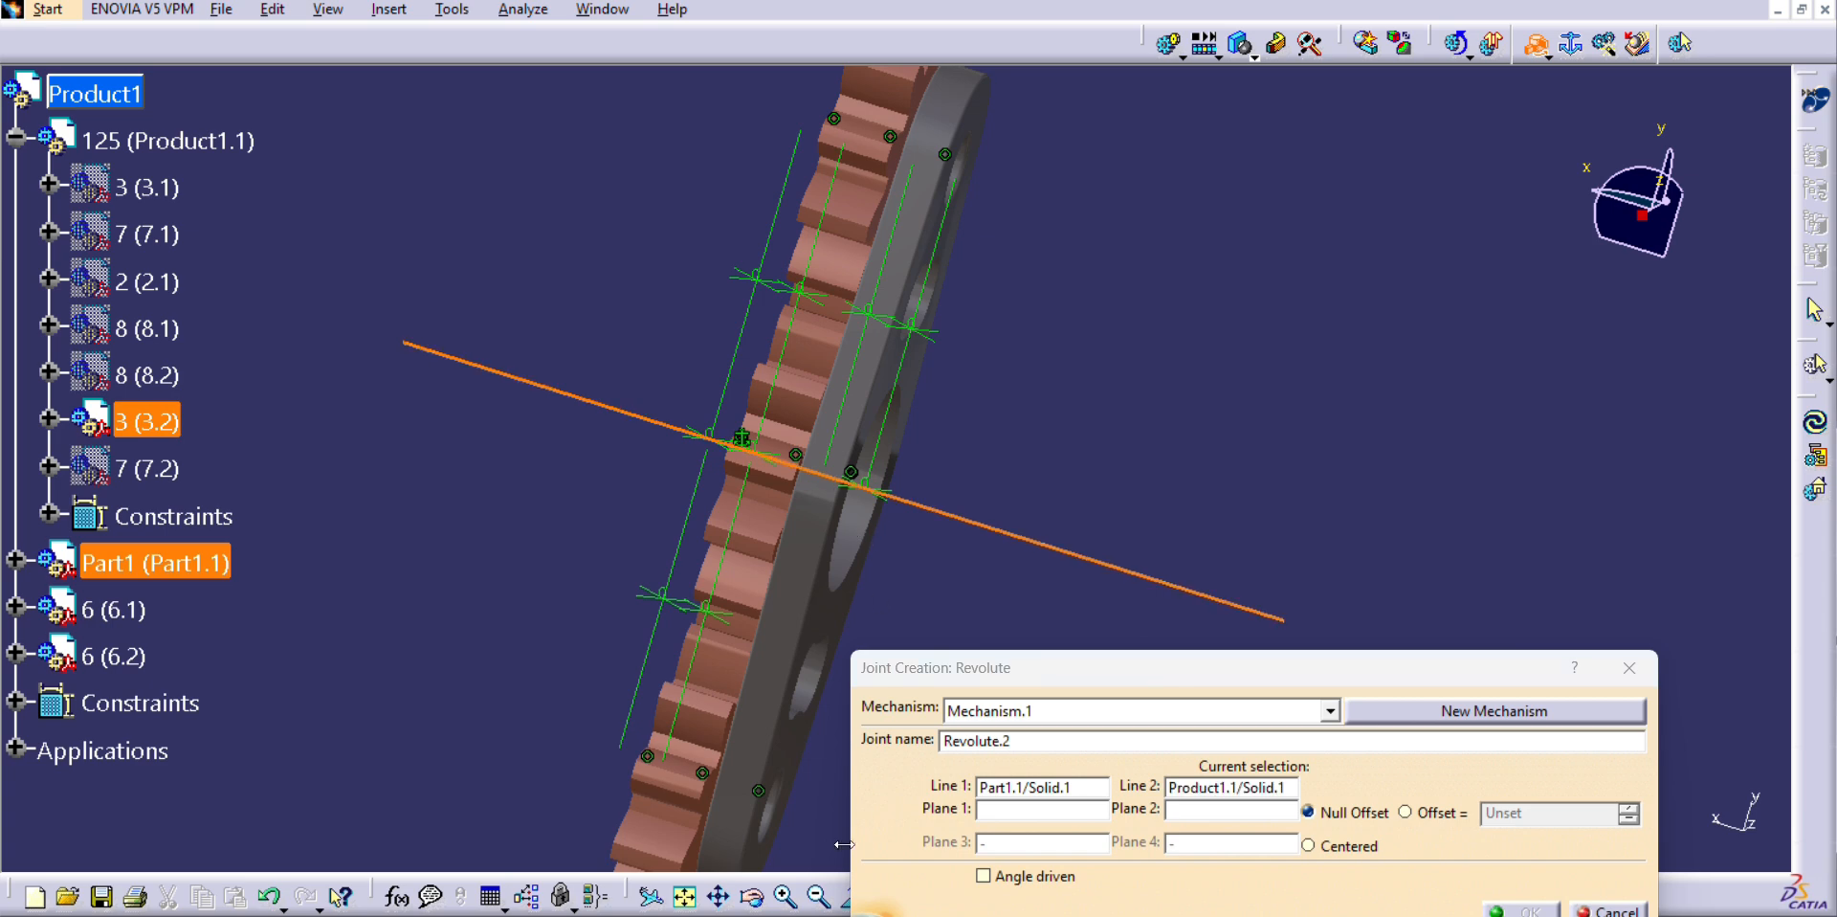
Step: Complete the middle gear's revolute joint with flat faces of plate 3 (3.2) and the gear as Planes 1 and 2, using null offset
{"action": "left_click", "coordinate": [754, 900]}
{"action": "left_click_drag", "start_coordinate": [751, 546], "coordinate": [1122, 603]}
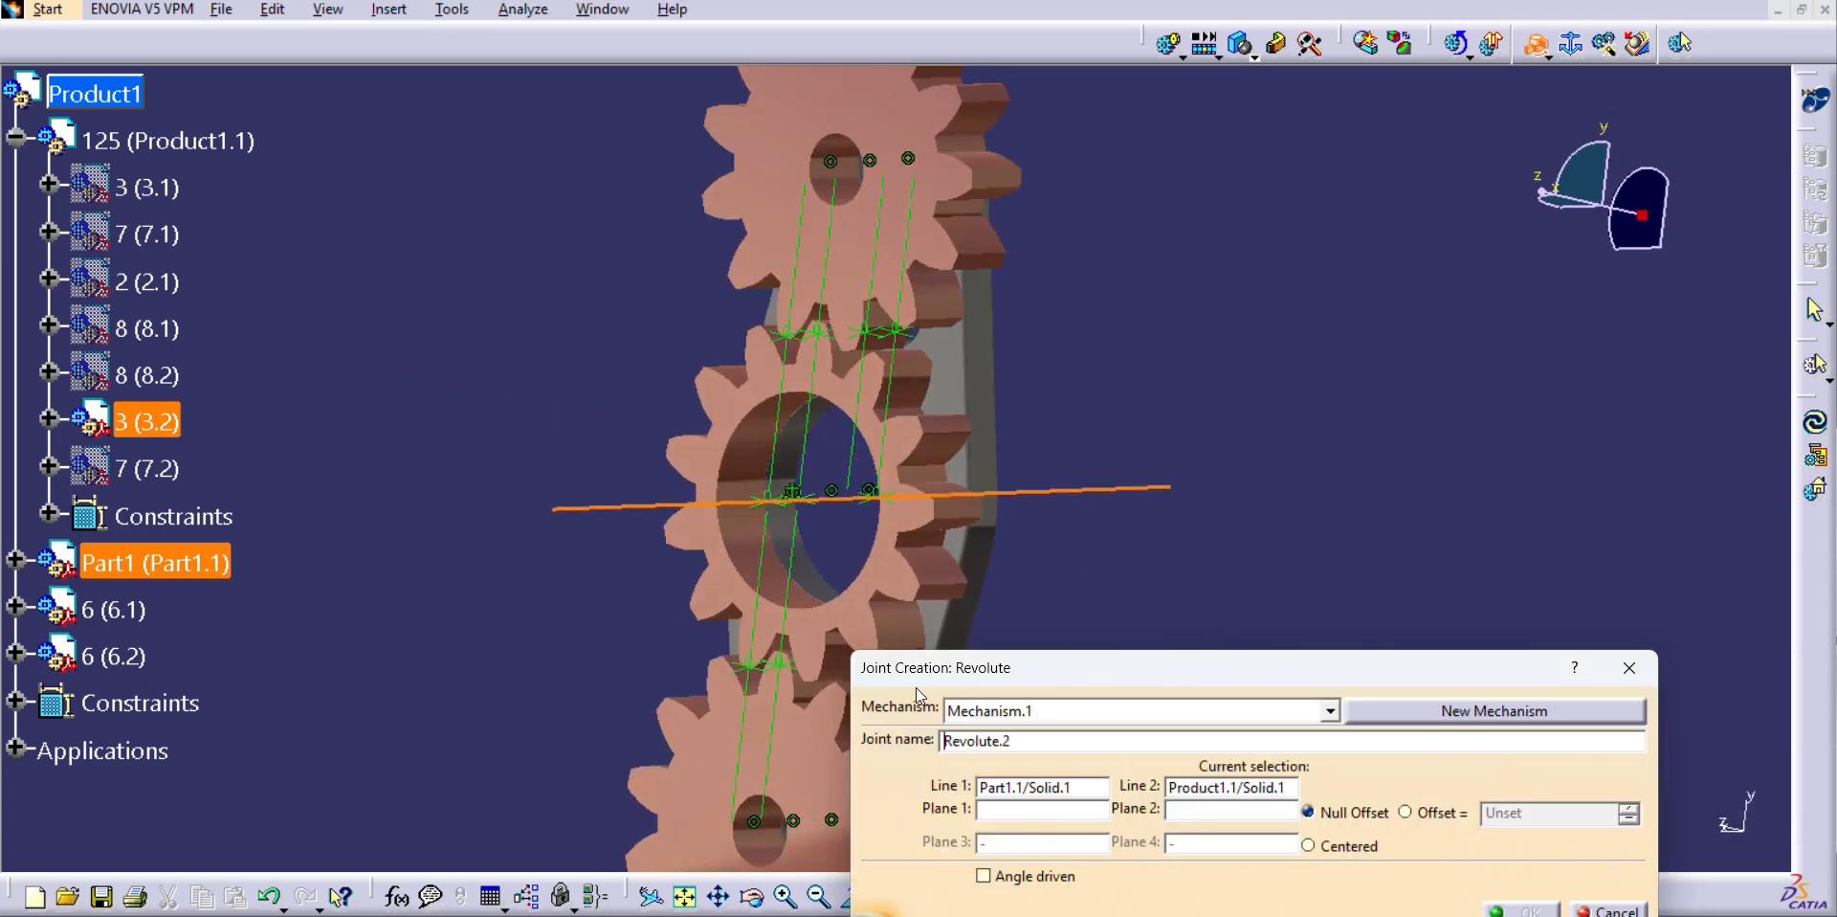
{"action": "left_click", "coordinate": [946, 619]}
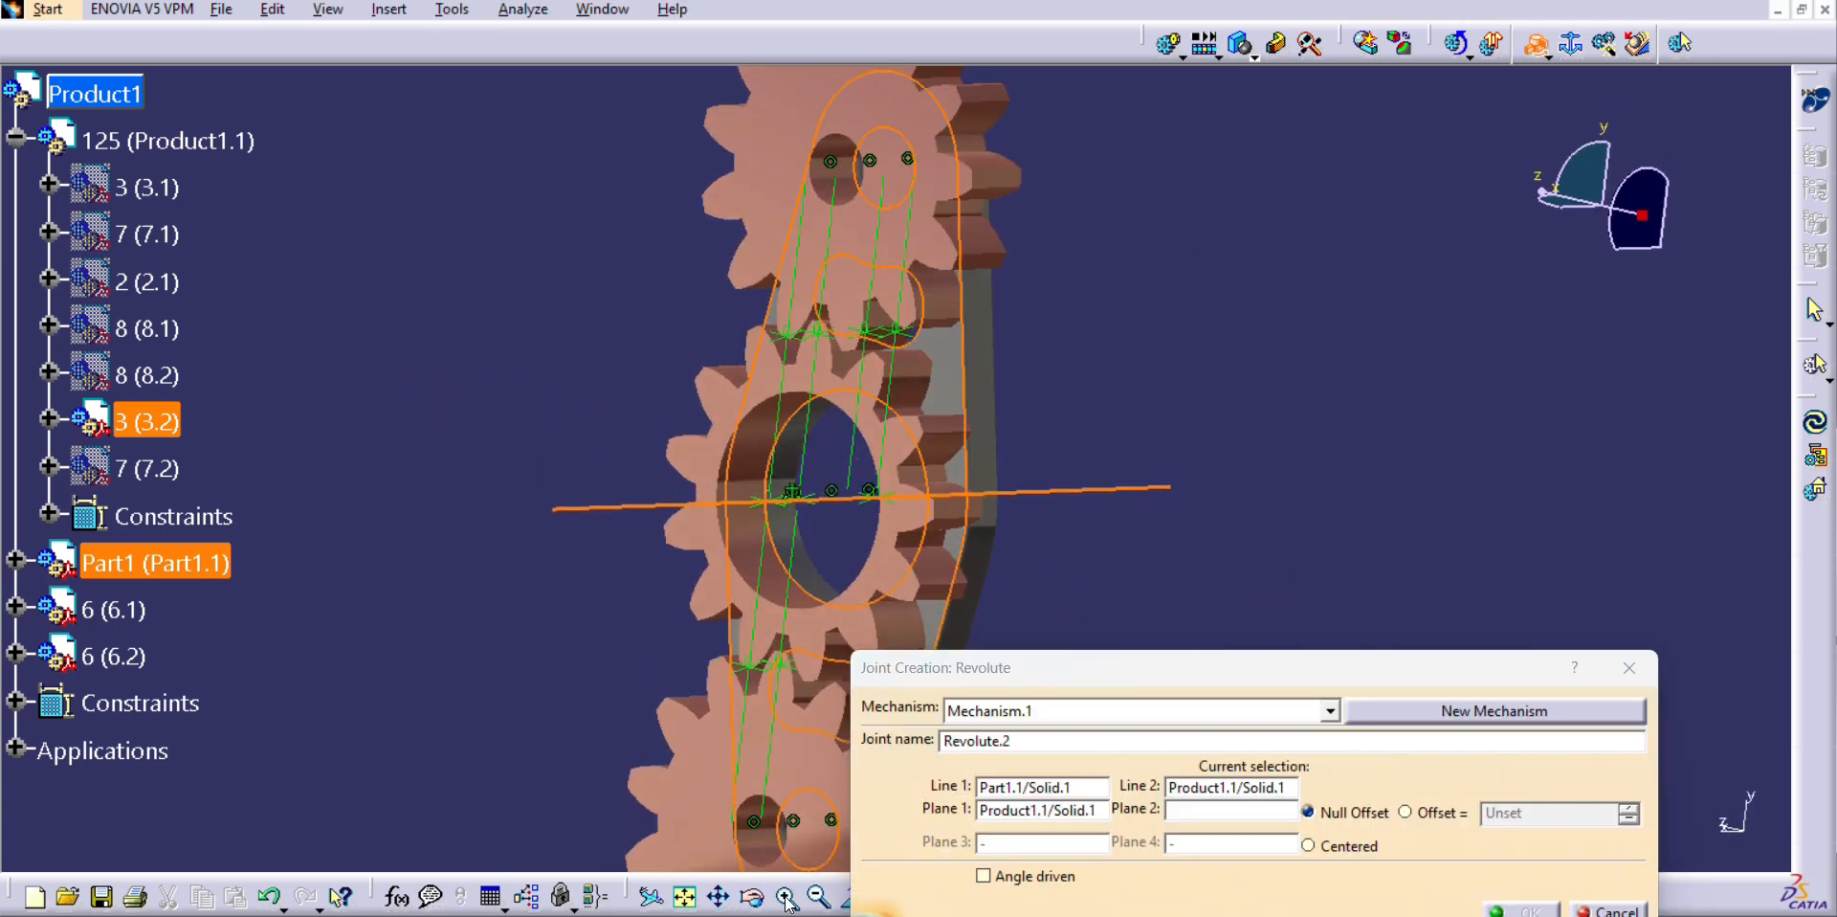
{"action": "left_click", "coordinate": [754, 899]}
{"action": "left_click_drag", "start_coordinate": [670, 632], "coordinate": [696, 386]}
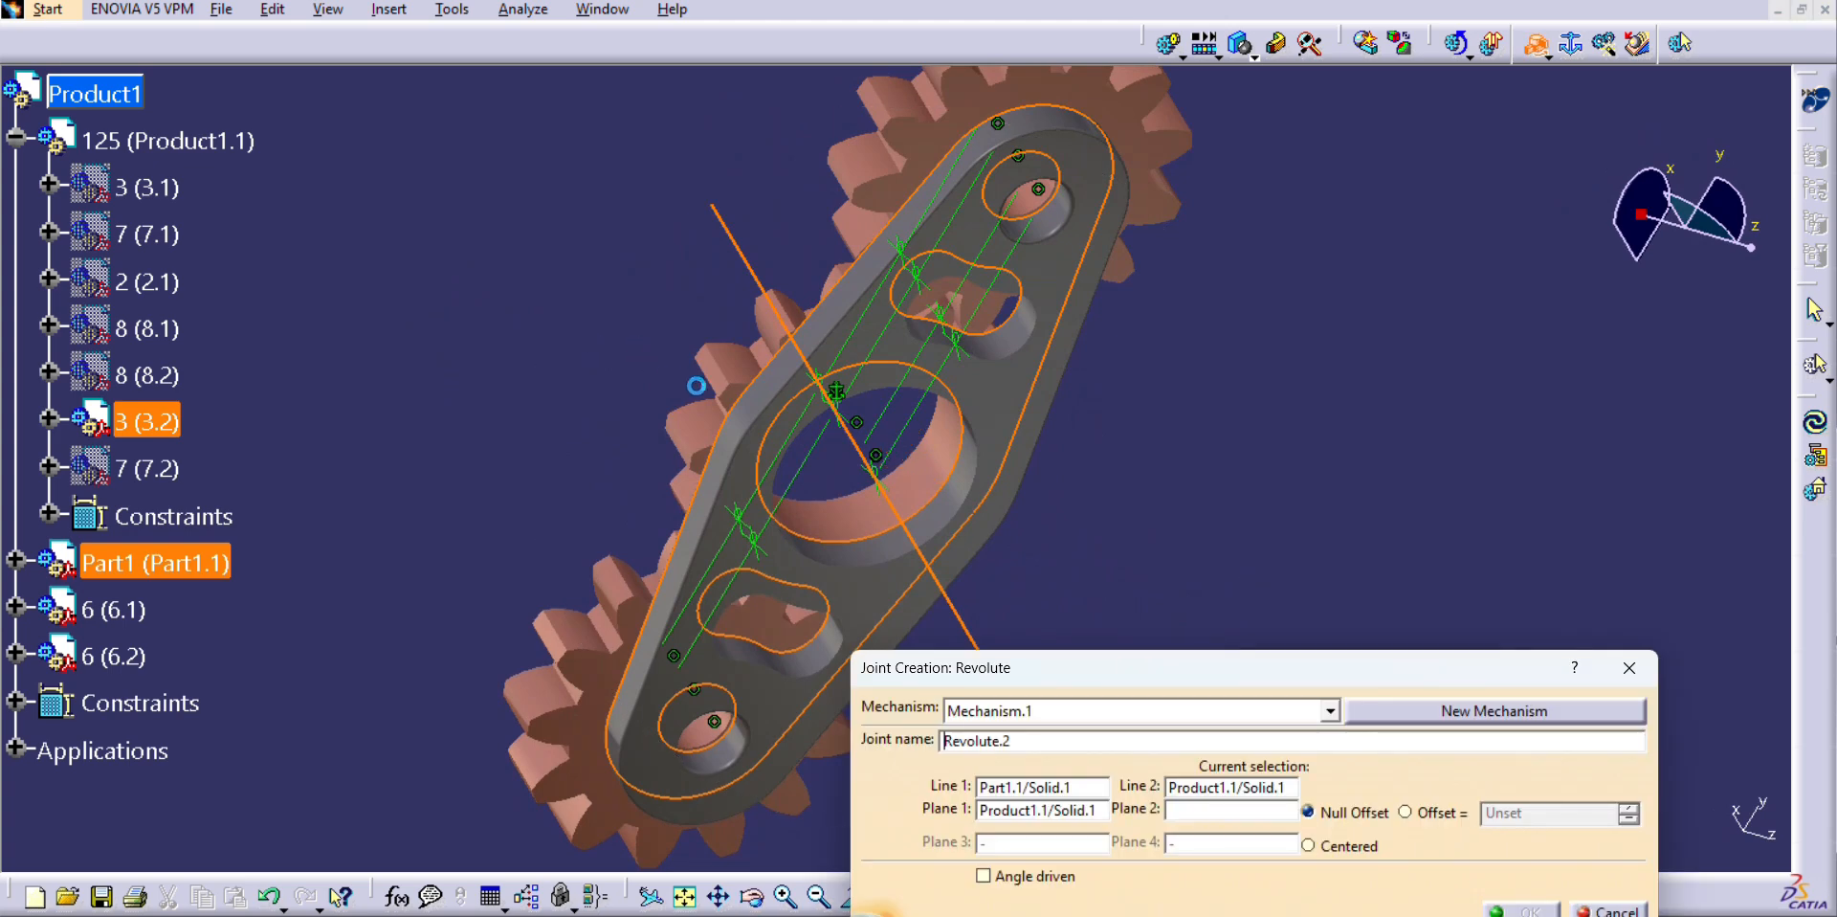
{"action": "left_click", "coordinate": [749, 408]}
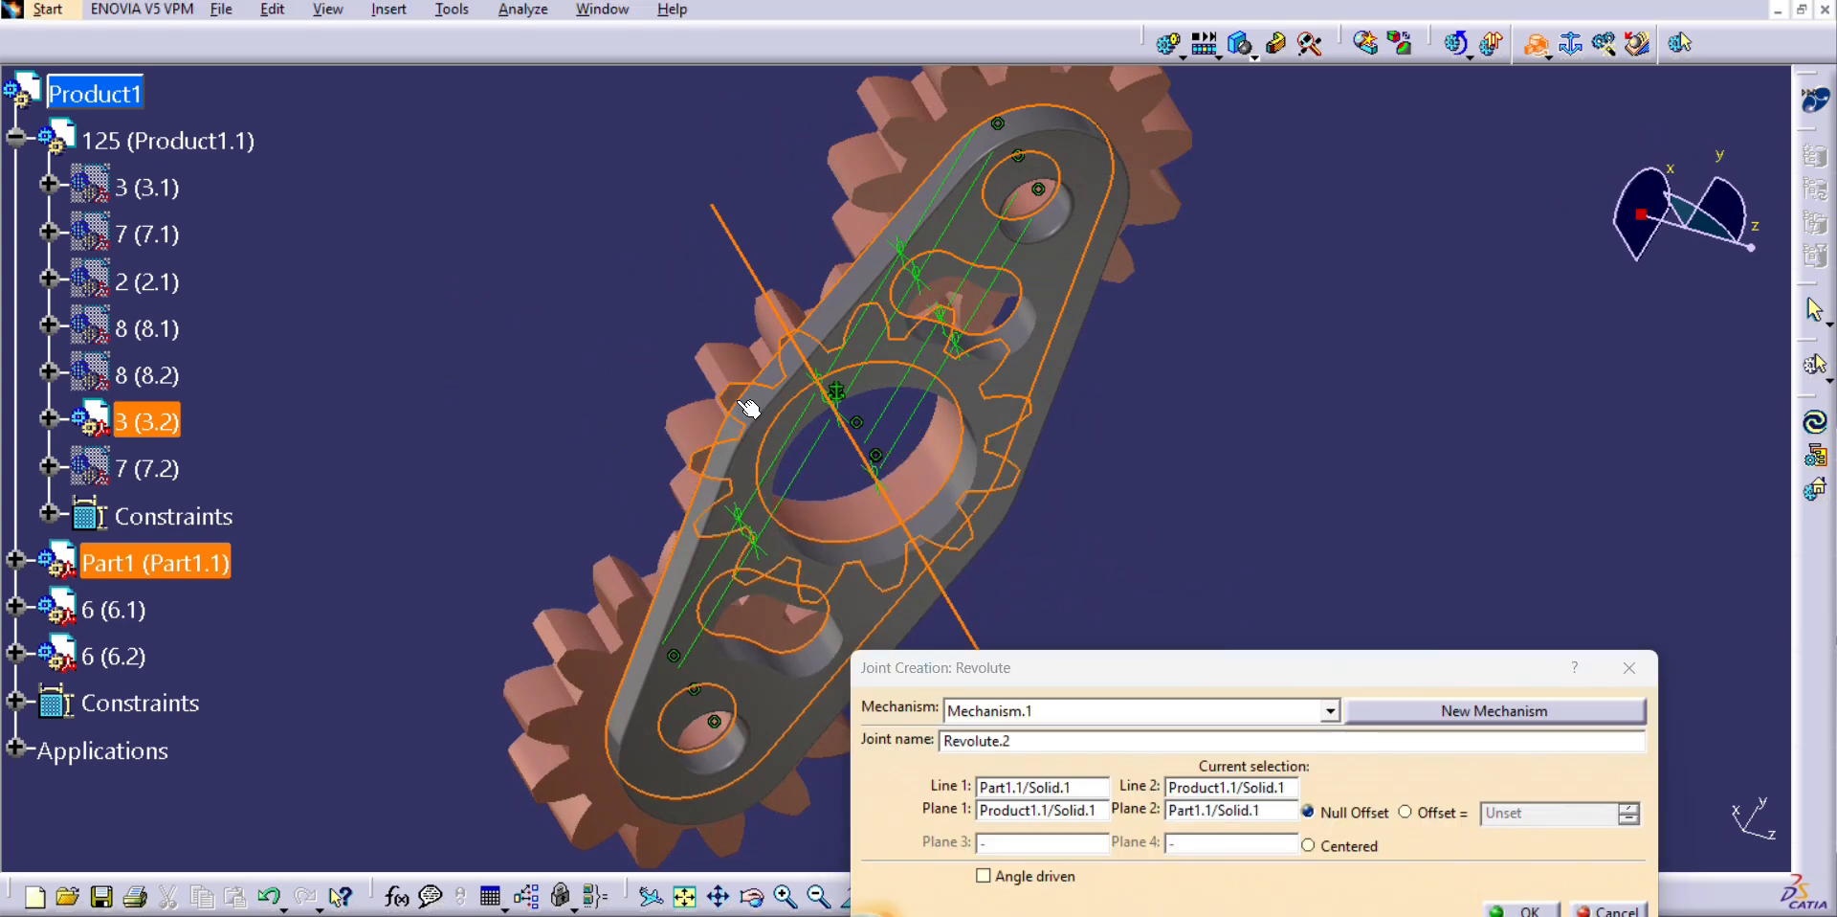
{"action": "left_click", "coordinate": [1531, 909]}
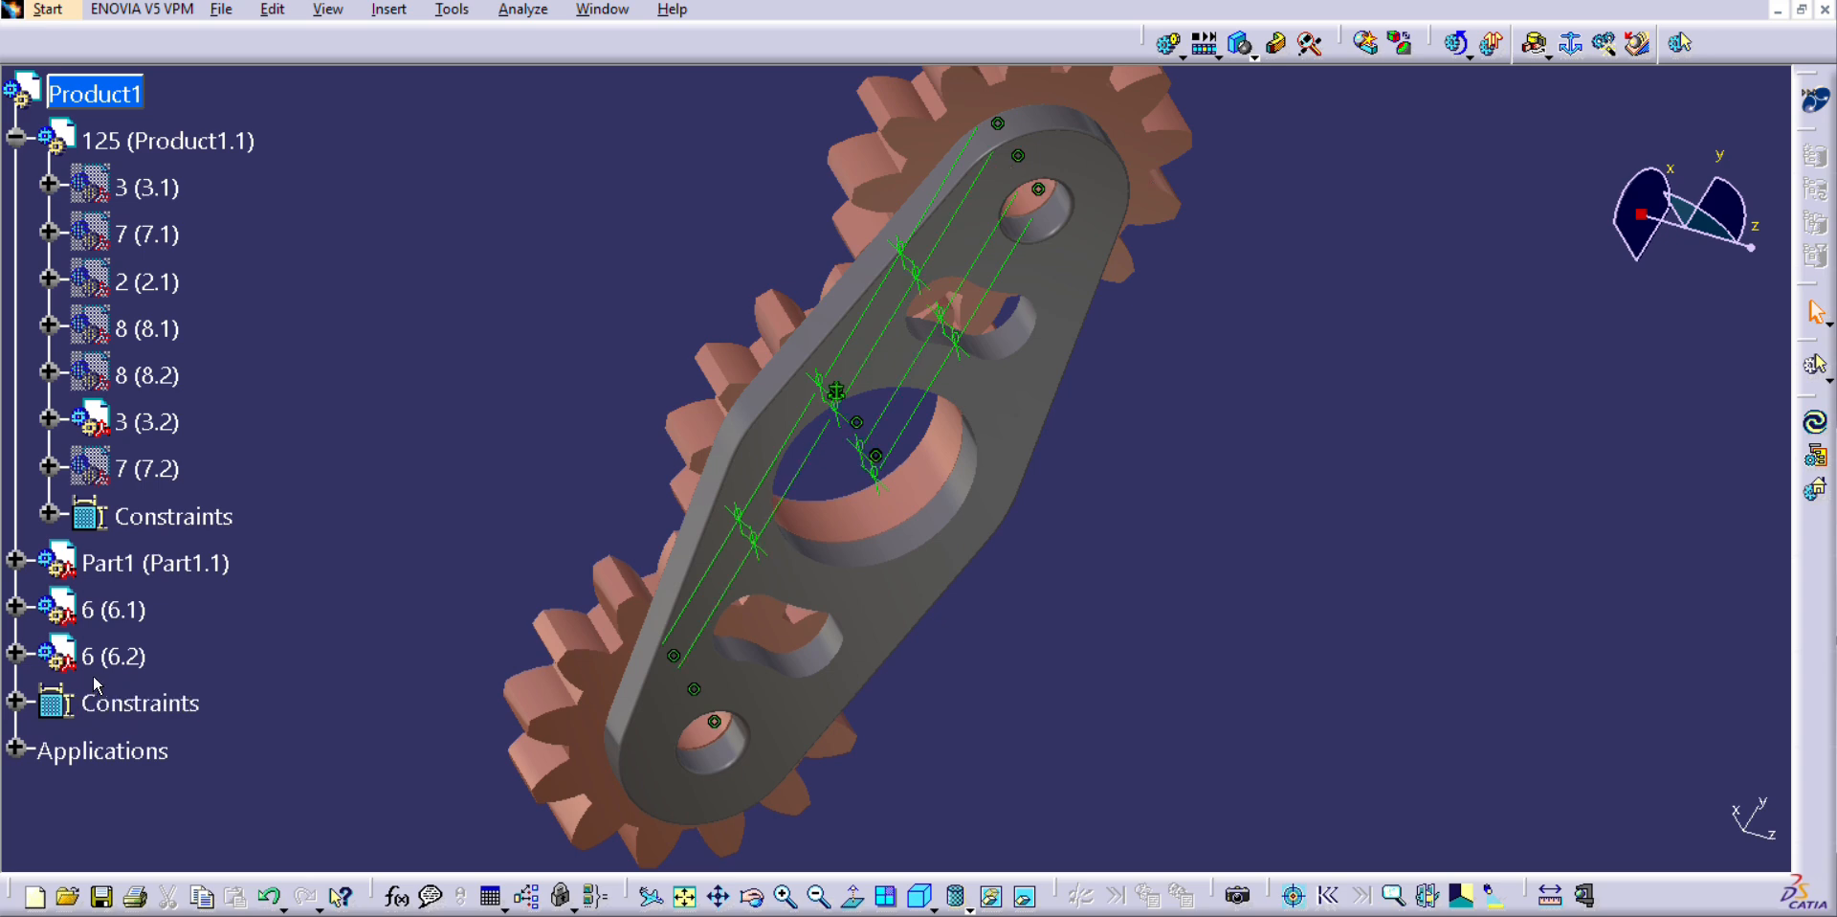
Step: Start a third revolute joint using plate 3 (3.2)'s remaining end hole axis as Line 1 and the bore axis of gear 6 (6.2) as Line 2
{"action": "left_click", "coordinate": [1536, 43]}
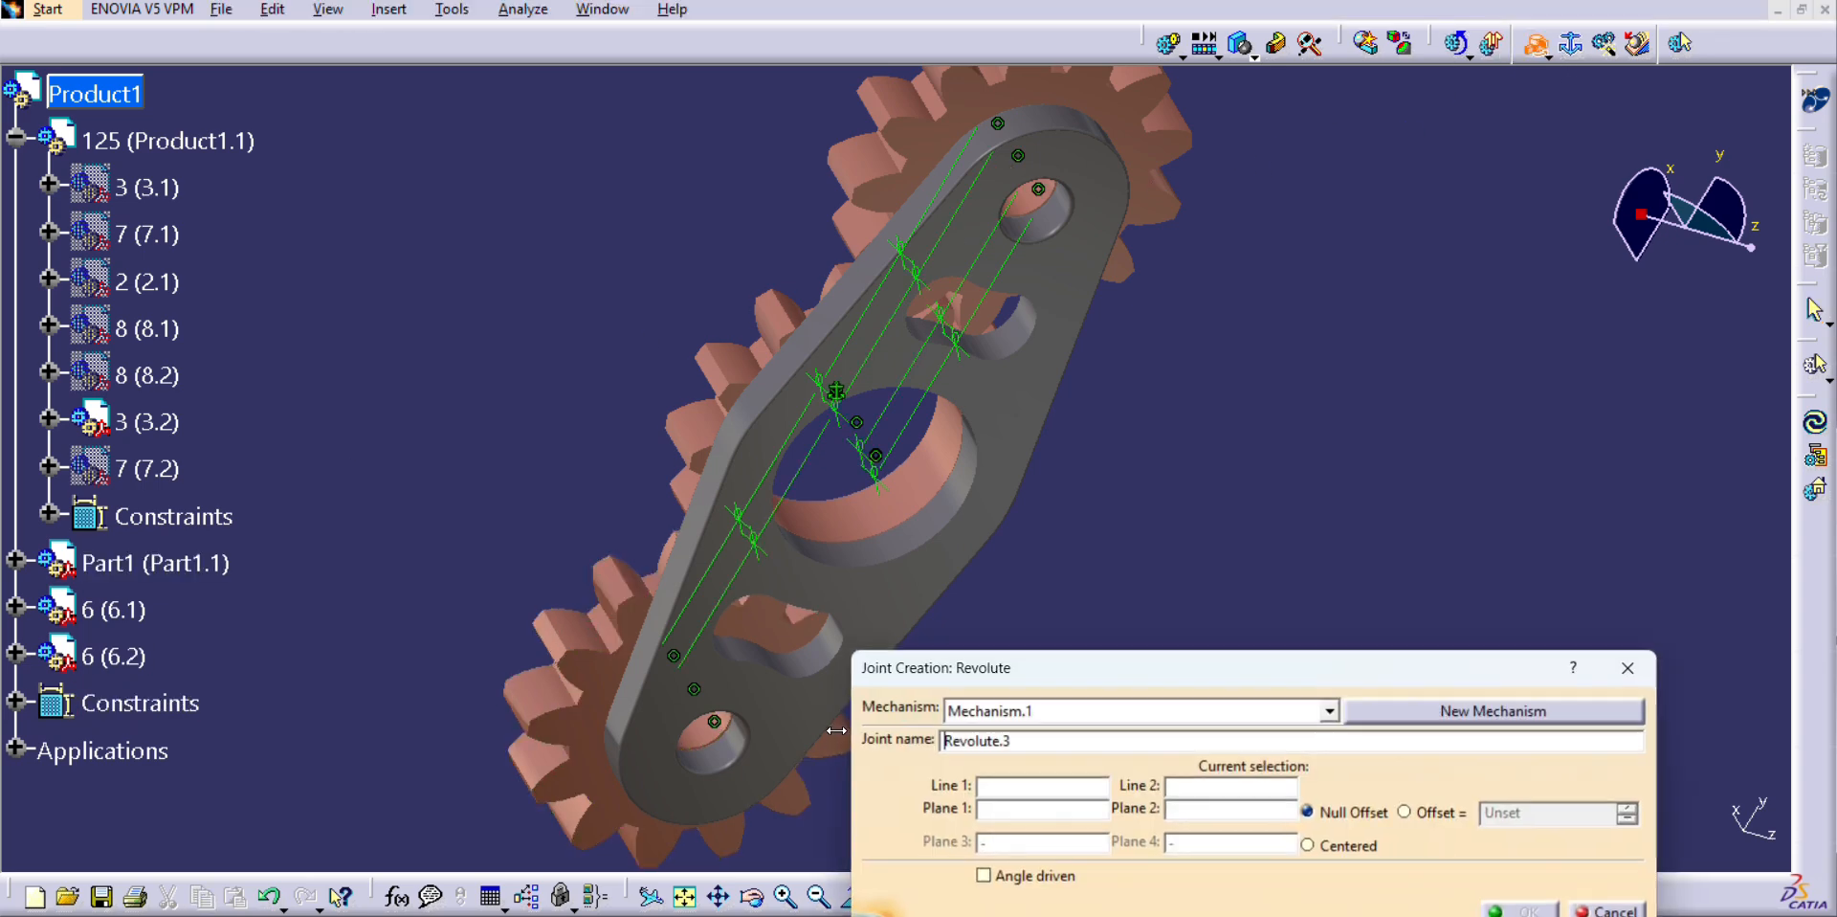
{"action": "left_click", "coordinate": [718, 757]}
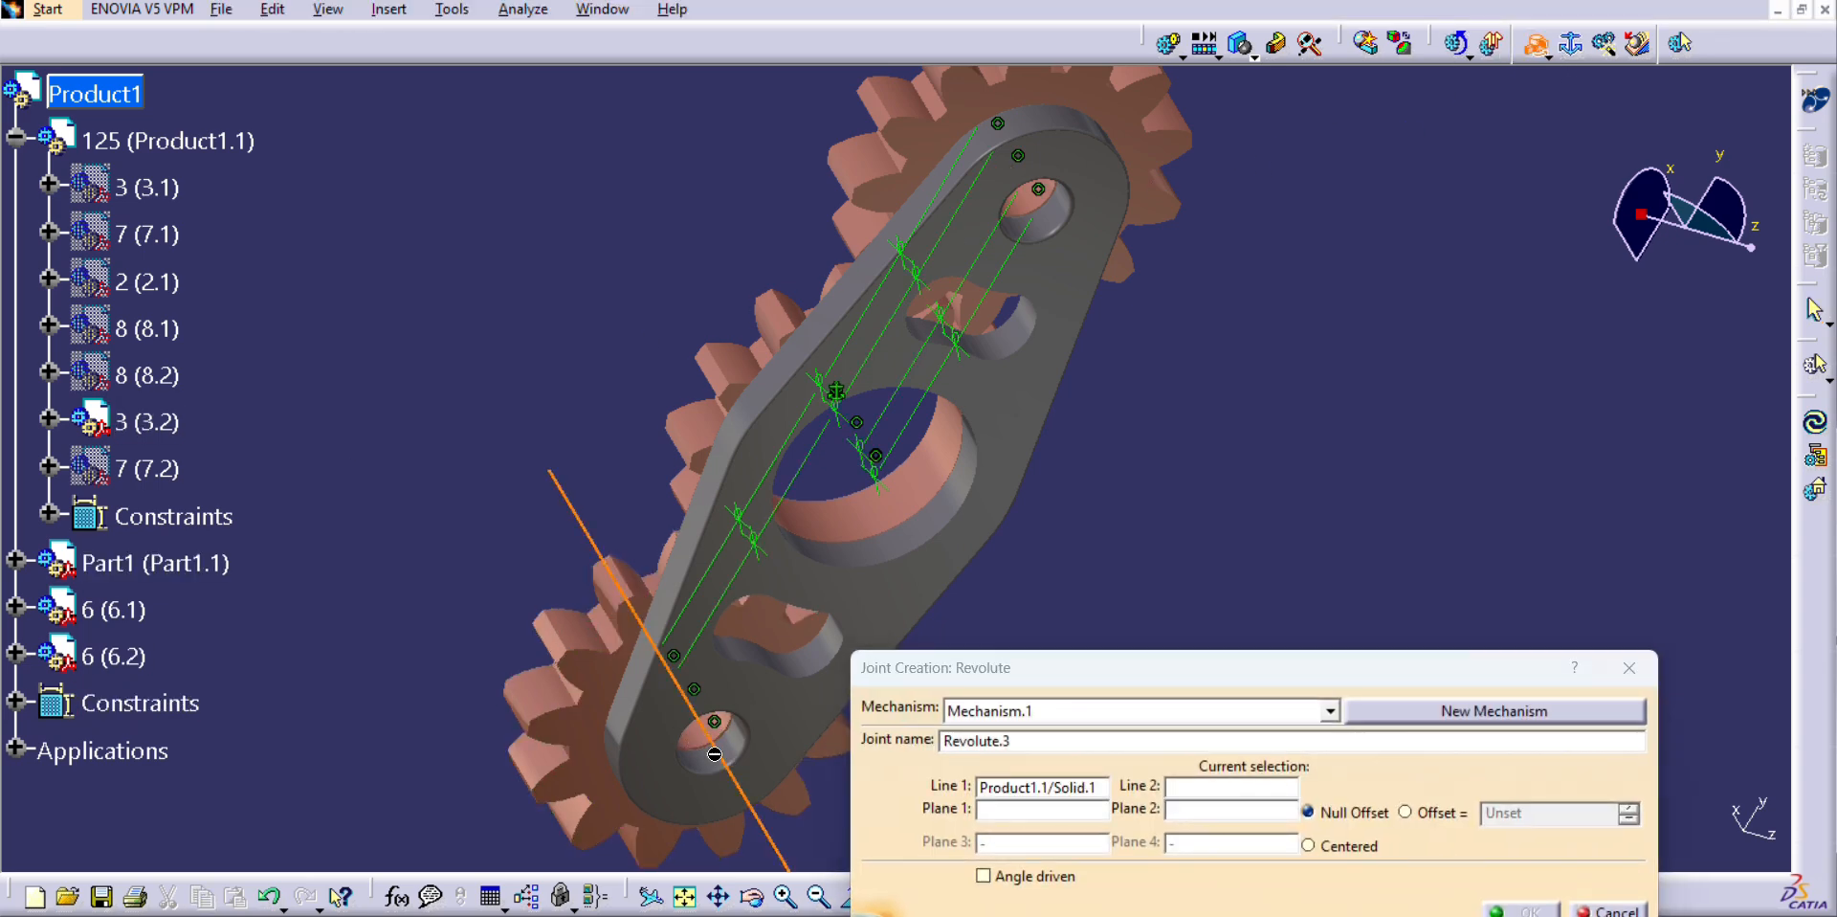
{"action": "left_click", "coordinate": [751, 900]}
{"action": "left_click_drag", "start_coordinate": [662, 666], "coordinate": [1276, 295]}
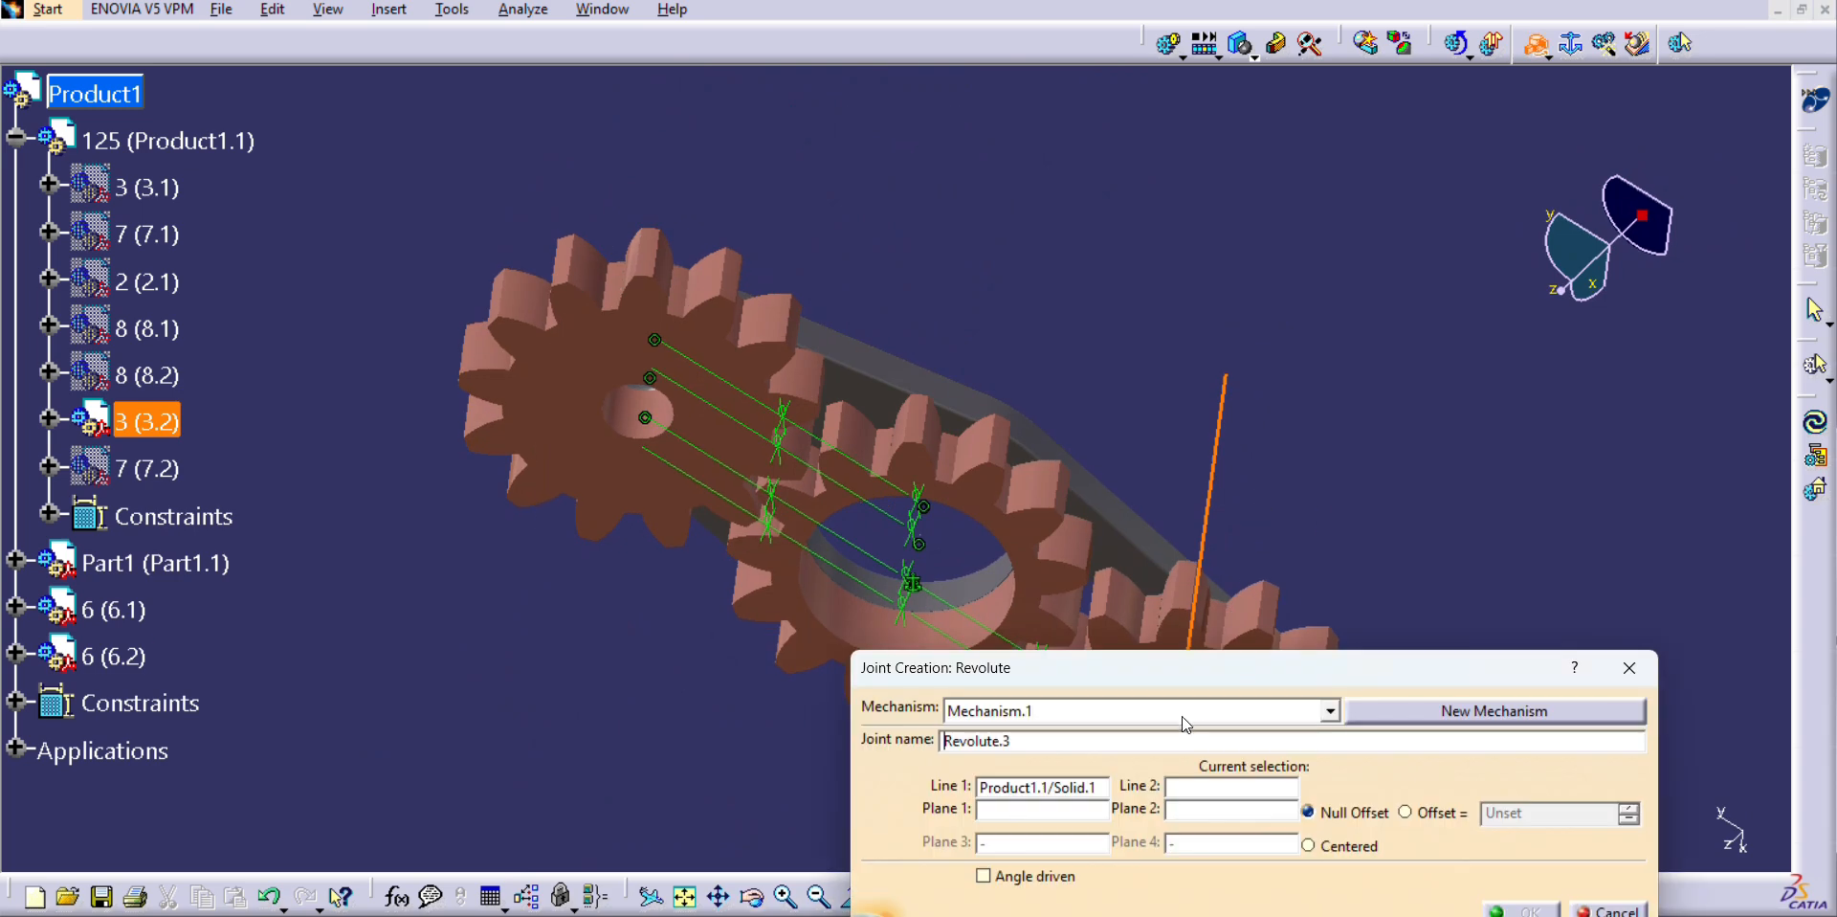
{"action": "left_click_drag", "start_coordinate": [1167, 668], "coordinate": [1470, 200]}
{"action": "left_click", "coordinate": [1194, 741]}
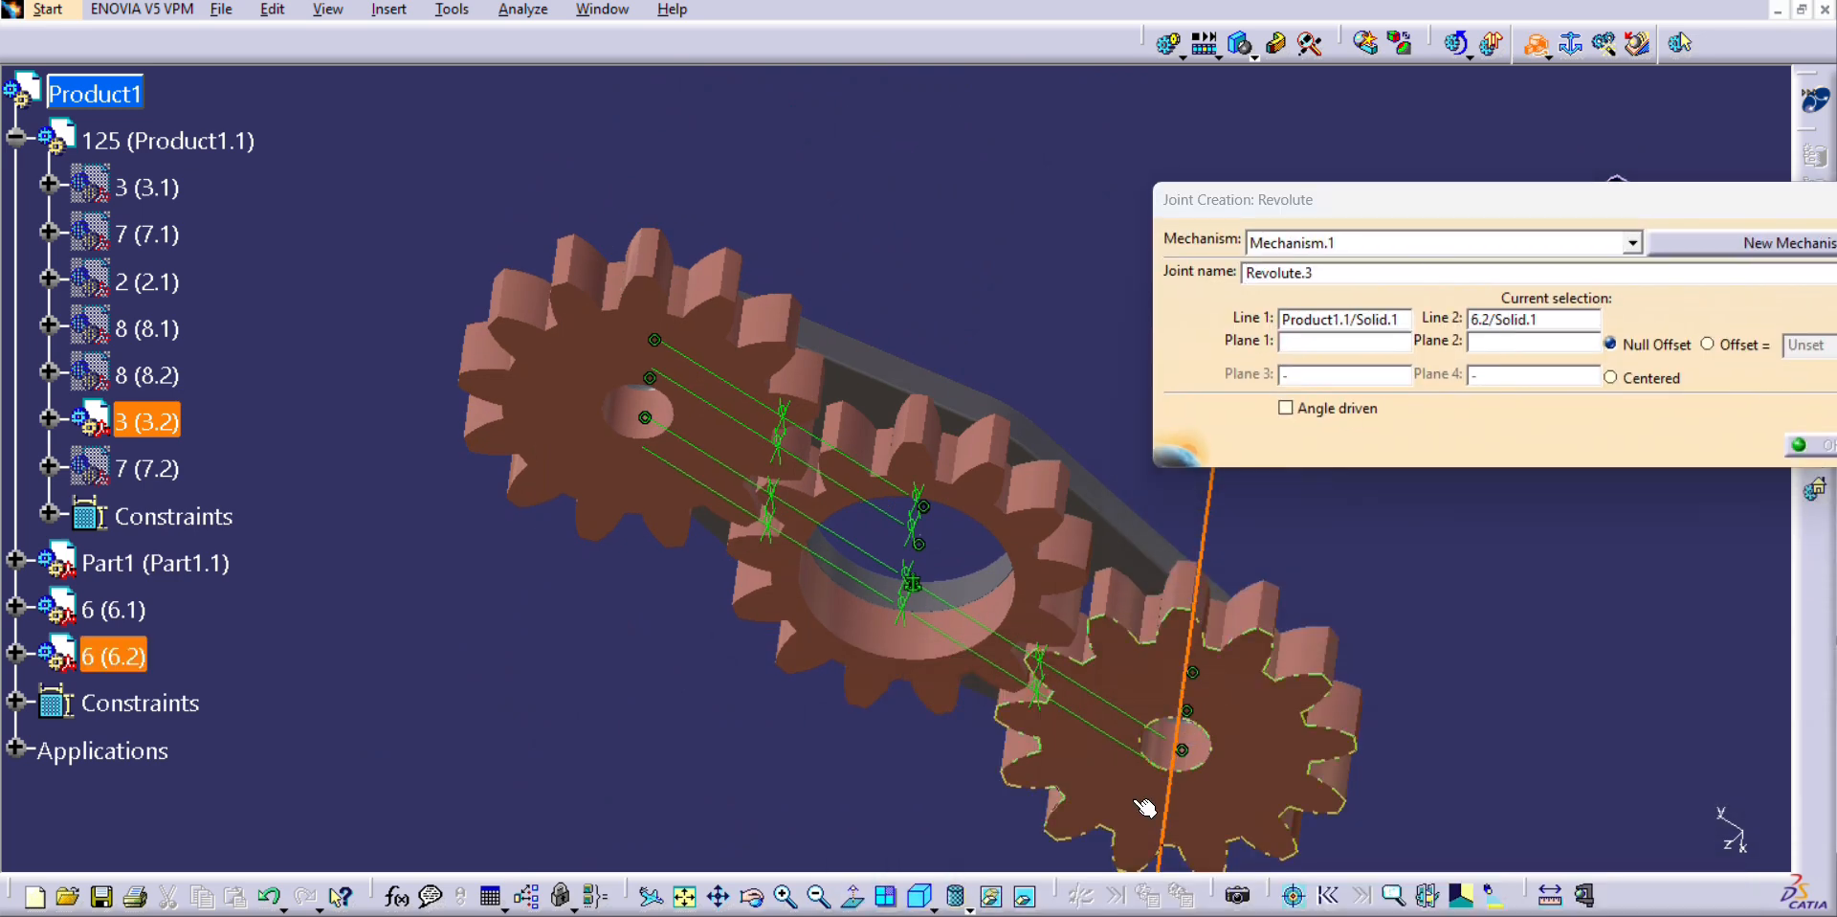
Step: Complete the gear 6 (6.2) revolute joint with flat faces of the gear and plate 3 (3.2) as its planes, using null offset
{"action": "left_click", "coordinate": [751, 897]}
{"action": "left_click_drag", "start_coordinate": [919, 737], "coordinate": [408, 495]}
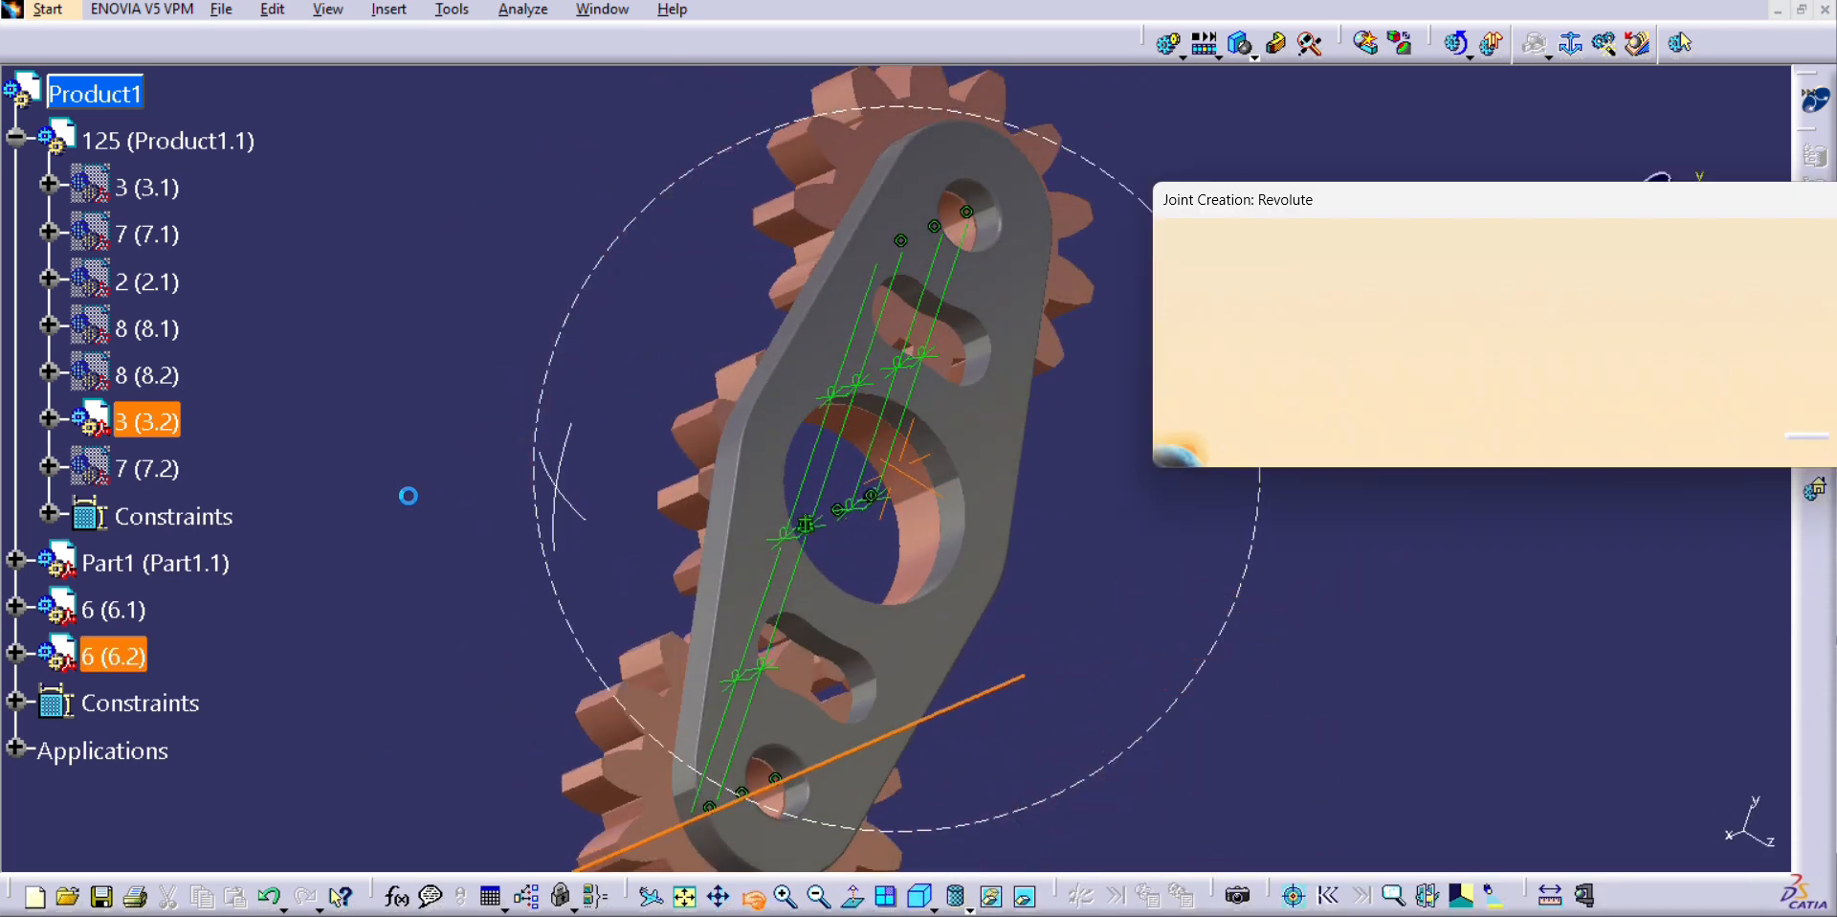
{"action": "left_click", "coordinate": [754, 900]}
{"action": "left_click_drag", "start_coordinate": [814, 574], "coordinate": [1275, 378]}
{"action": "left_click", "coordinate": [1126, 492]}
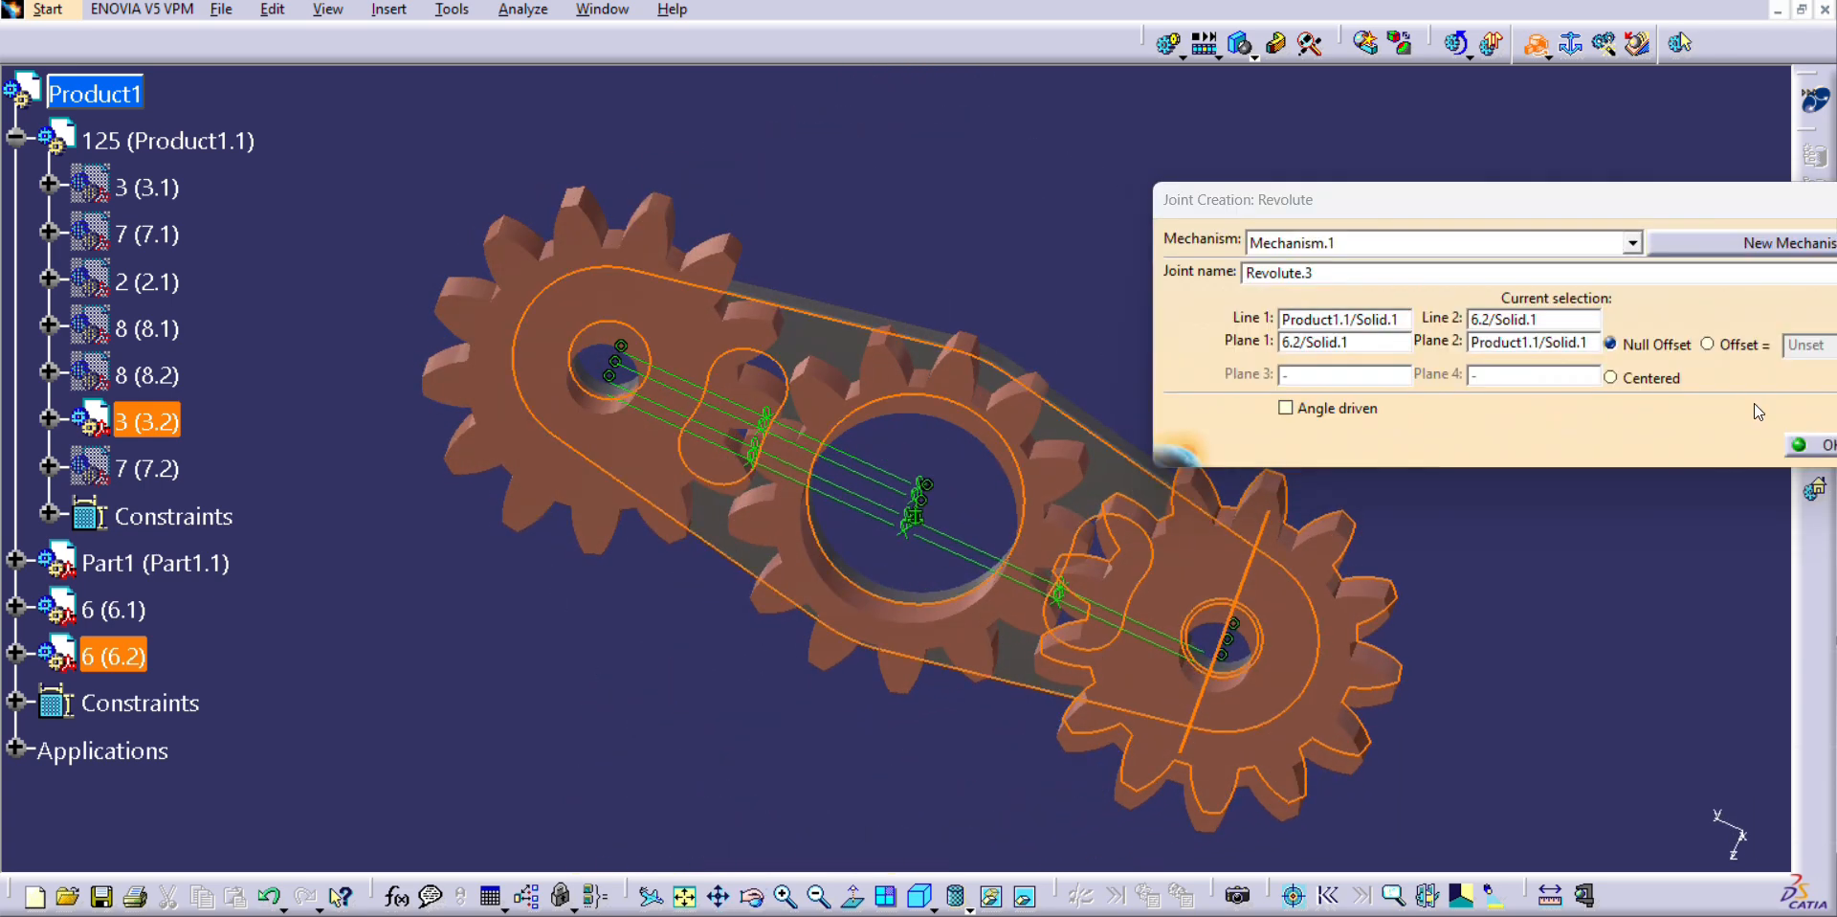
{"action": "left_click_drag", "start_coordinate": [1607, 207], "coordinate": [1283, 111]}
{"action": "left_click", "coordinate": [1507, 349]}
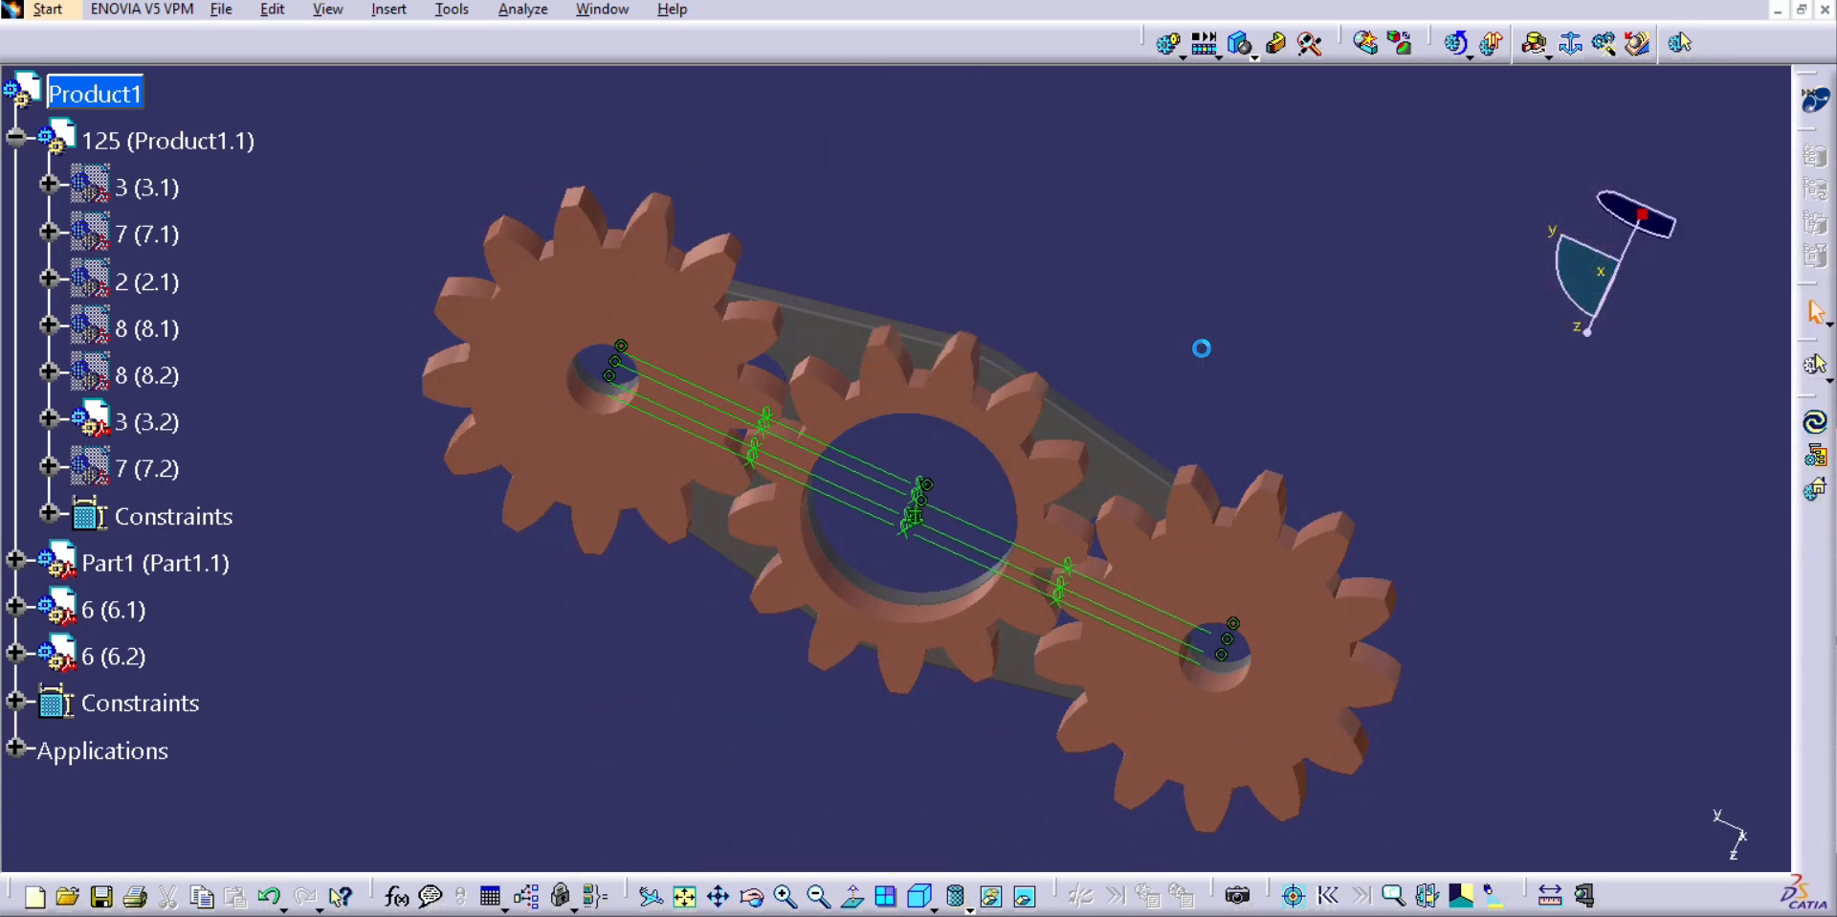
Step: Make Revolute.1 of Mechanism.1 angle driven with a lower limit of 0 deg
{"action": "left_click", "coordinate": [17, 749]}
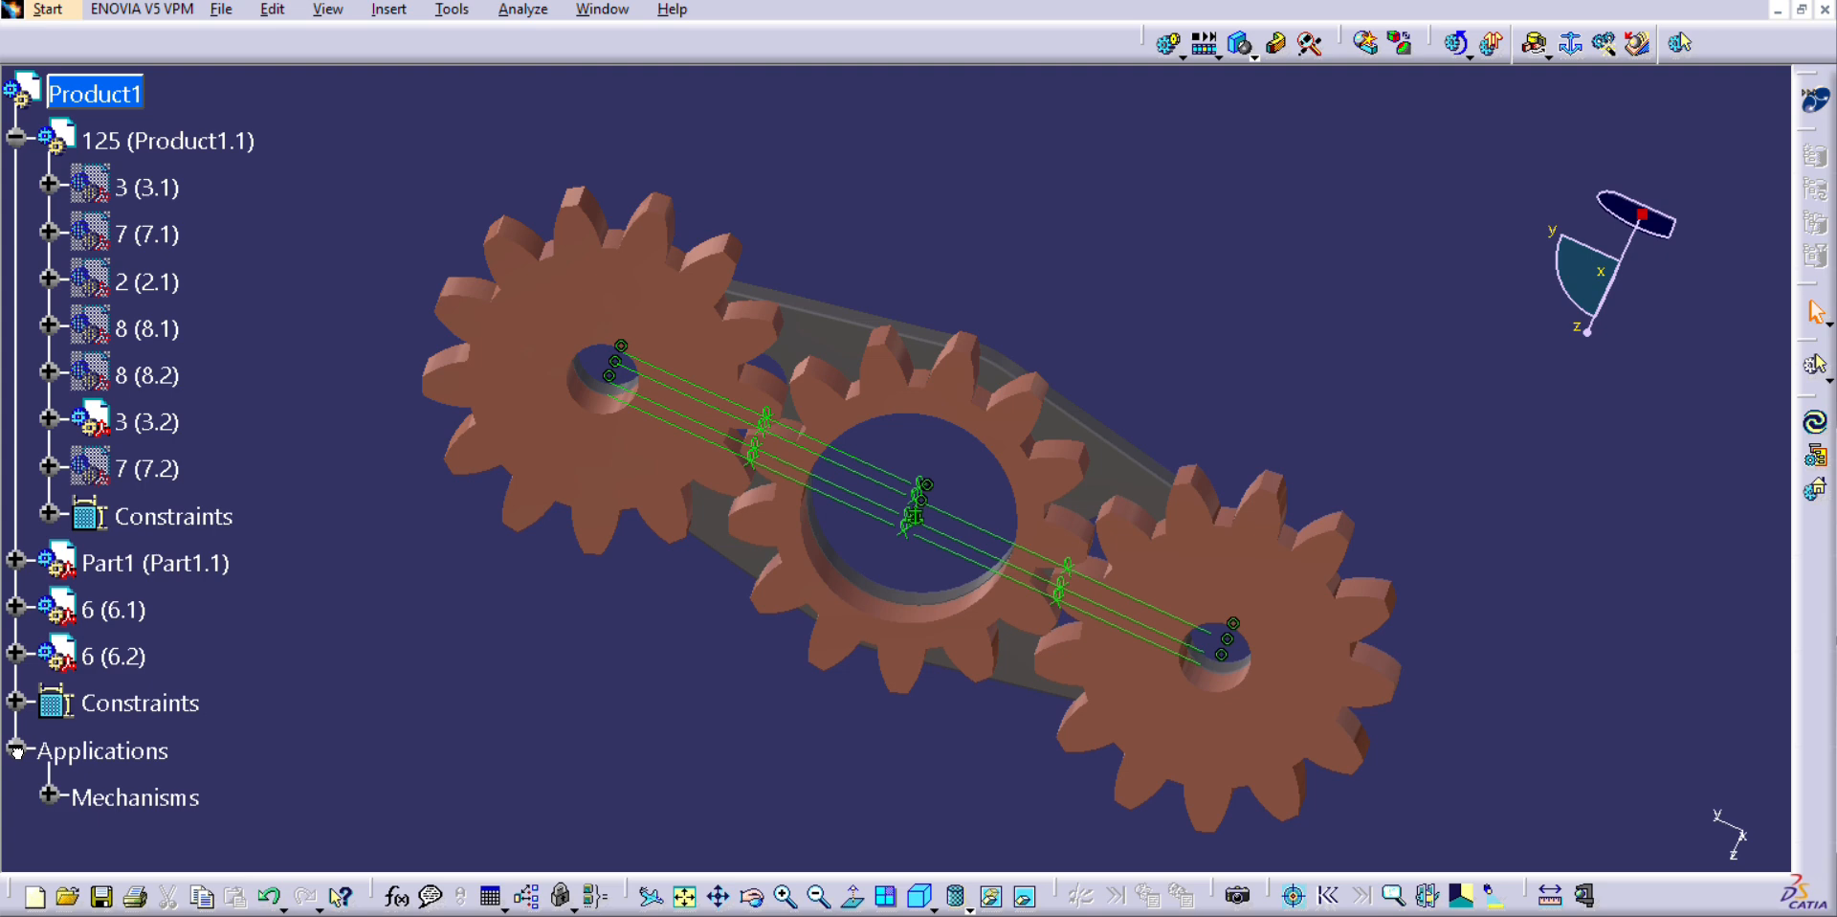
{"action": "left_click", "coordinate": [49, 794]}
{"action": "left_click", "coordinate": [105, 763]}
{"action": "scroll", "coordinate": [150, 758], "scroll_direction": "down", "scroll_amount": 1}
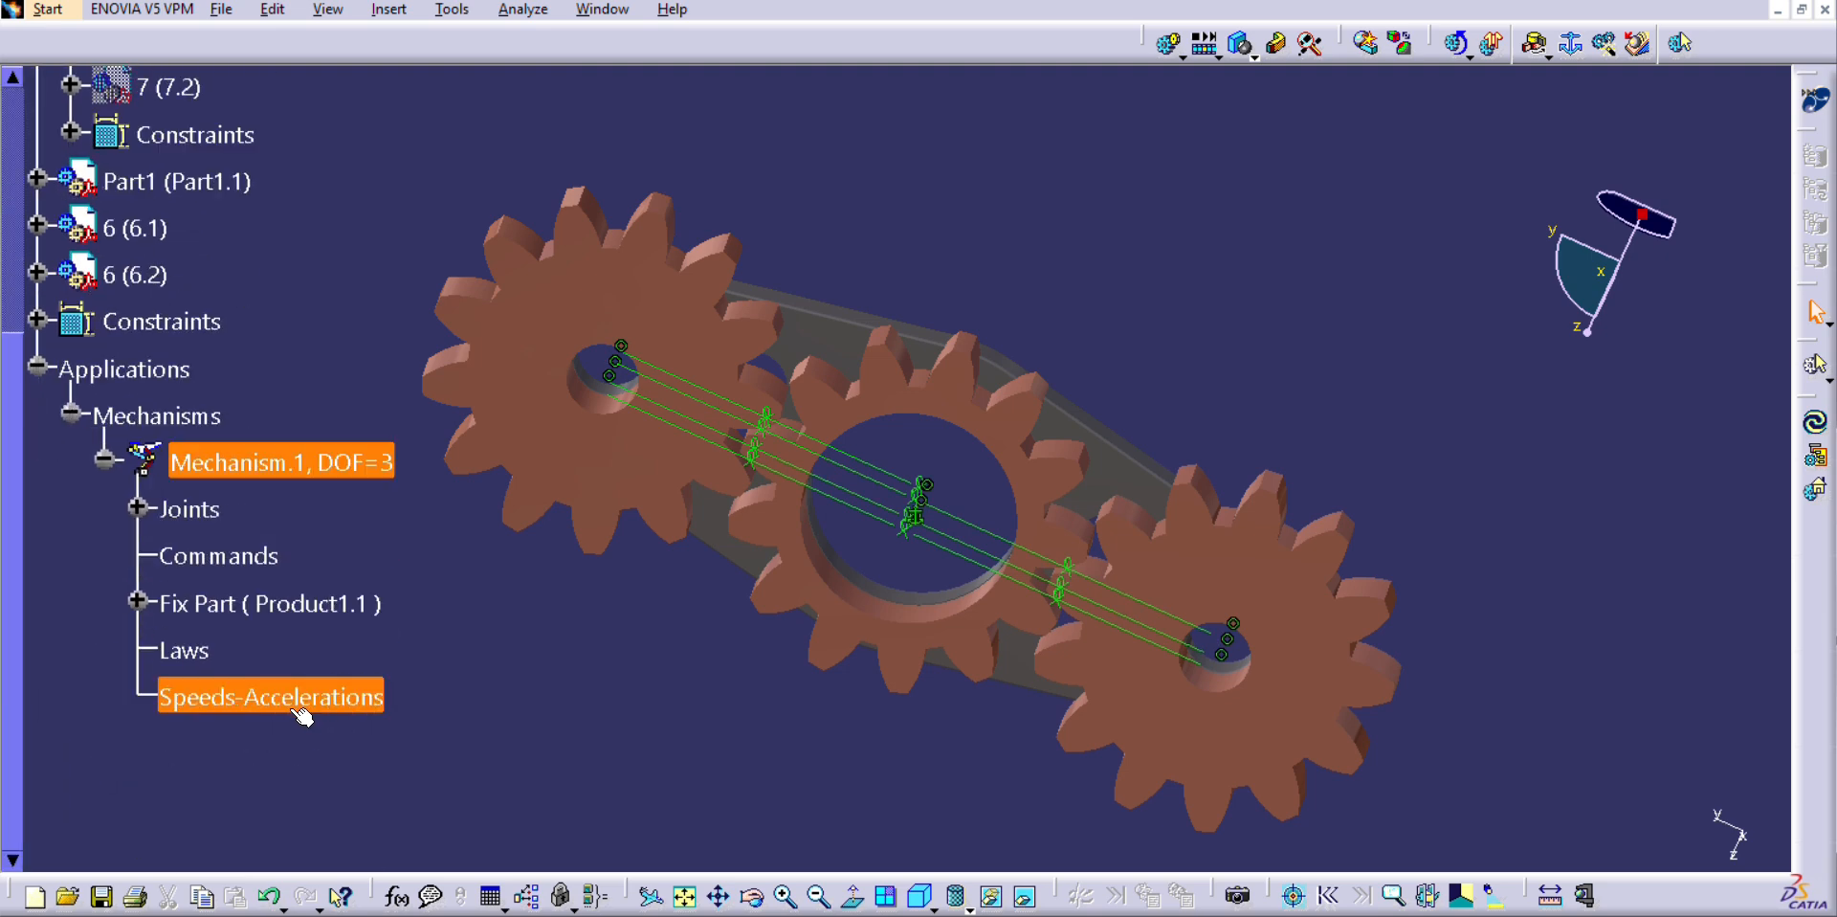
{"action": "left_click", "coordinate": [139, 507]}
{"action": "double_click", "coordinate": [278, 555]}
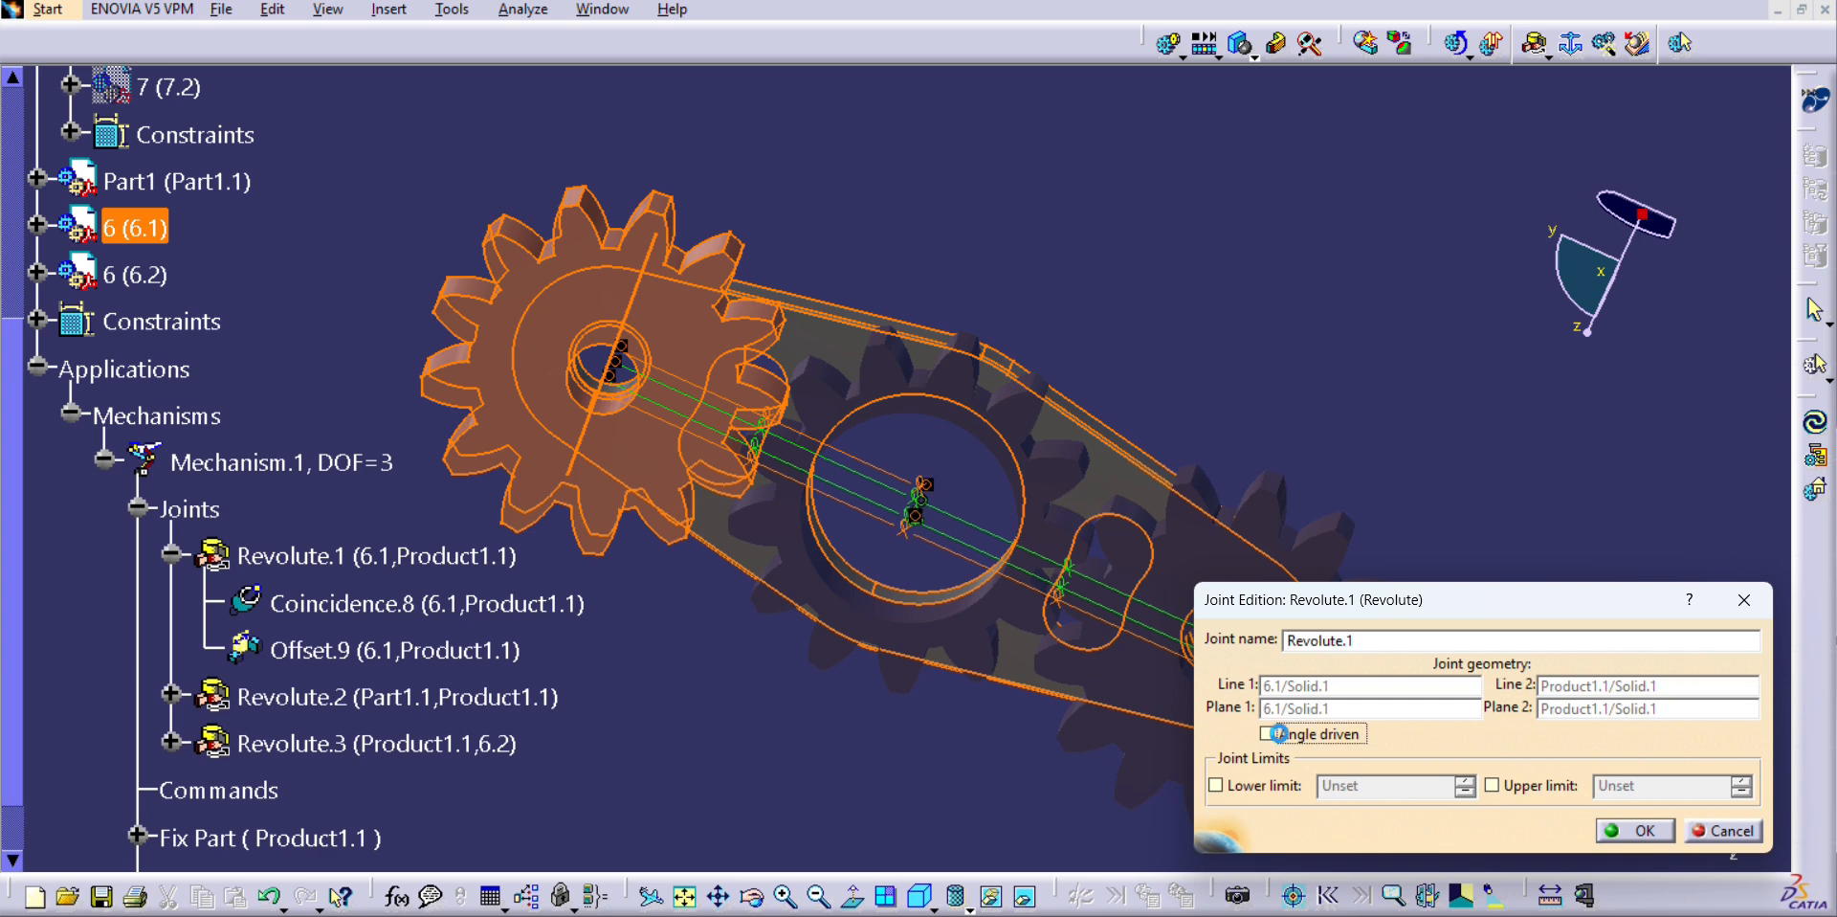
{"action": "left_click", "coordinate": [1272, 733]}
{"action": "double_click", "coordinate": [1325, 786]}
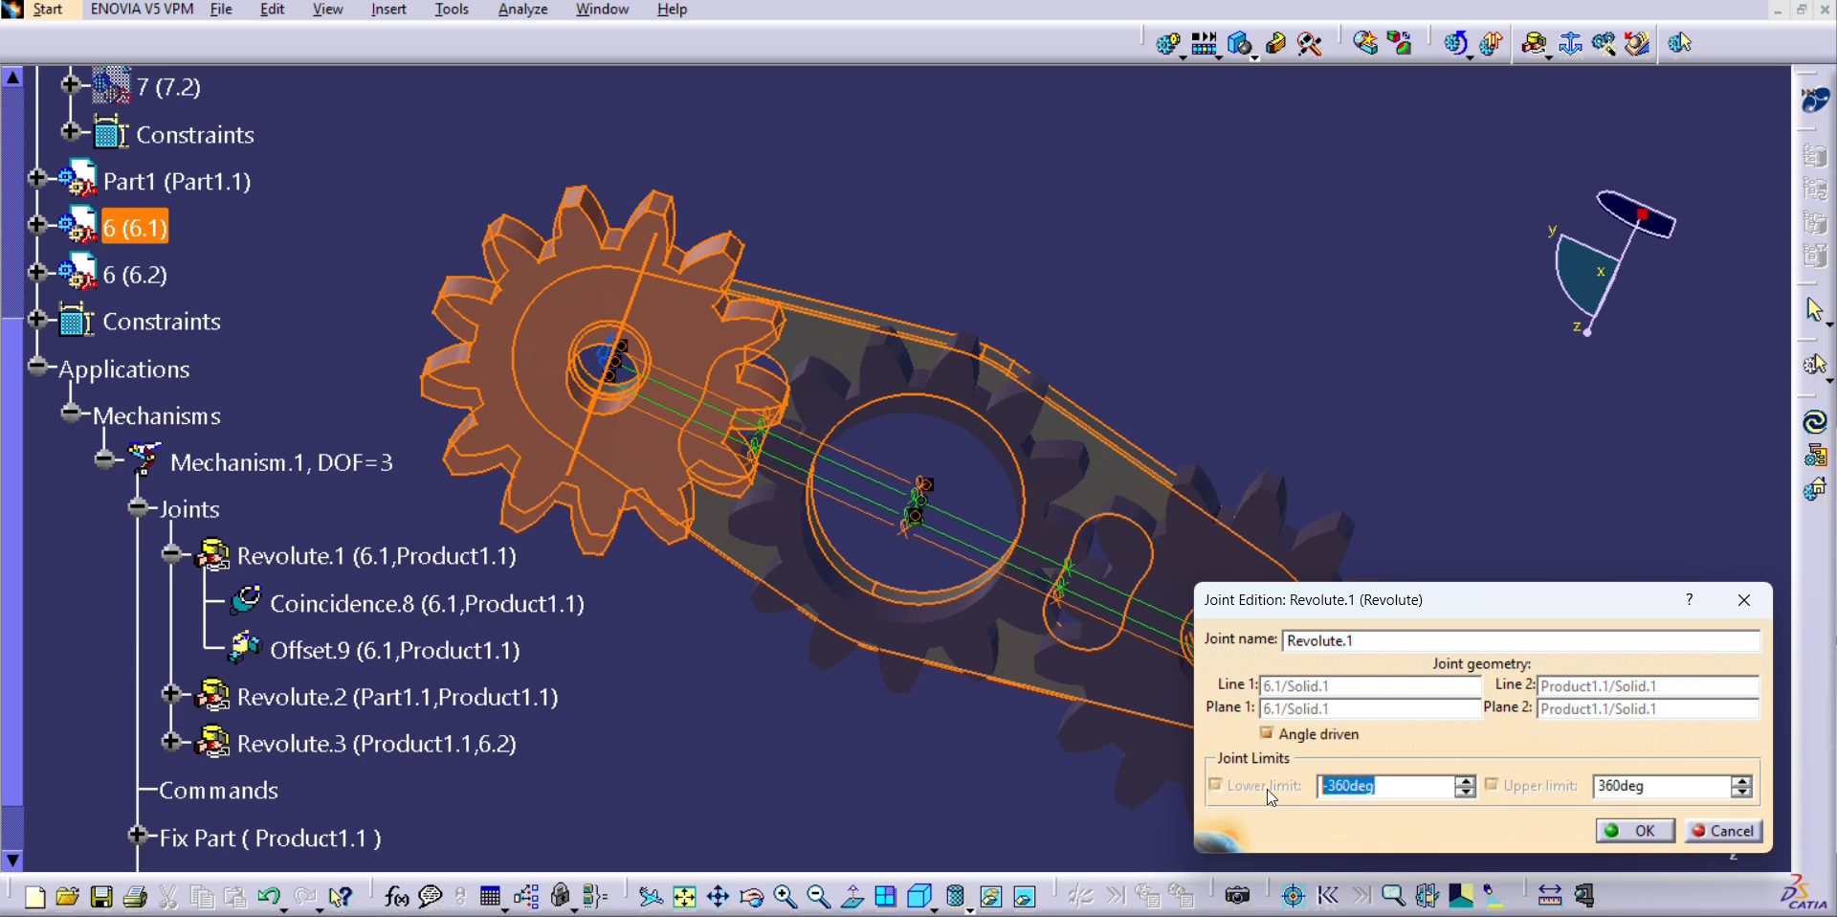
{"action": "type", "text": "0"}
{"action": "left_click", "coordinate": [1614, 831]}
Step: Make Revolute.2 angle driven with a lower limit of -250 deg
{"action": "double_click", "coordinate": [349, 695]}
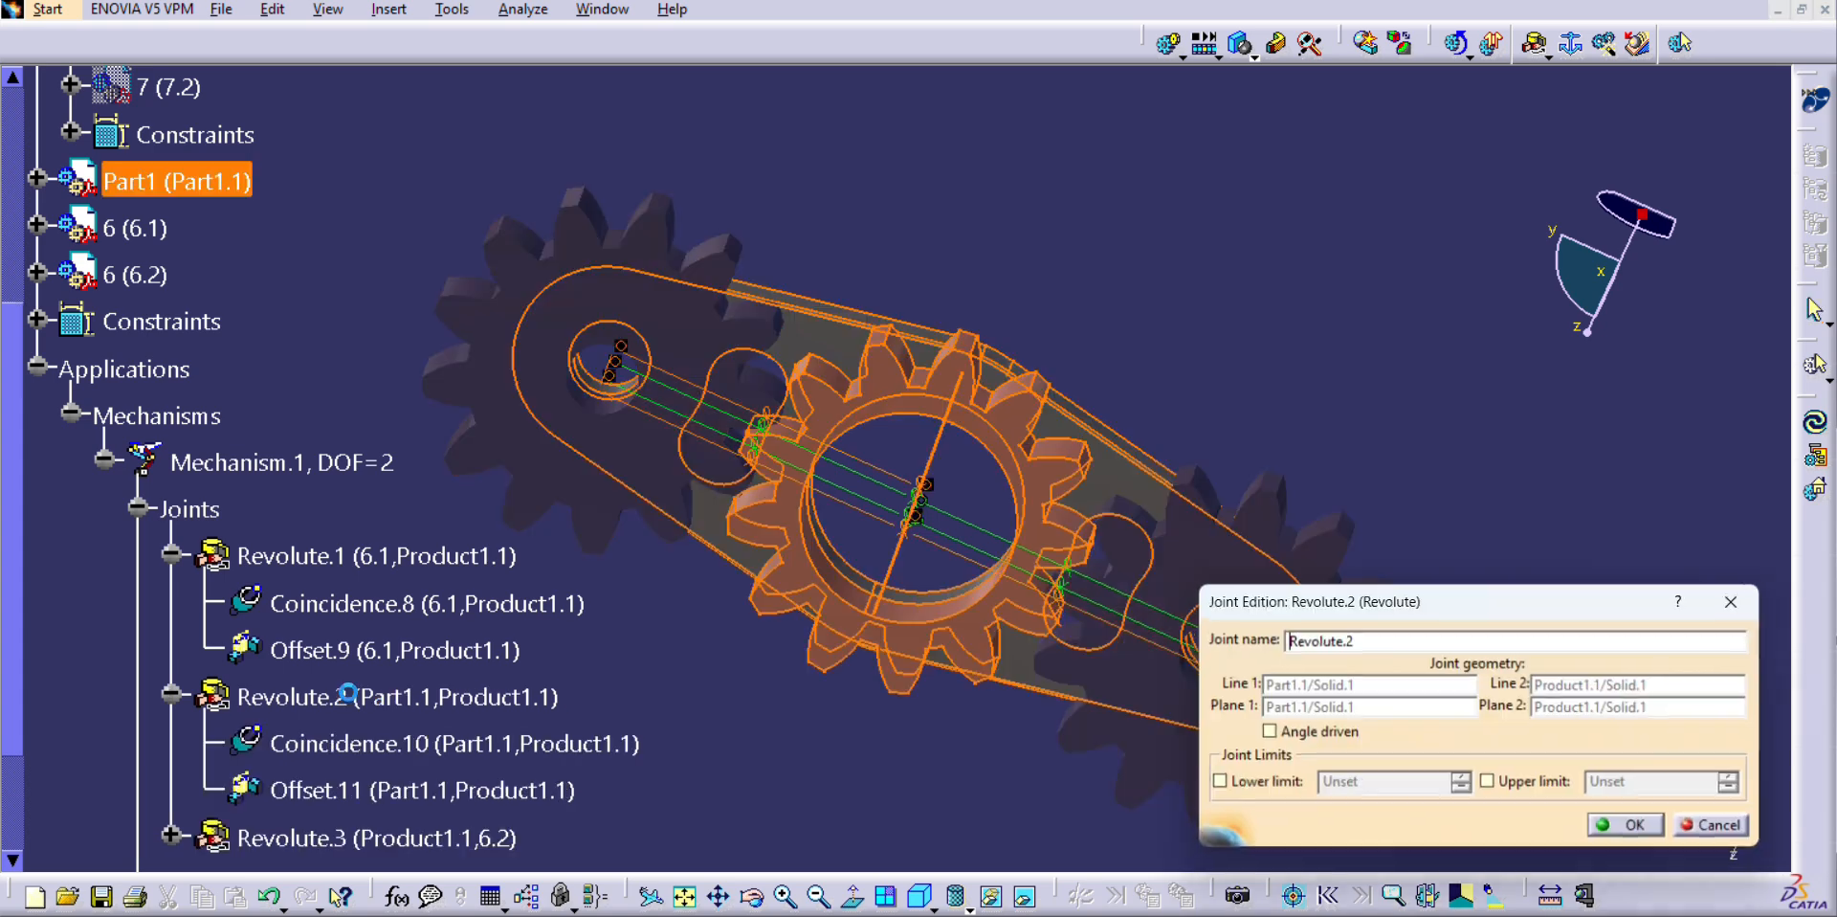
{"action": "left_click", "coordinate": [1282, 737]}
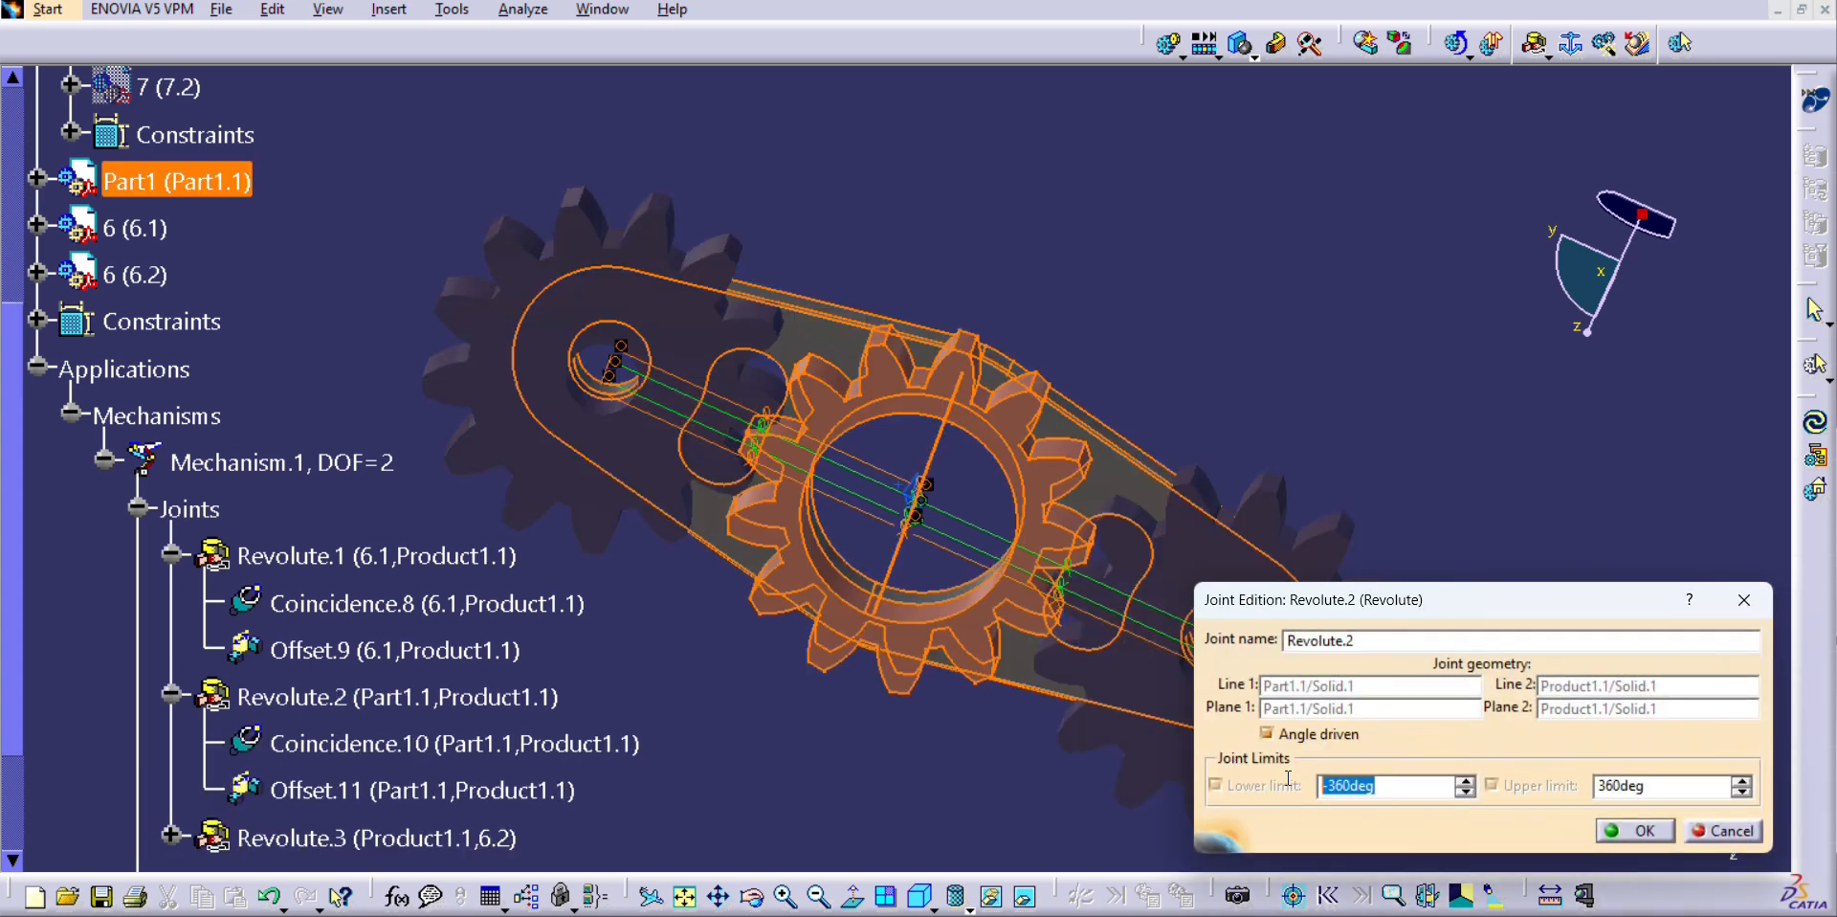
{"action": "type", "text": "-250"}
{"action": "key", "text": "Return"}
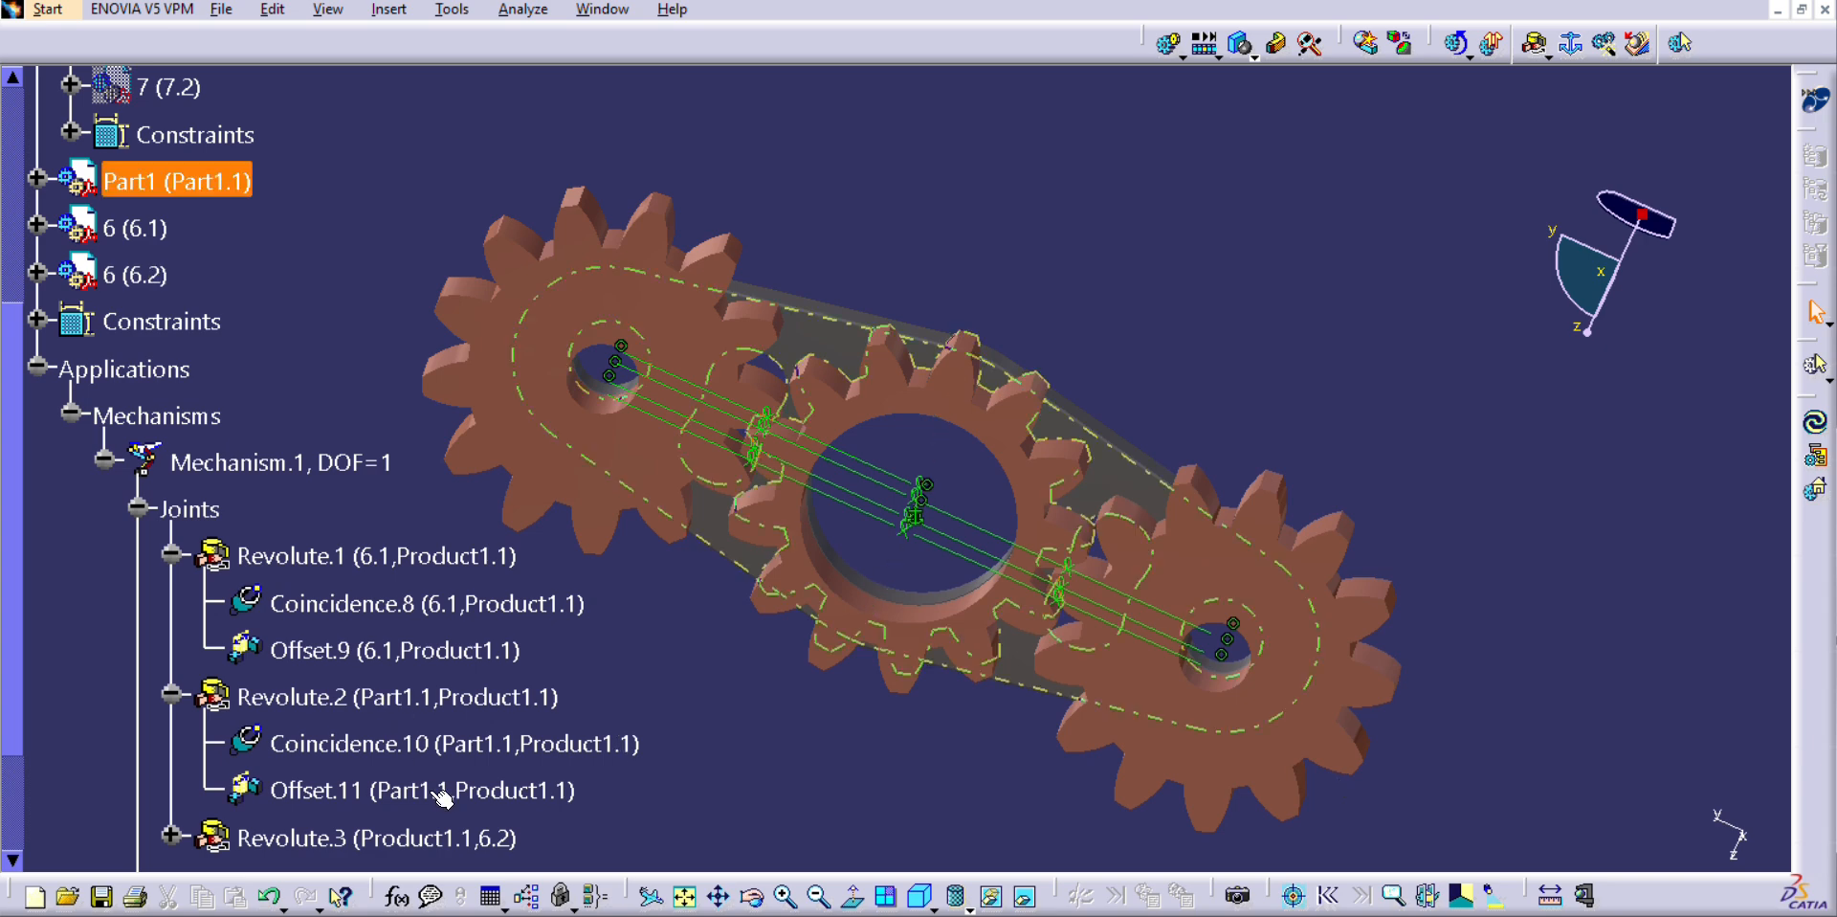
Step: Make Revolute.3 angle driven with a lower limit of -180 deg
{"action": "double_click", "coordinate": [347, 837]}
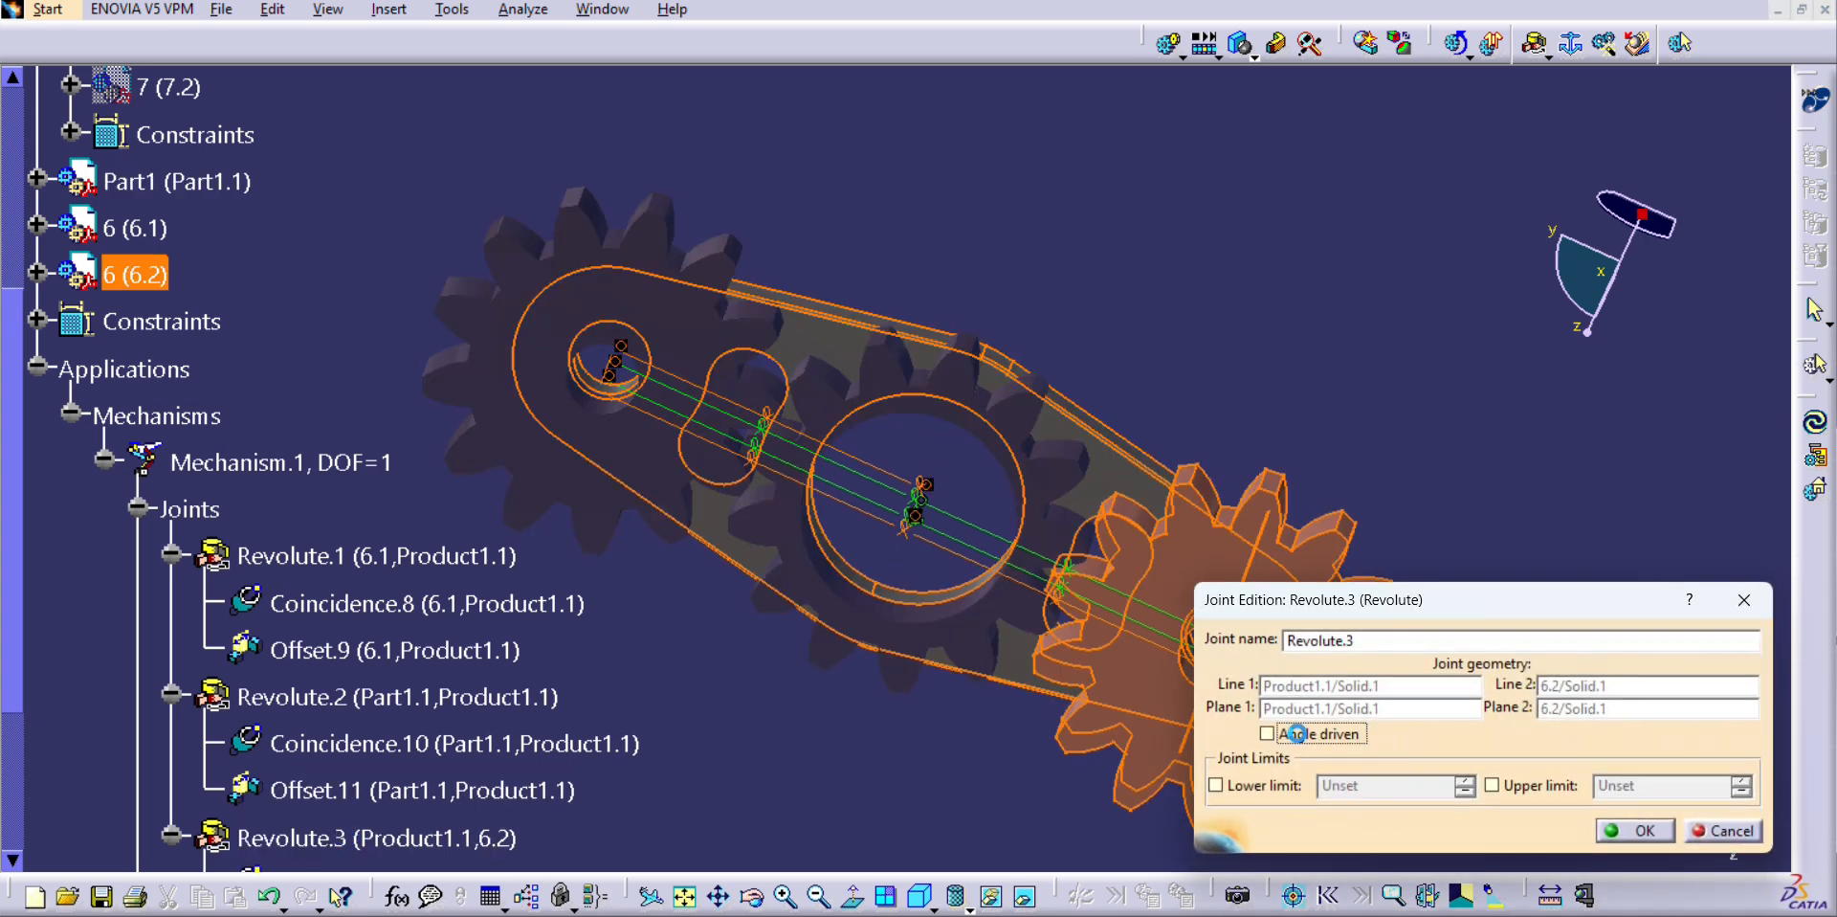
{"action": "left_click", "coordinate": [1296, 733]}
{"action": "left_click_drag", "start_coordinate": [1378, 785], "coordinate": [1342, 785]}
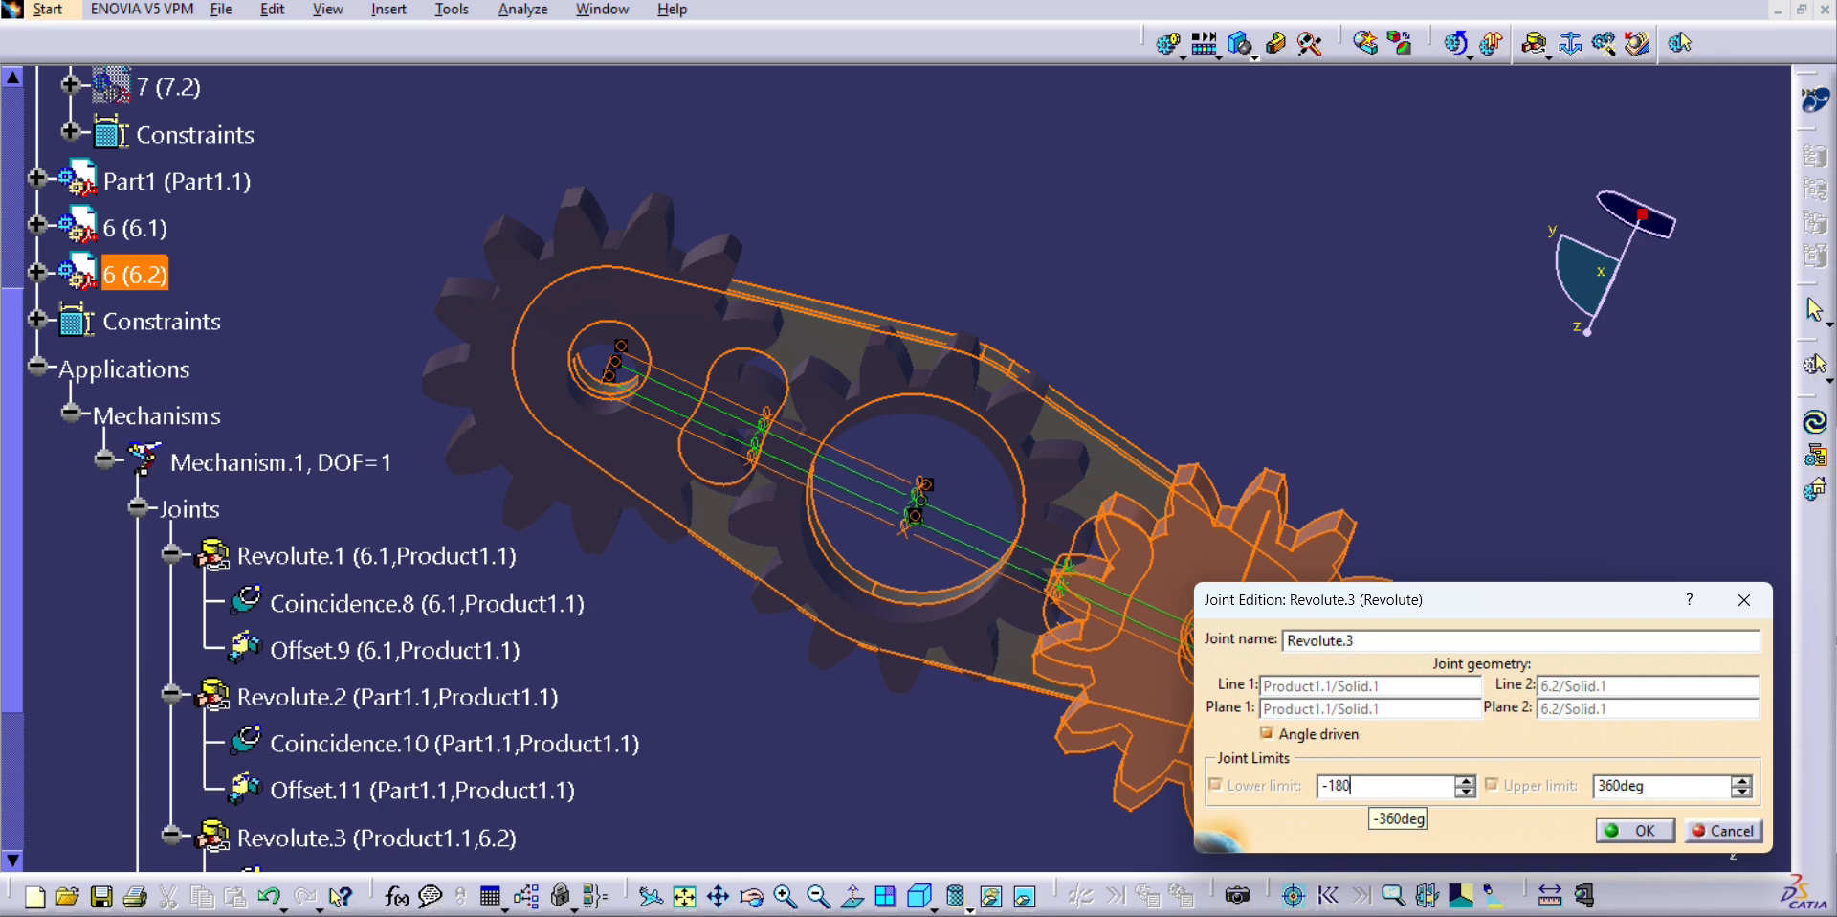
{"action": "key", "text": "Return"}
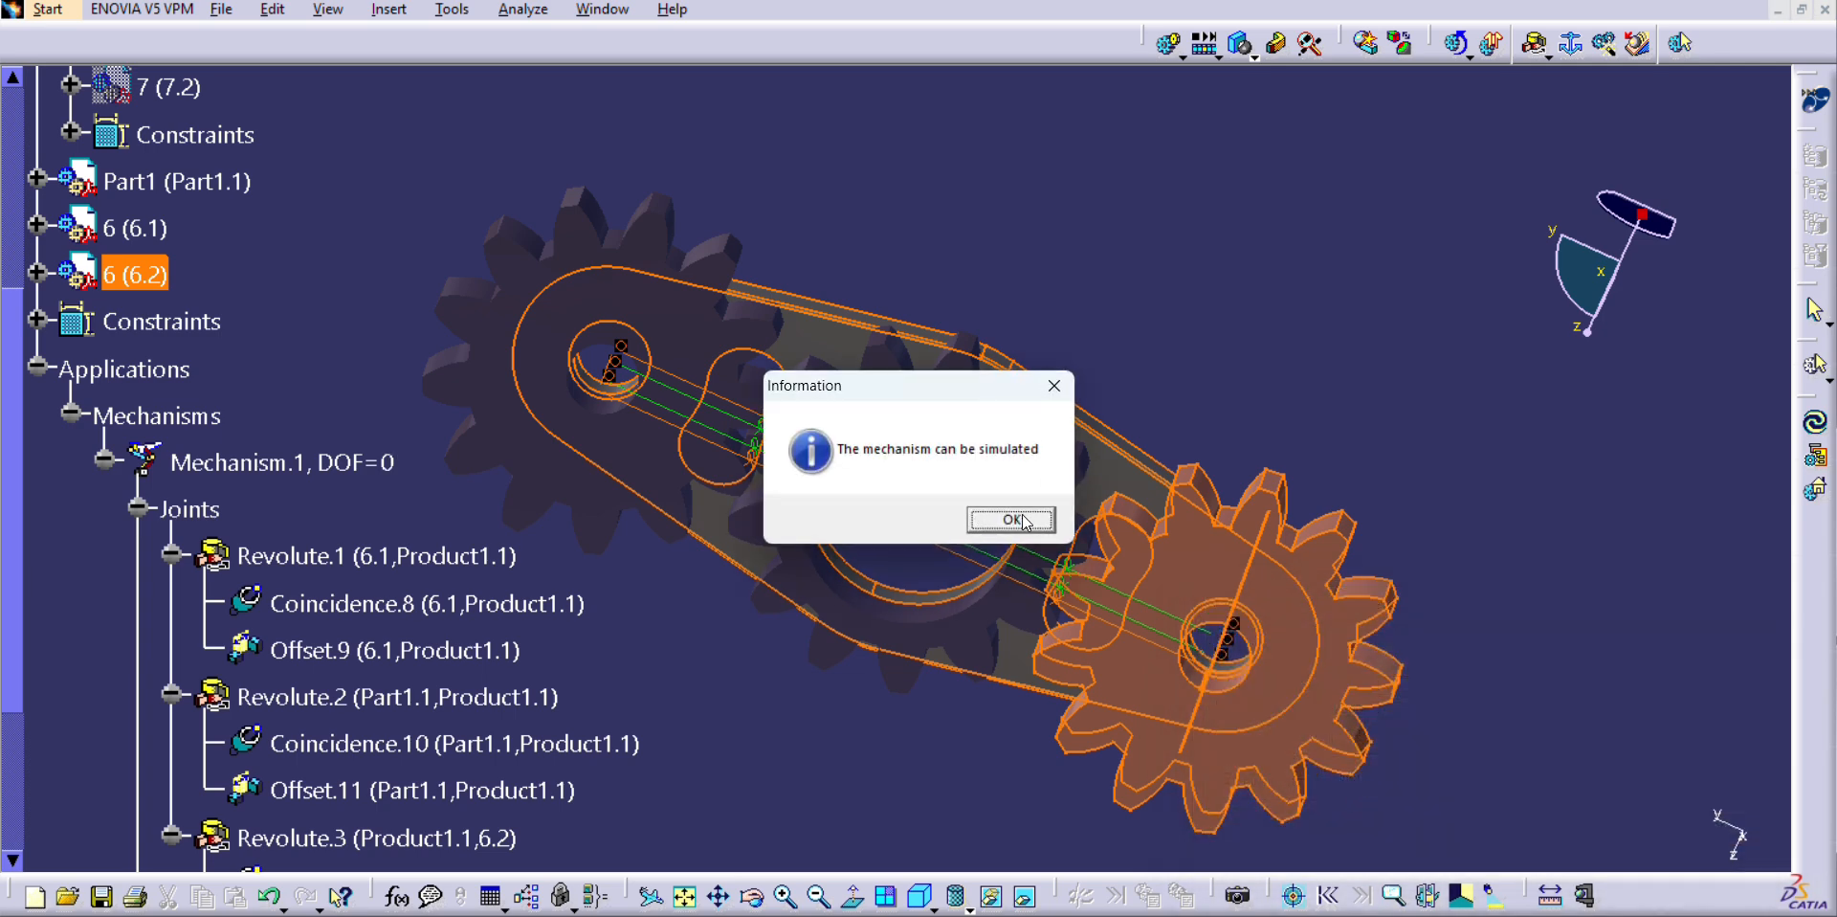
{"action": "left_click", "coordinate": [1026, 522]}
Step: Run an on-request kinematics simulation of Mechanism.1 in 80 steps, with Command.1 at 0, Command.2 at 360 and Command.3 at -180
{"action": "left_click", "coordinate": [1168, 43]}
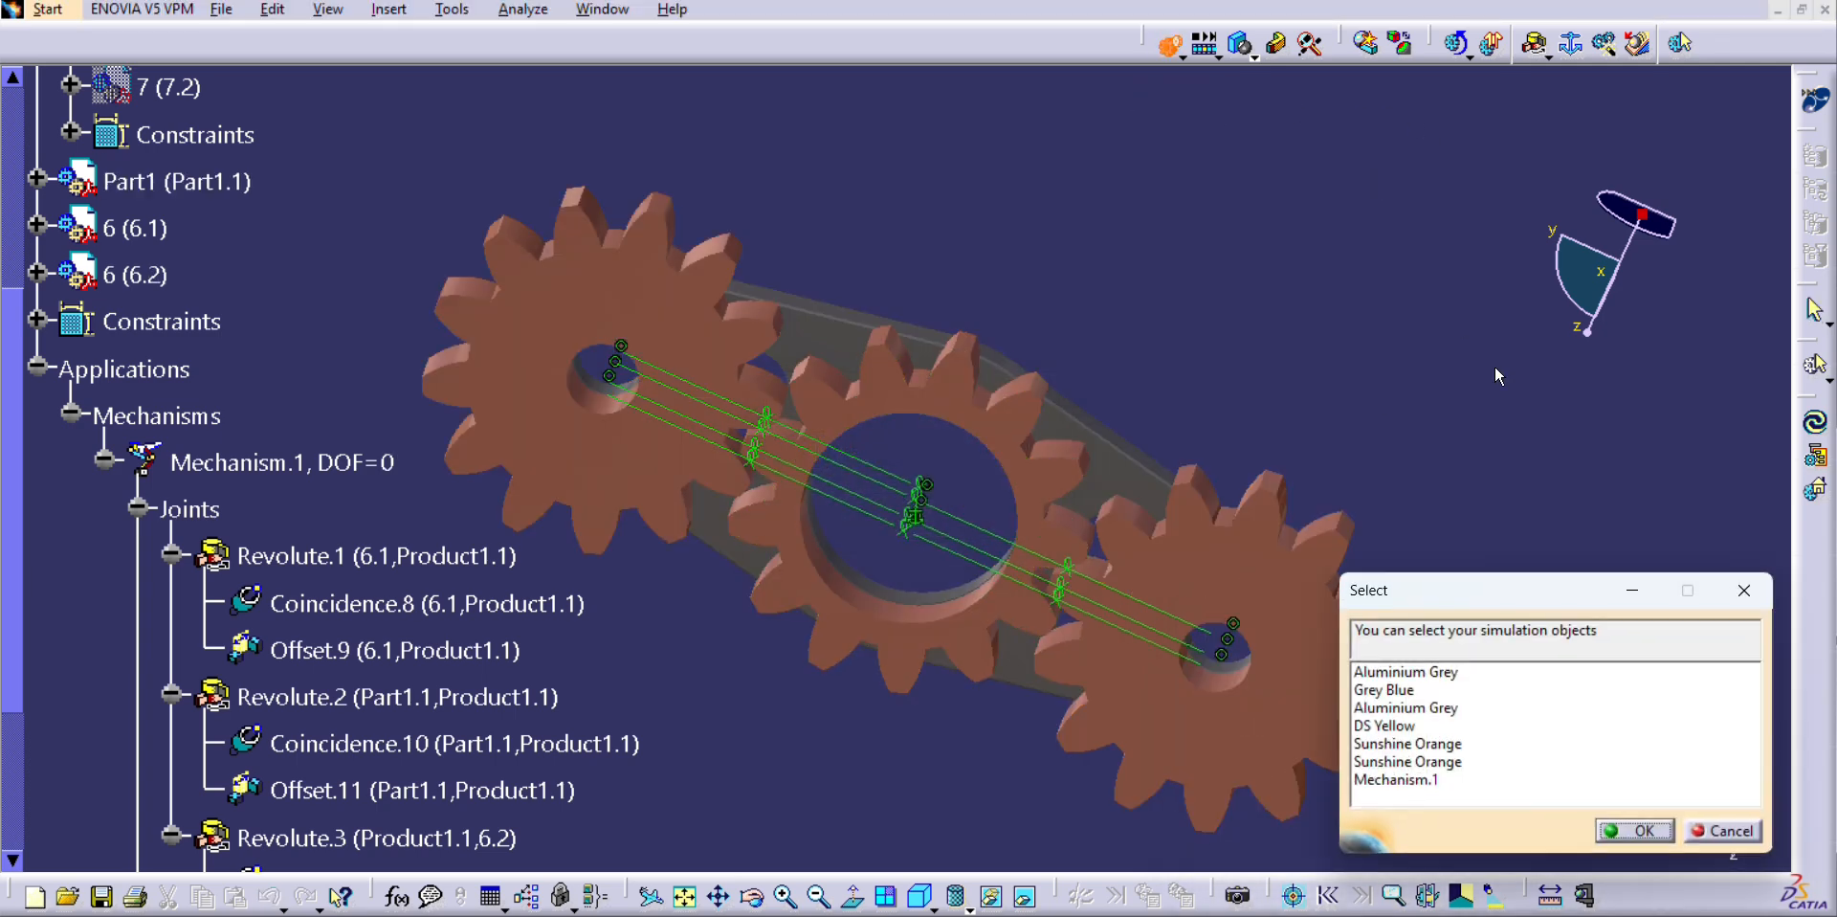
{"action": "left_click", "coordinate": [1745, 589]}
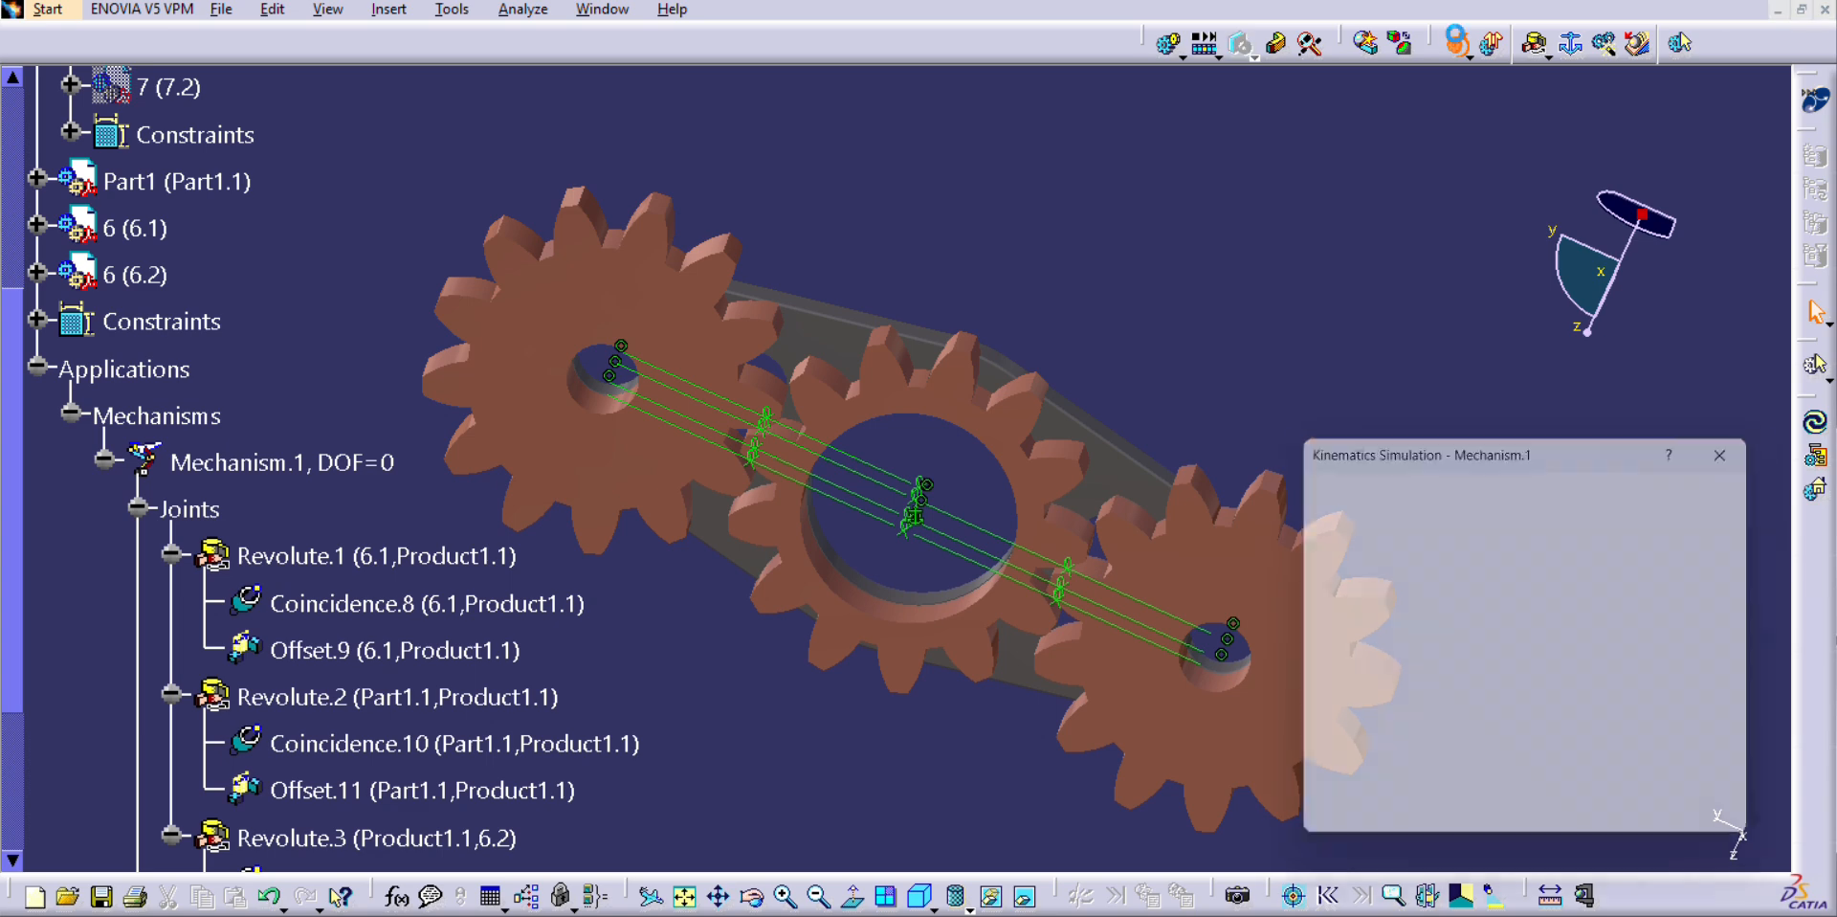
{"action": "left_click_drag", "start_coordinate": [1500, 552], "coordinate": [1399, 583]}
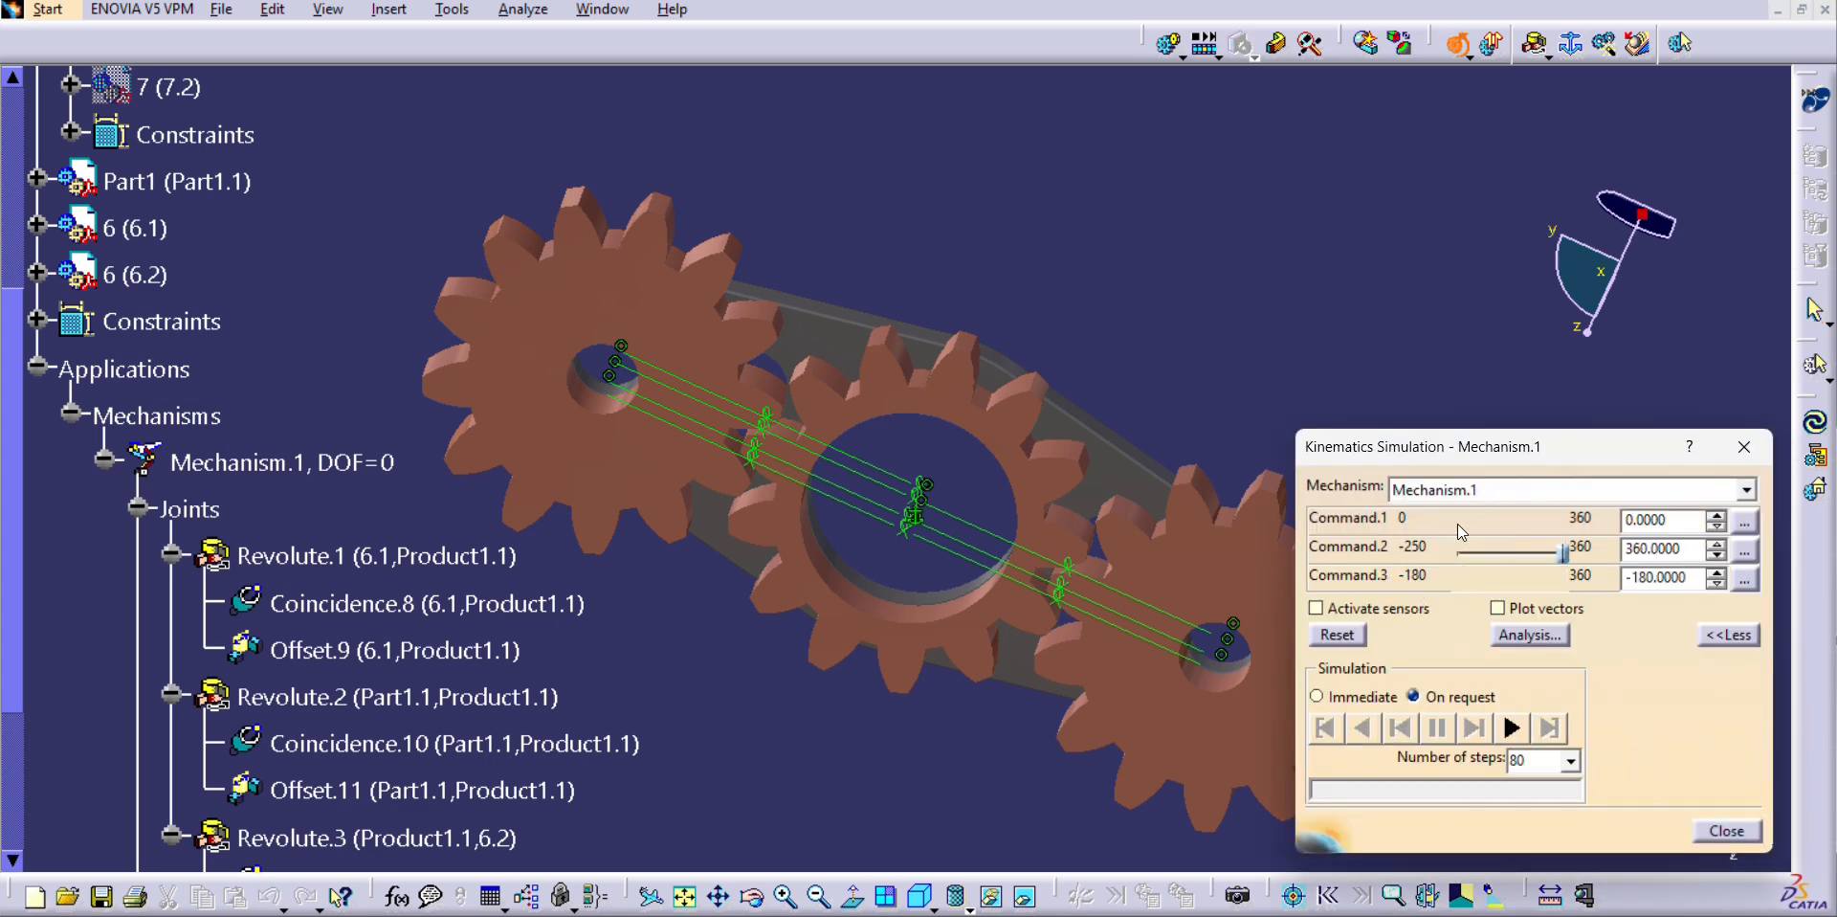
{"action": "left_click_drag", "start_coordinate": [1458, 525], "coordinate": [1318, 517]}
{"action": "left_click", "coordinate": [1509, 728]}
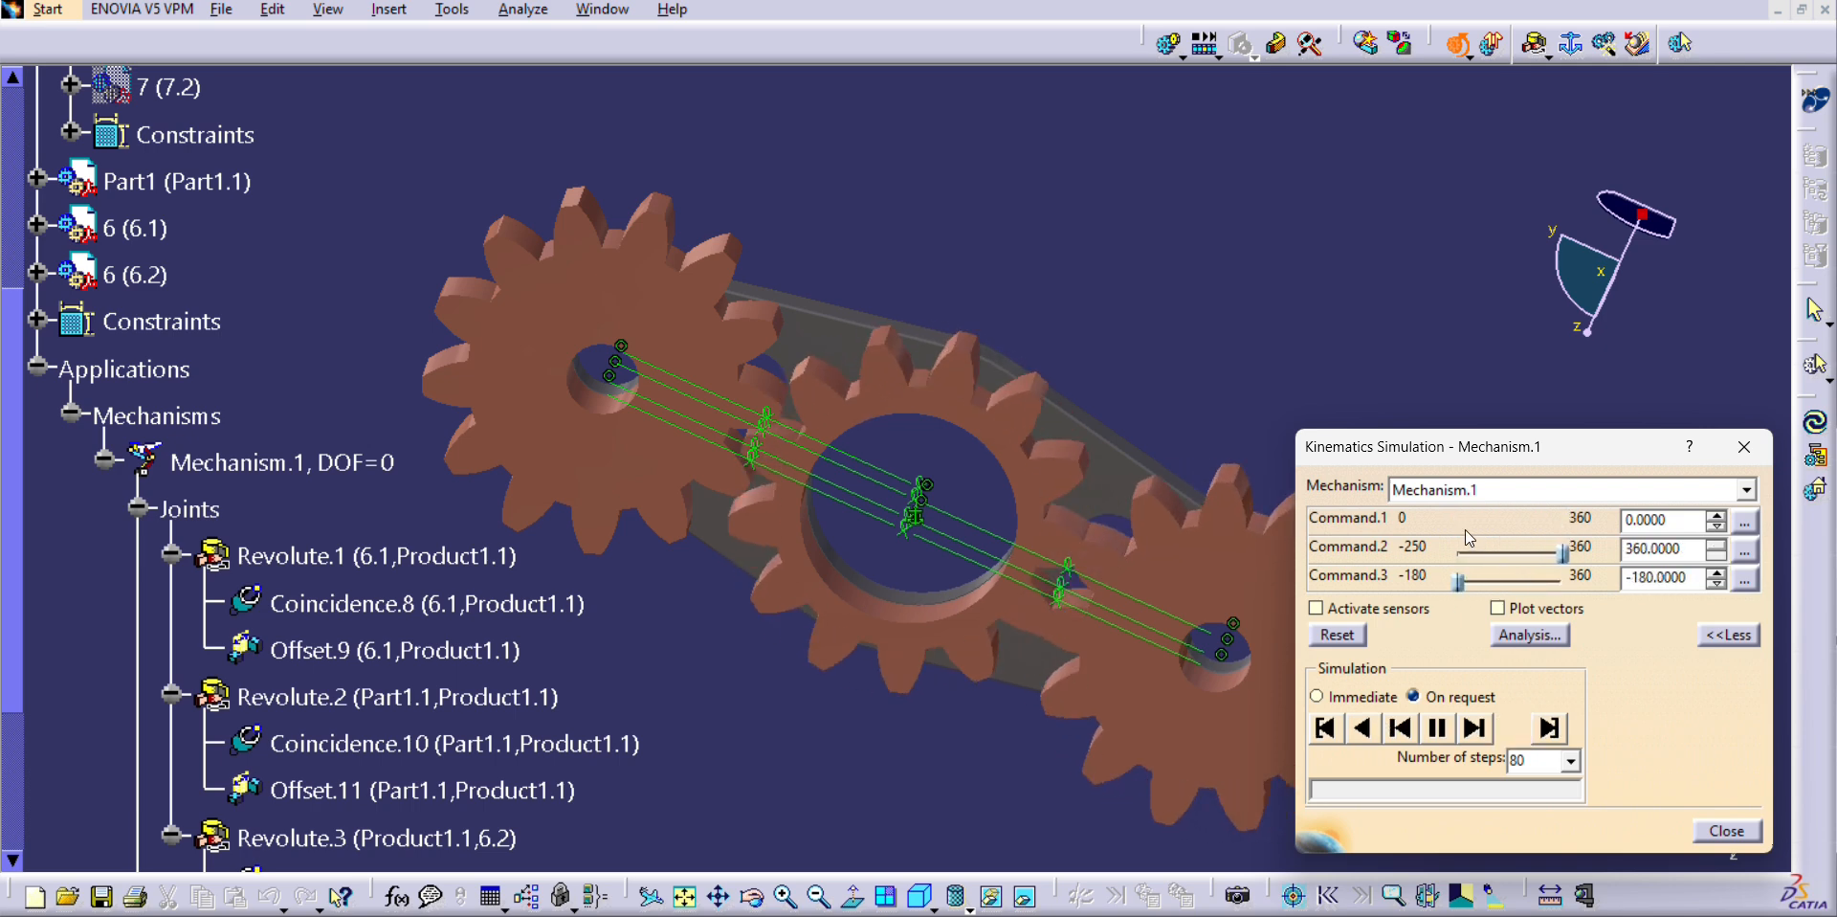
Step: Run the on-request simulation in 80 steps with Command.2 at -250 and Command.3 at 360, first with Command.1 at 295.2, then at 360
{"action": "left_click", "coordinate": [1511, 728]}
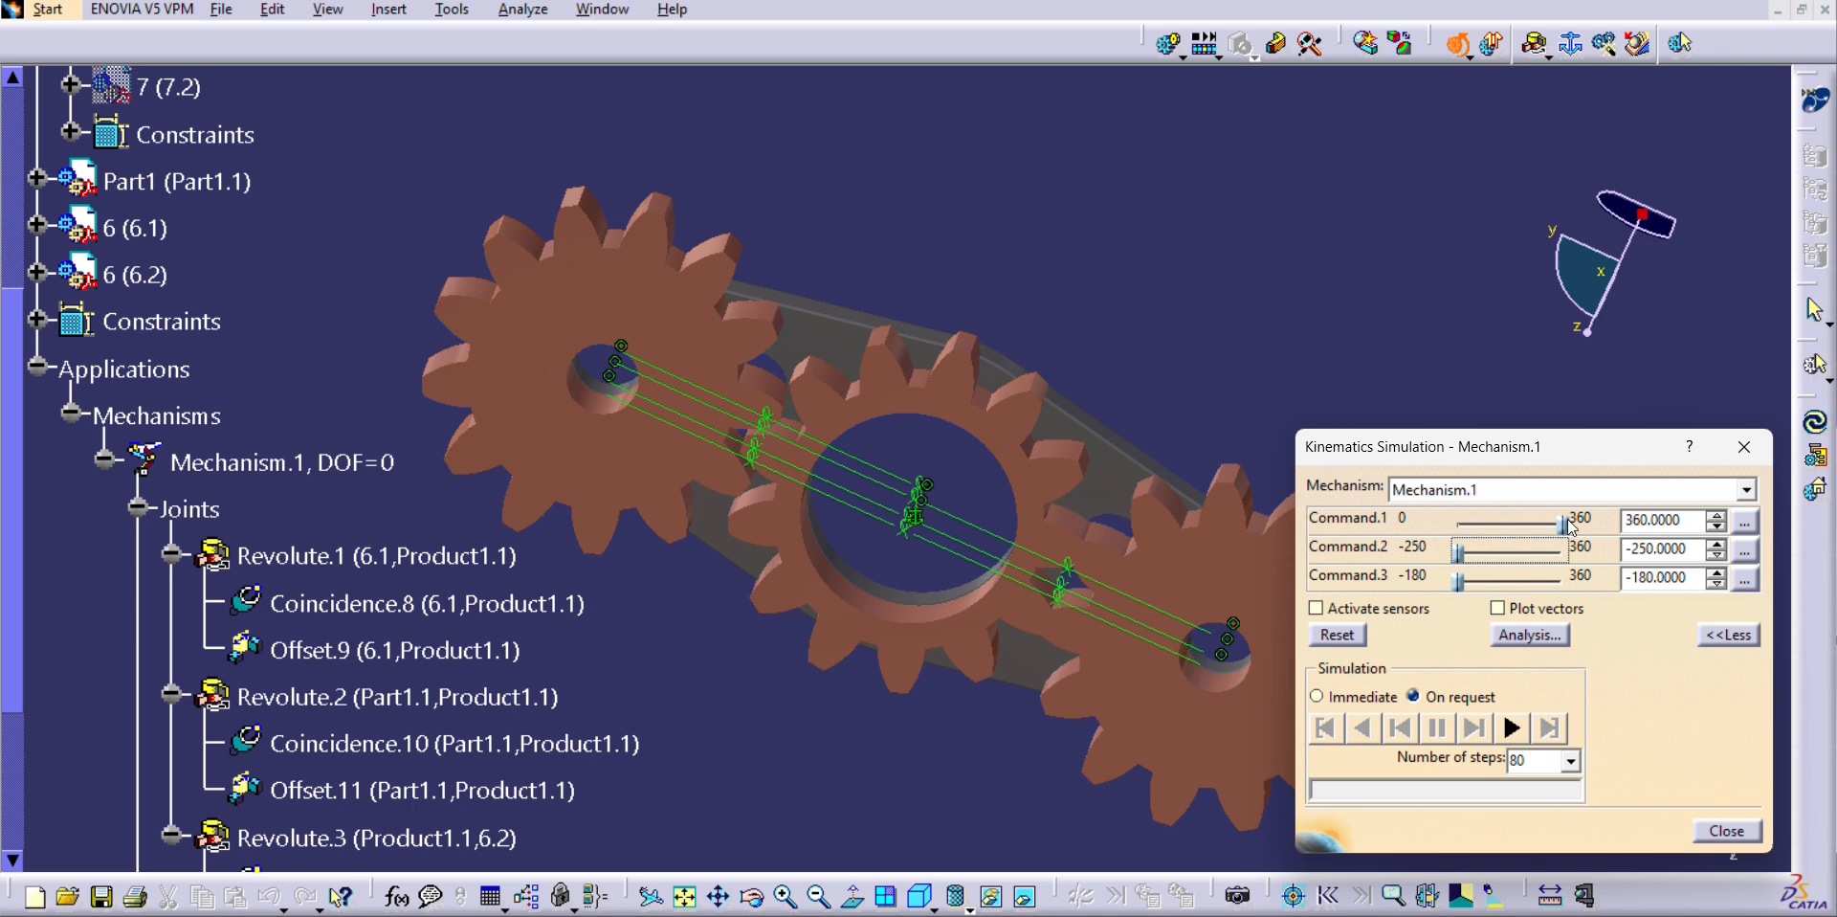
{"action": "left_click_drag", "start_coordinate": [1572, 525], "coordinate": [1458, 523]}
{"action": "left_click_drag", "start_coordinate": [1466, 581], "coordinate": [1606, 585]}
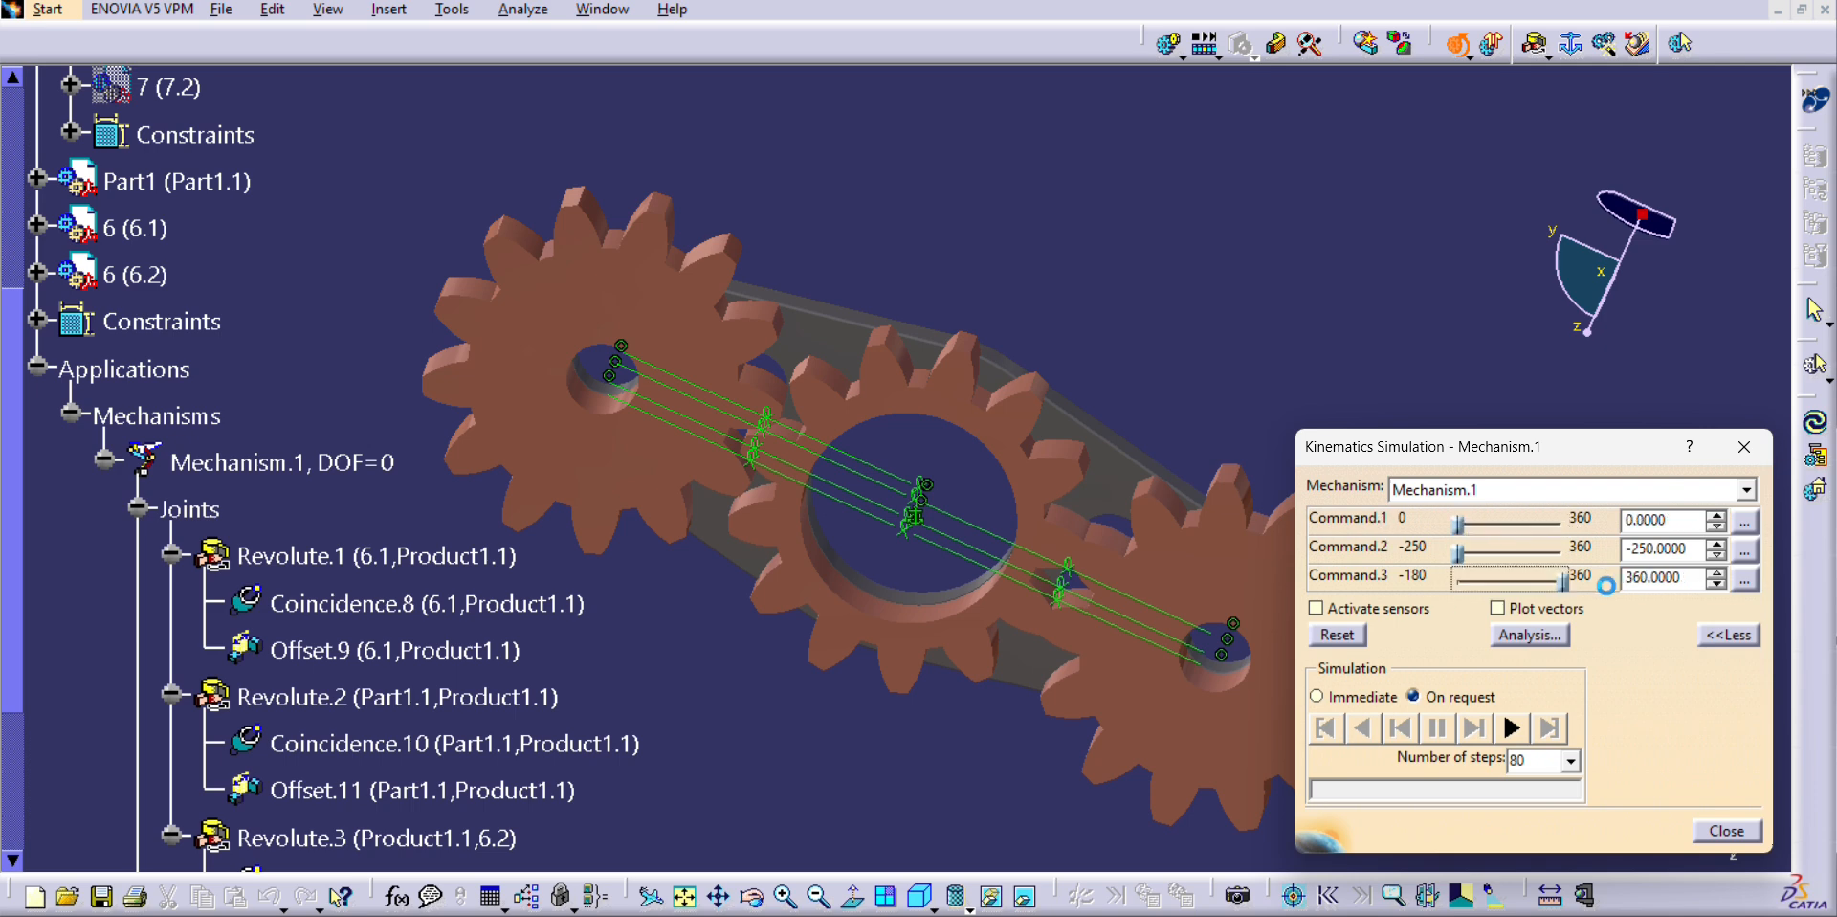
{"action": "left_click", "coordinate": [1457, 525]}
{"action": "left_click_drag", "start_coordinate": [1472, 527], "coordinate": [1548, 524]}
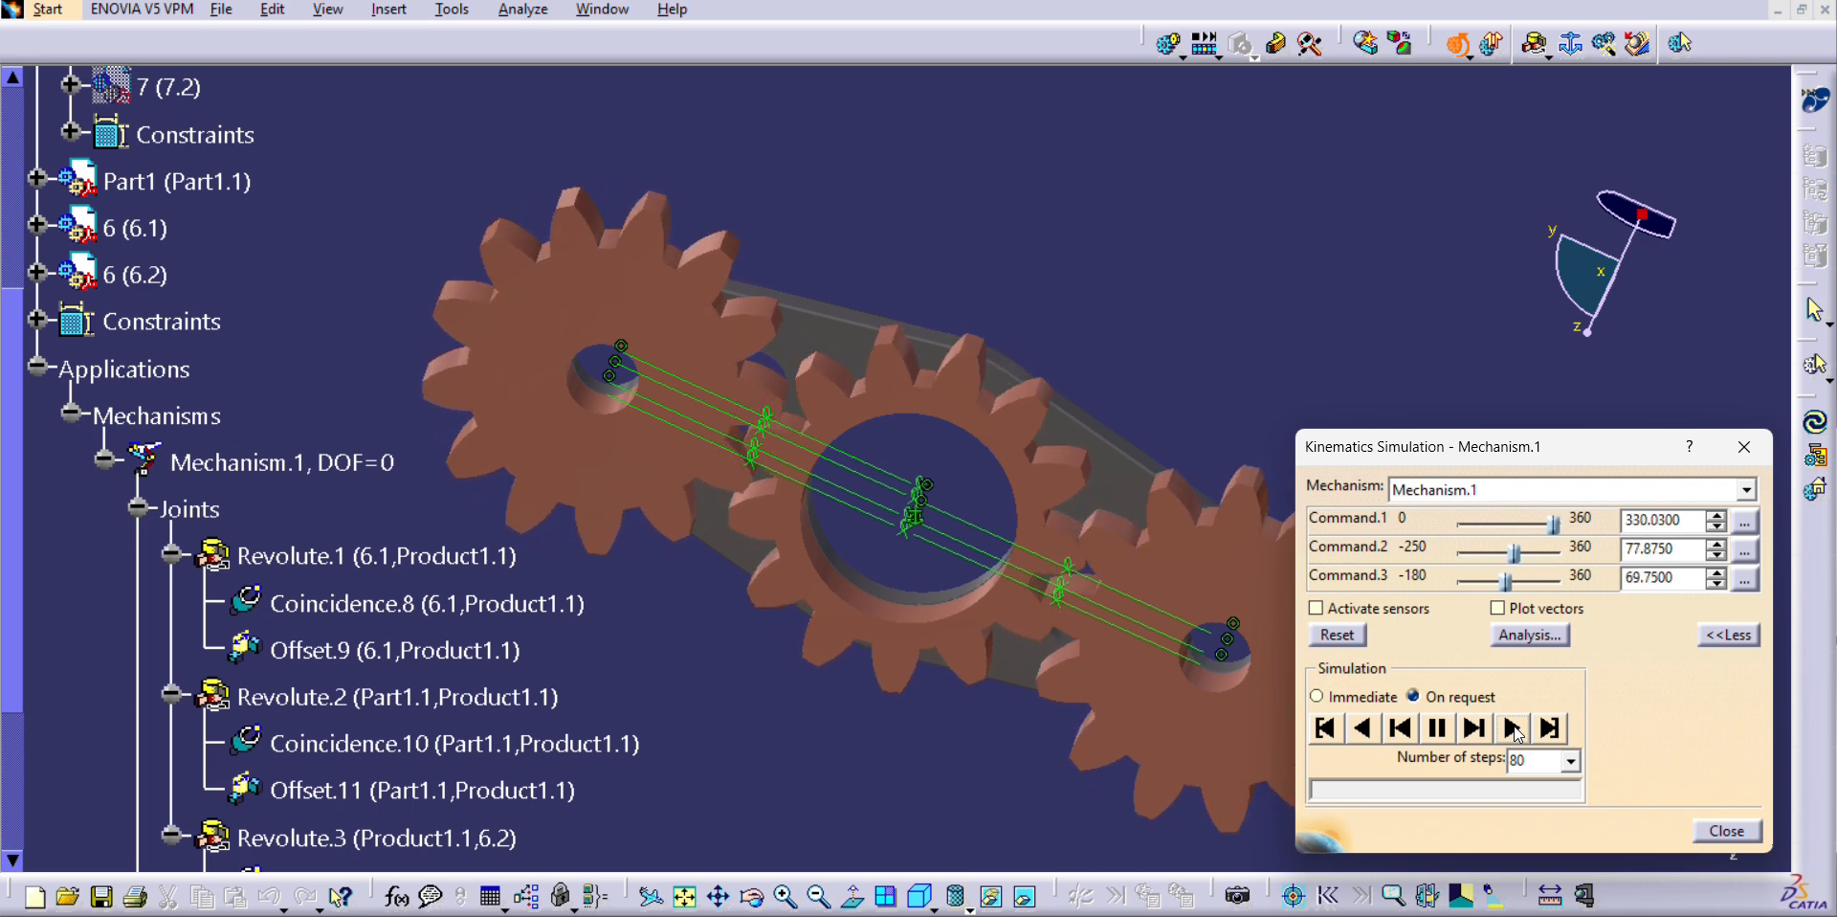
{"action": "left_click", "coordinate": [1512, 728]}
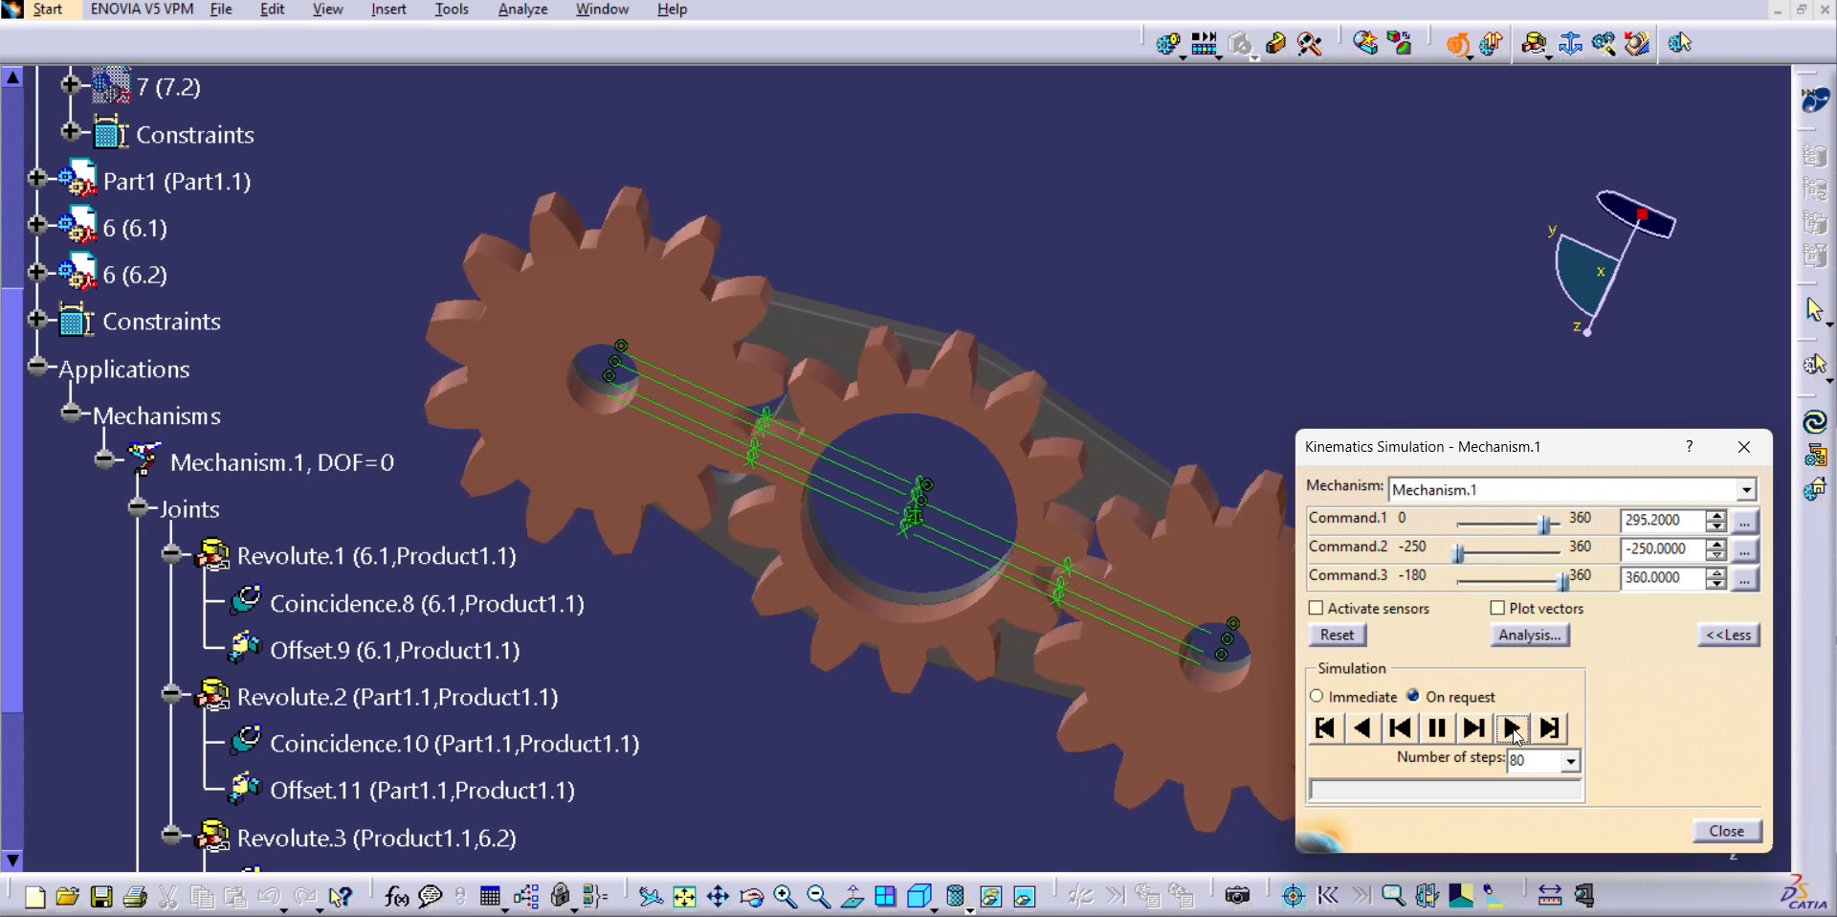
{"action": "left_click", "coordinate": [1512, 735]}
{"action": "left_click", "coordinate": [1513, 728]}
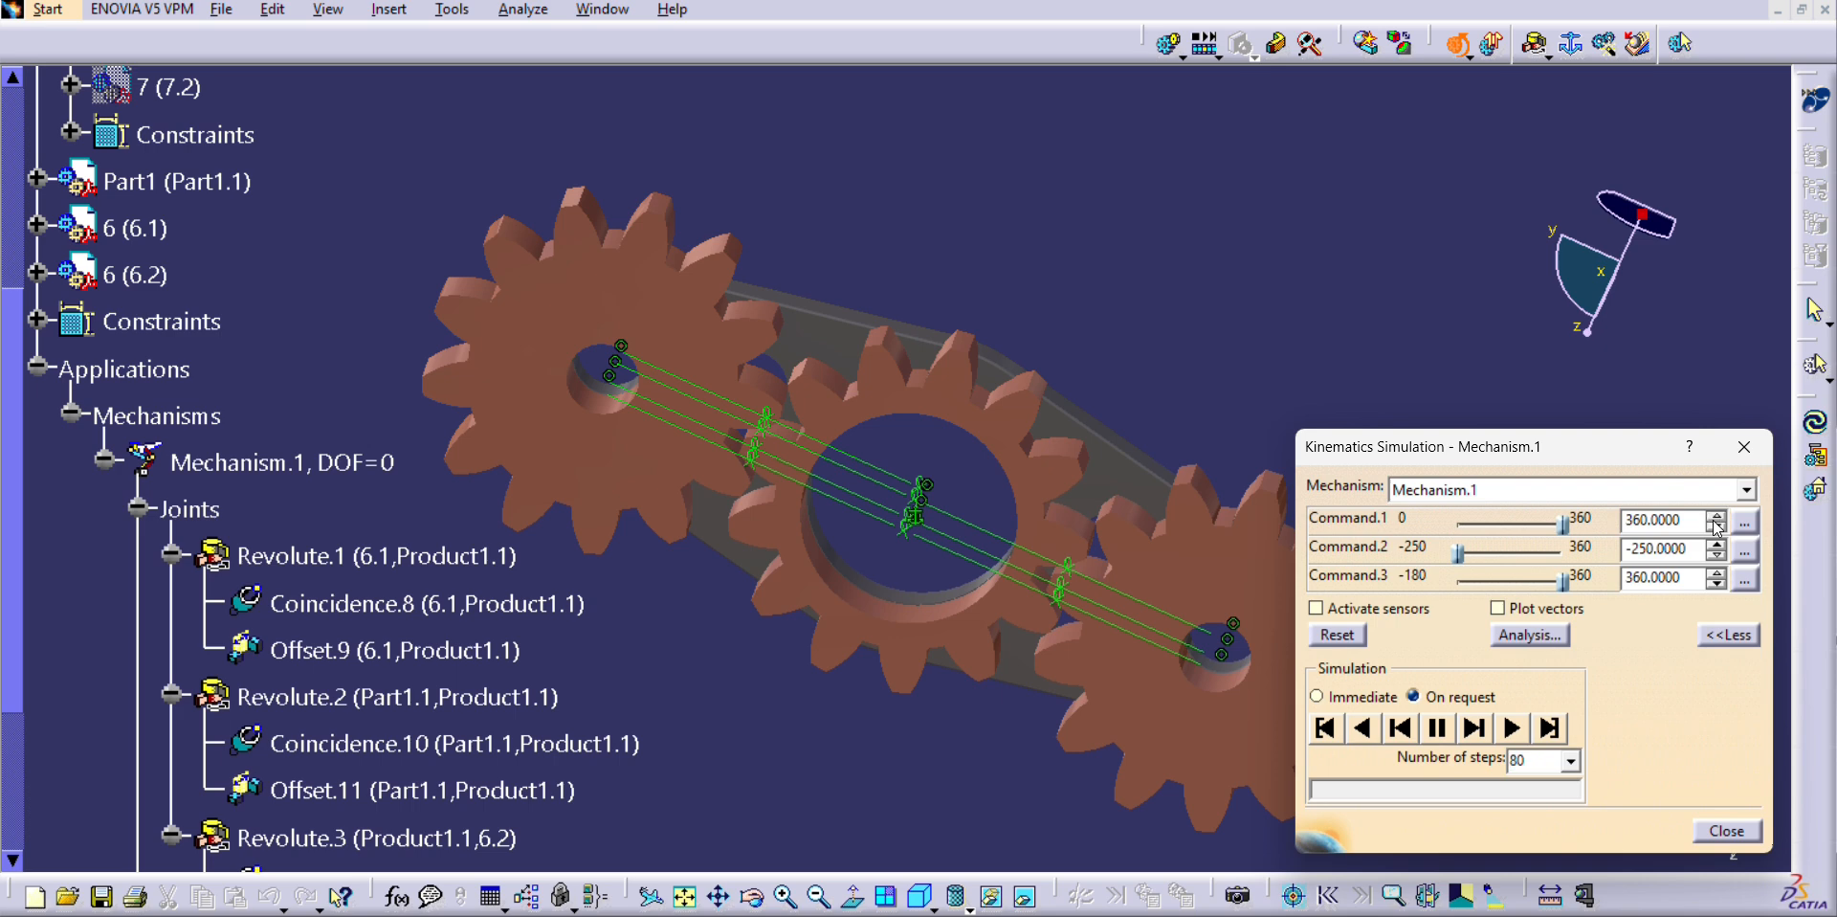
Step: Set the lowest slider value of Command.1 to -360 and check the slider ranges of Command.2 and Command.3
{"action": "left_click", "coordinate": [1741, 523]}
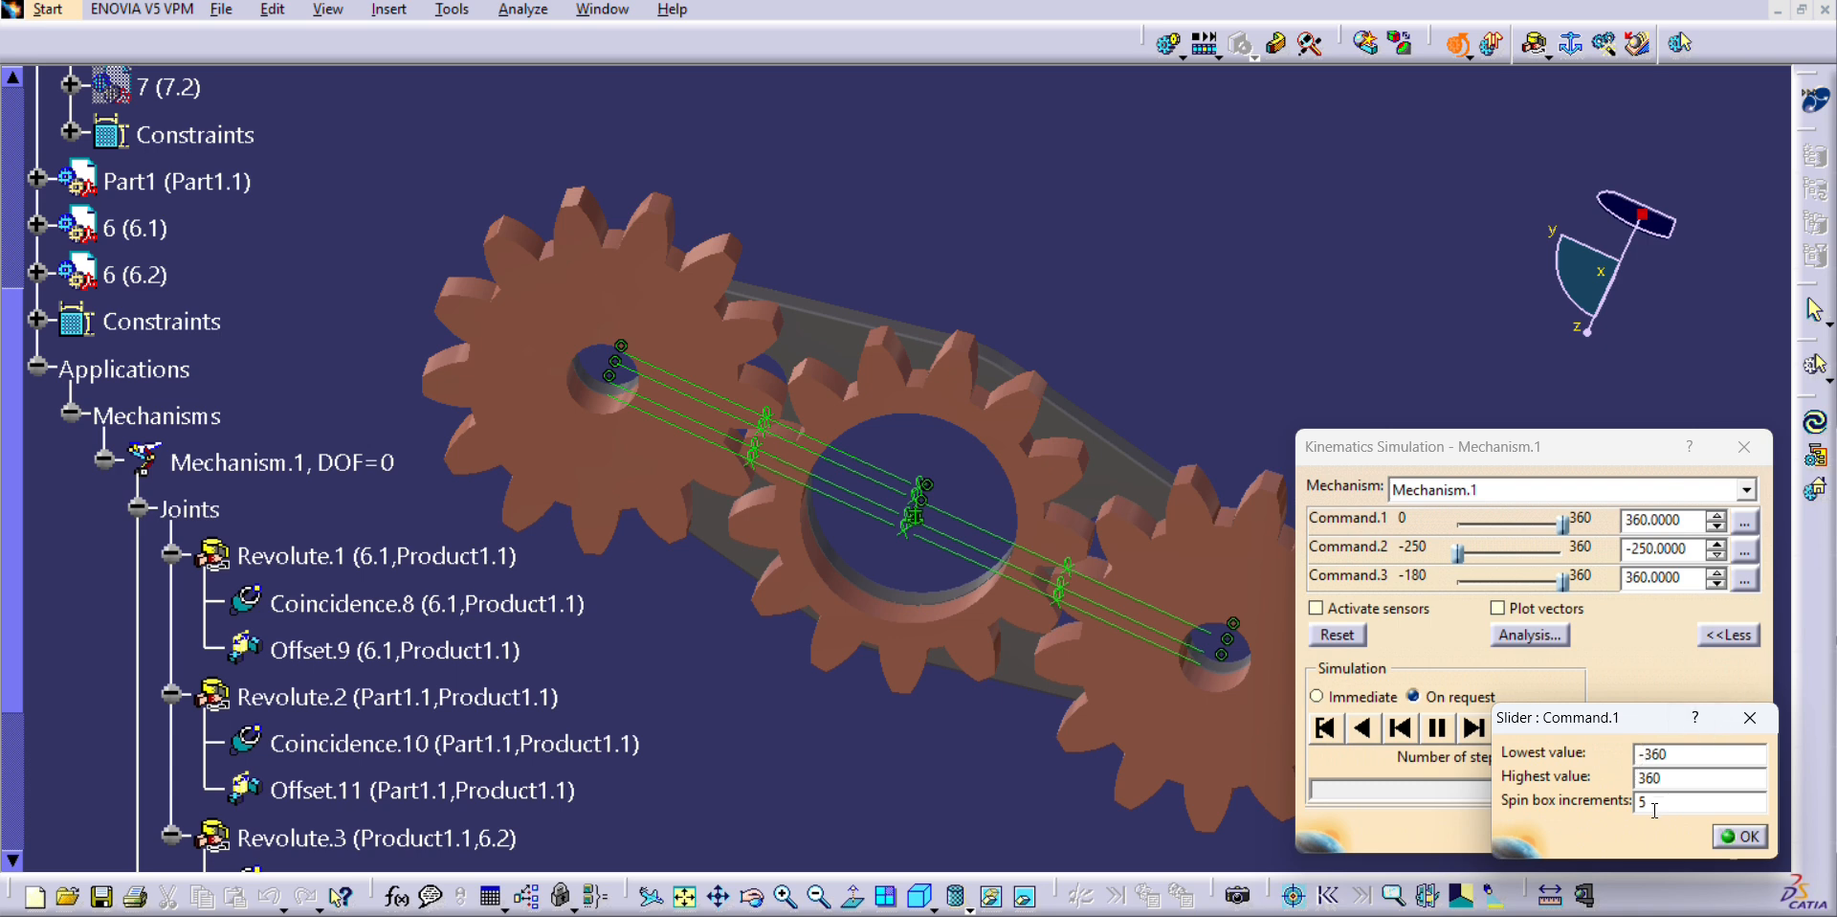
{"action": "left_click", "coordinate": [1735, 835]}
{"action": "left_click", "coordinate": [1748, 554]}
{"action": "left_click", "coordinate": [1755, 836]}
{"action": "left_click", "coordinate": [1748, 581]}
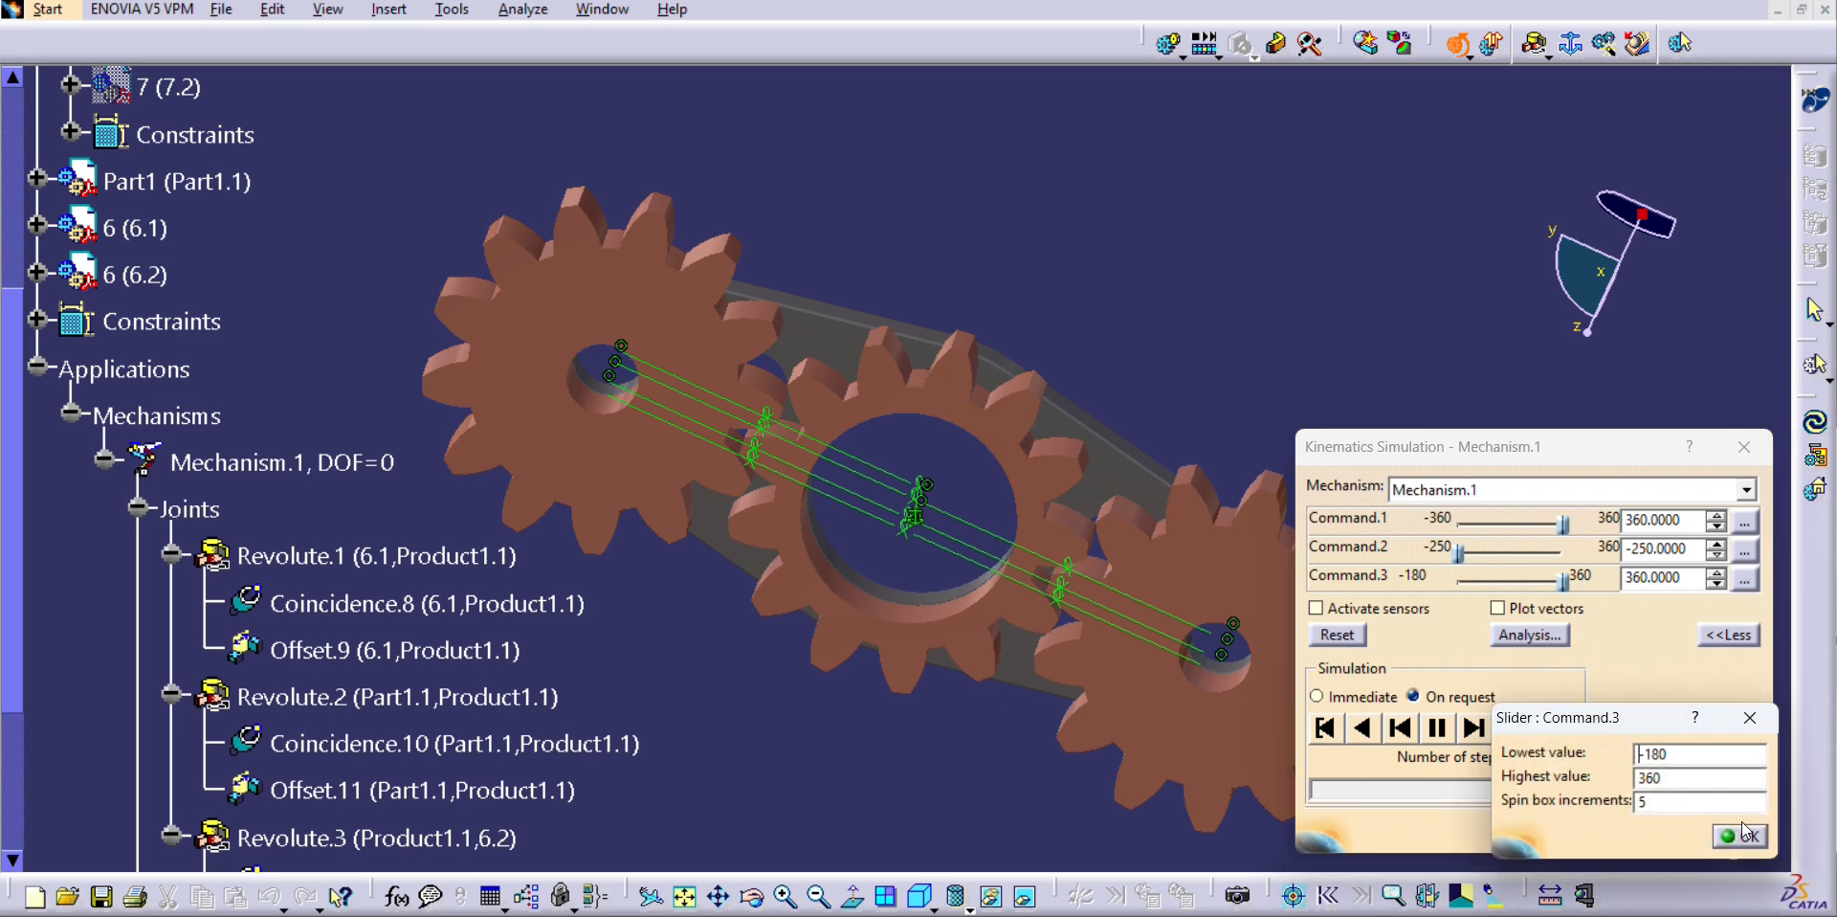
{"action": "key", "text": "Return"}
Step: Run the on-request simulation with Command.1 at -360, Command.2 at 360 and Command.3 at -180
{"action": "left_click", "coordinate": [1526, 730]}
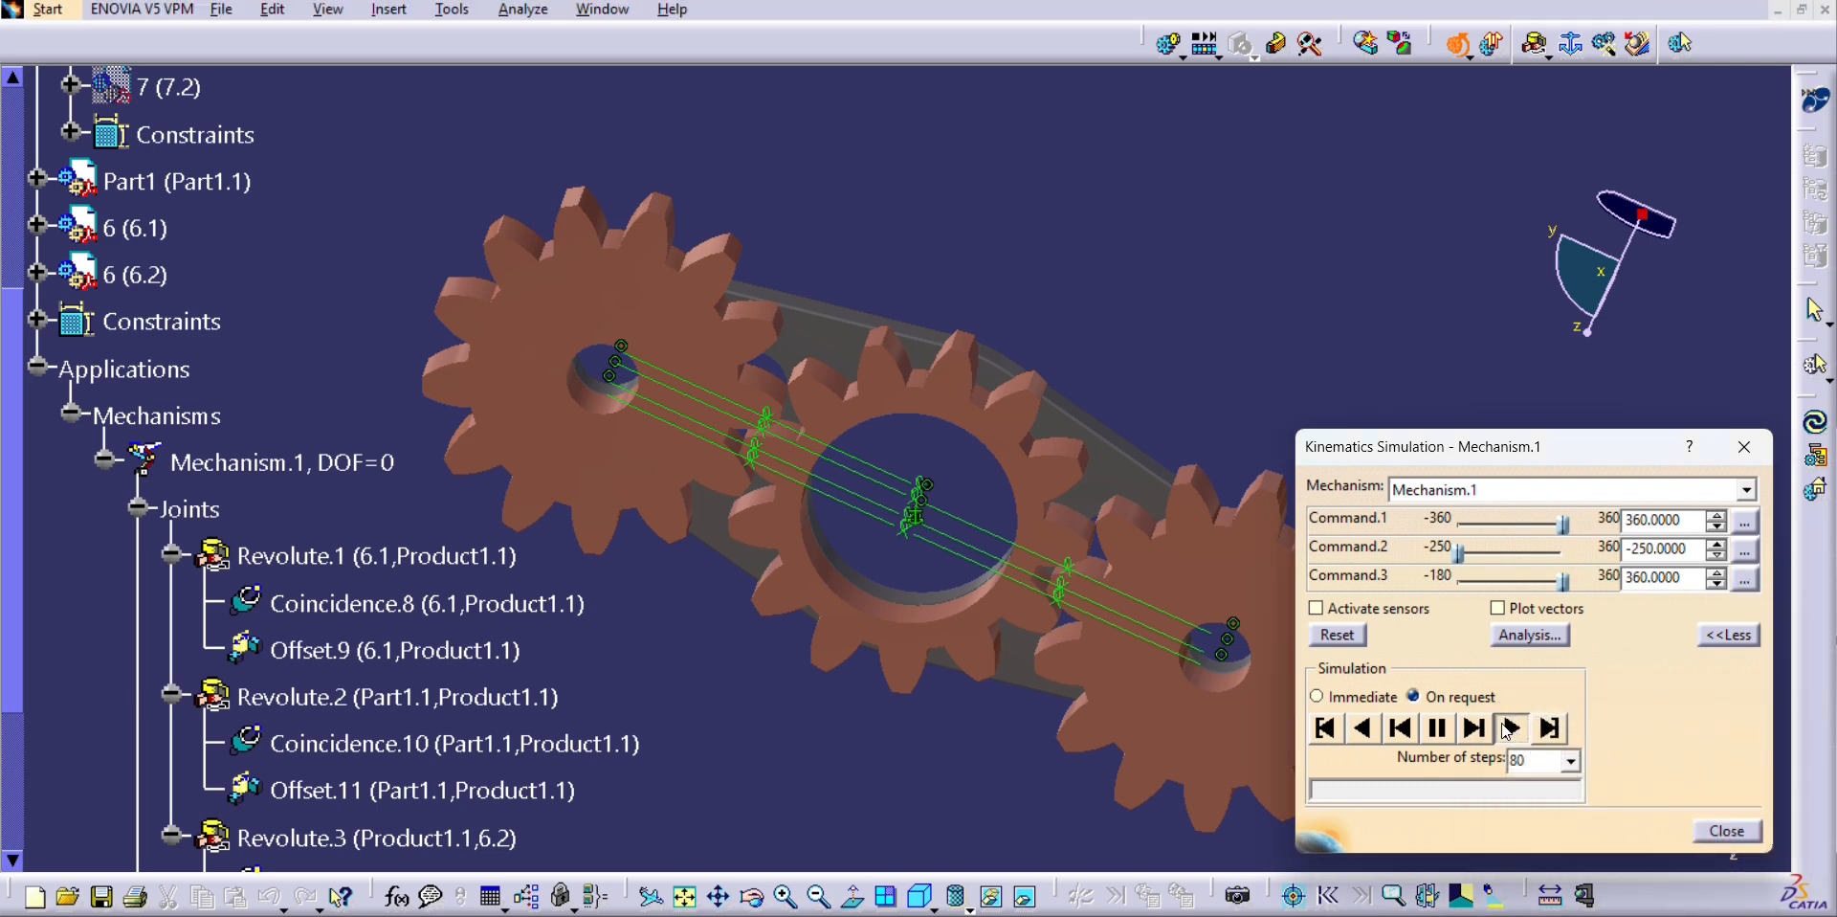
{"action": "left_click", "coordinate": [1564, 528]}
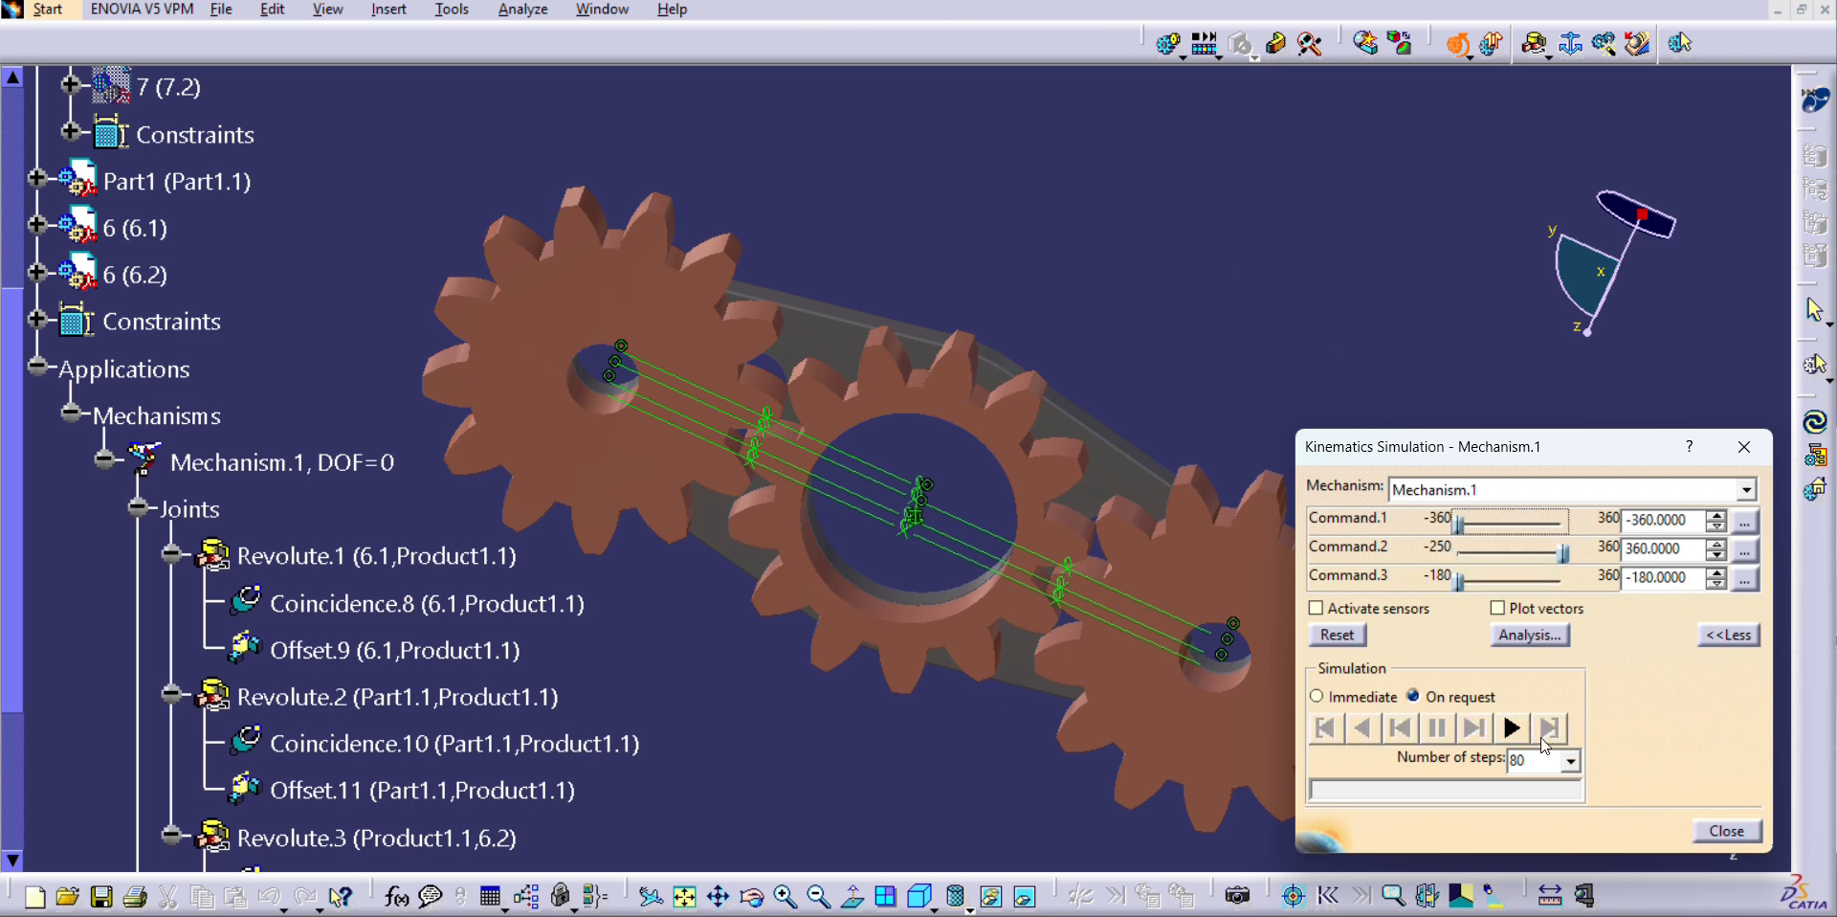
{"action": "left_click", "coordinate": [1510, 728]}
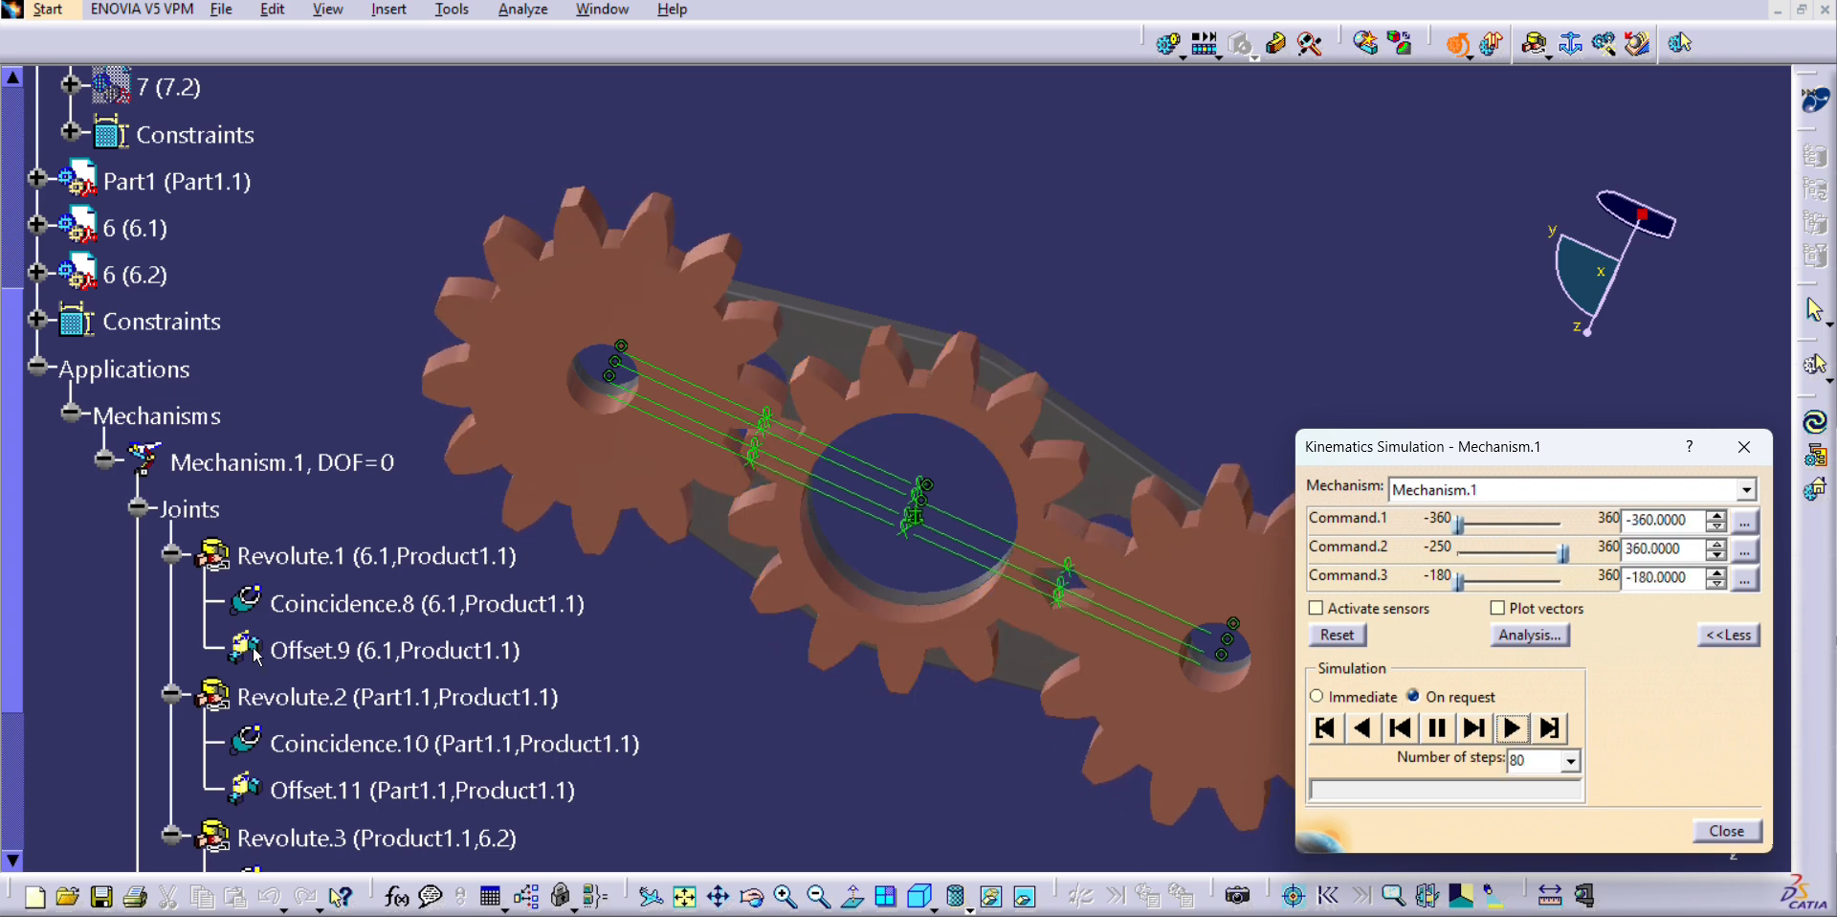
Step: Show the hidden components 3 (3.1), 7 (7.1), 2 (2.1), 8 (8.1), 8 (8.2) and 7 (7.2) of Product1.1
{"action": "scroll", "coordinate": [69, 329], "scroll_direction": "up", "scroll_amount": 3}
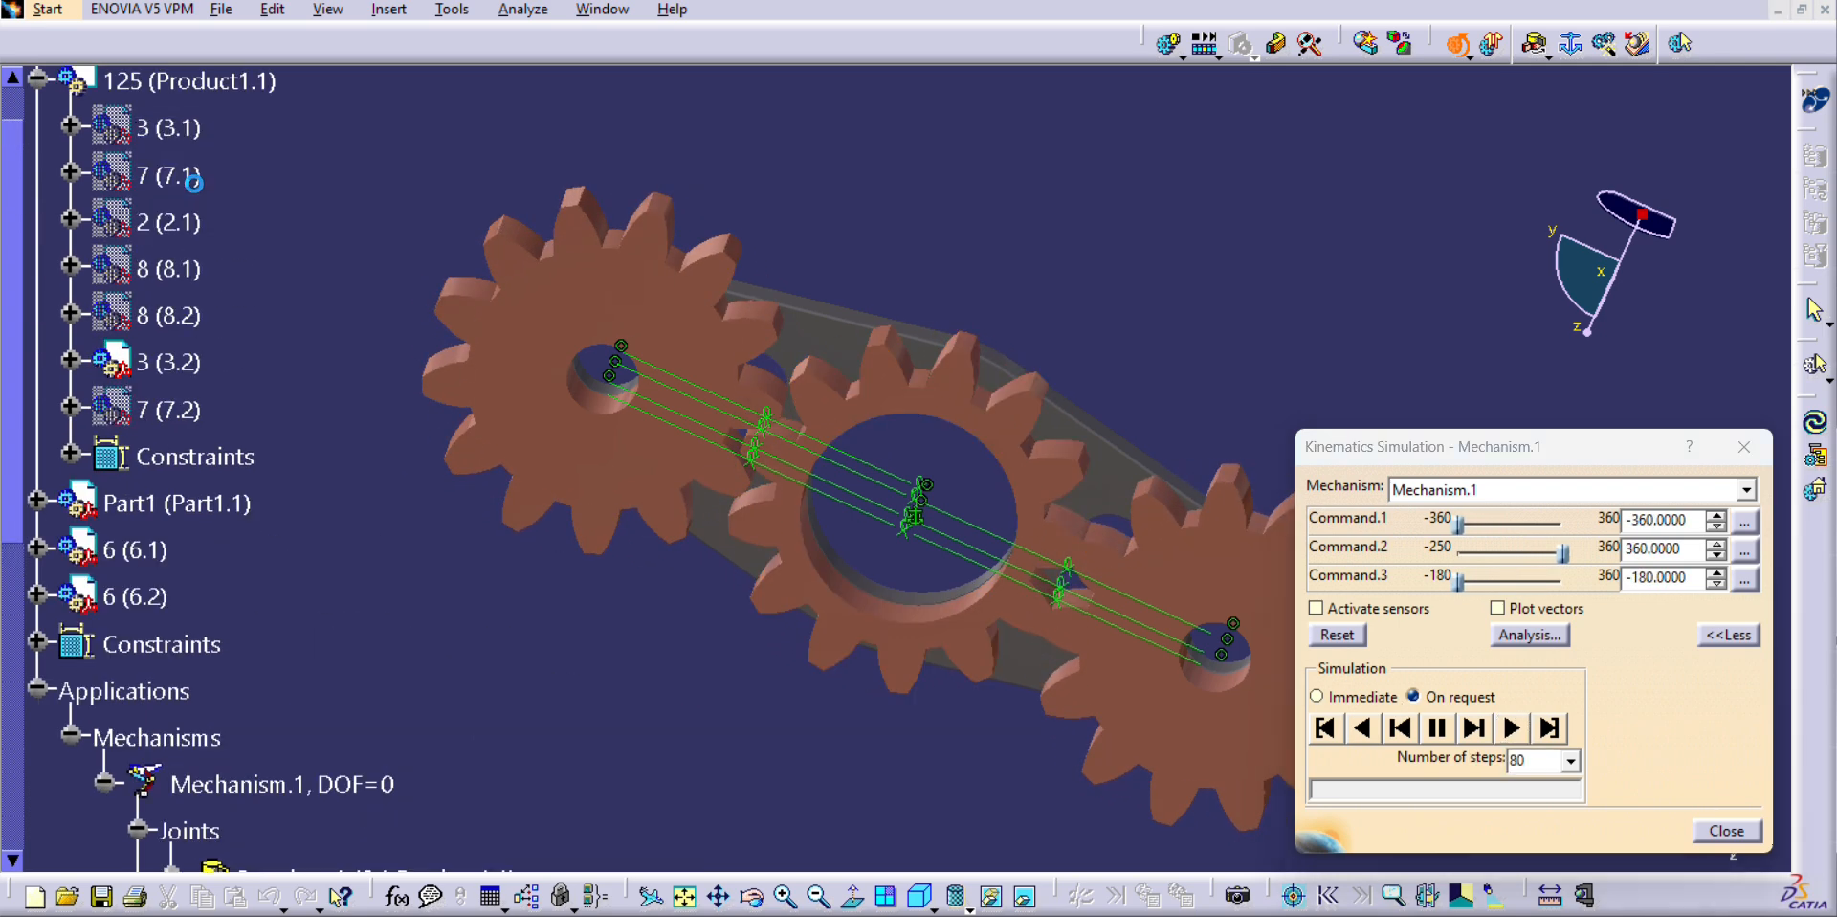
{"action": "right_click", "coordinate": [146, 171]}
{"action": "left_click", "coordinate": [205, 231]}
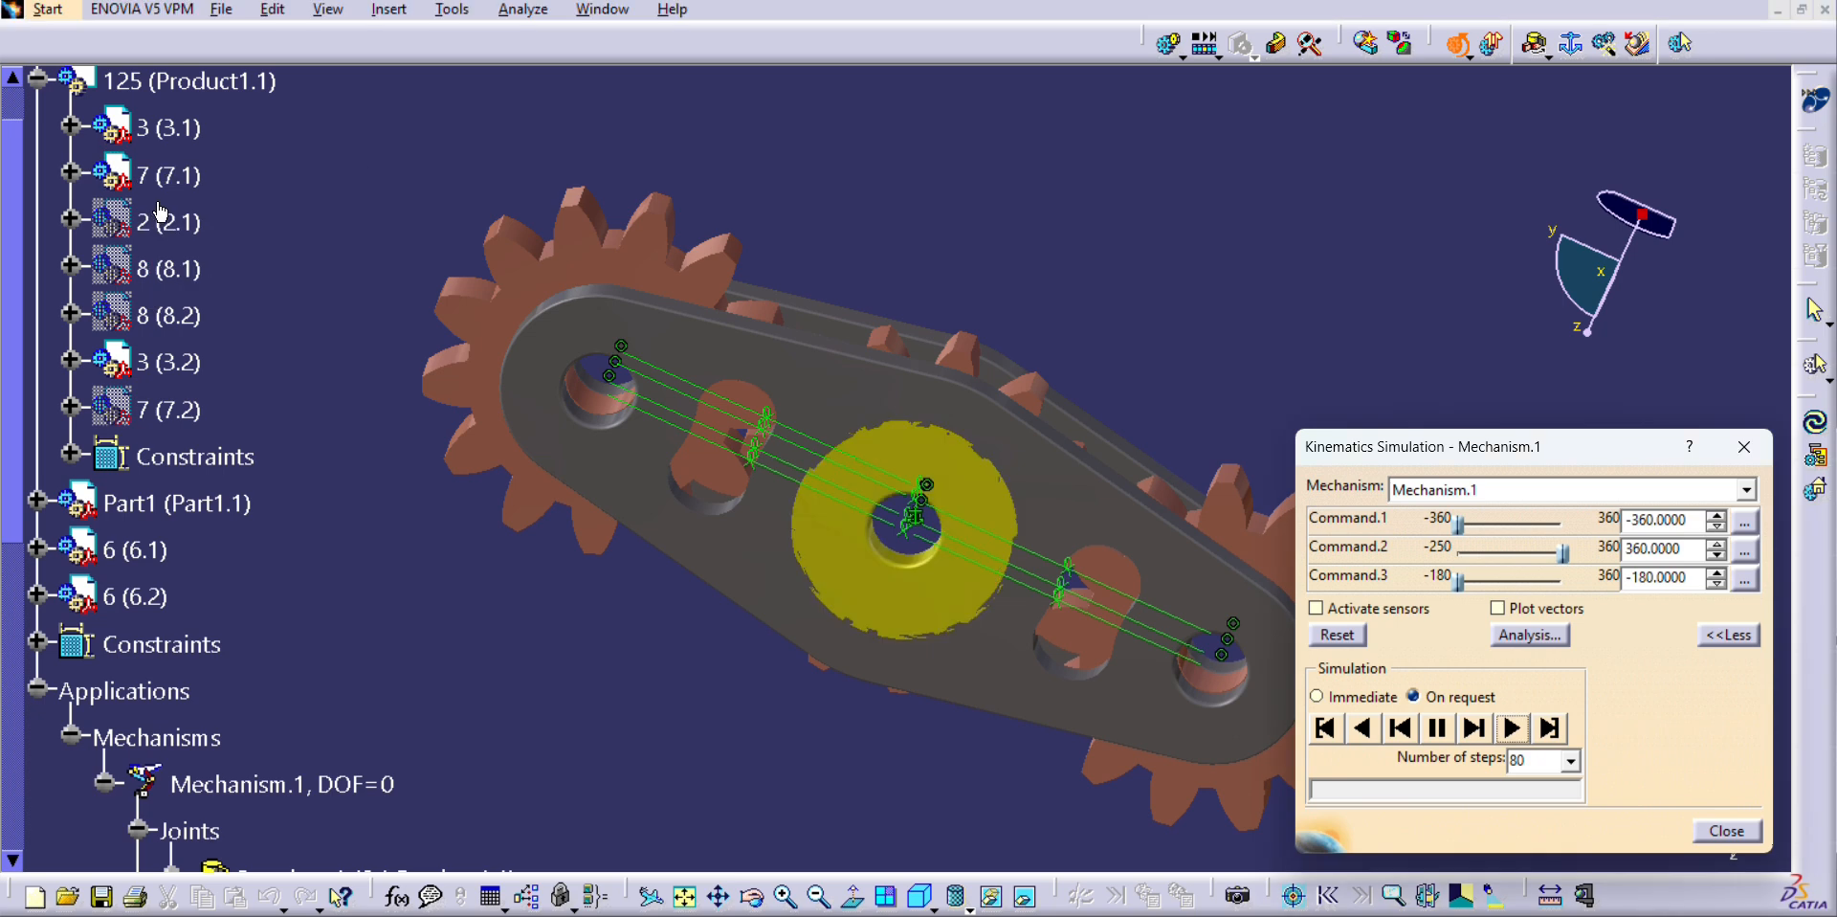
{"action": "right_click", "coordinate": [161, 222]}
{"action": "left_click", "coordinate": [206, 300]}
{"action": "right_click", "coordinate": [155, 270]}
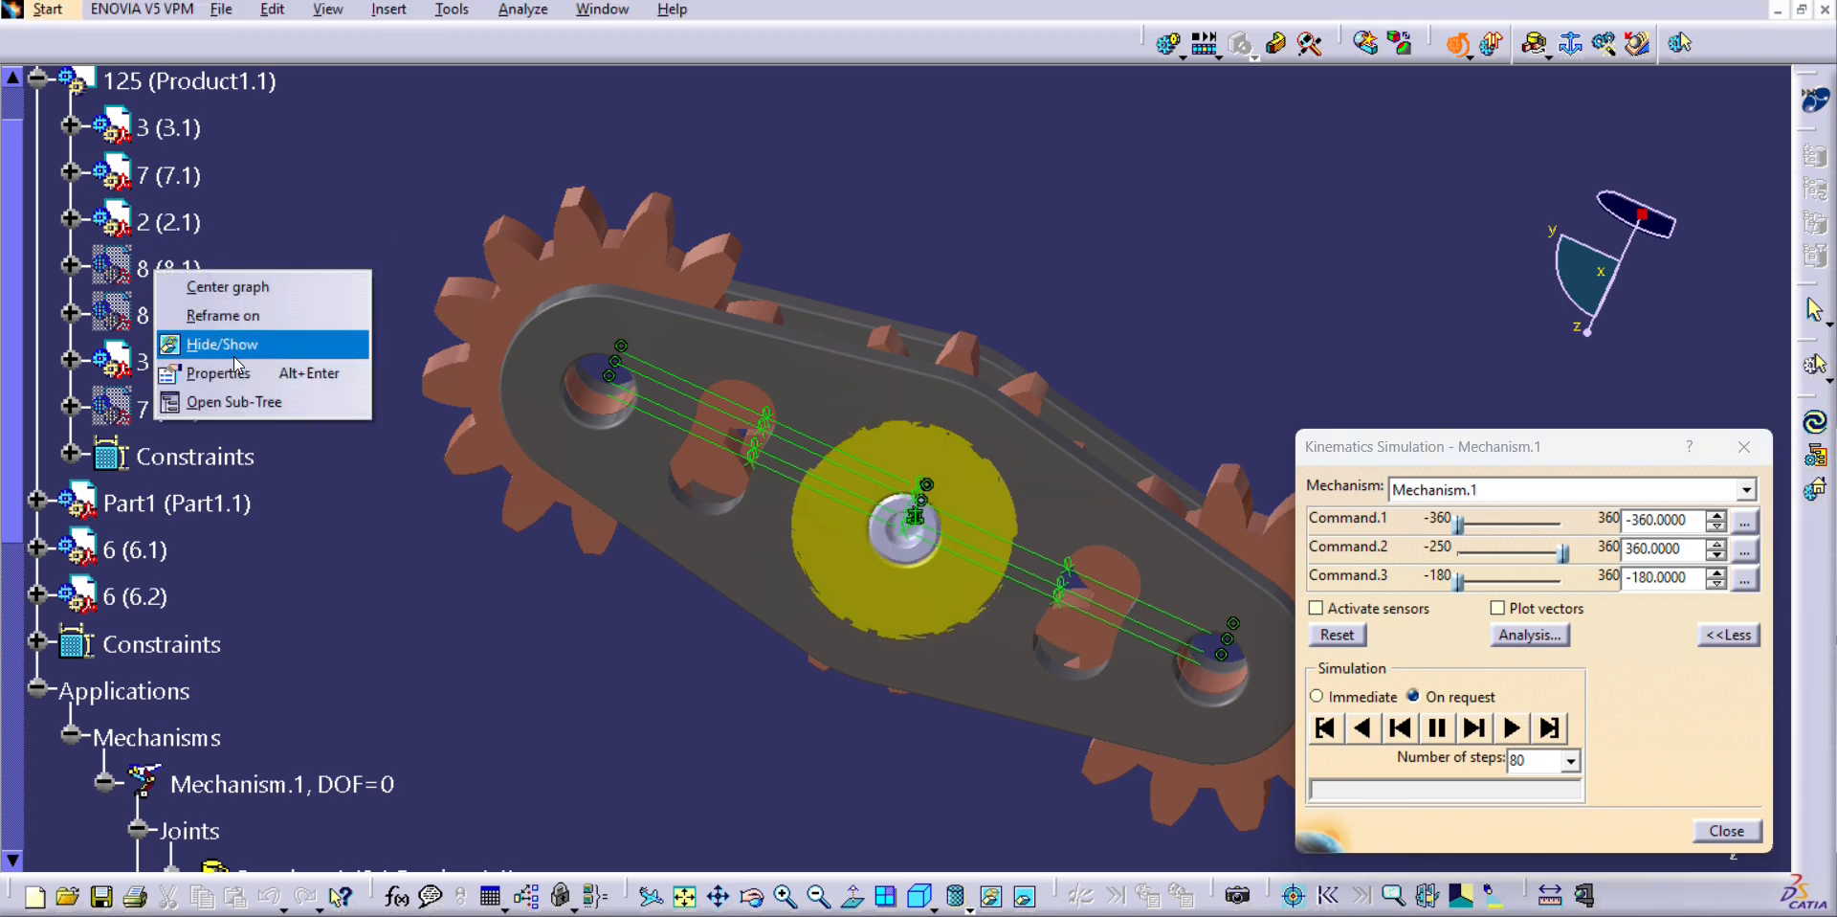
{"action": "left_click", "coordinate": [188, 342]}
{"action": "right_click", "coordinate": [174, 359]}
{"action": "right_click", "coordinate": [174, 316]}
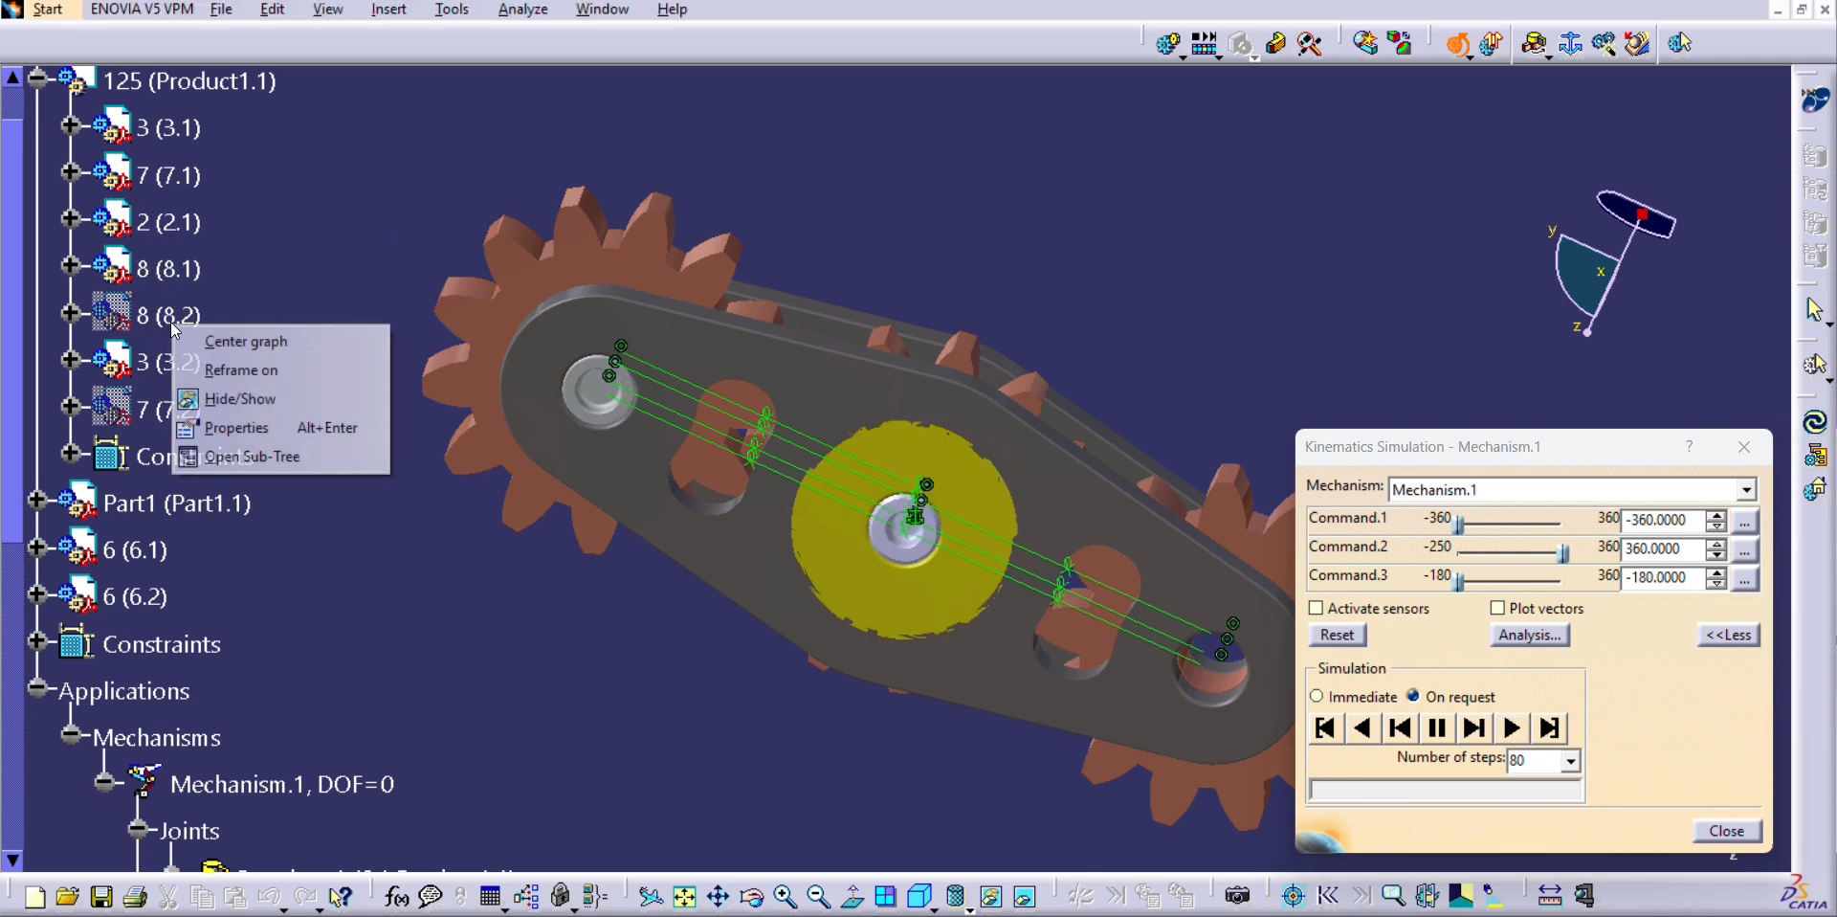
{"action": "left_click", "coordinate": [237, 382]}
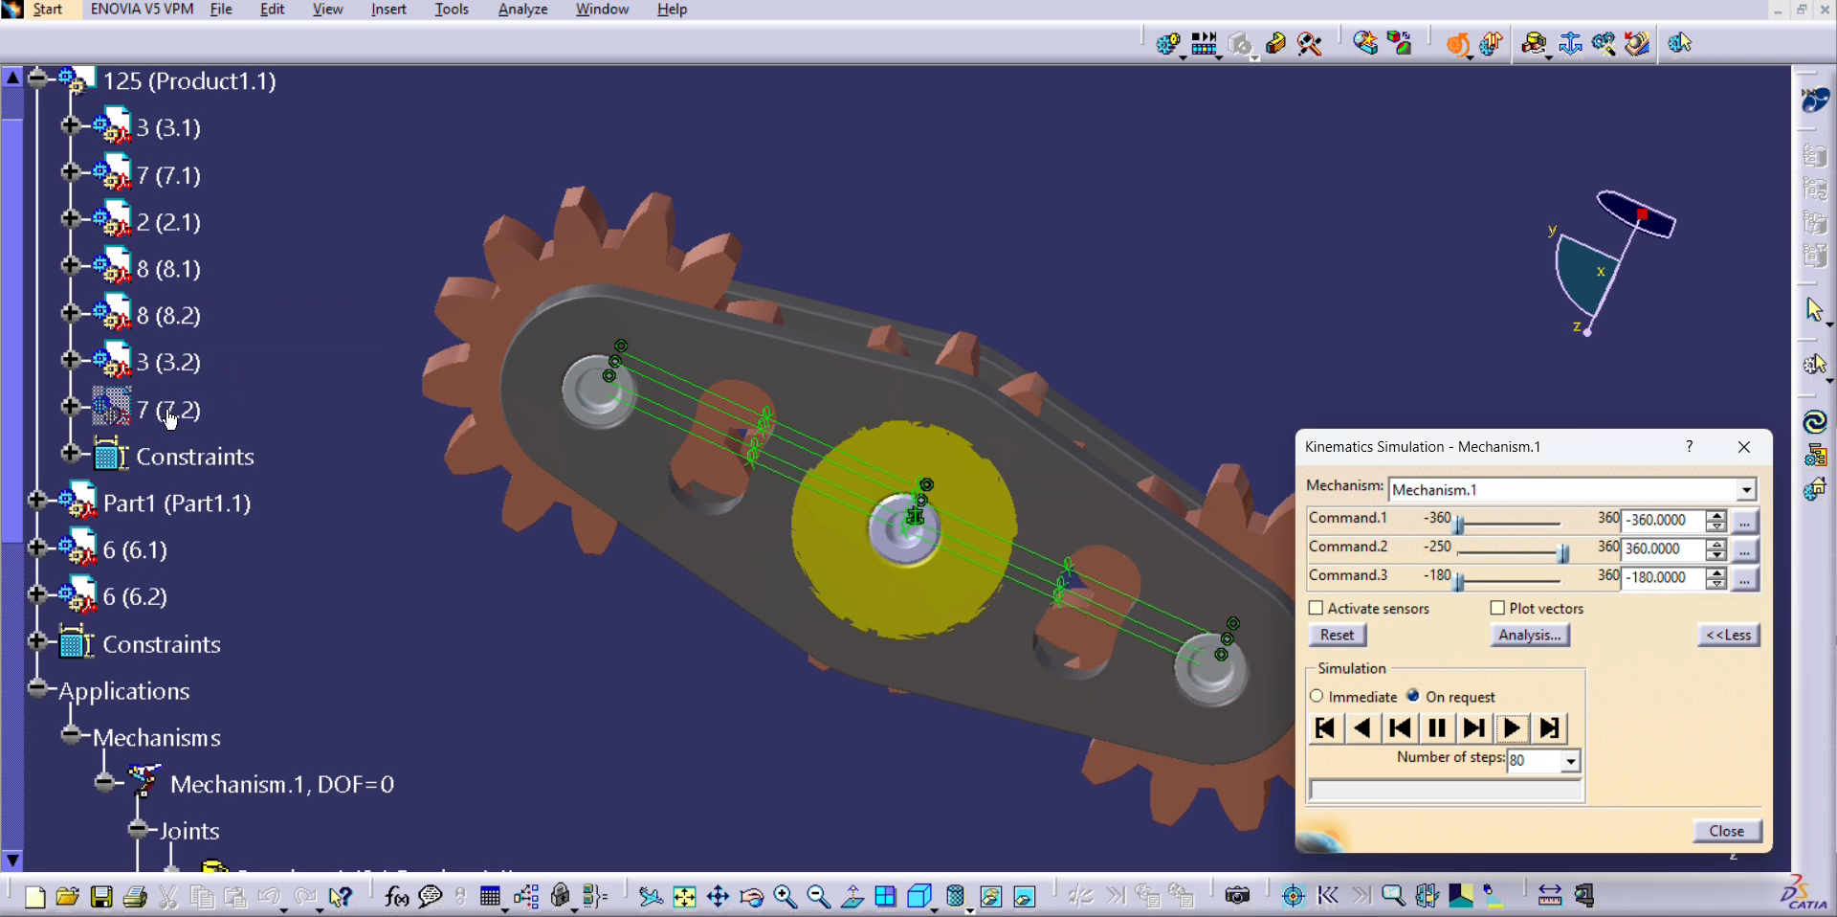
{"action": "right_click", "coordinate": [169, 414]}
{"action": "left_click", "coordinate": [234, 484]}
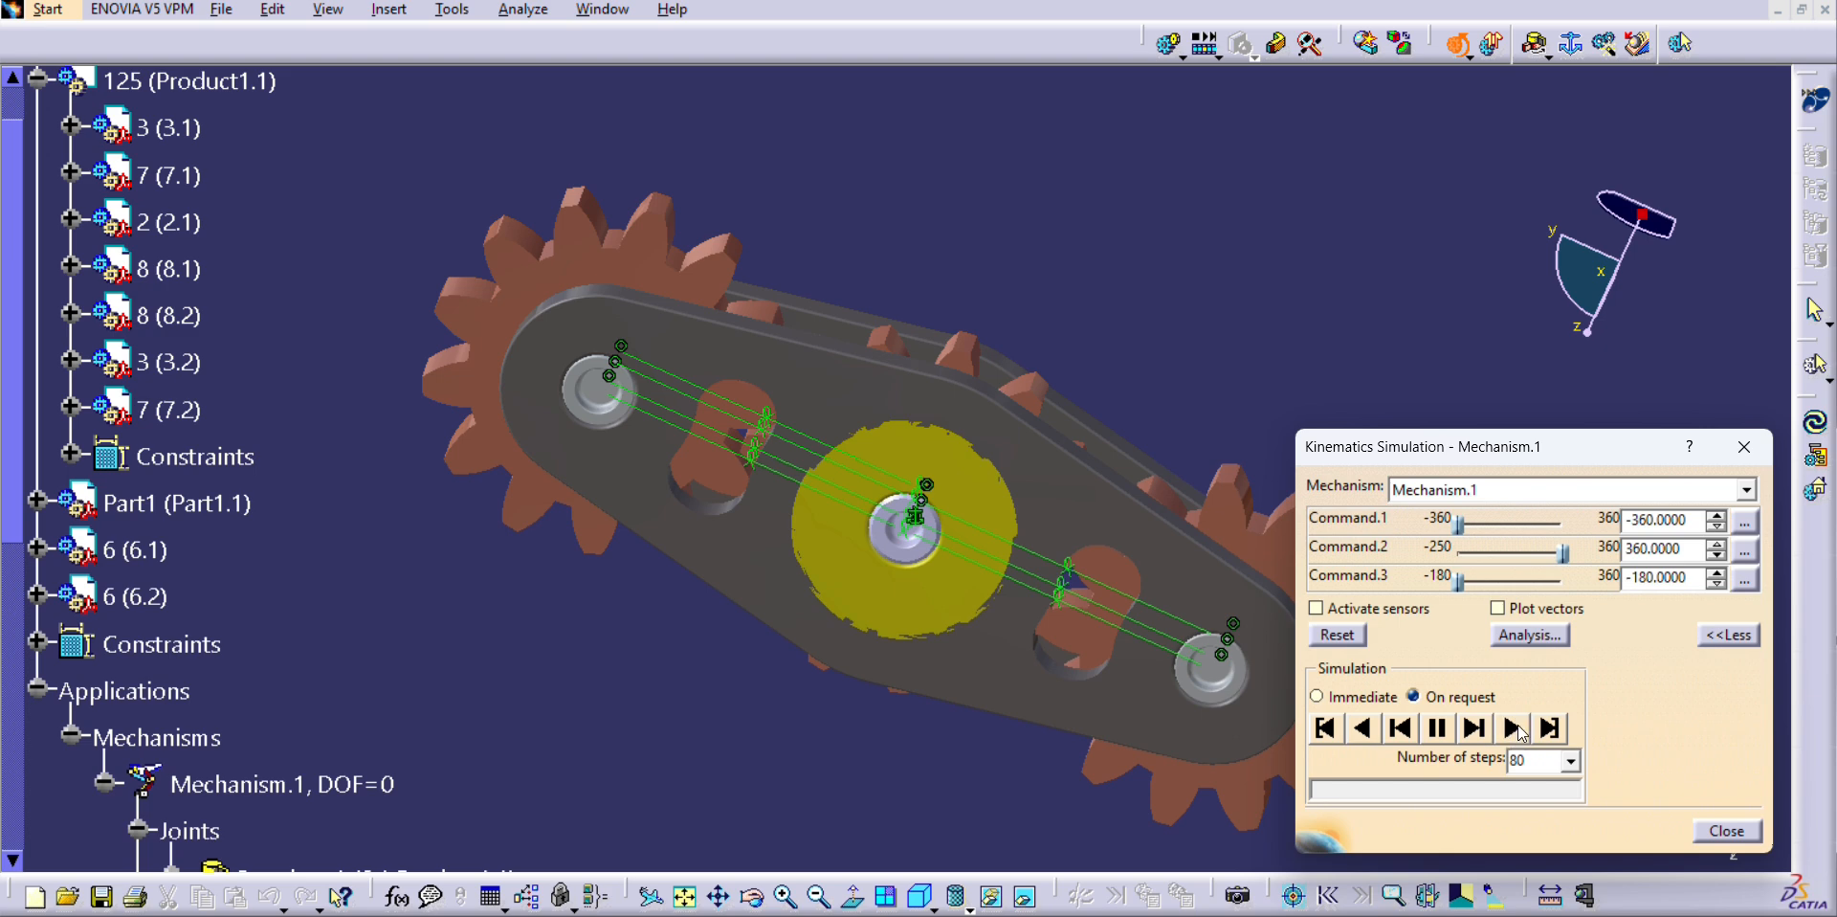
Step: Reset the simulation commands to zero and set the lowest slider values of Command.2 and Command.3 to -360
{"action": "left_click", "coordinate": [1336, 637]}
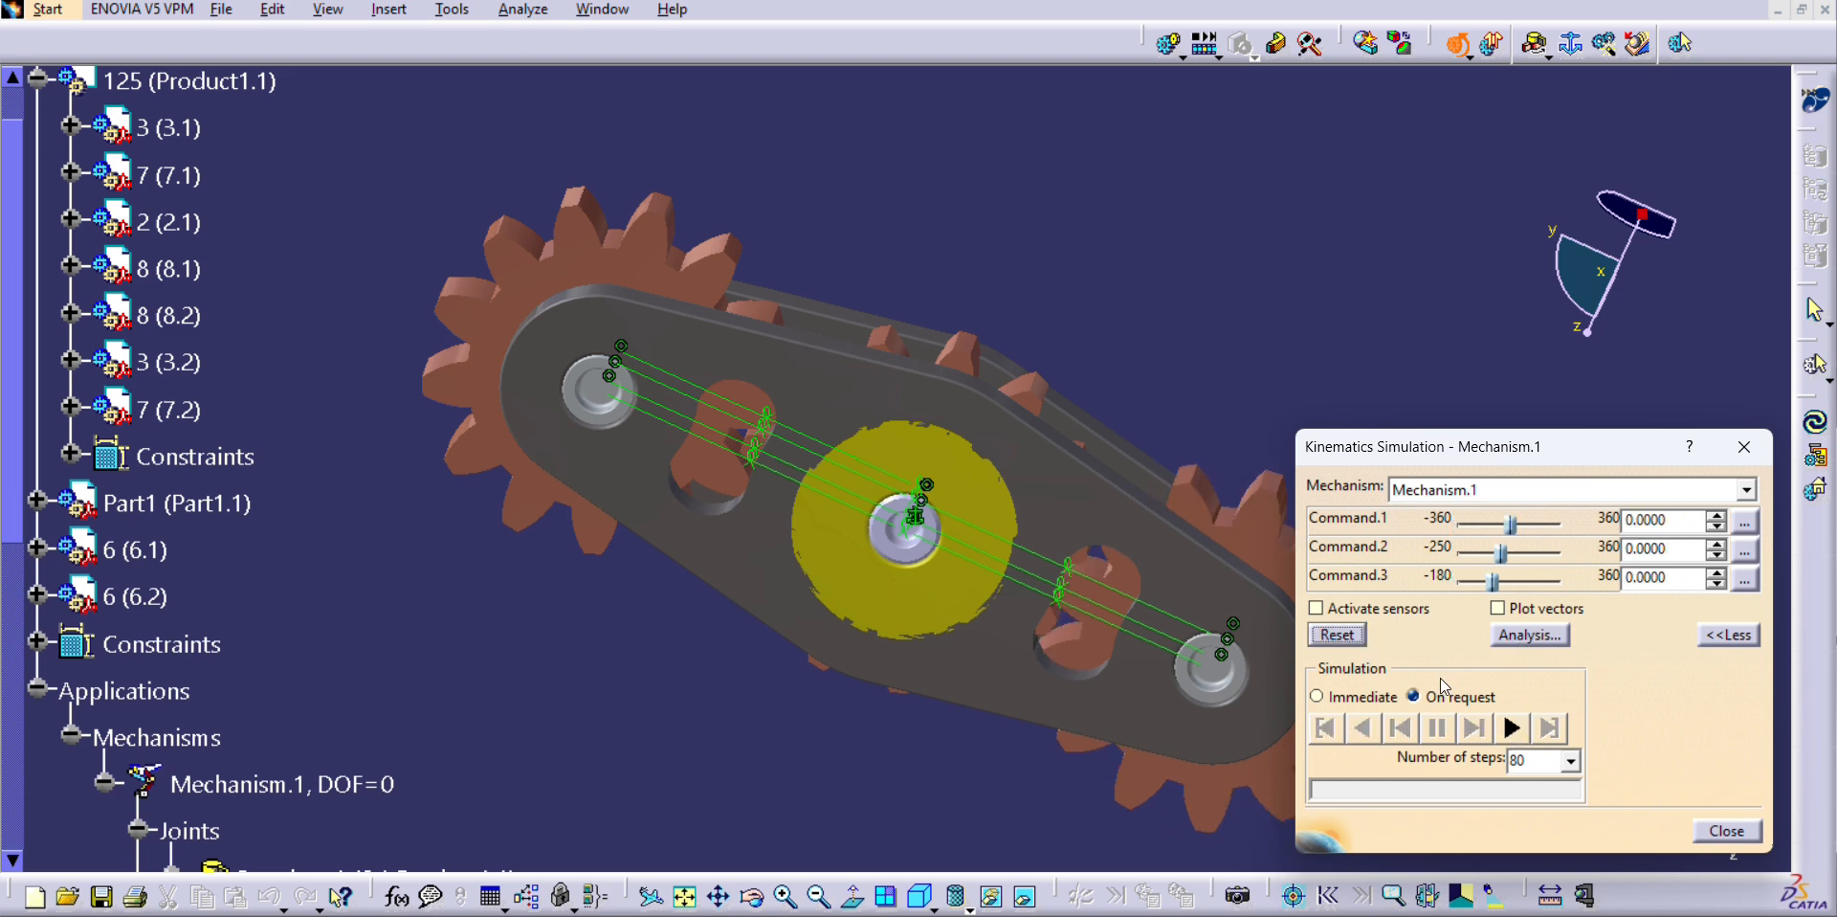
{"action": "left_click", "coordinate": [1515, 729]}
{"action": "left_click", "coordinate": [1710, 701]}
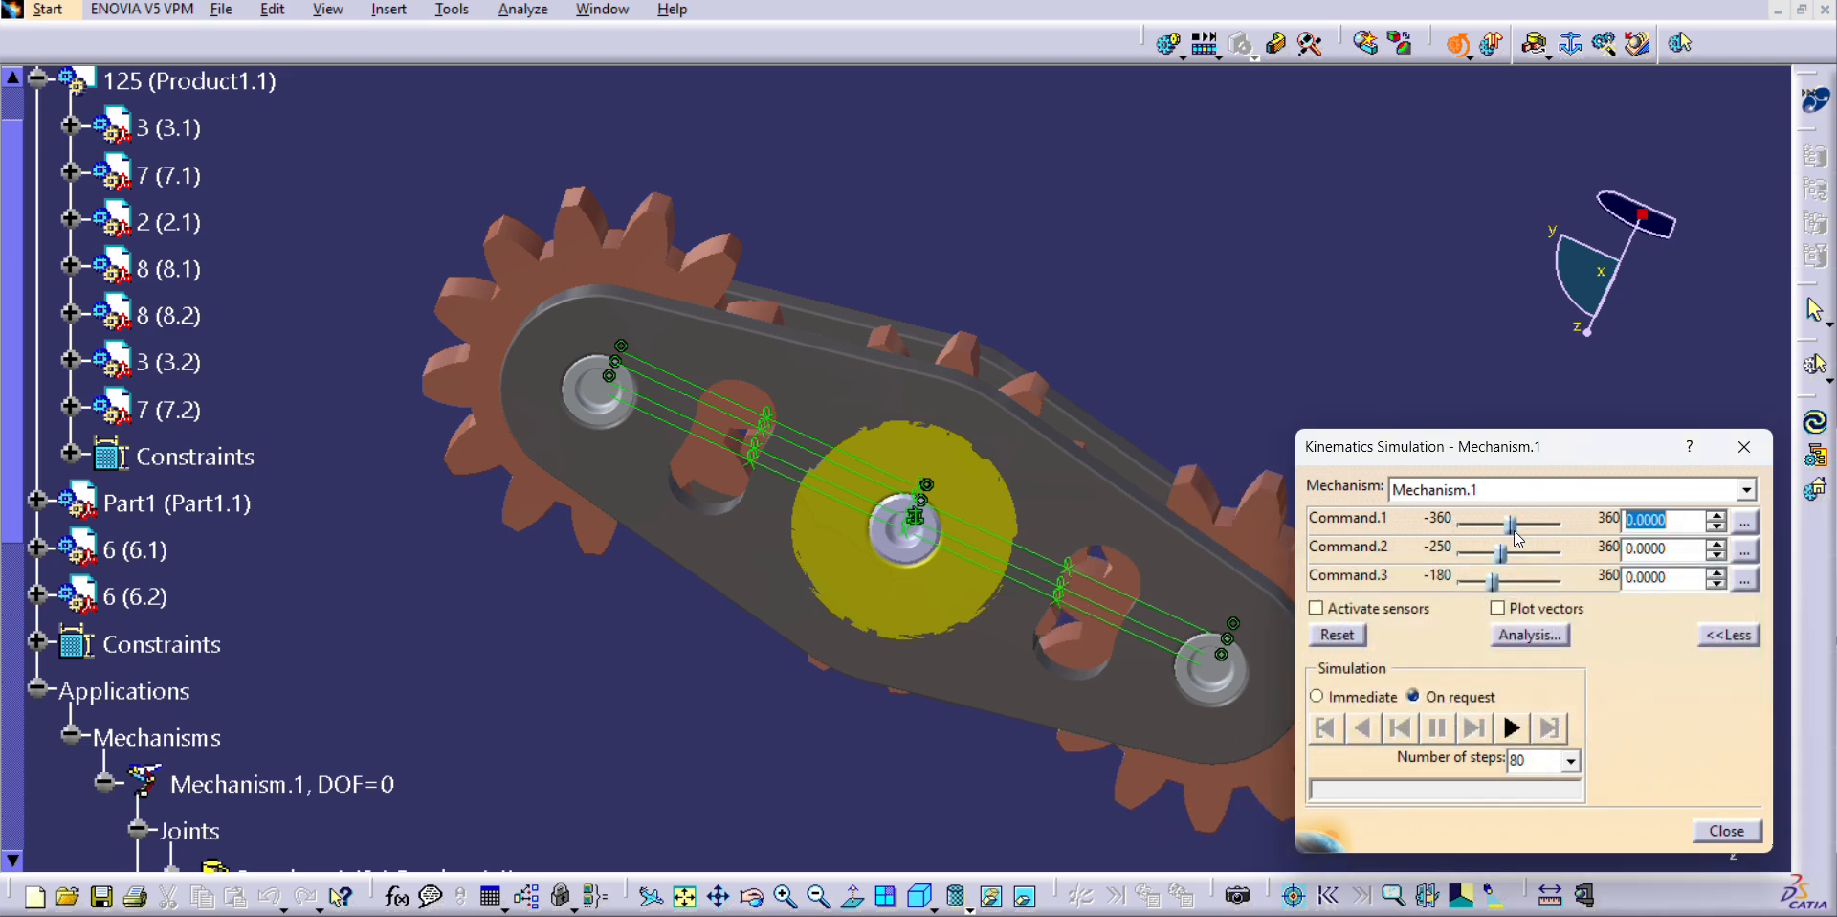
{"action": "left_click", "coordinate": [1745, 554]}
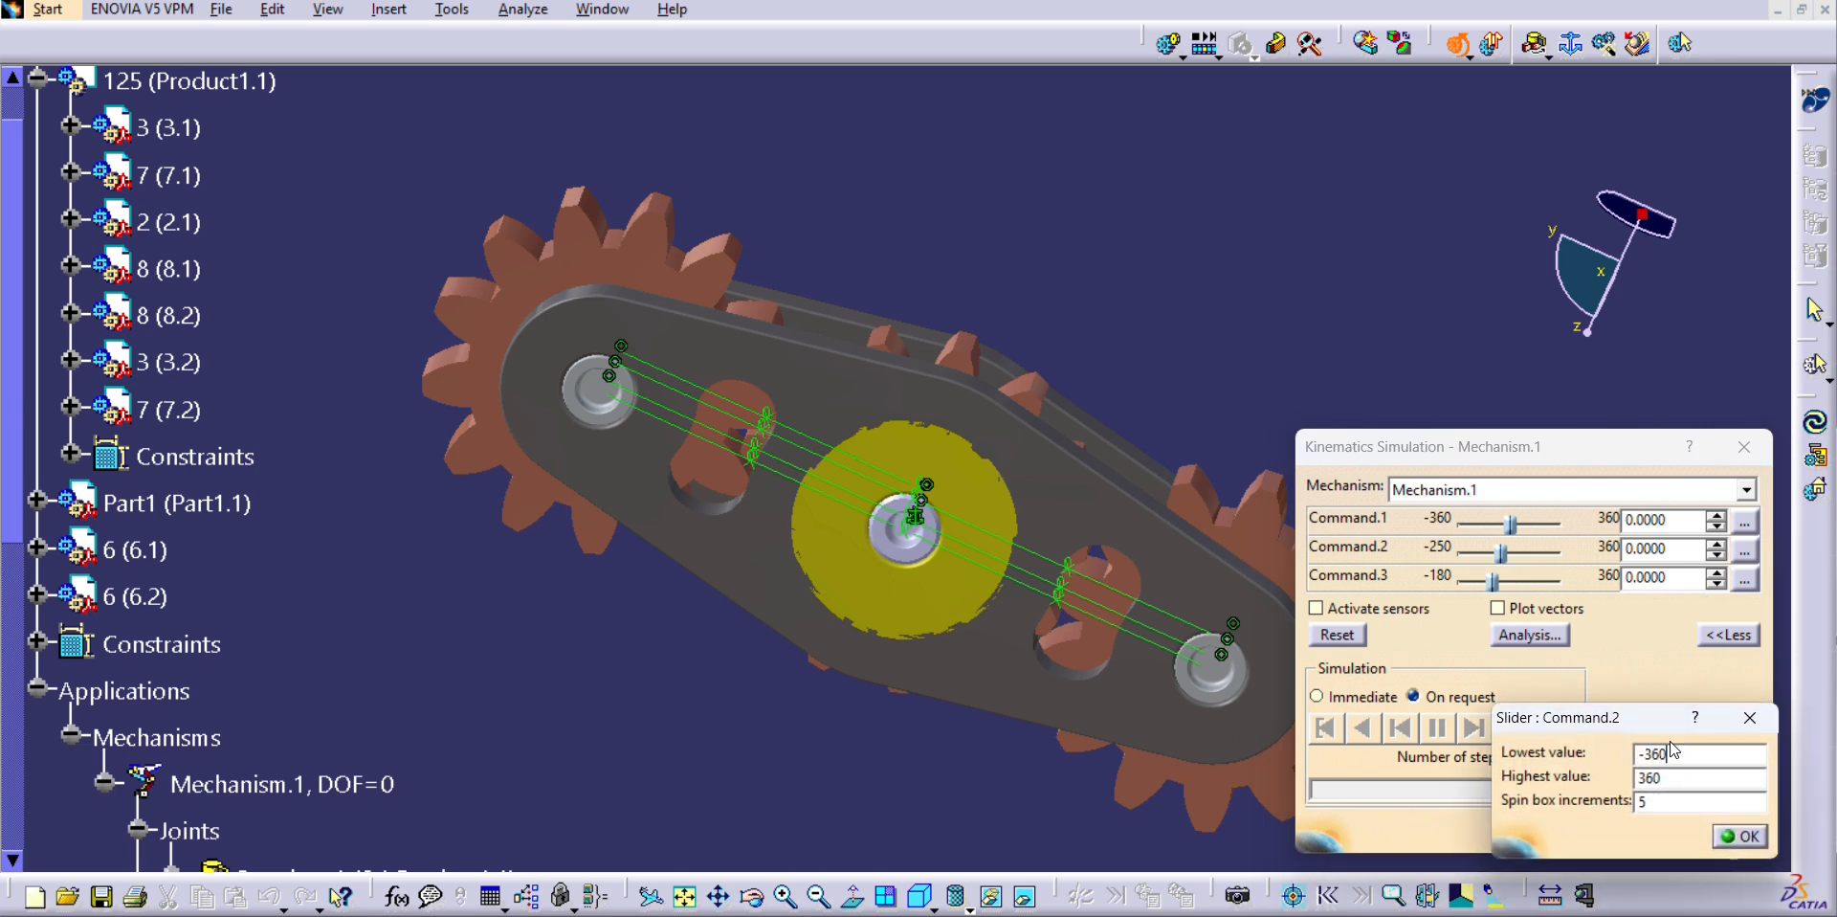
{"action": "left_click", "coordinate": [1740, 836]}
{"action": "left_click", "coordinate": [1745, 579]}
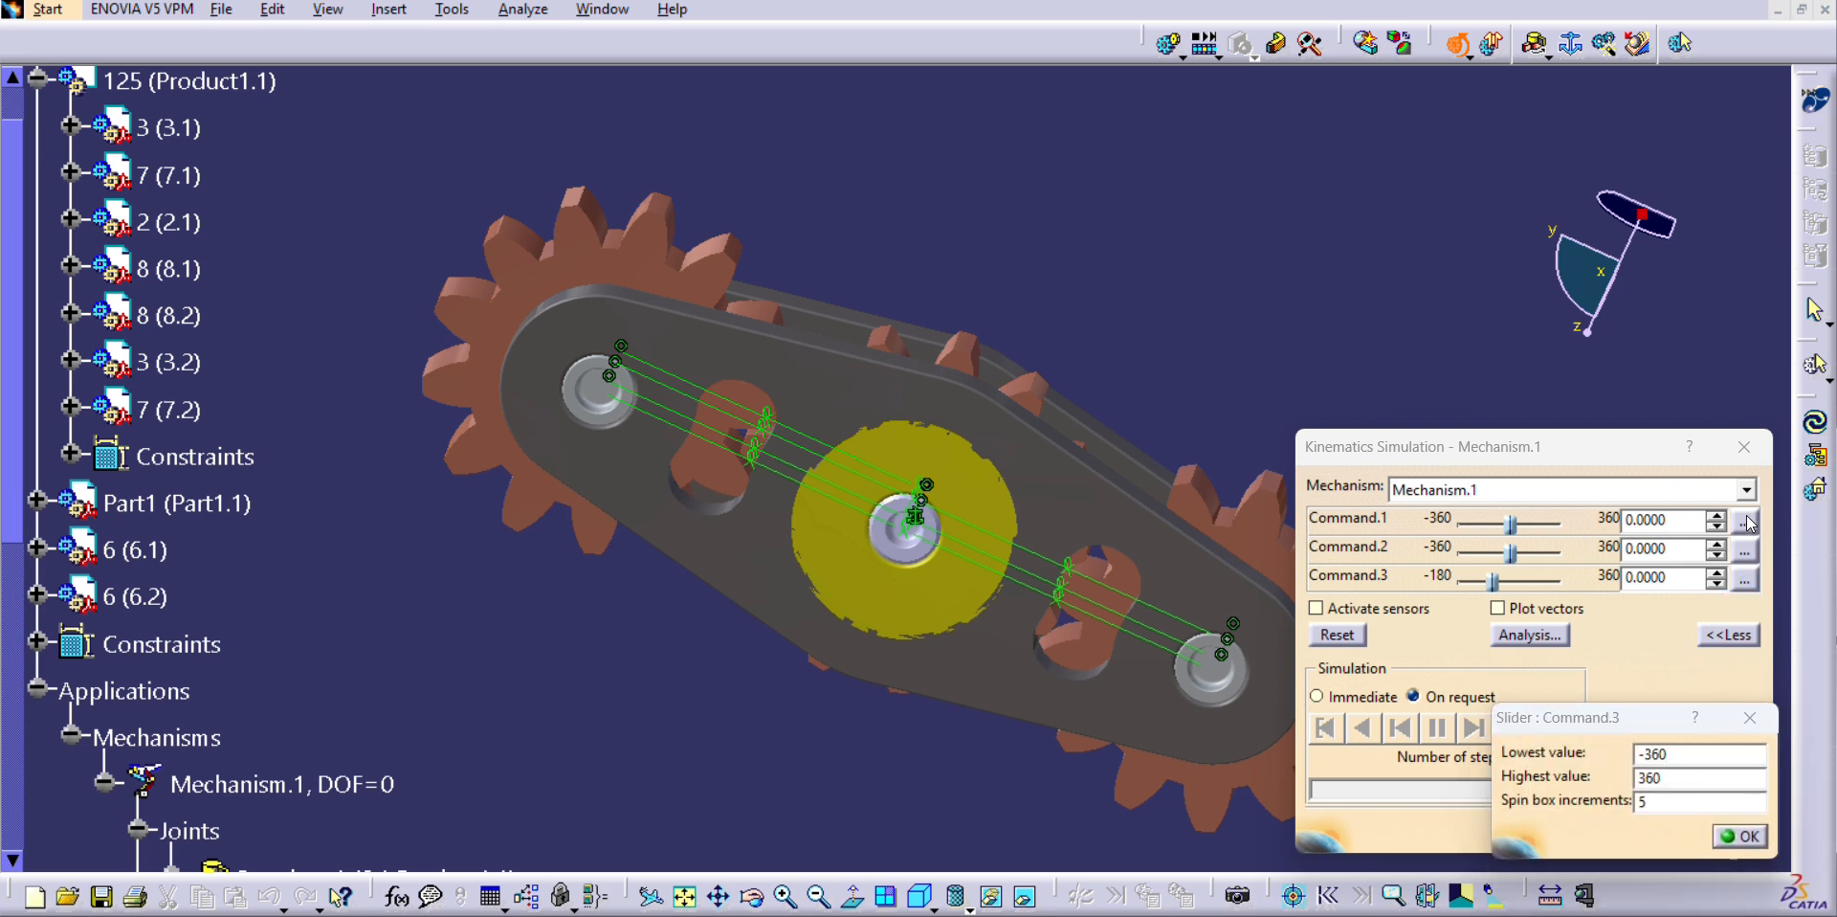
{"action": "left_click", "coordinate": [1740, 836]}
{"action": "left_click", "coordinate": [1746, 521]}
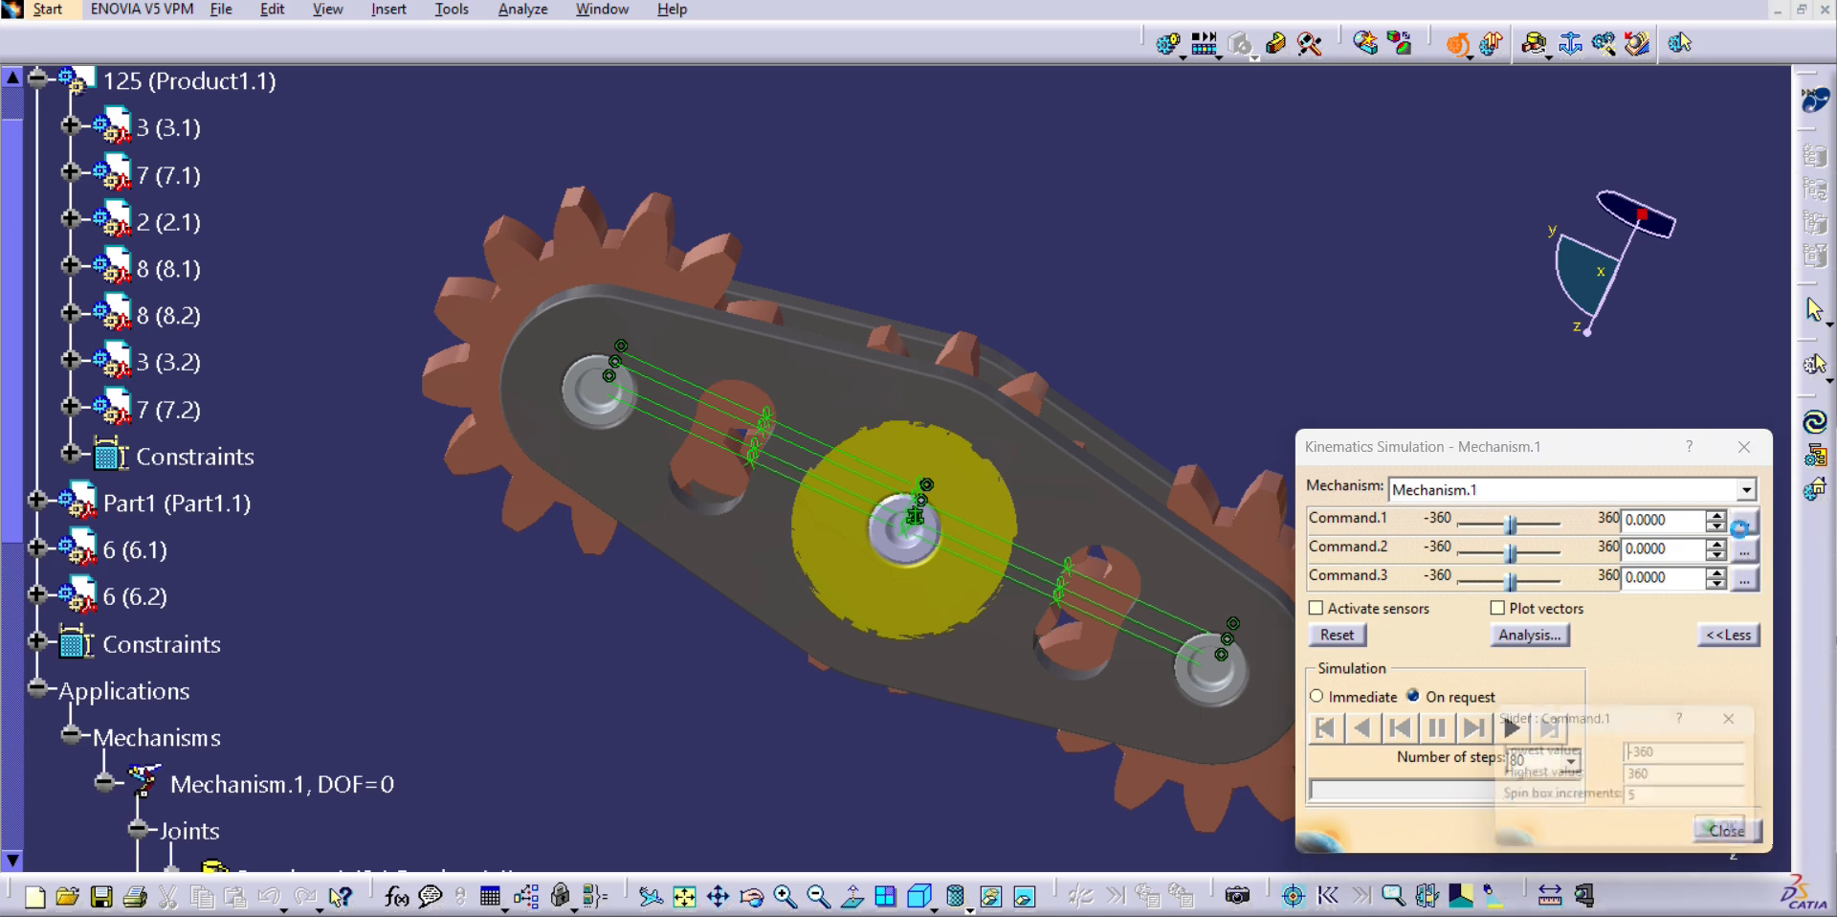
{"action": "left_click", "coordinate": [1743, 838]}
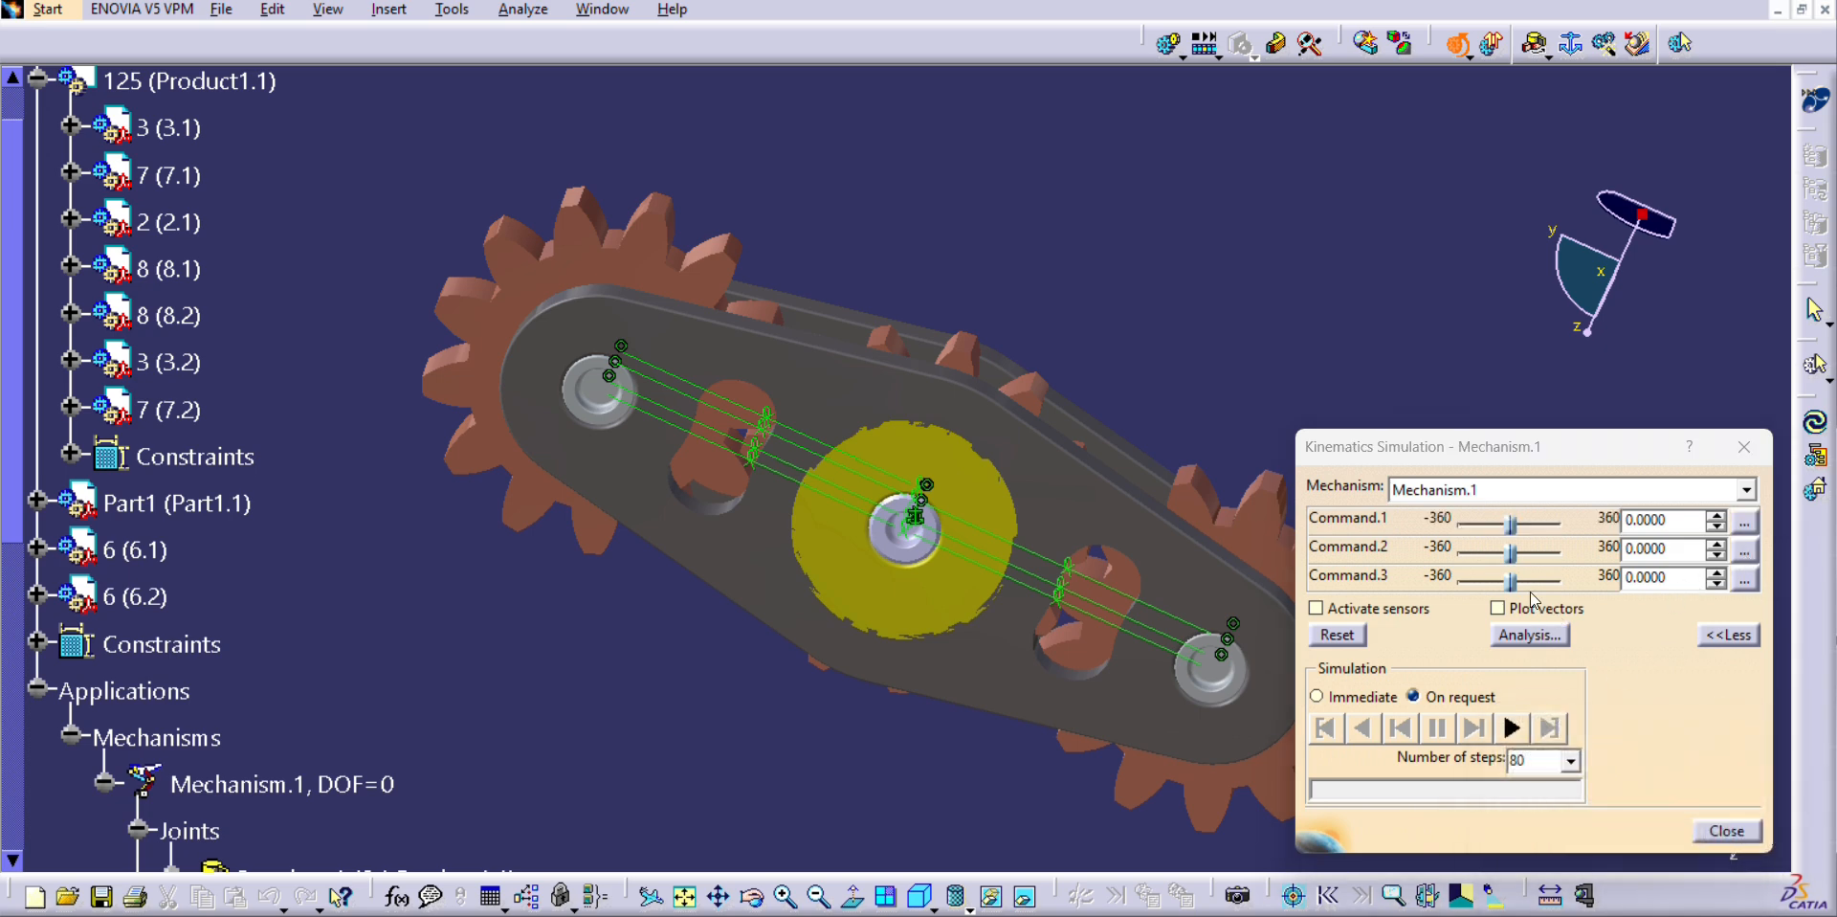
Step: Simulate the full assembly in 80 steps with Command.1 at -360, Command.2 at 360 and Command.3 at -360
{"action": "left_click_drag", "start_coordinate": [1512, 580], "coordinate": [1563, 553]}
{"action": "left_click_drag", "start_coordinate": [1512, 524], "coordinate": [1464, 518]}
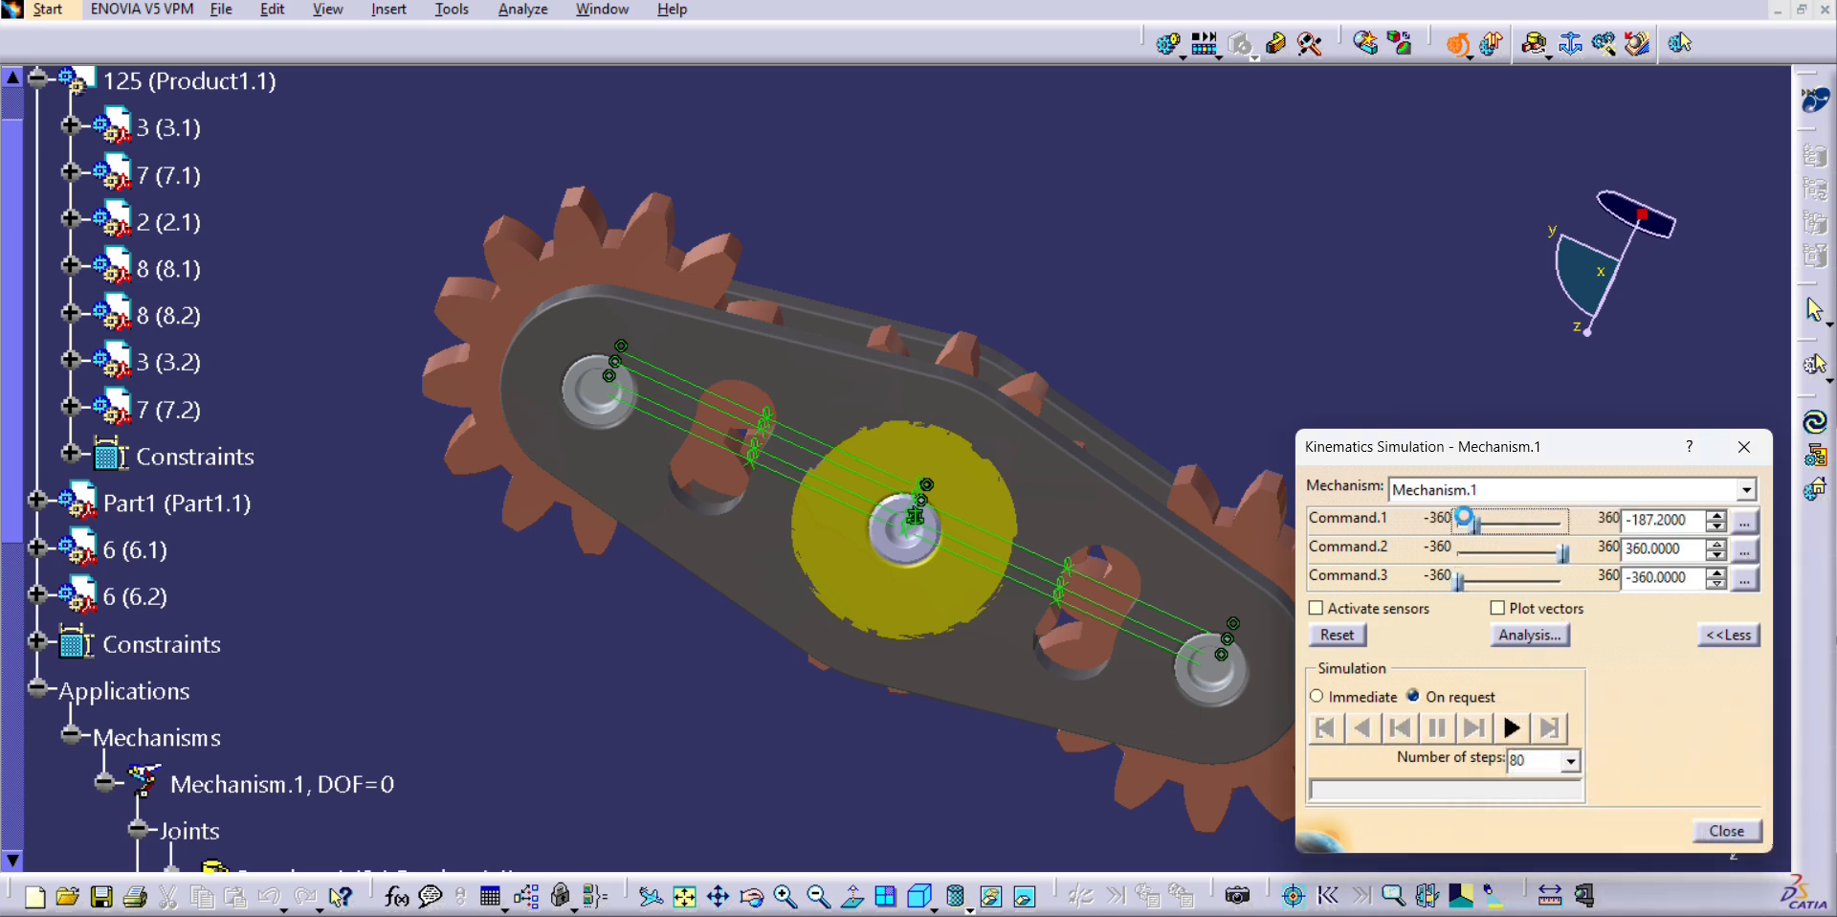
{"action": "left_click", "coordinate": [765, 905]}
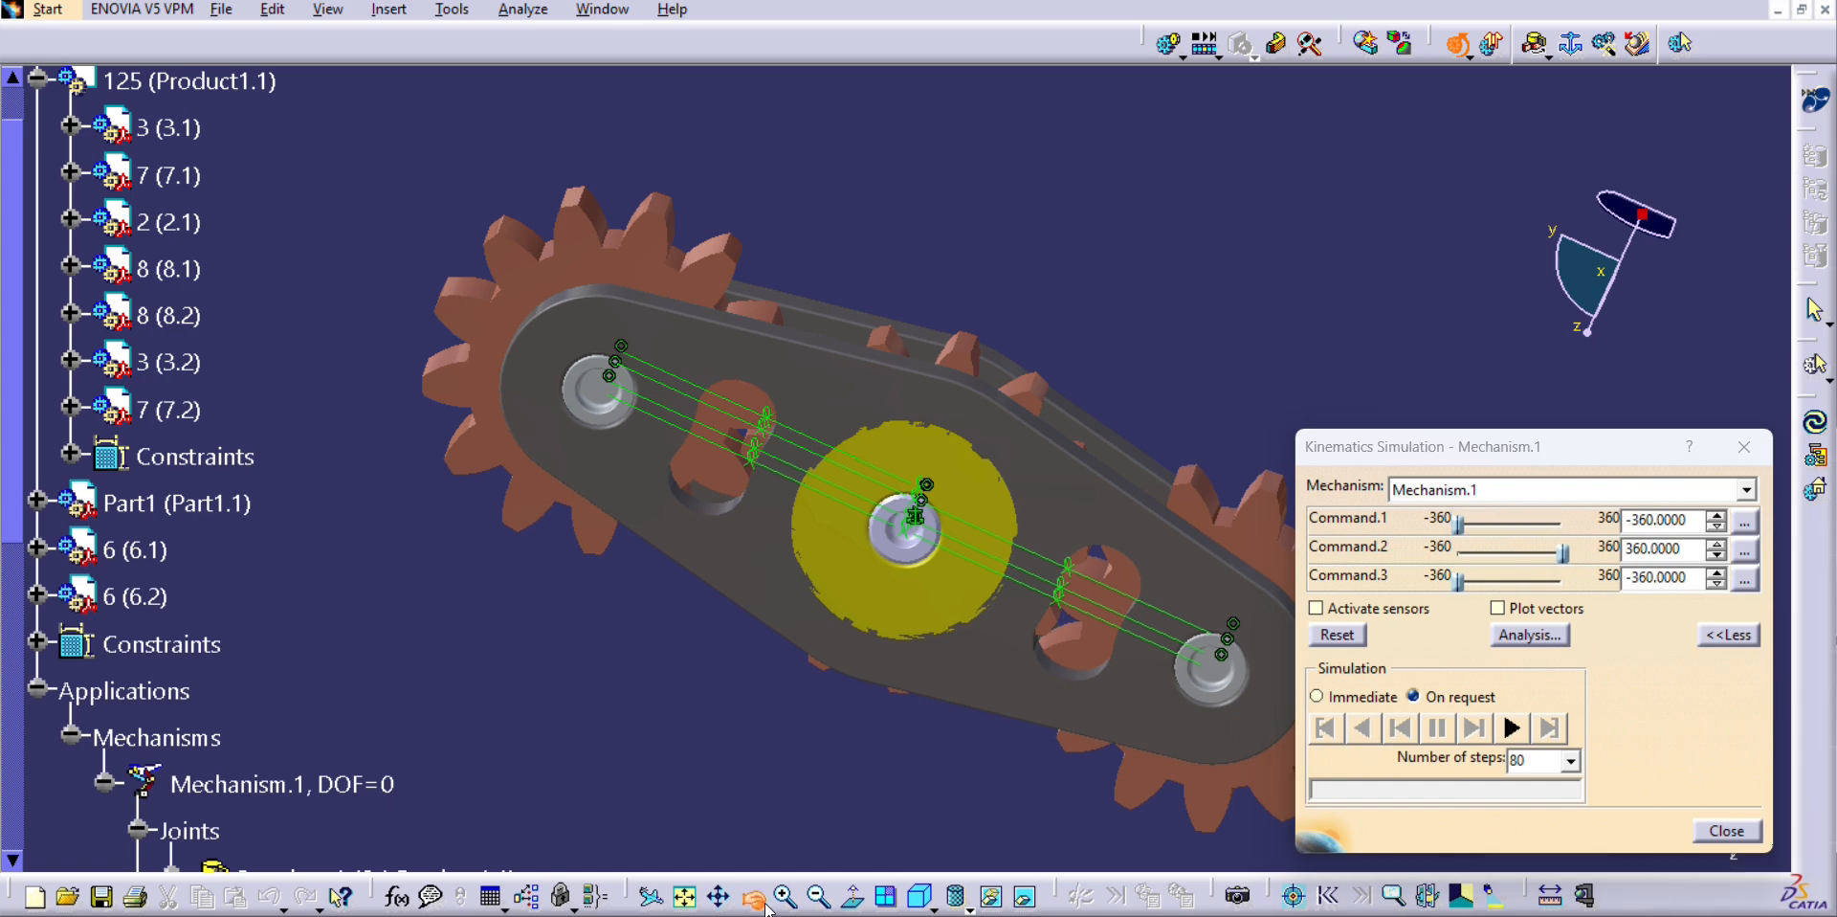
{"action": "left_click", "coordinate": [756, 899]}
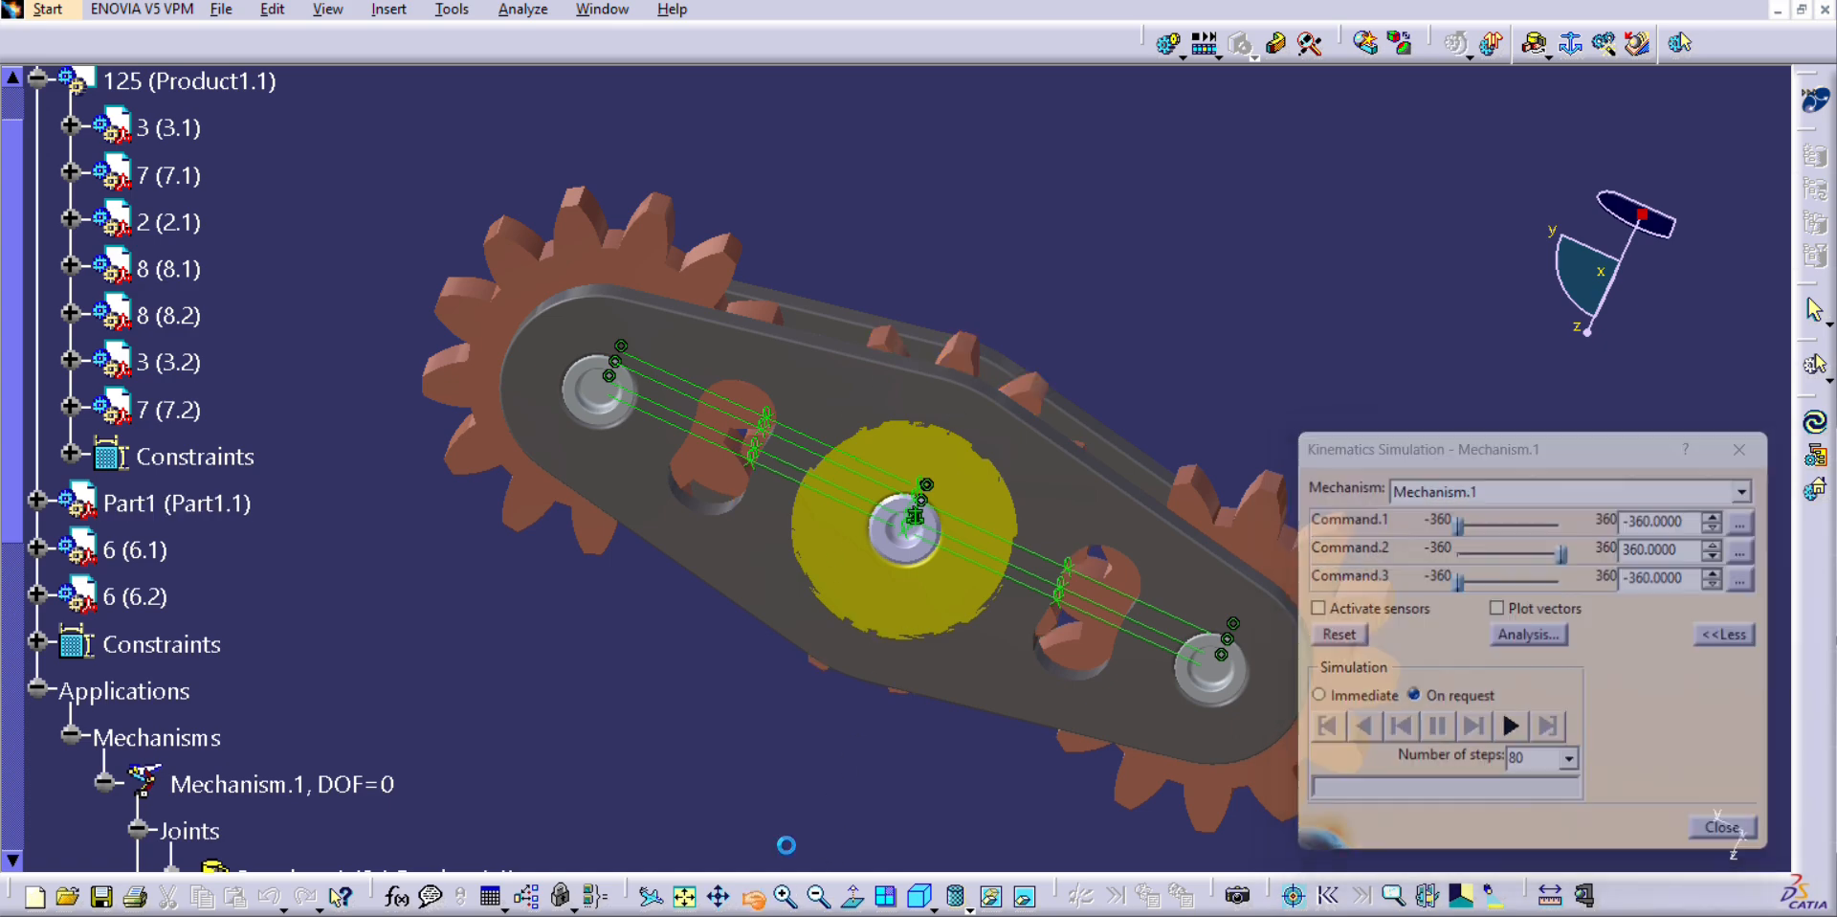
{"action": "left_click_drag", "start_coordinate": [875, 612], "coordinate": [935, 385]}
{"action": "left_click", "coordinate": [729, 898]}
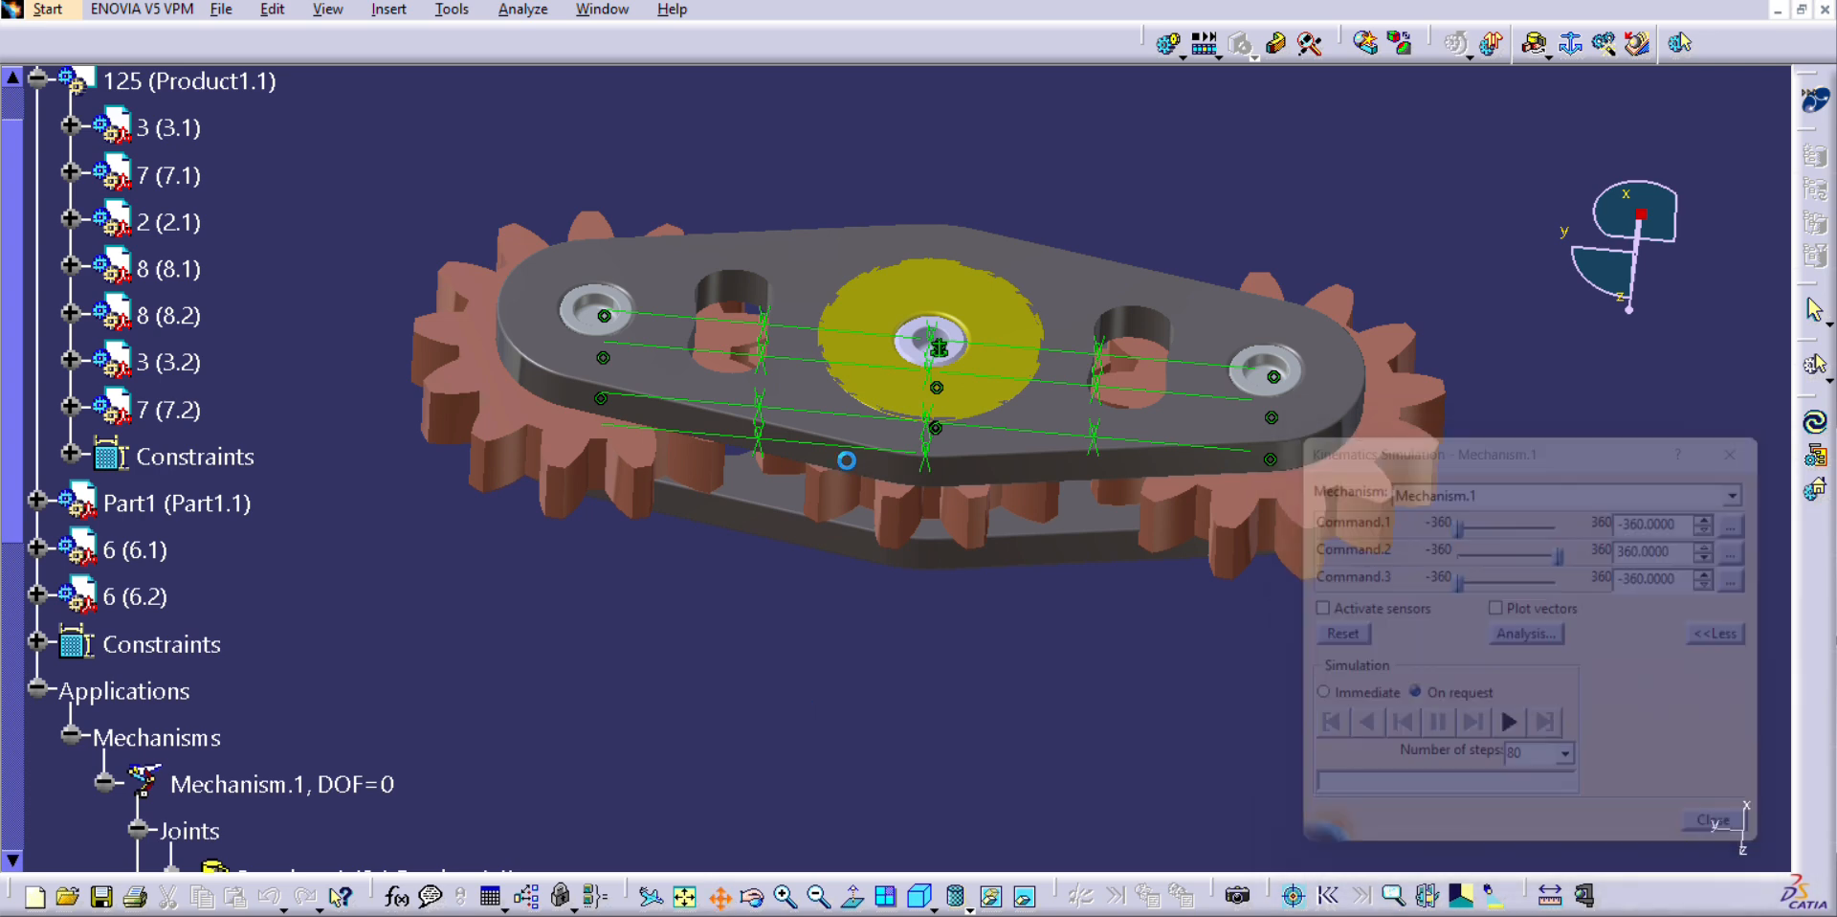
{"action": "left_click_drag", "start_coordinate": [845, 459], "coordinate": [776, 584]}
{"action": "left_click", "coordinate": [1516, 725]}
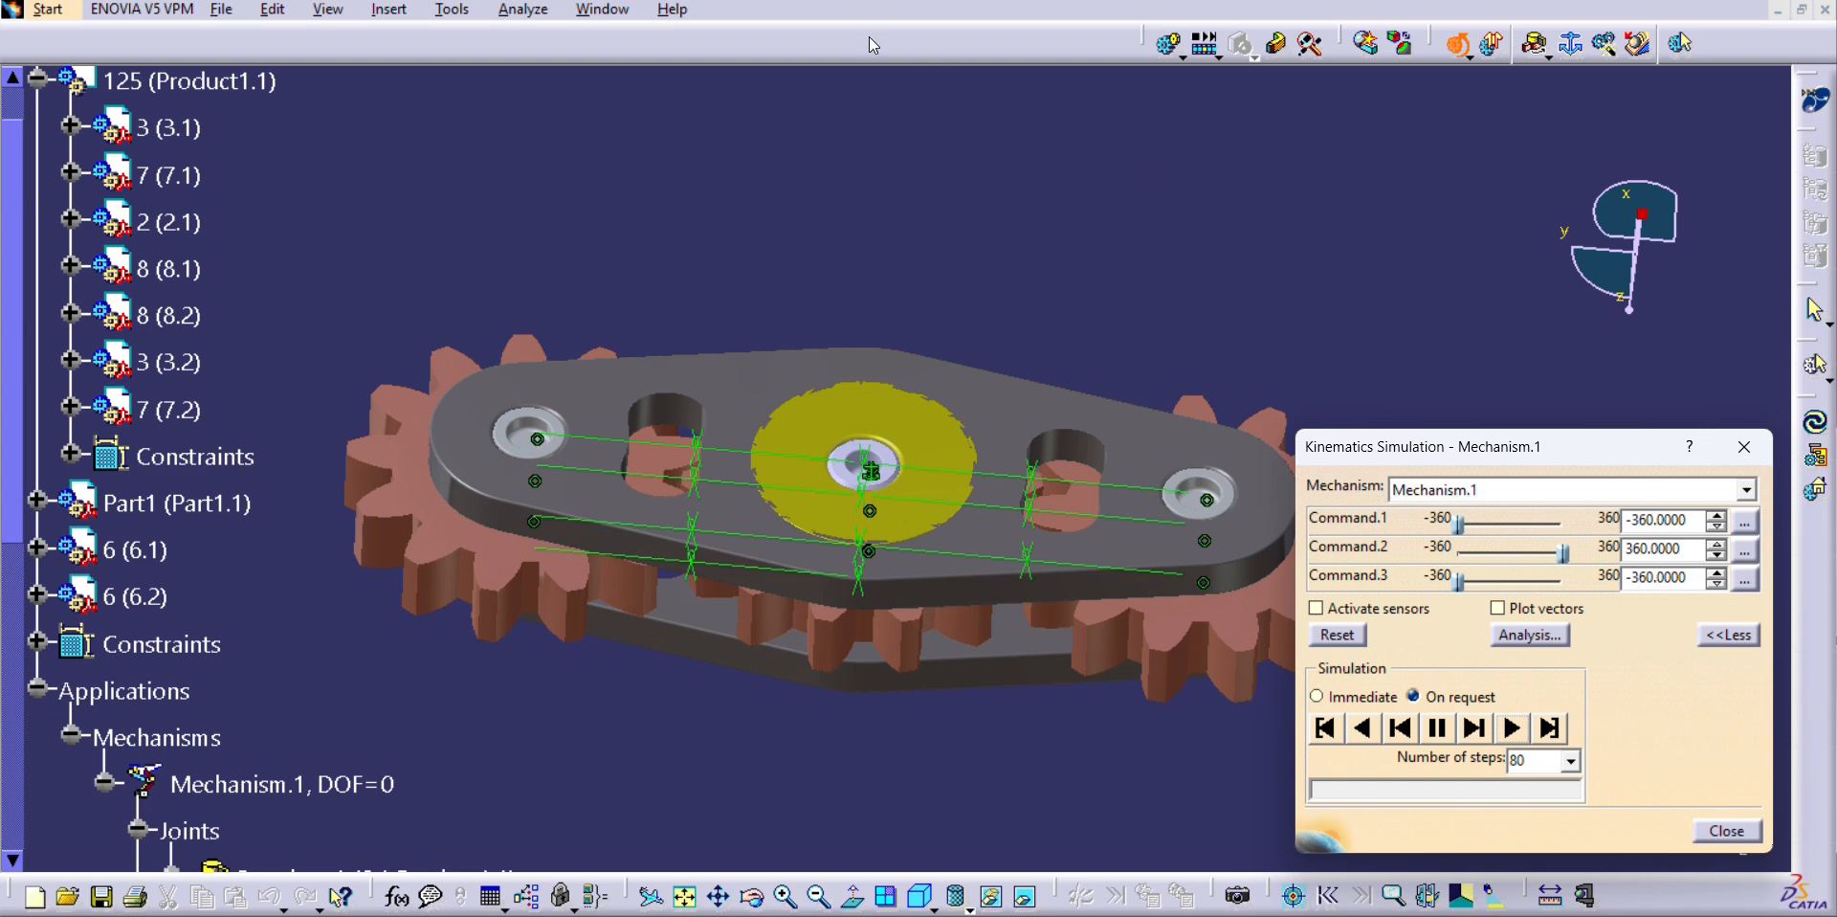
Step: Create a new simulation with Mechanism.1 as its simulation object
{"action": "left_click_drag", "start_coordinate": [802, 639], "coordinate": [850, 766]}
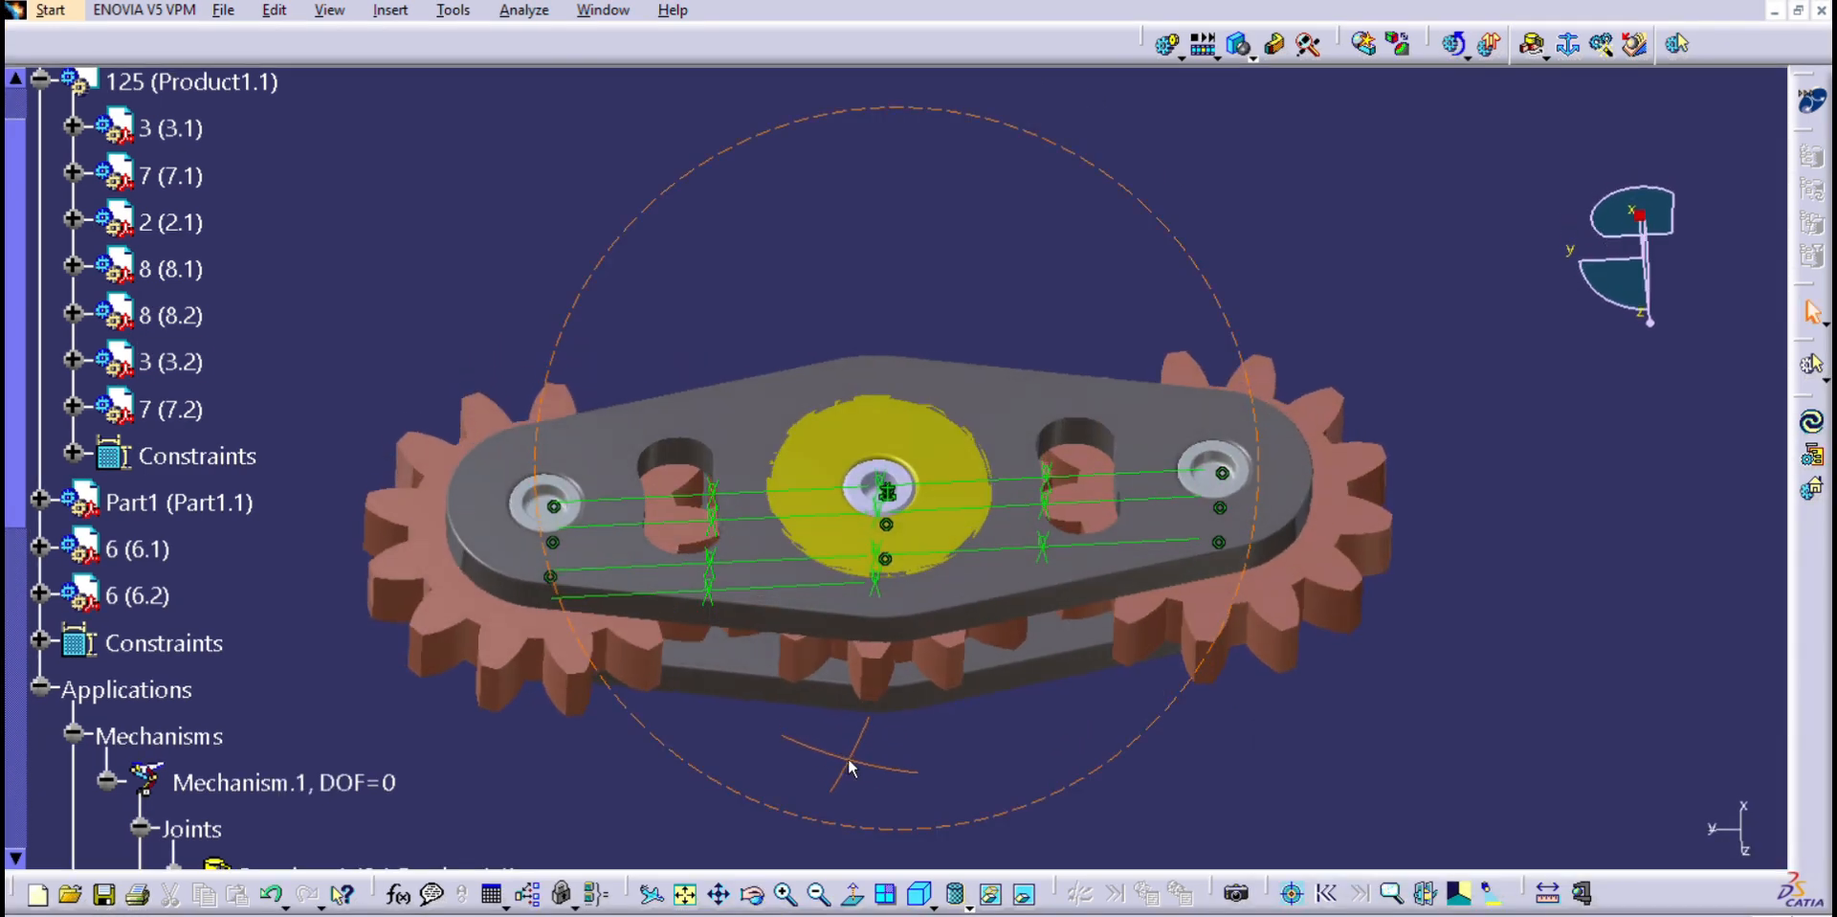
{"action": "left_click", "coordinate": [1169, 44]}
{"action": "left_click", "coordinate": [1405, 779]}
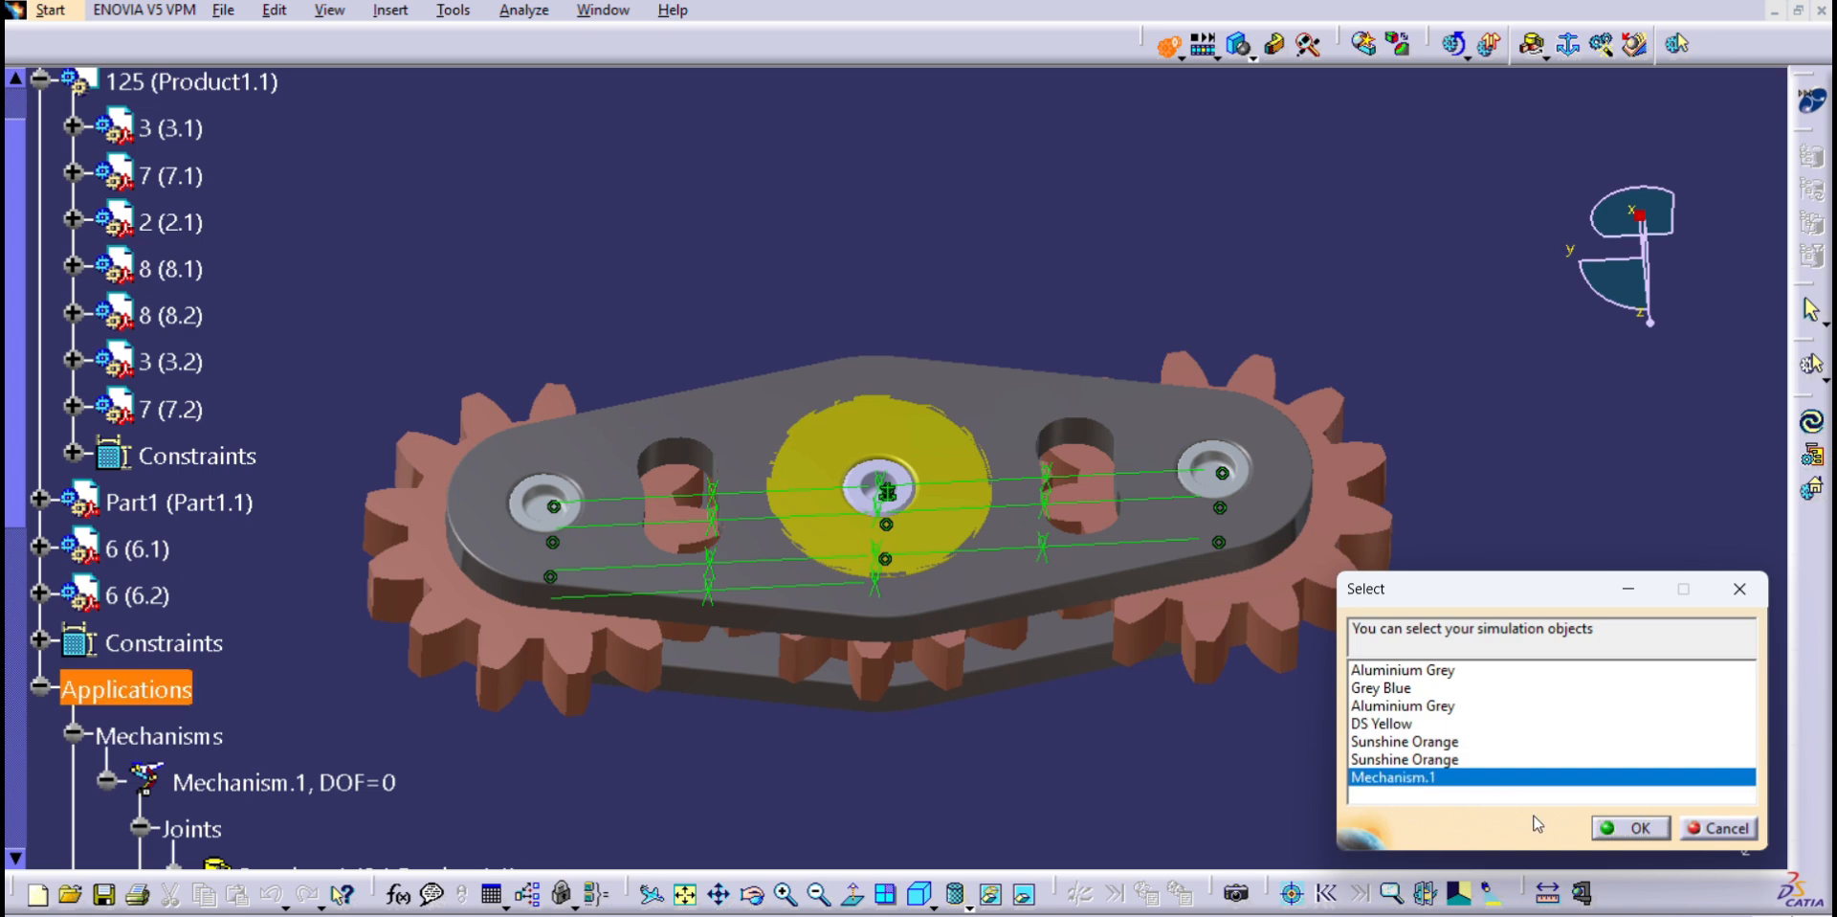
{"action": "left_click", "coordinate": [1630, 828]}
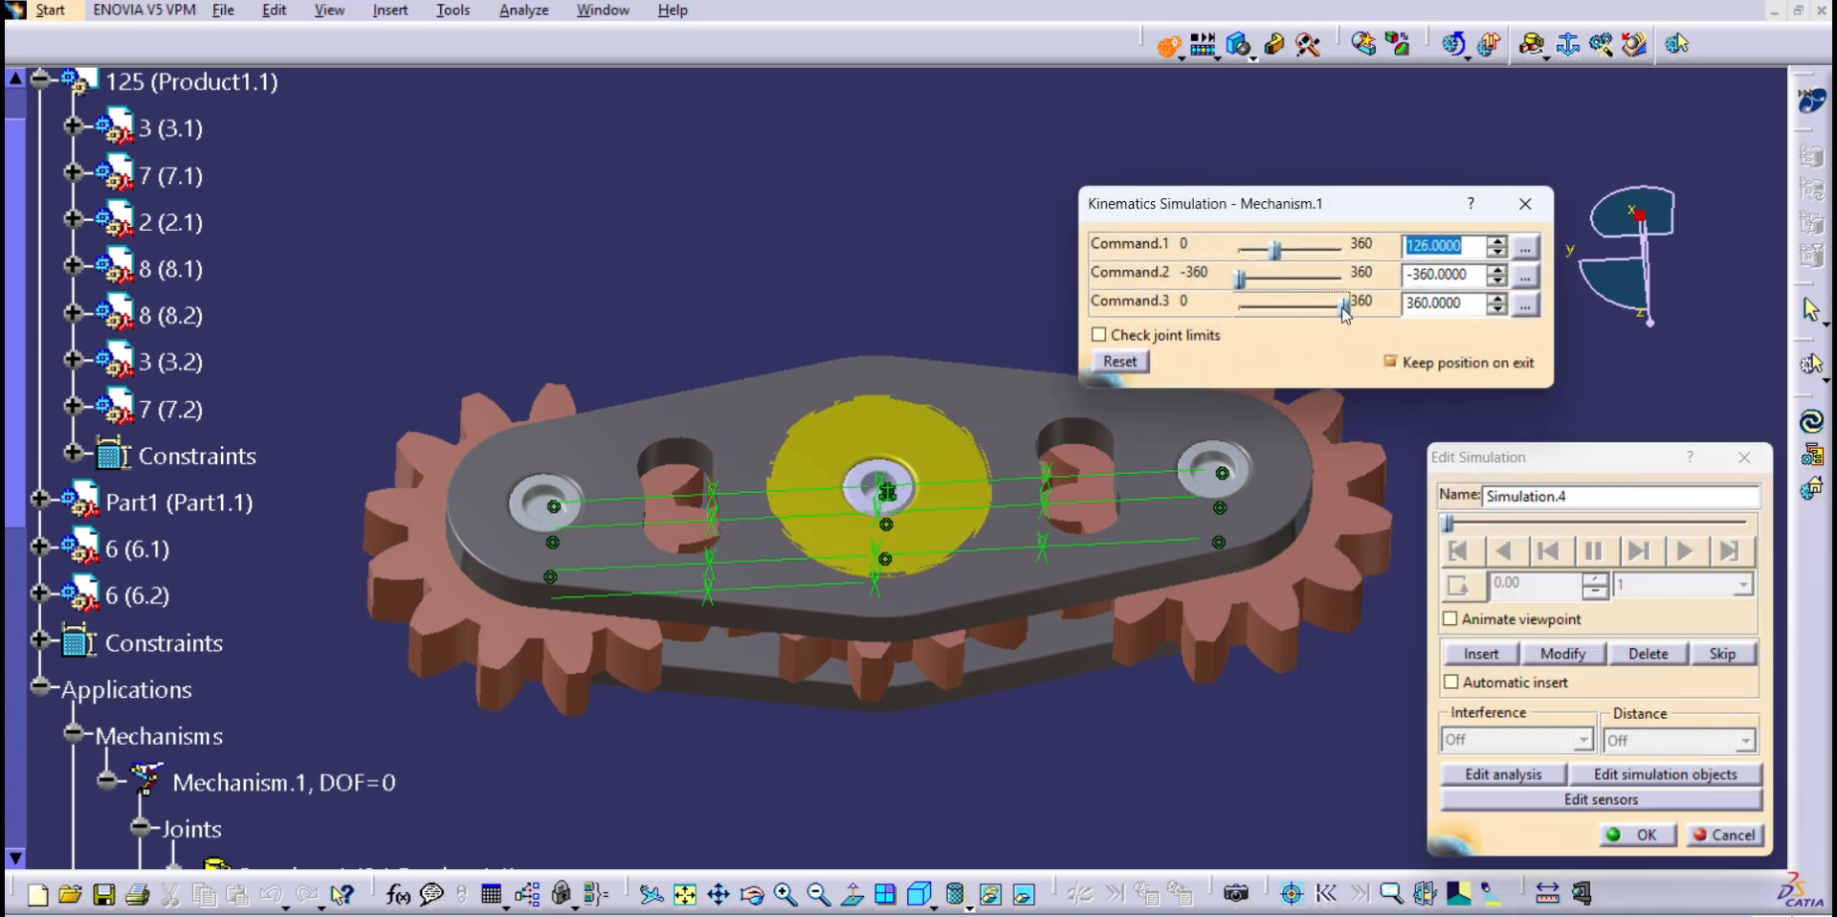
Step: Set Command.1 to 0, Command.2 to 360 and Command.3 to 0, and insert that position into the simulation
{"action": "left_click_drag", "start_coordinate": [1344, 311], "coordinate": [1353, 249]}
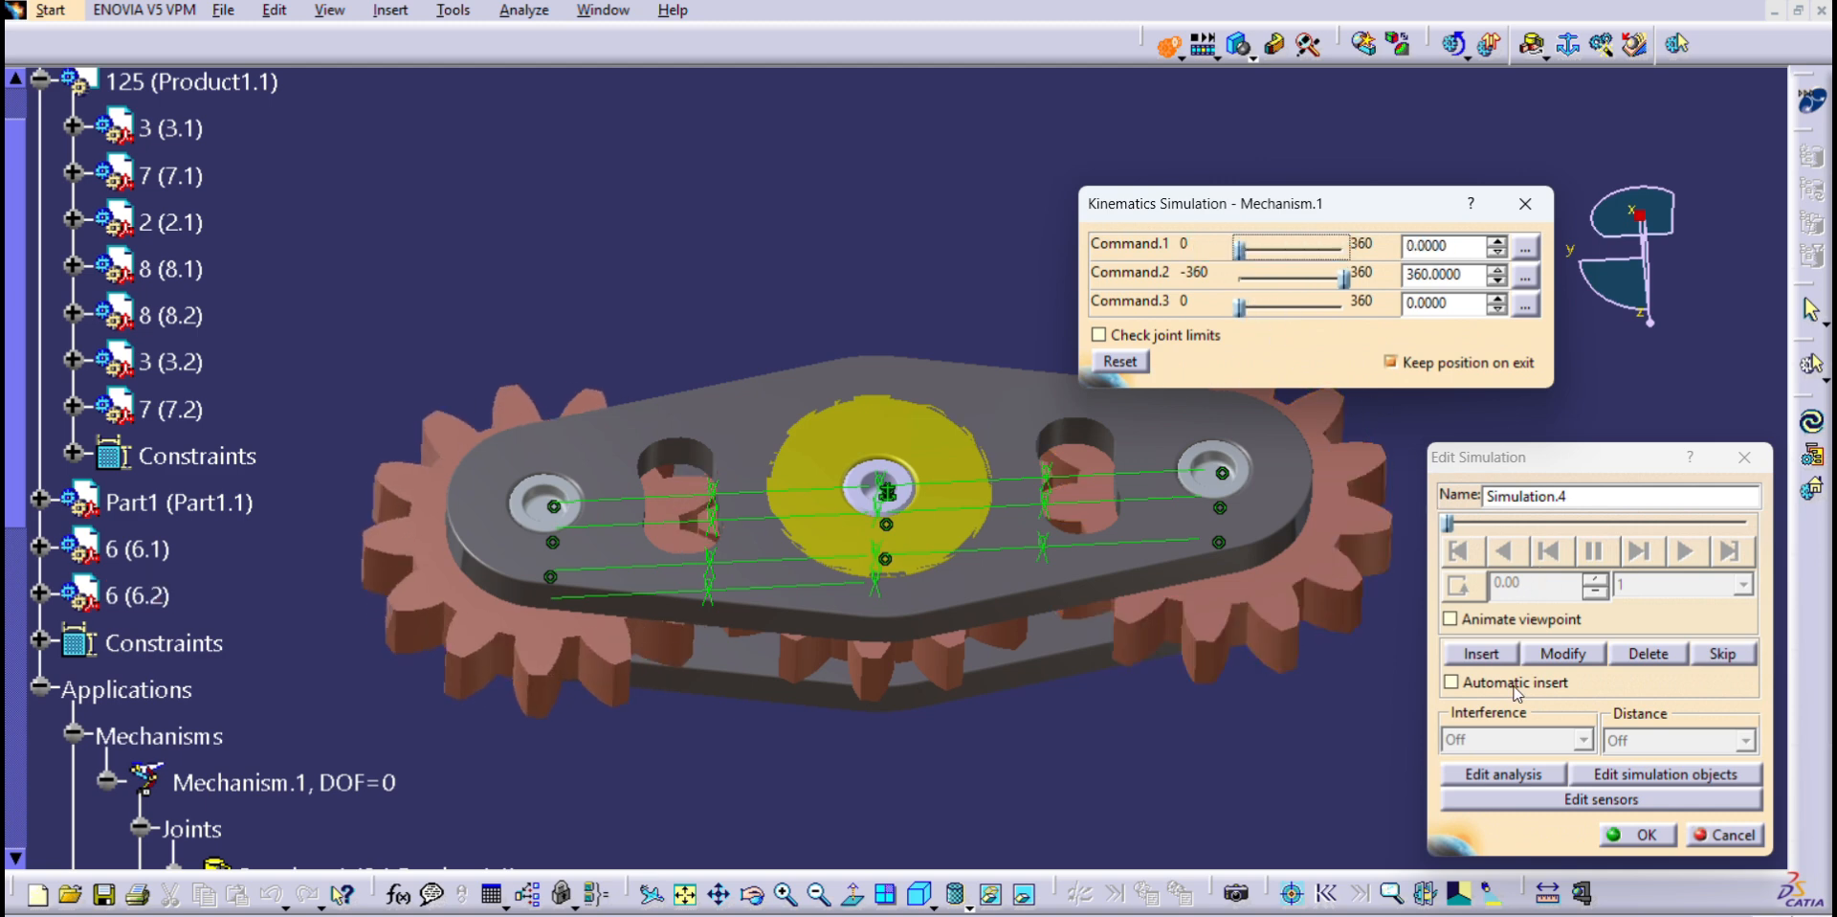
{"action": "left_click", "coordinate": [1482, 654]}
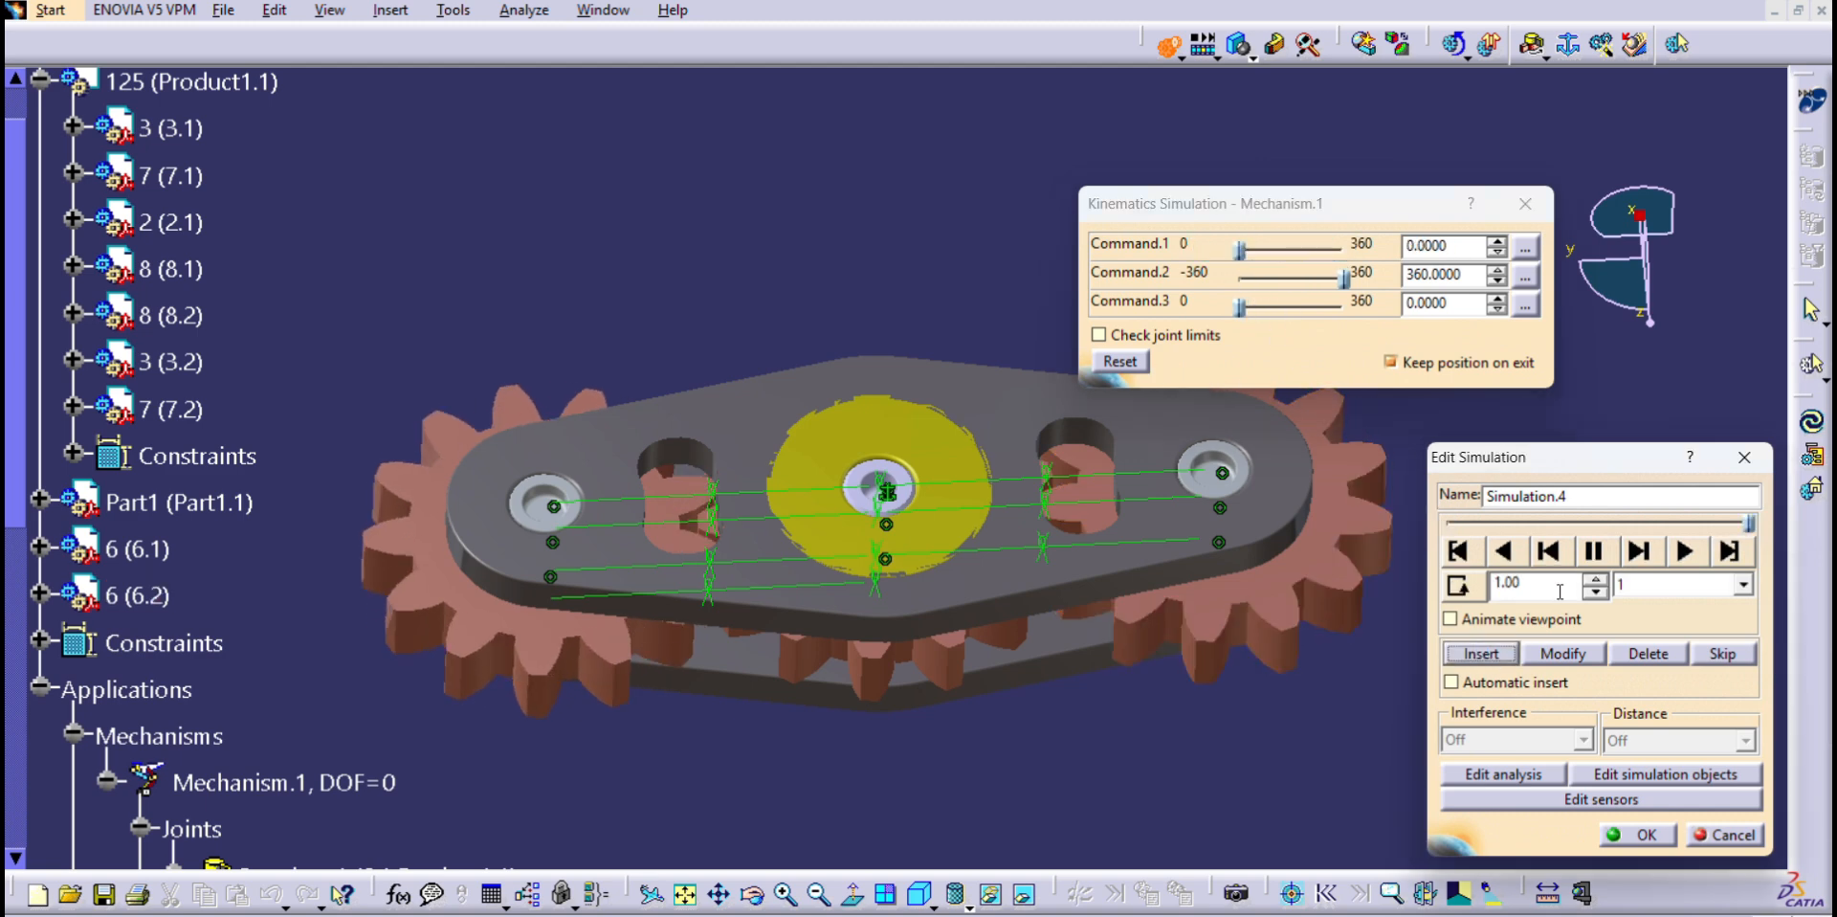
{"action": "left_click", "coordinate": [1525, 204]}
Step: Set the simulation's interpolation step to 0.04, change its loop mode and play it forward
{"action": "left_click", "coordinate": [1744, 584]}
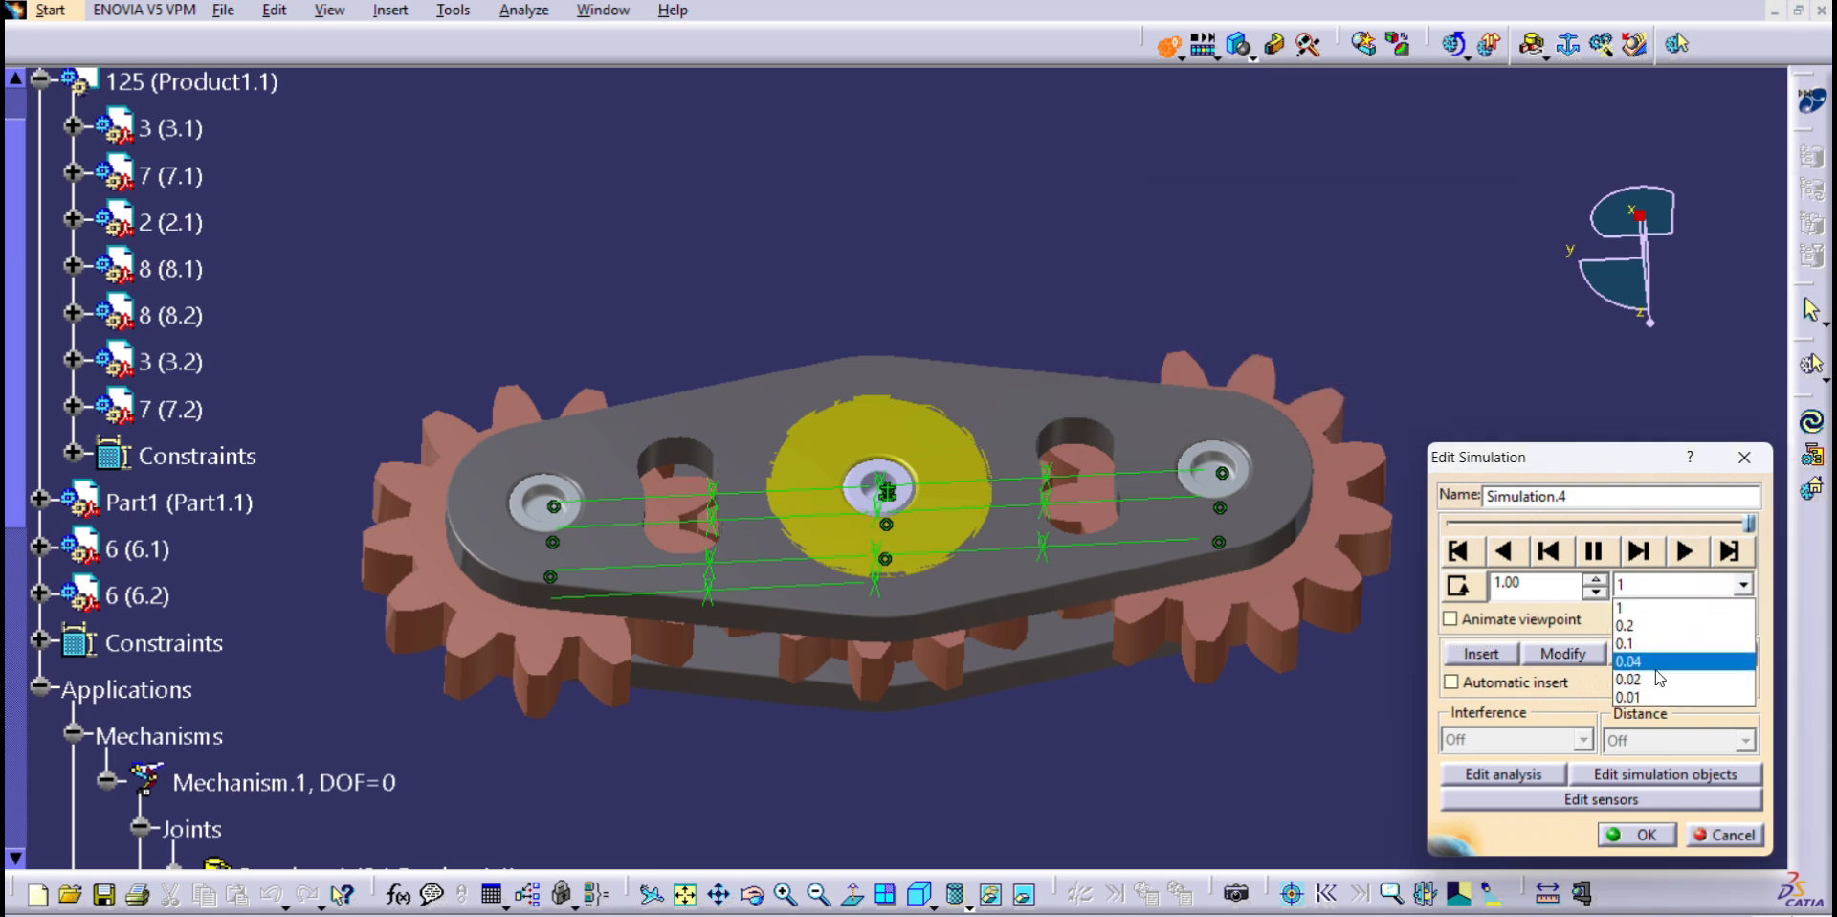
{"action": "left_click", "coordinate": [1657, 660]}
{"action": "left_click", "coordinate": [1459, 587]}
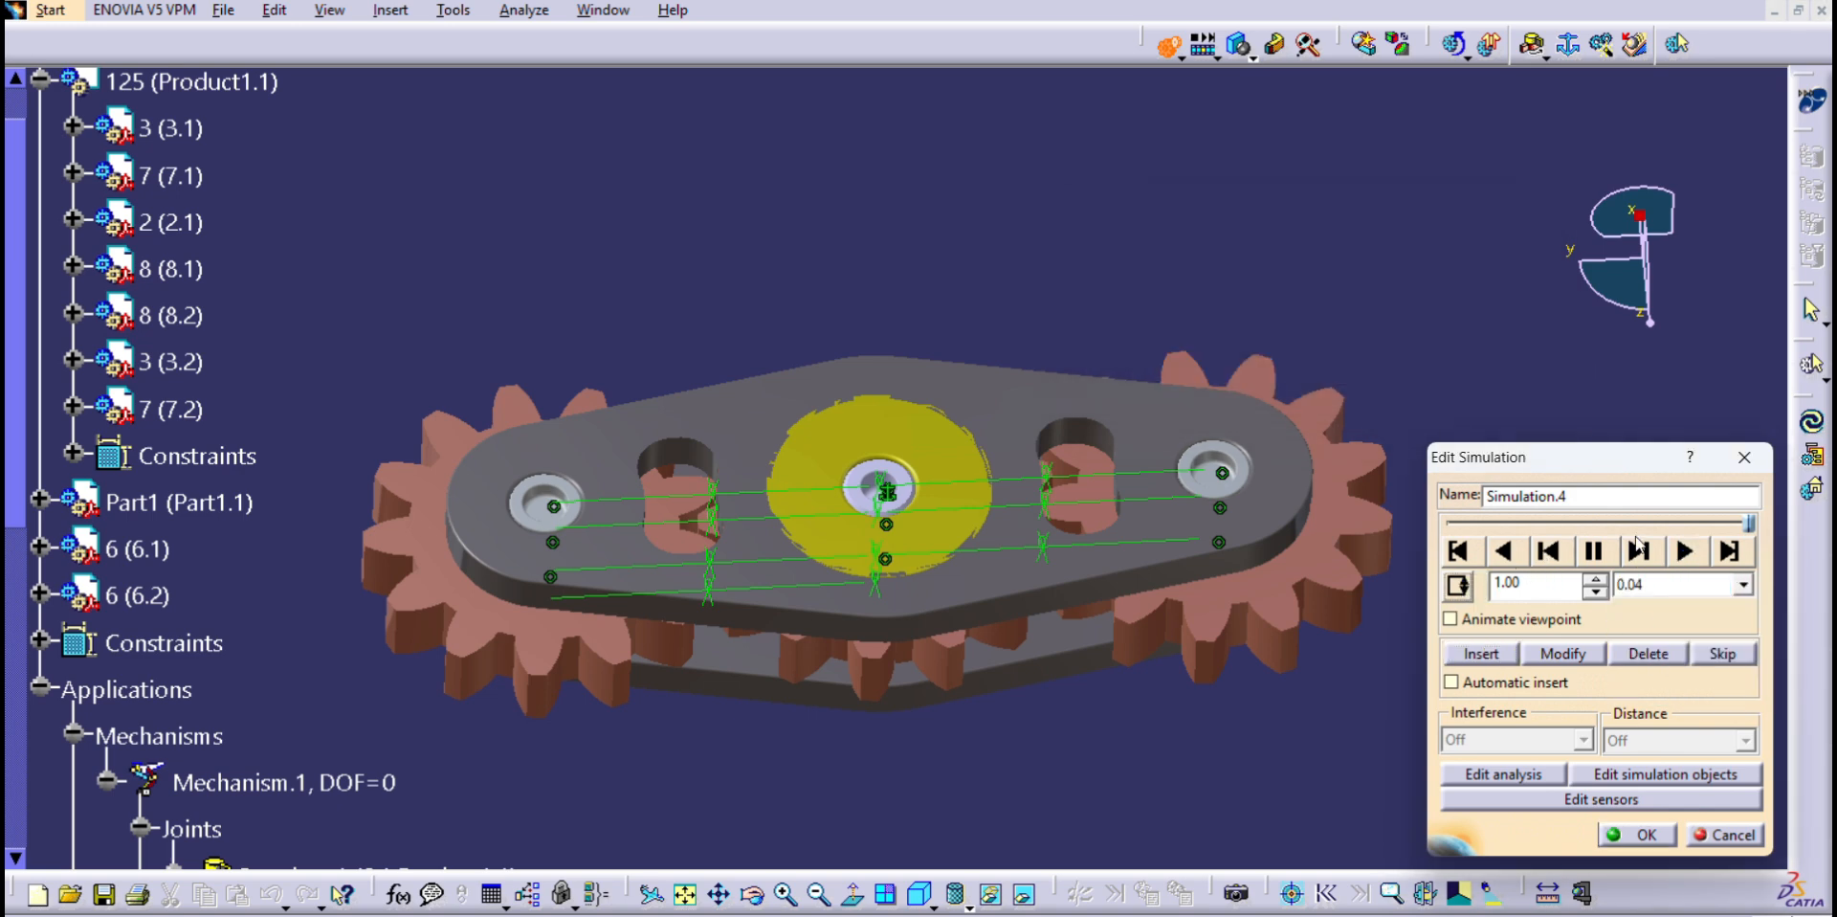
{"action": "left_click", "coordinate": [1689, 553]}
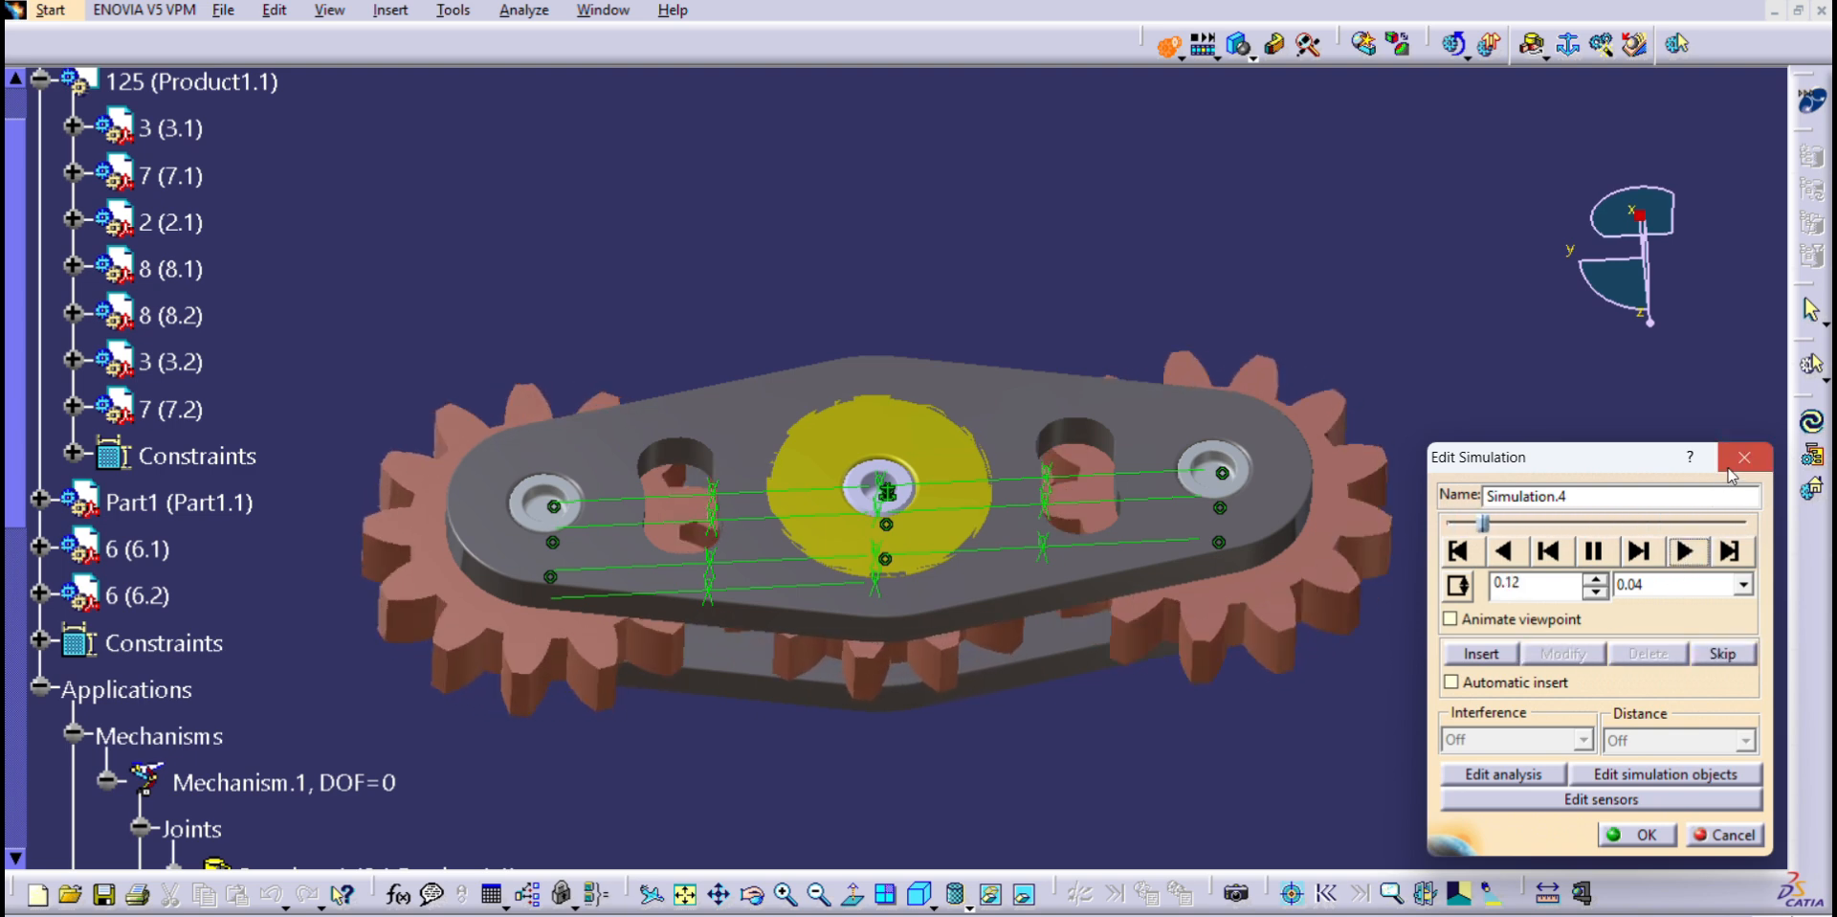
Step: Close the running simulation and create a new one with Mechanism.1 as its simulation object
{"action": "left_click", "coordinate": [1169, 57]}
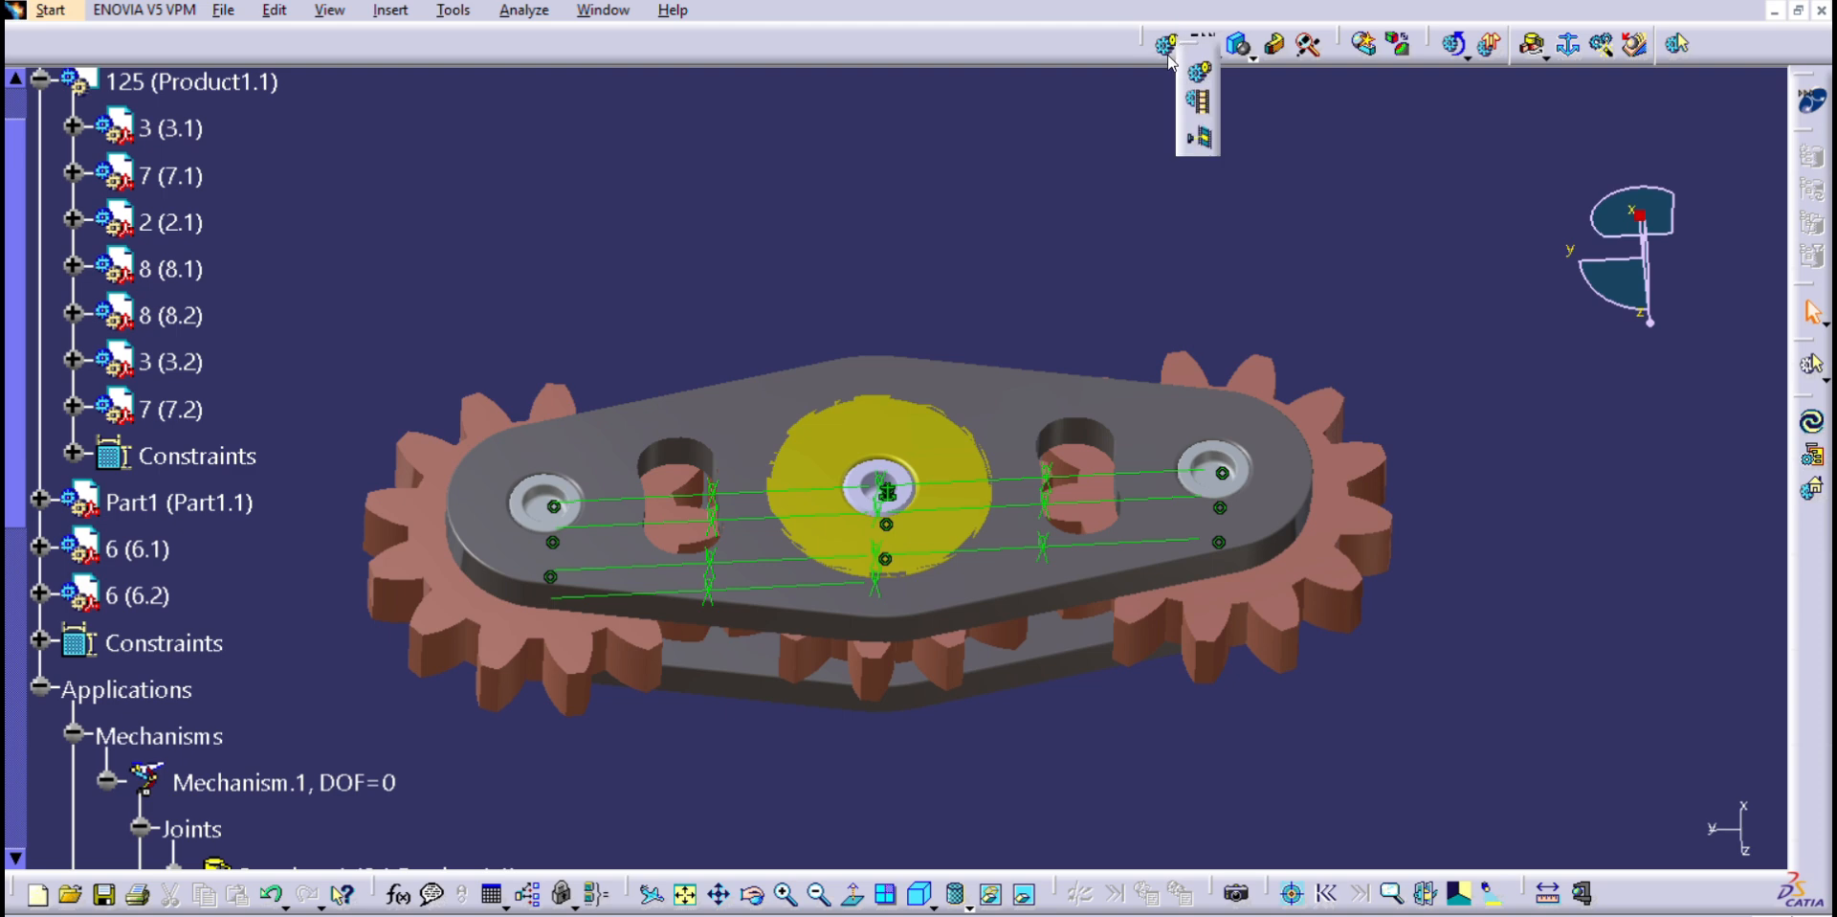
{"action": "left_click", "coordinate": [1201, 73]}
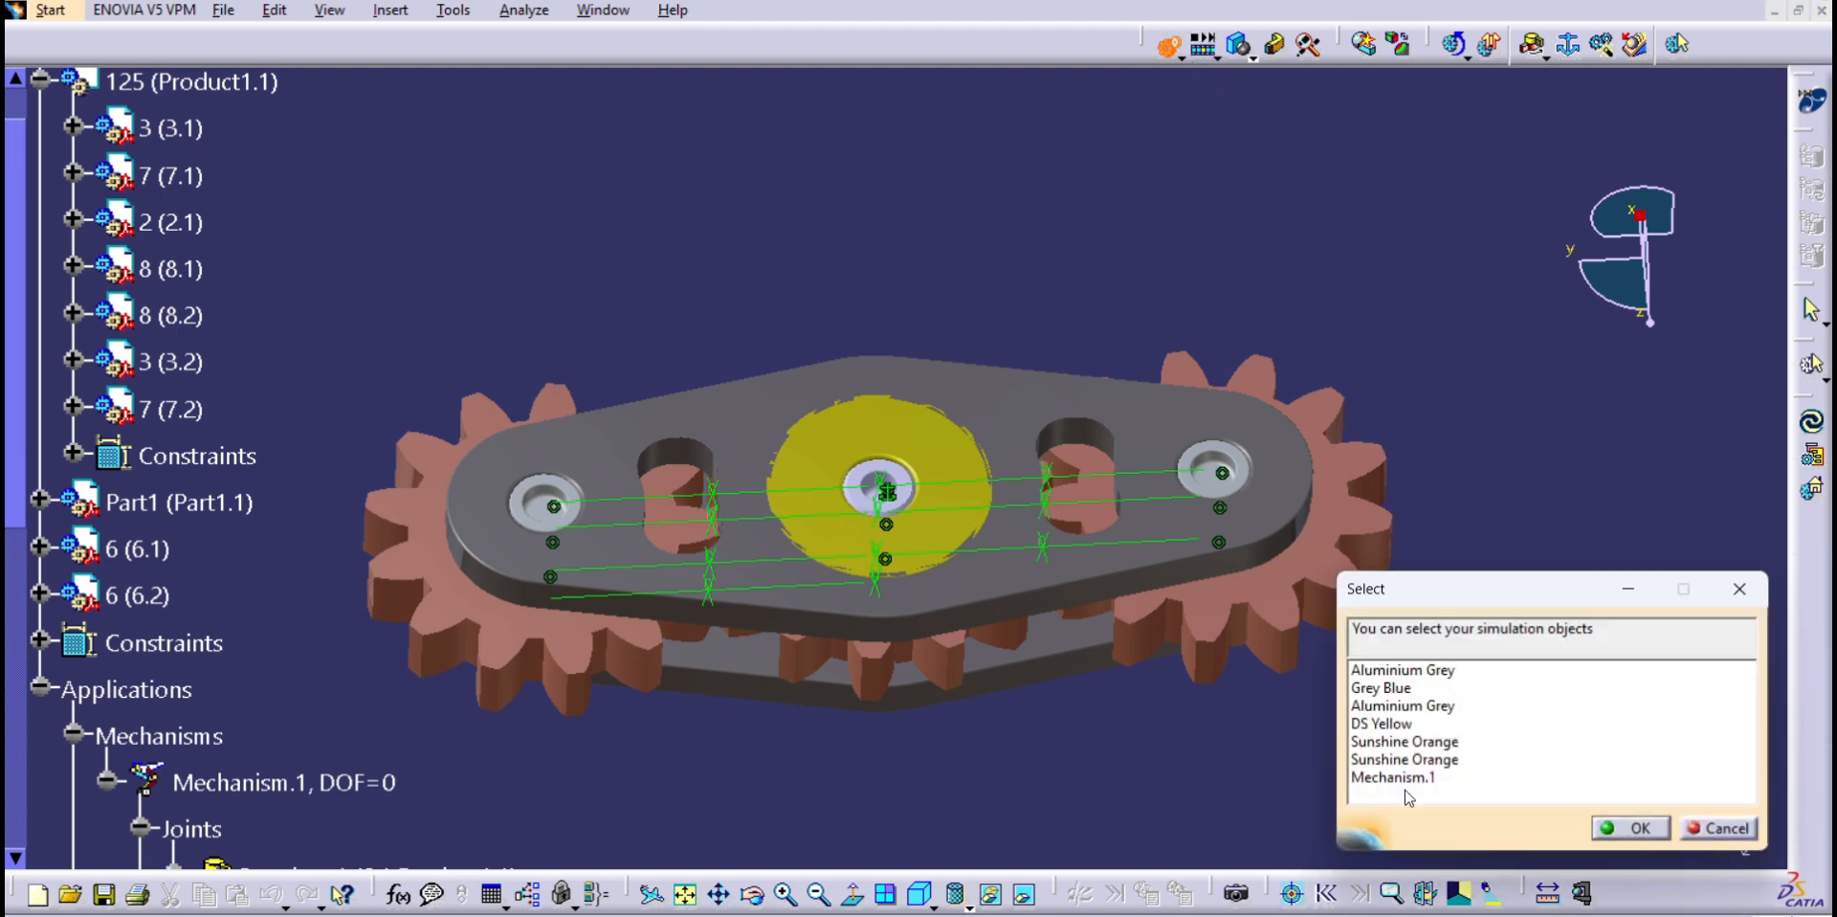
{"action": "left_click", "coordinate": [1458, 779]}
{"action": "left_click", "coordinate": [1631, 827]}
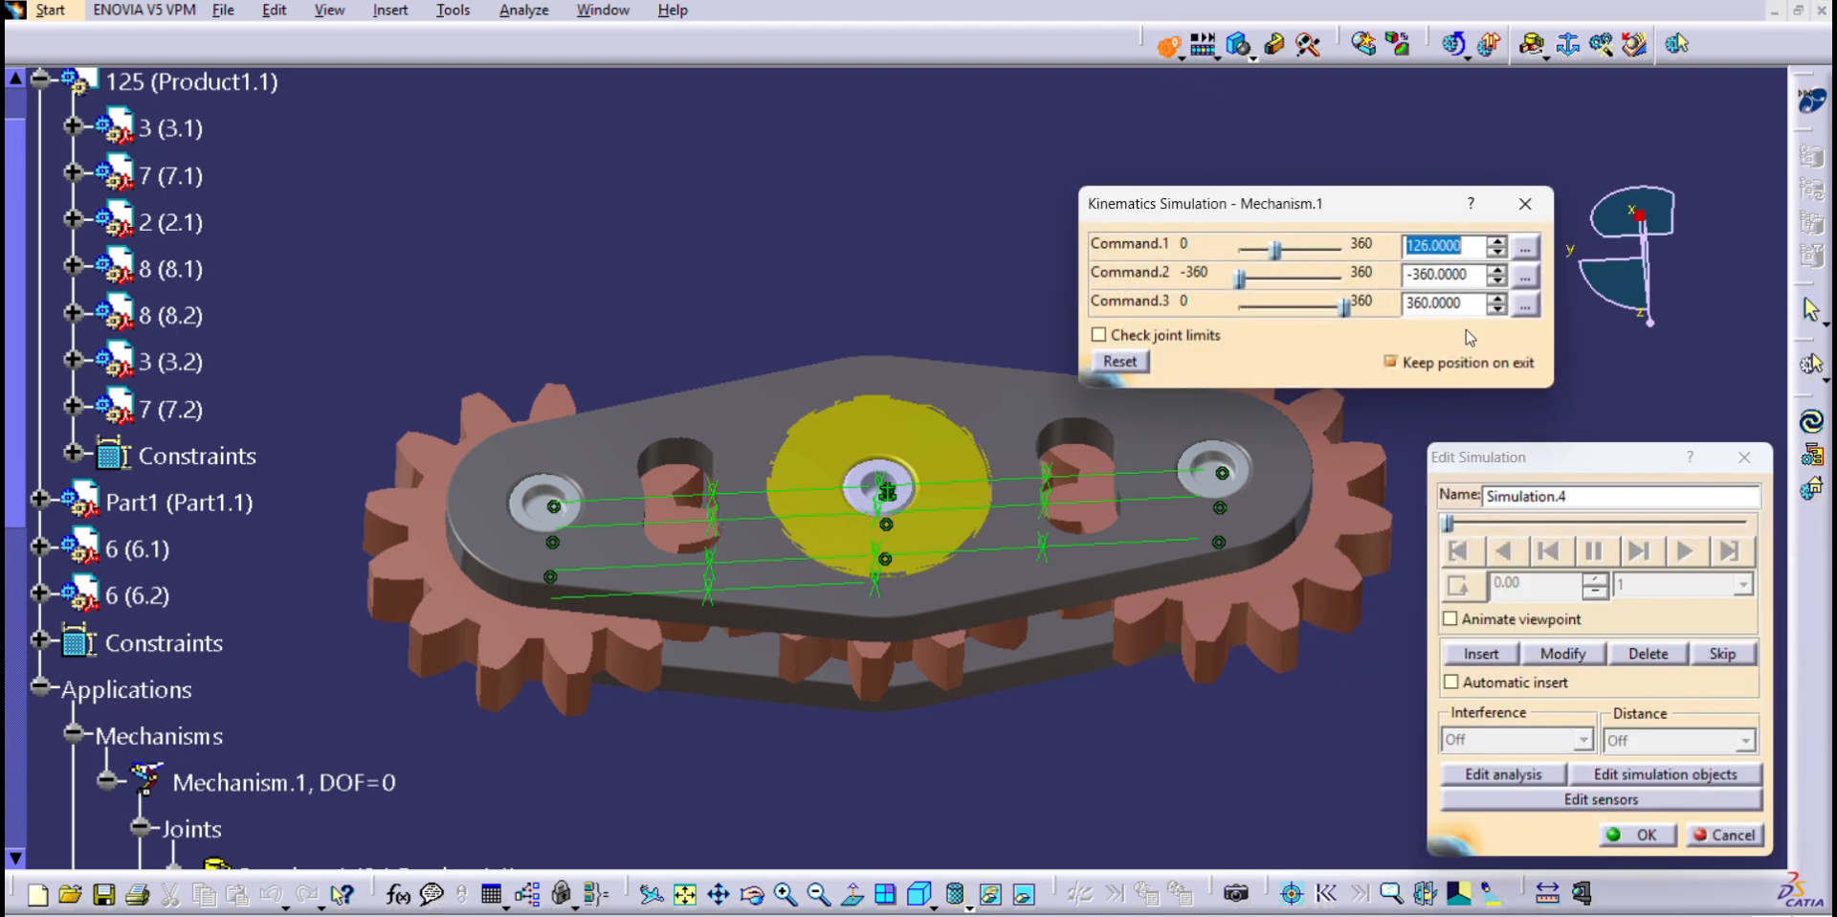
Step: Set the lowest slider value of Command.1 and Command.3 to -360, keeping the Command.2 range at -360 to 360
{"action": "left_click", "coordinate": [1525, 248]}
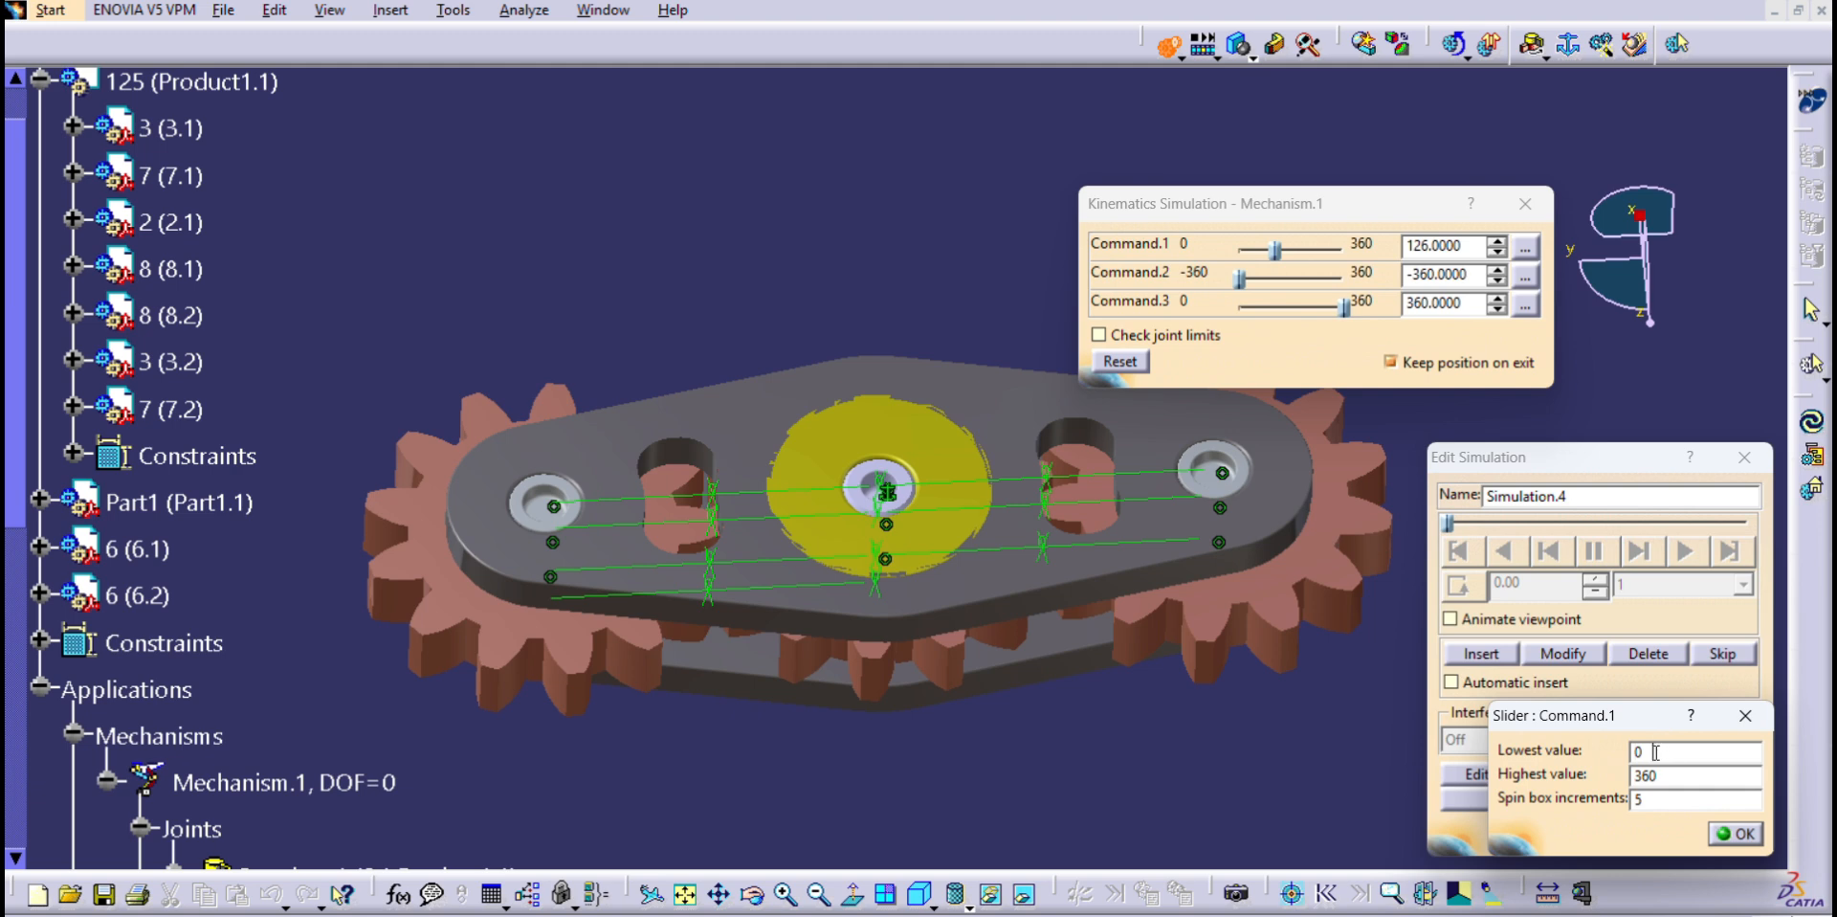
{"action": "type", "text": "-36"}
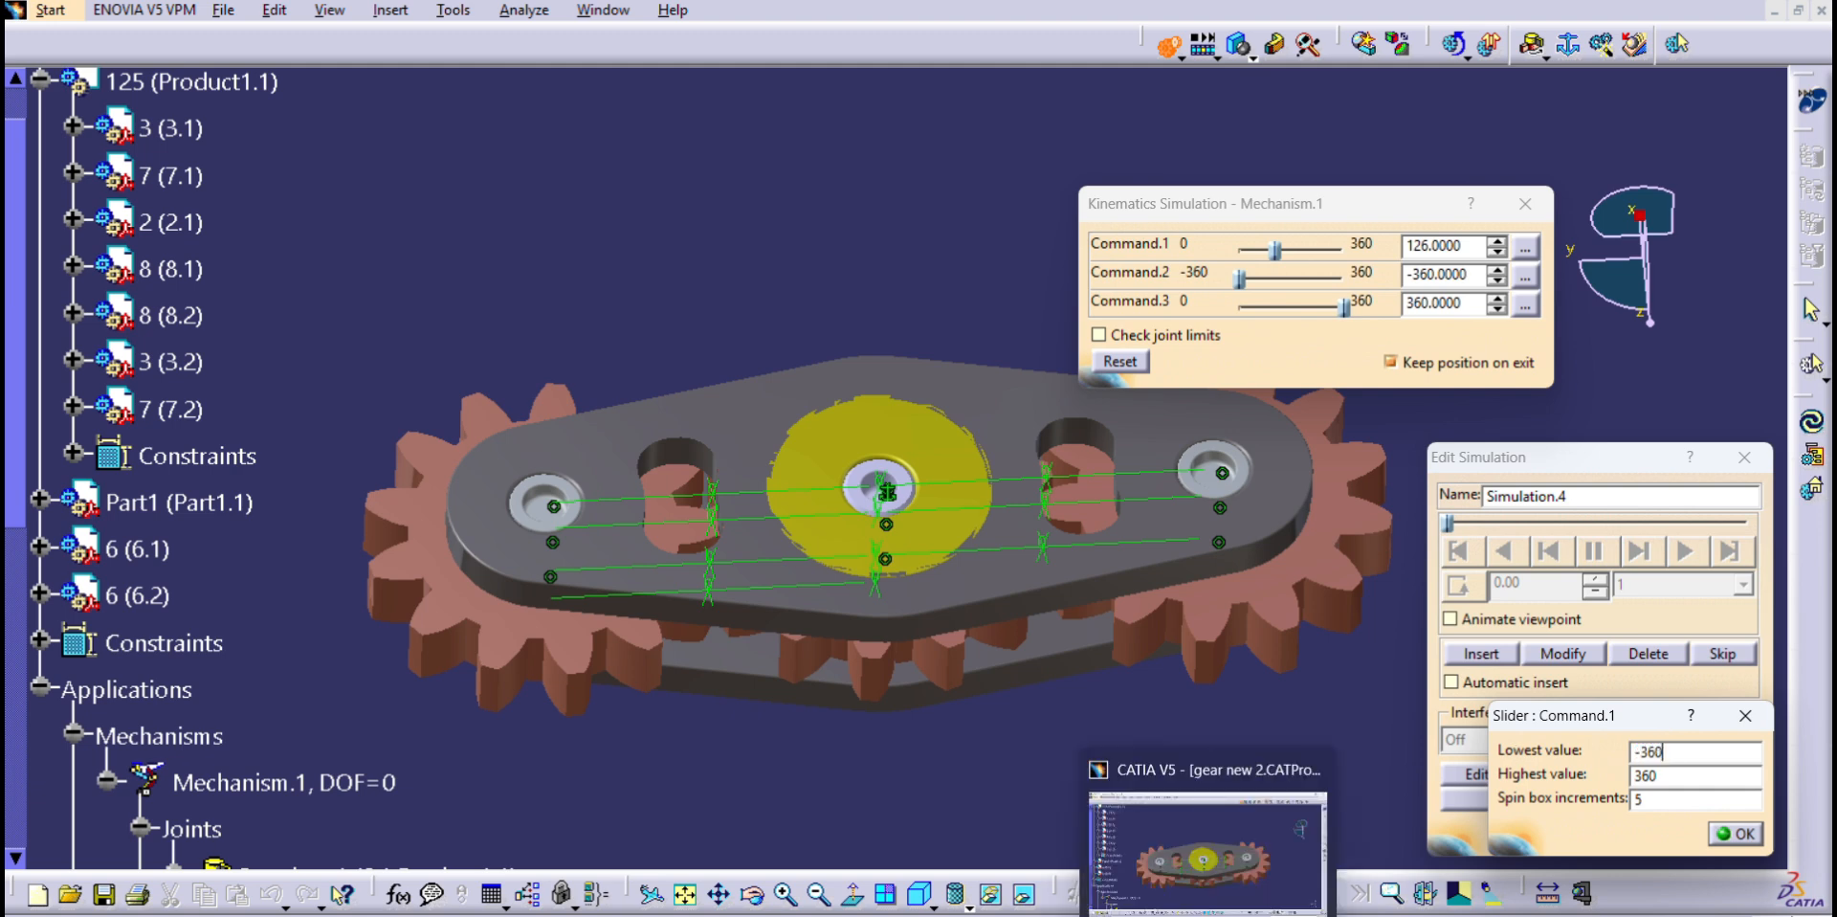
{"action": "left_click", "coordinate": [1739, 831]}
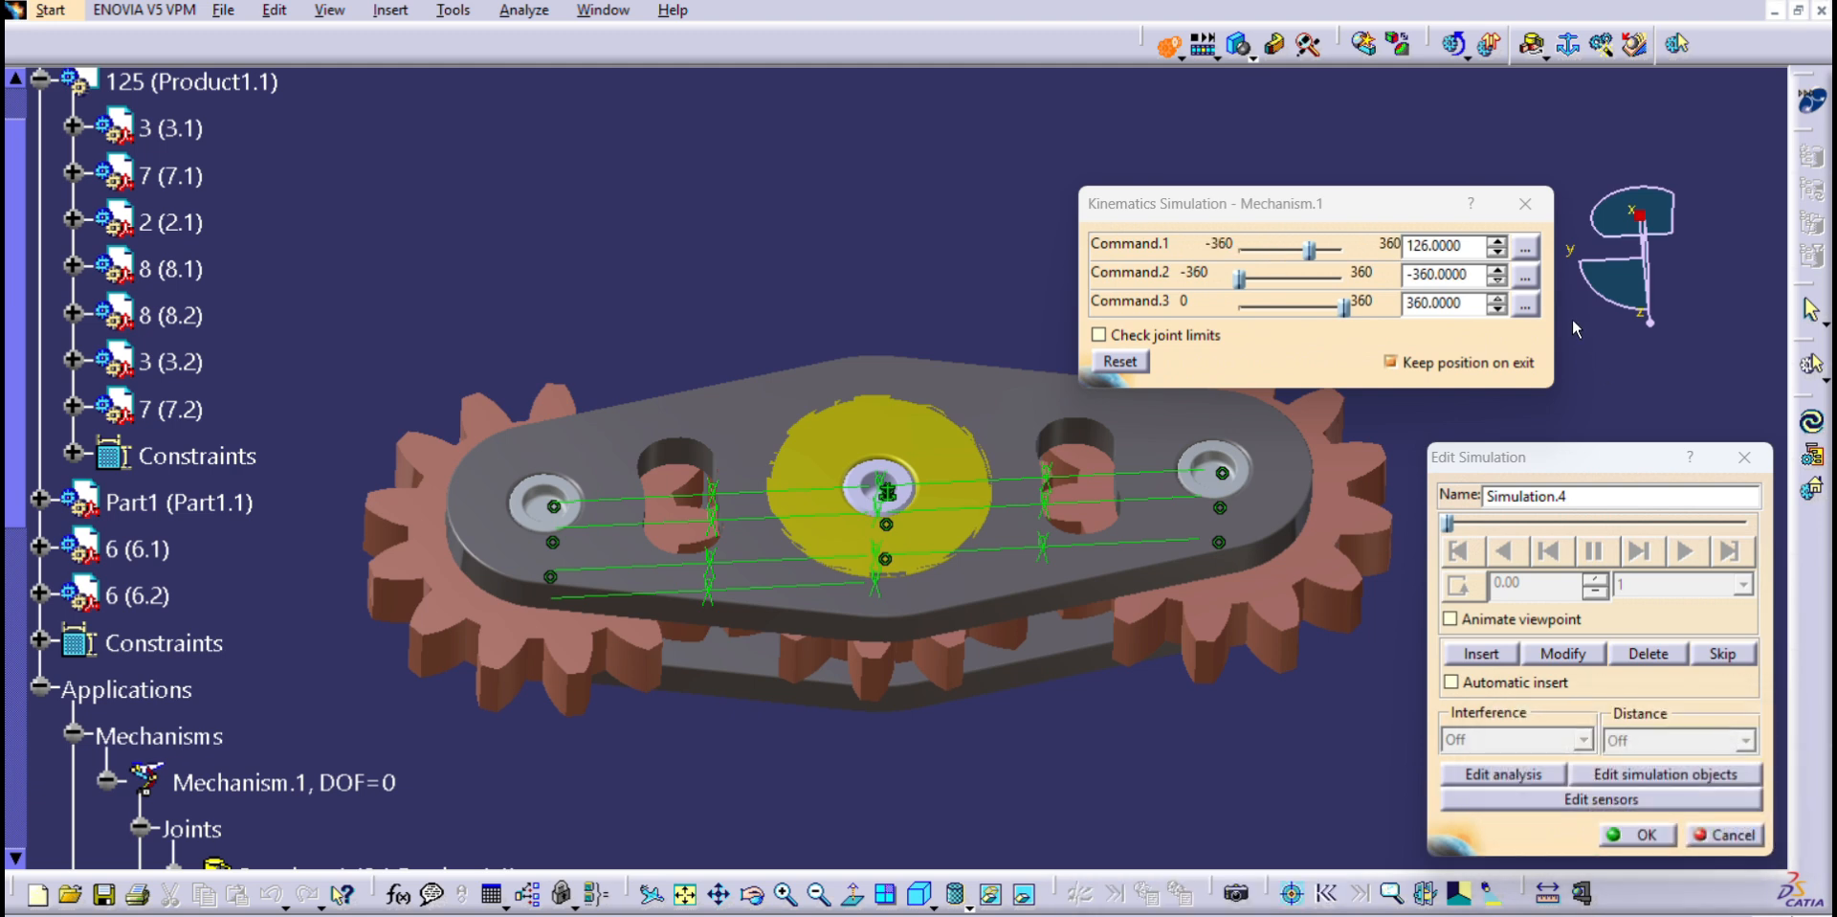
{"action": "left_click", "coordinate": [1525, 275]}
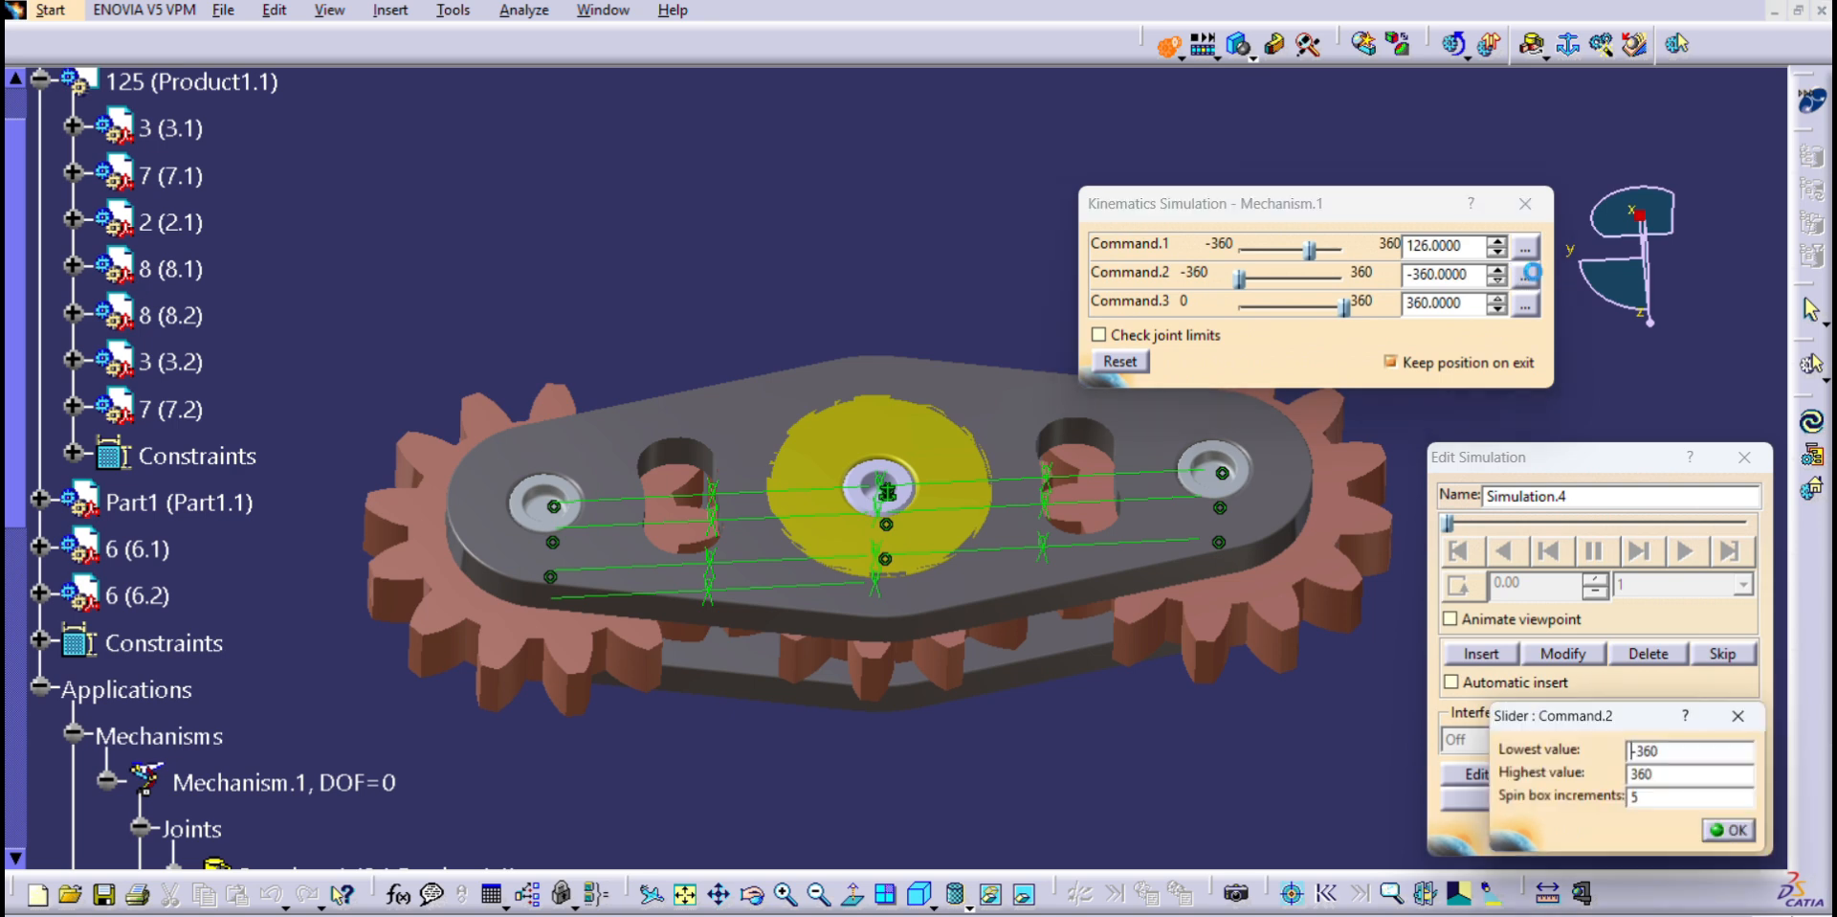
{"action": "left_click", "coordinate": [1734, 832]}
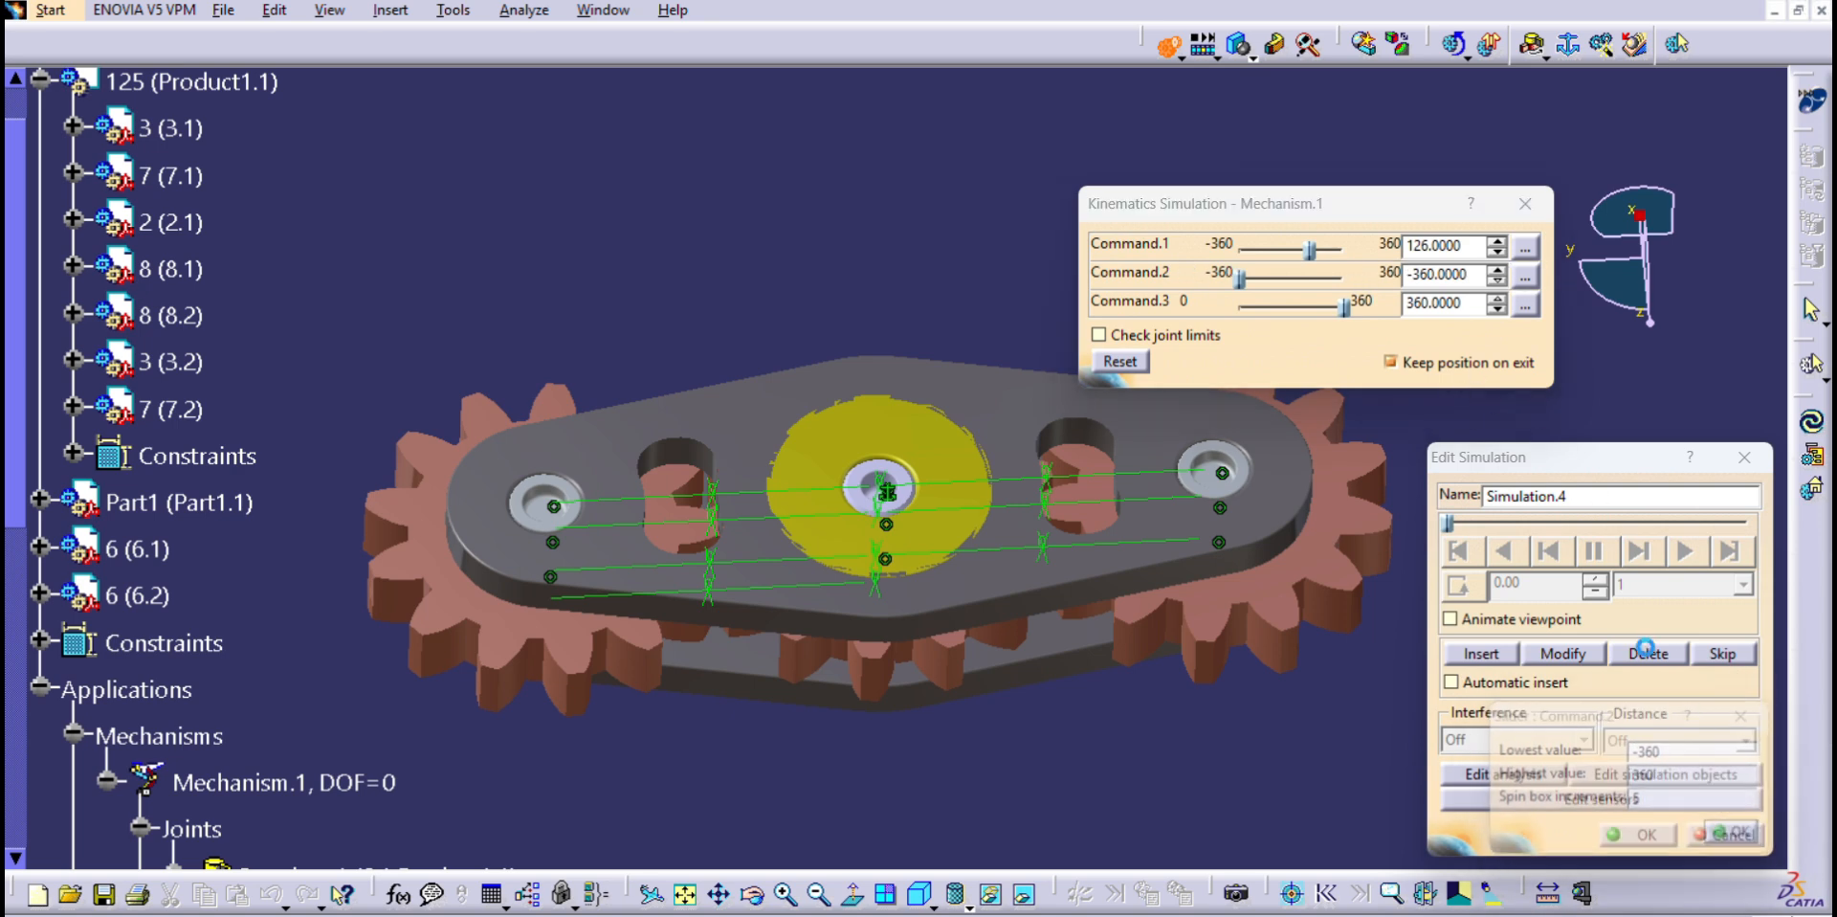
{"action": "left_click", "coordinate": [1525, 305]}
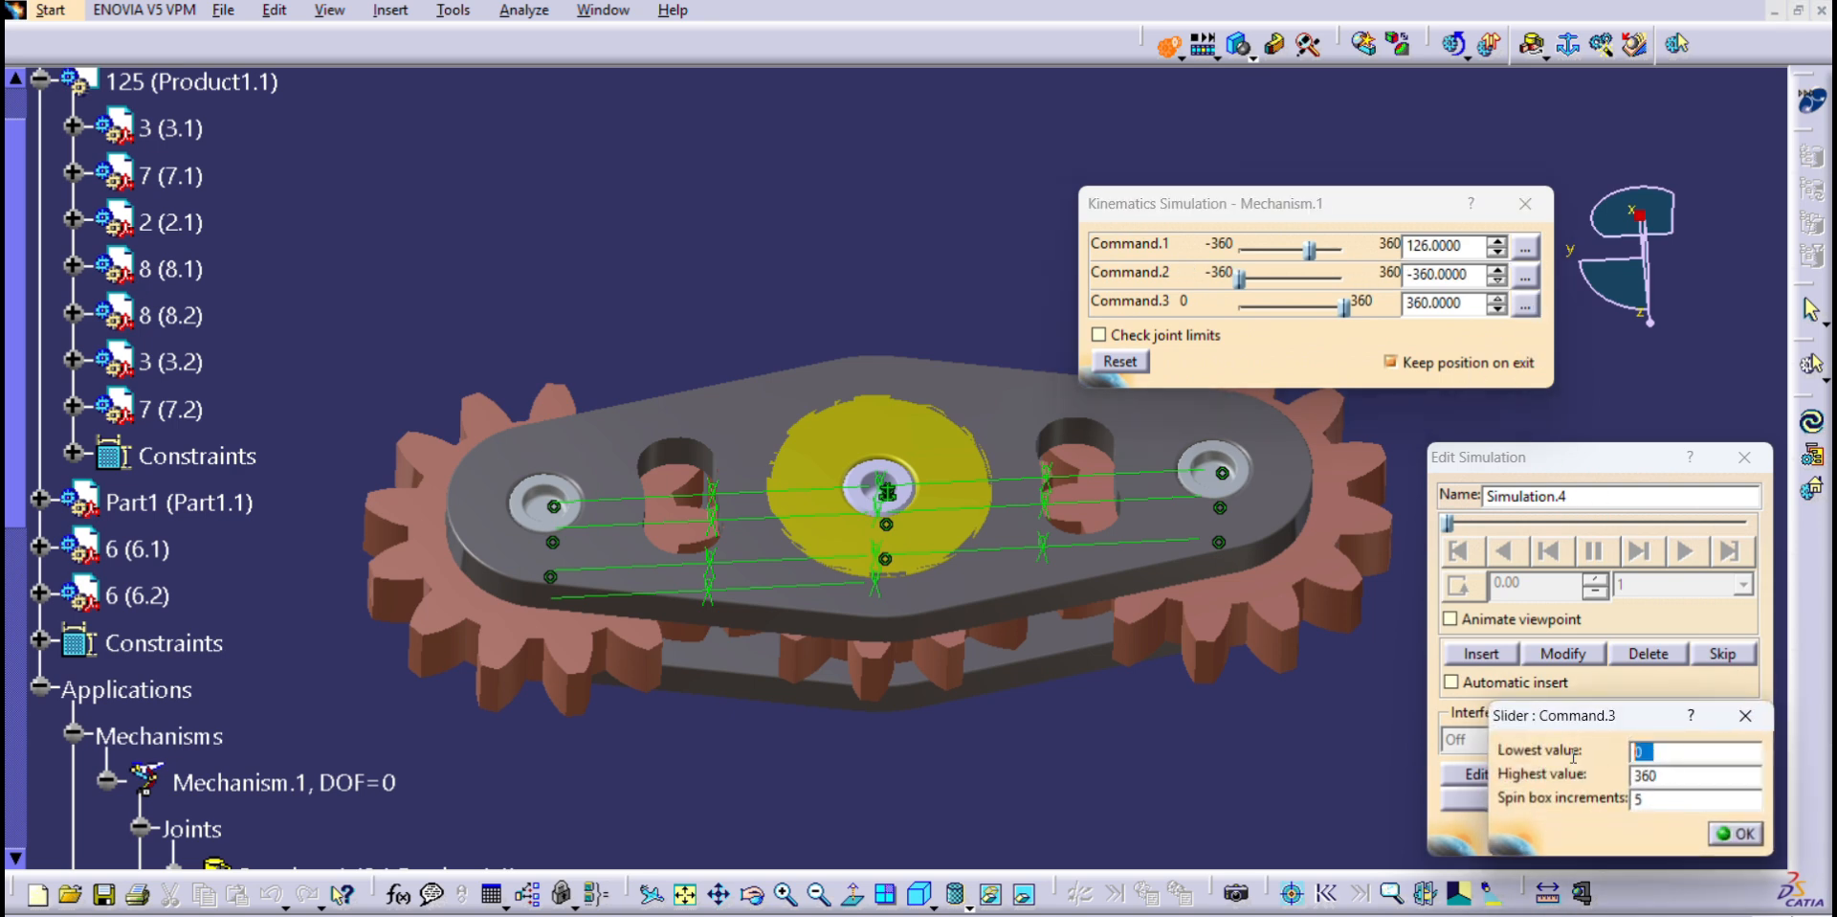
{"action": "type", "text": "-36"}
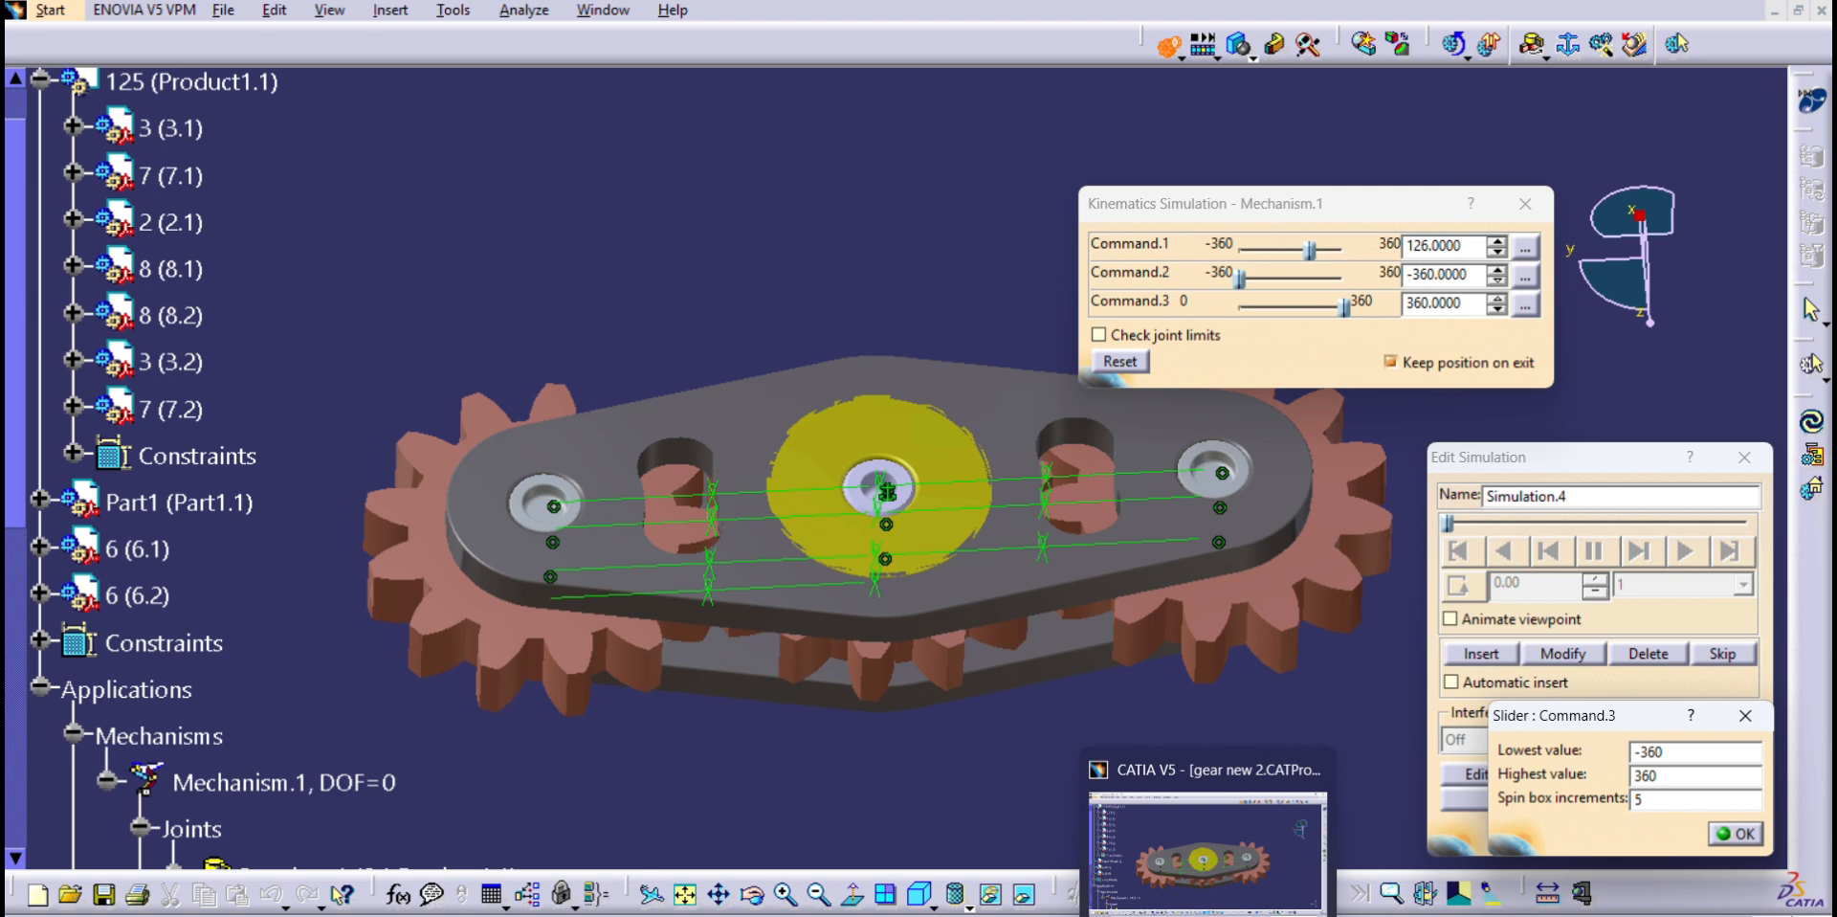
{"action": "left_click", "coordinate": [1734, 833]}
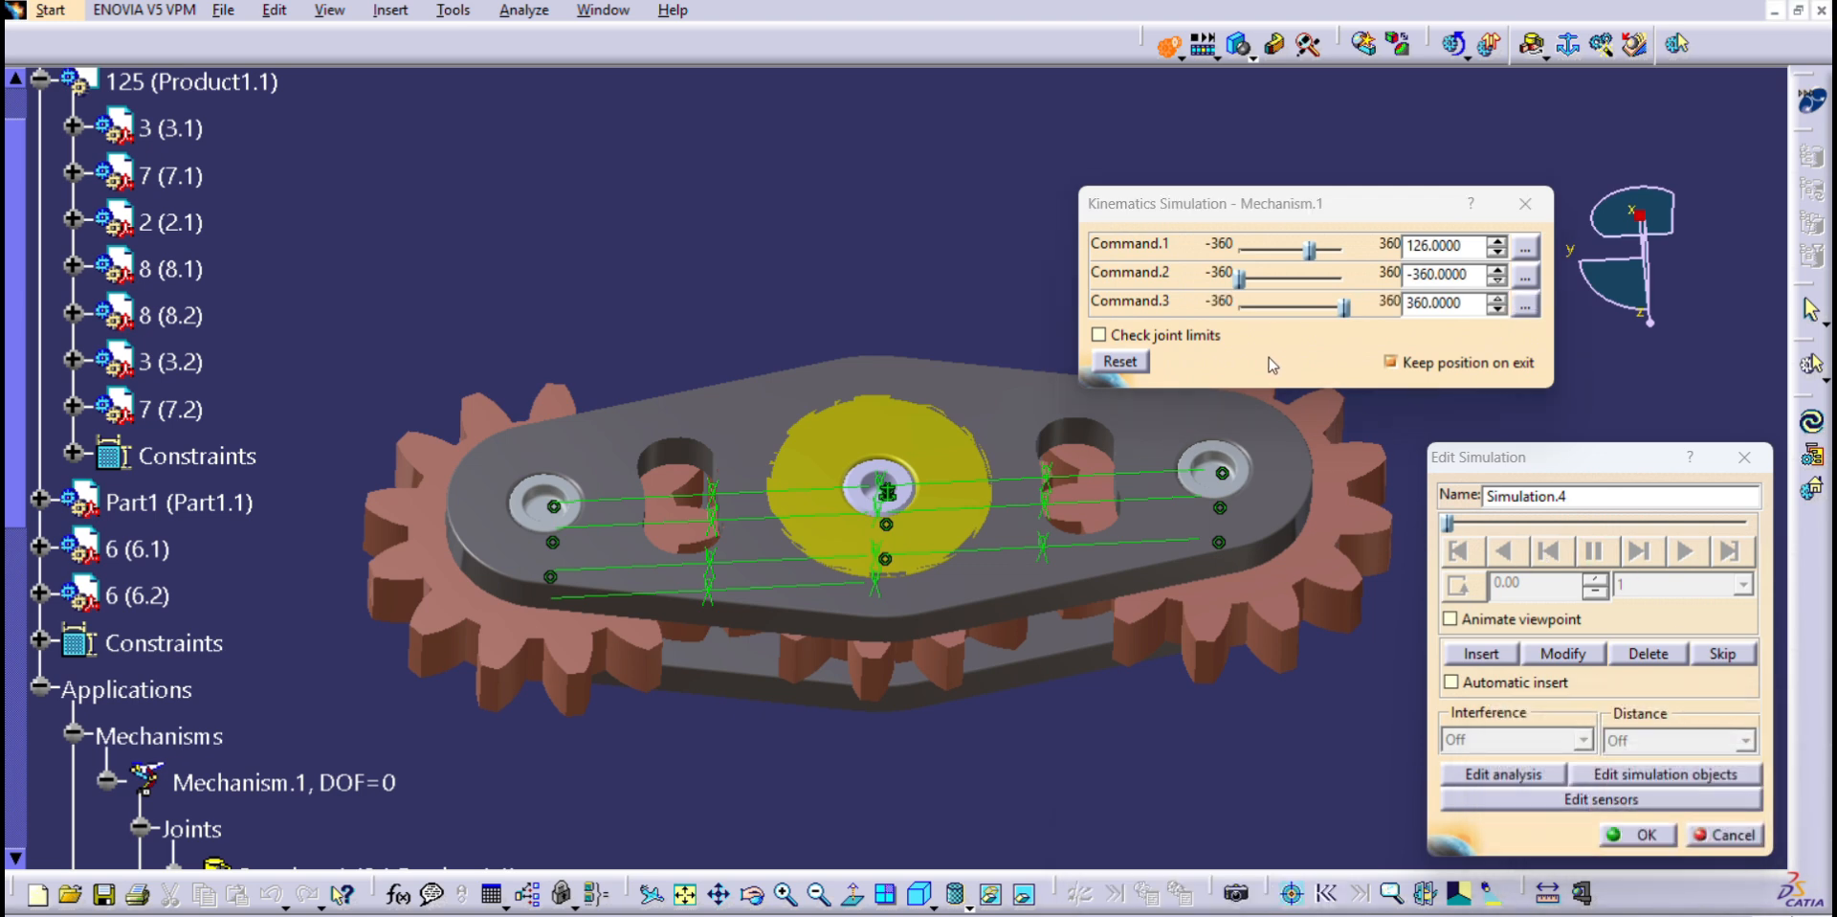
Step: Set Command.1 to -360, Command.2 to 360 and Command.3 to -360, turn off keeping the position on exit, and insert the position
{"action": "left_click_drag", "start_coordinate": [1241, 277], "coordinate": [1197, 247]}
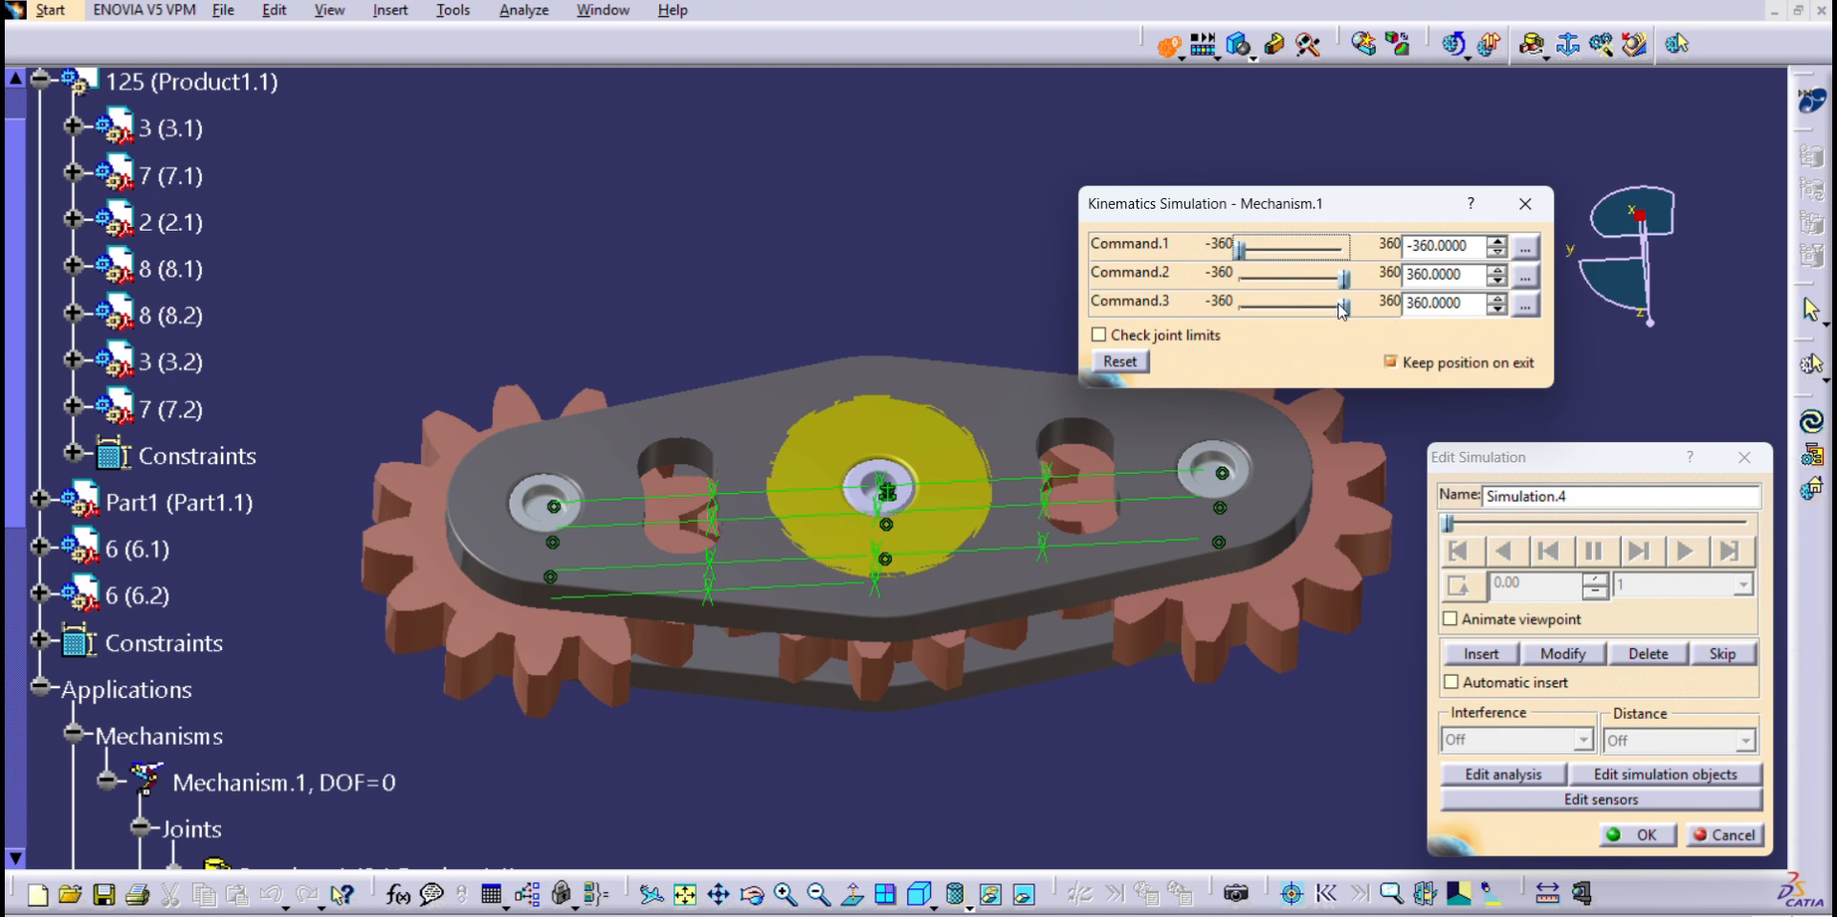
{"action": "left_click_drag", "start_coordinate": [1343, 308], "coordinate": [1189, 301]}
{"action": "left_click", "coordinate": [1391, 363]}
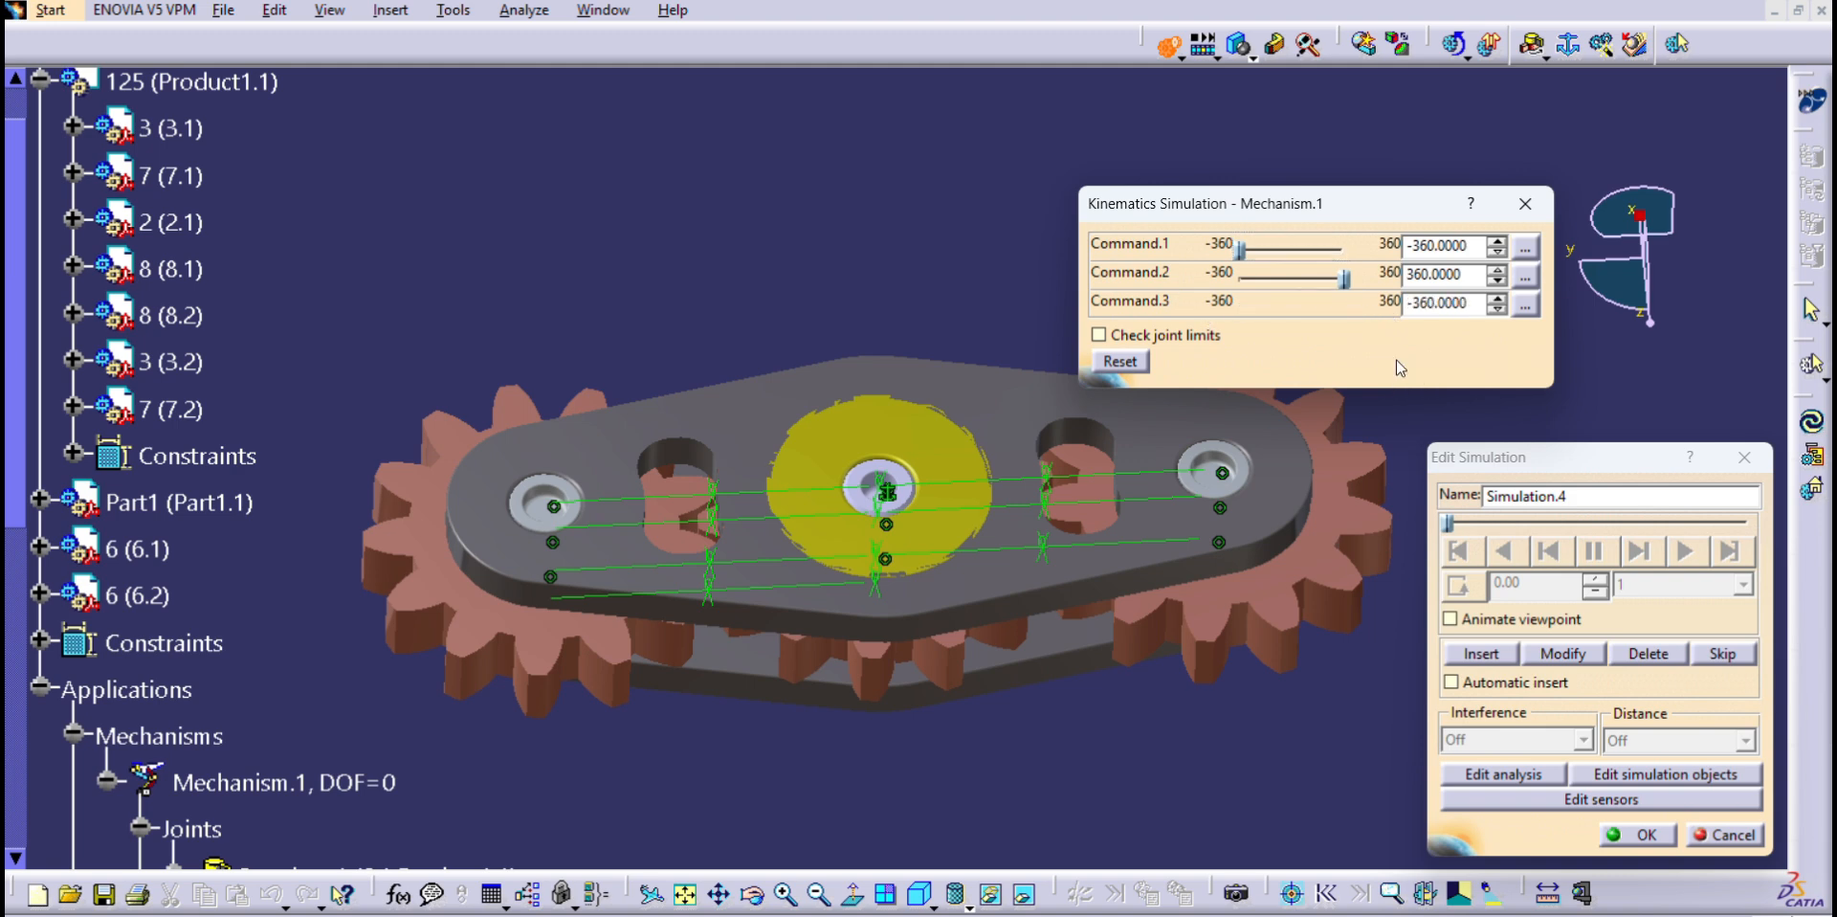
{"action": "left_click", "coordinate": [1492, 656]}
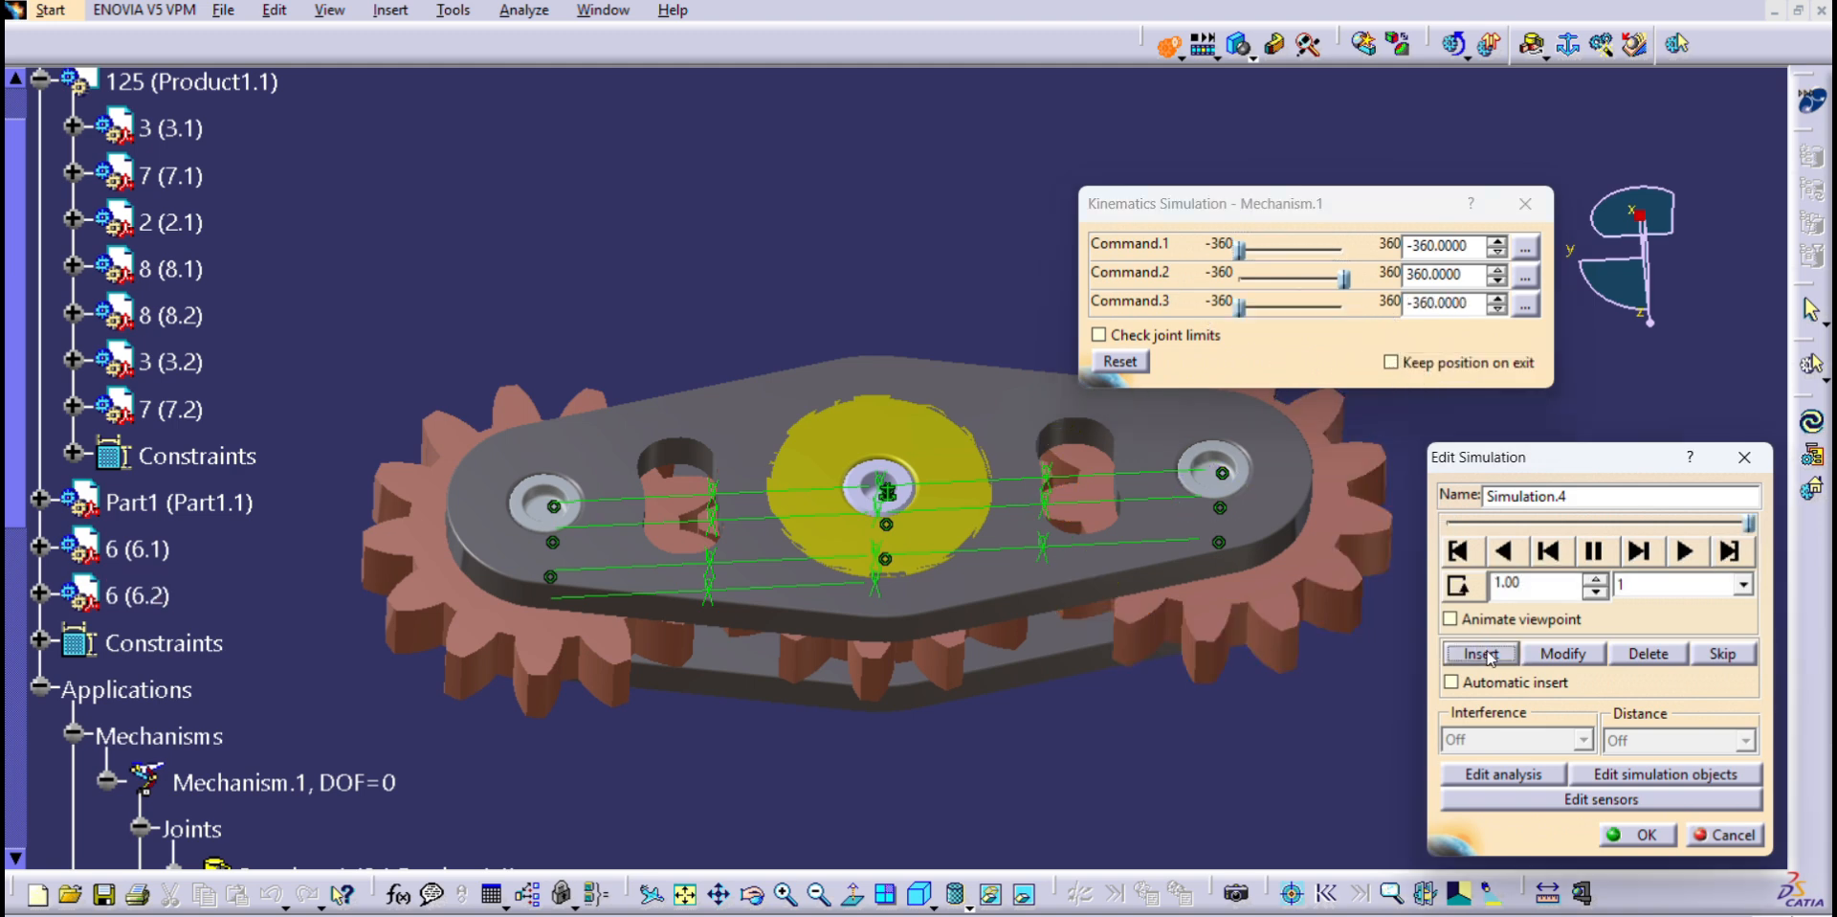
Step: Rewind the simulation, set its interpolation step to 0.04 and play it backward and forward
{"action": "left_click", "coordinate": [1504, 553]}
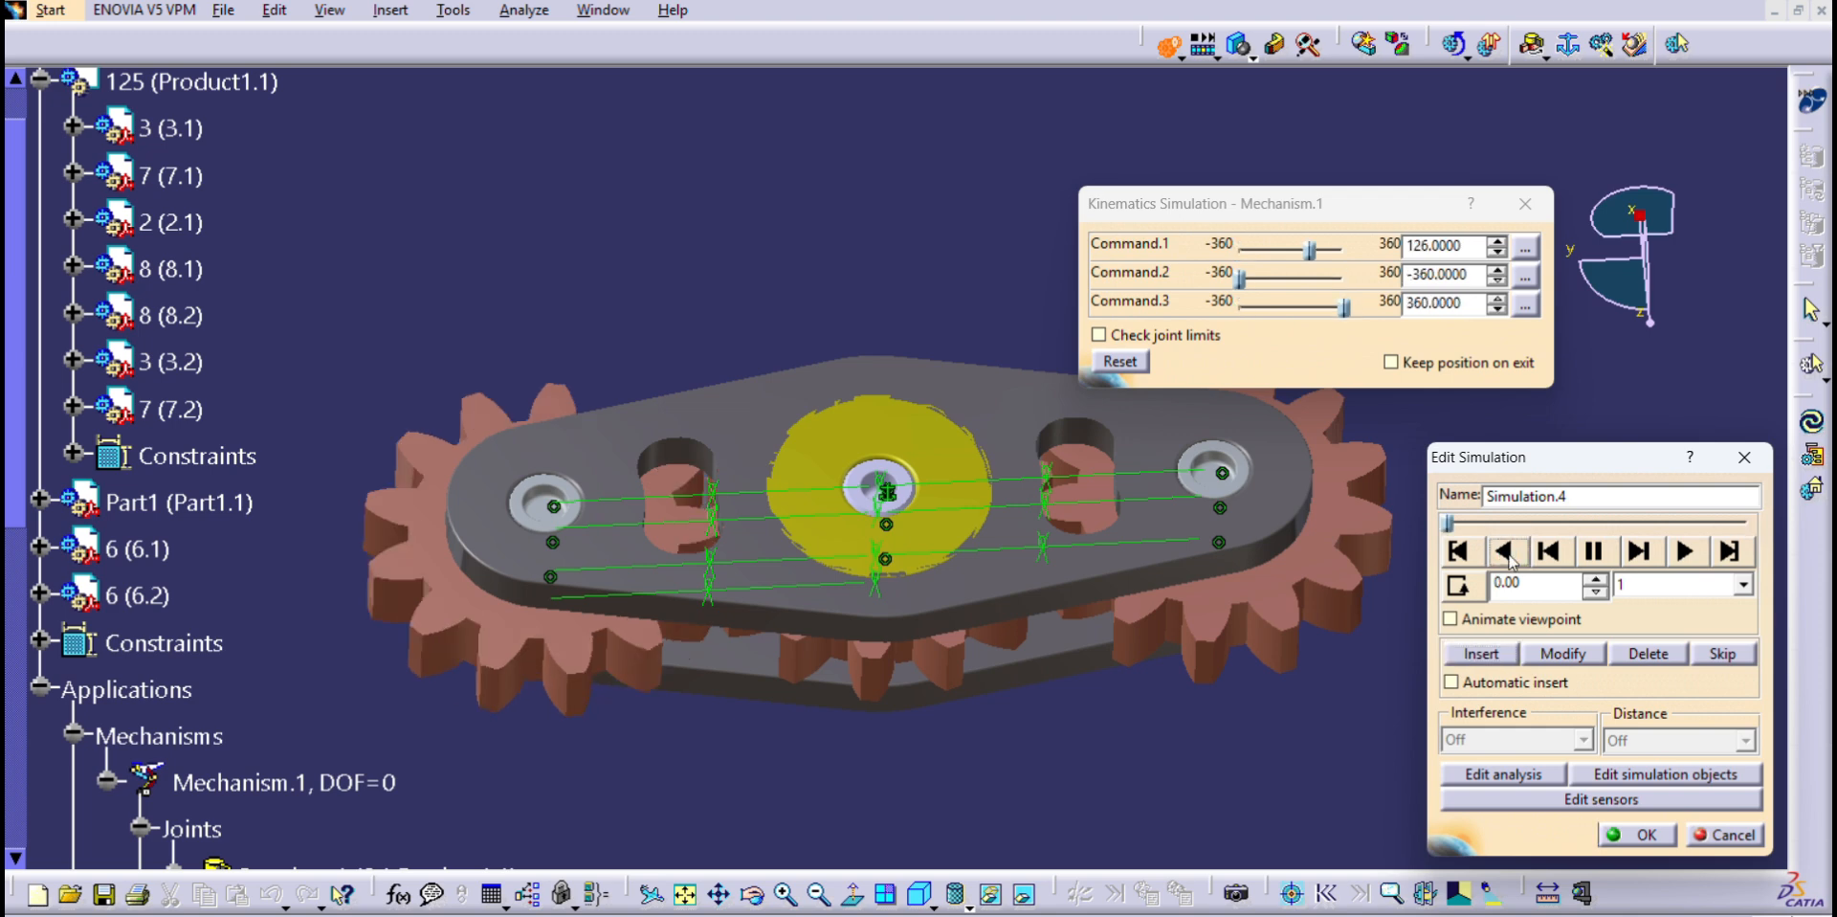
{"action": "left_click", "coordinate": [1744, 584]}
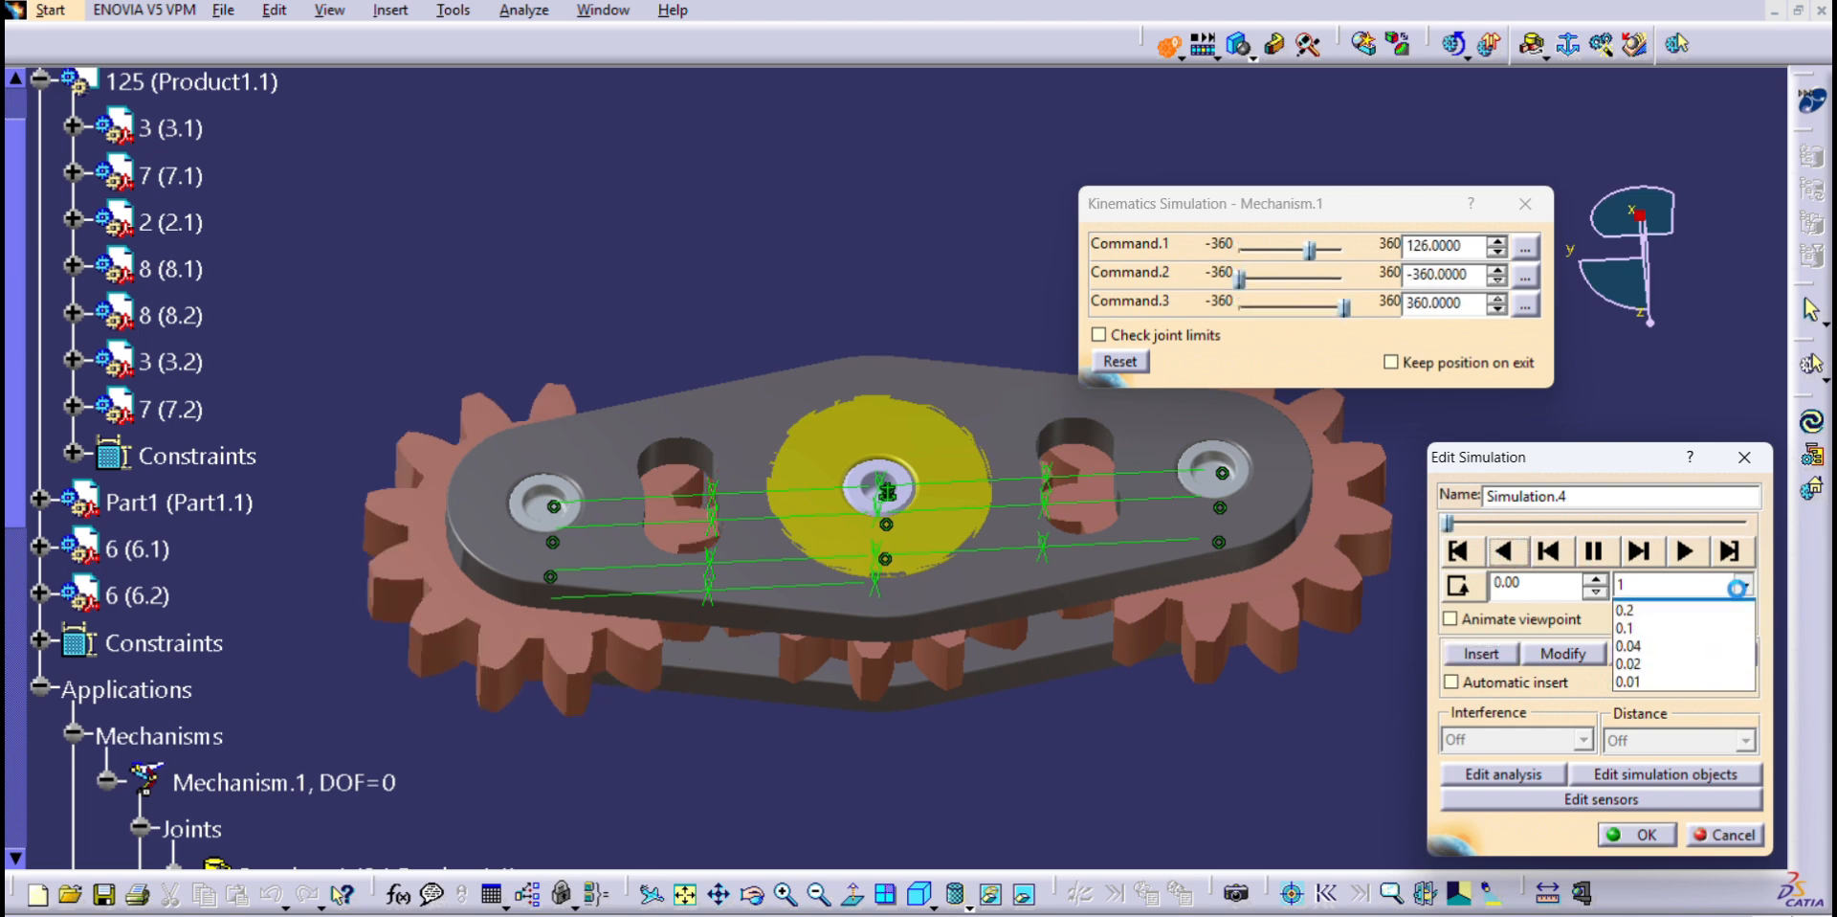
{"action": "left_click", "coordinate": [1675, 677]}
{"action": "left_click", "coordinate": [1504, 552]}
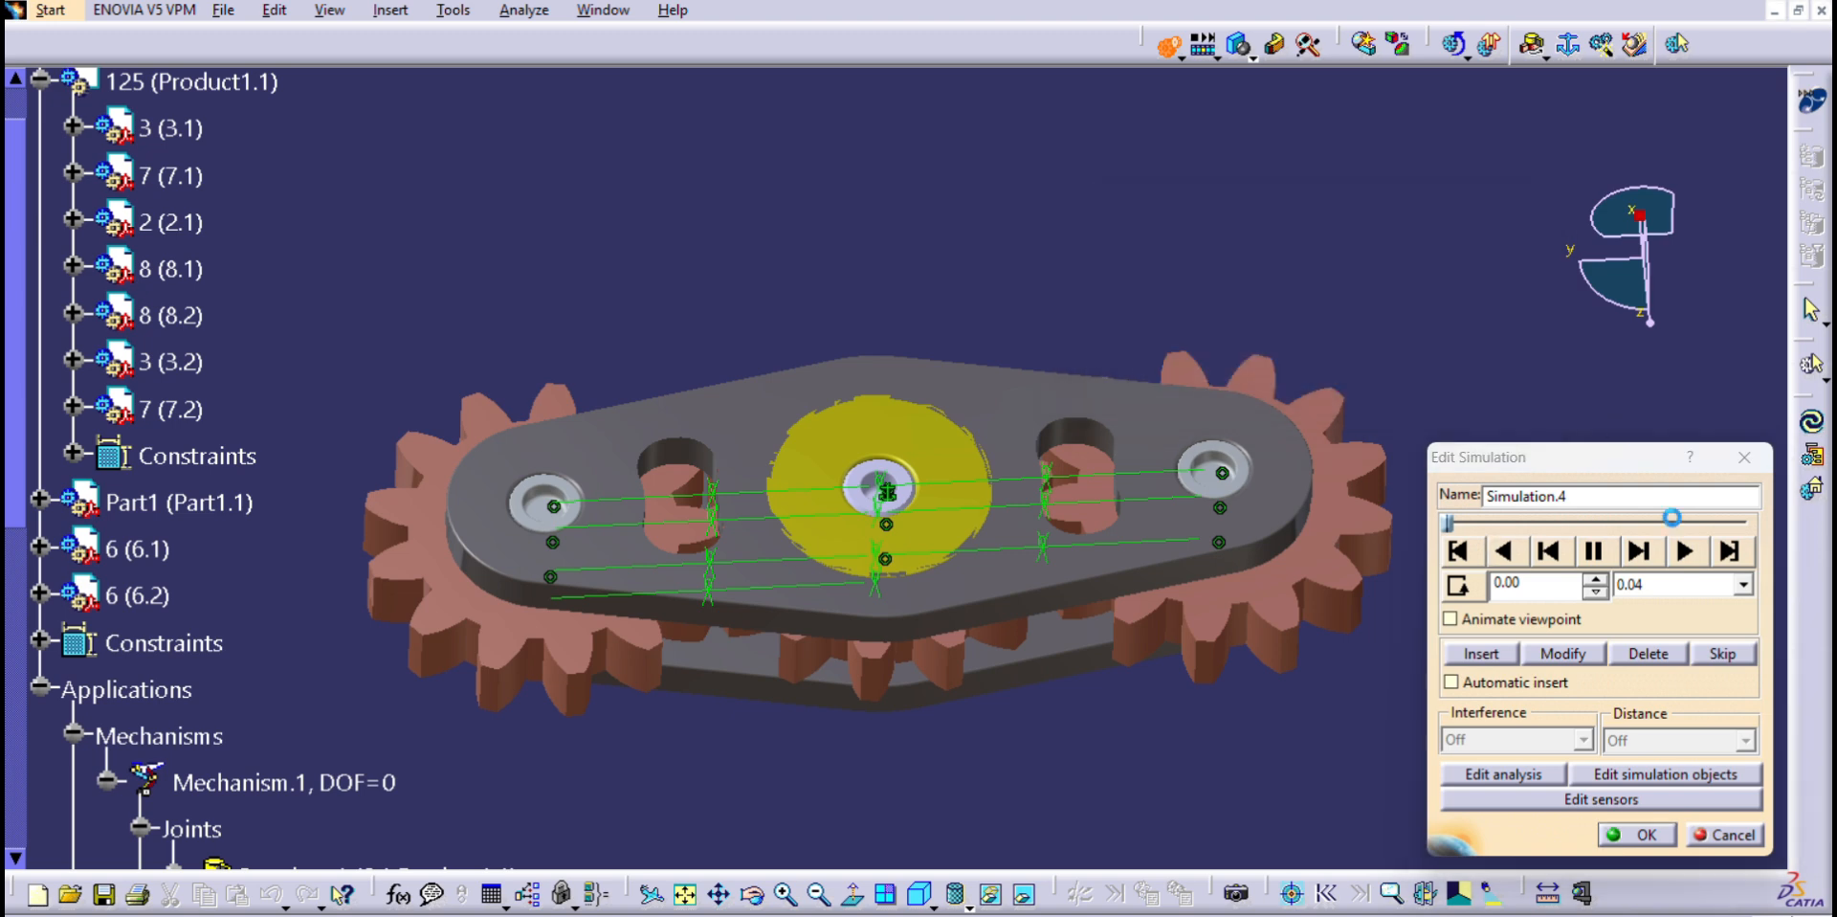
{"action": "left_click", "coordinate": [1689, 555]}
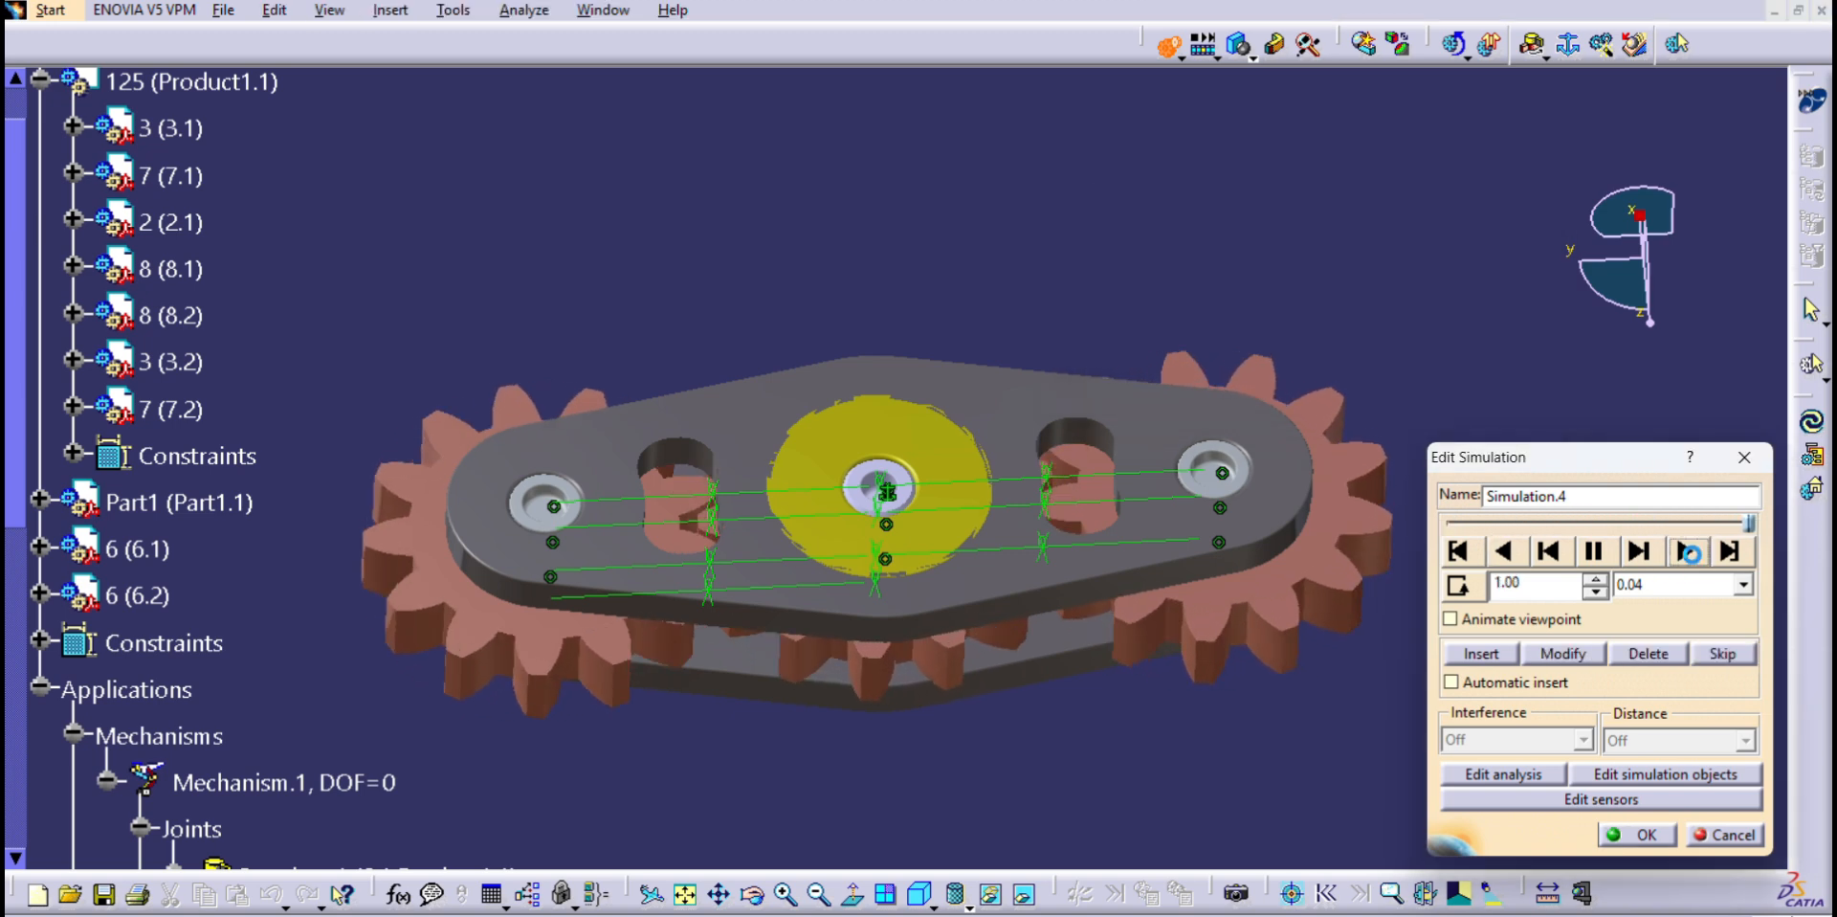
Step: Set the interpolation step to 0.1, change the loop mode and play the simulation continuously
{"action": "left_click", "coordinate": [1684, 581]}
{"action": "left_click", "coordinate": [1676, 639]}
{"action": "left_click", "coordinate": [1509, 553]}
{"action": "left_click", "coordinate": [1686, 553]}
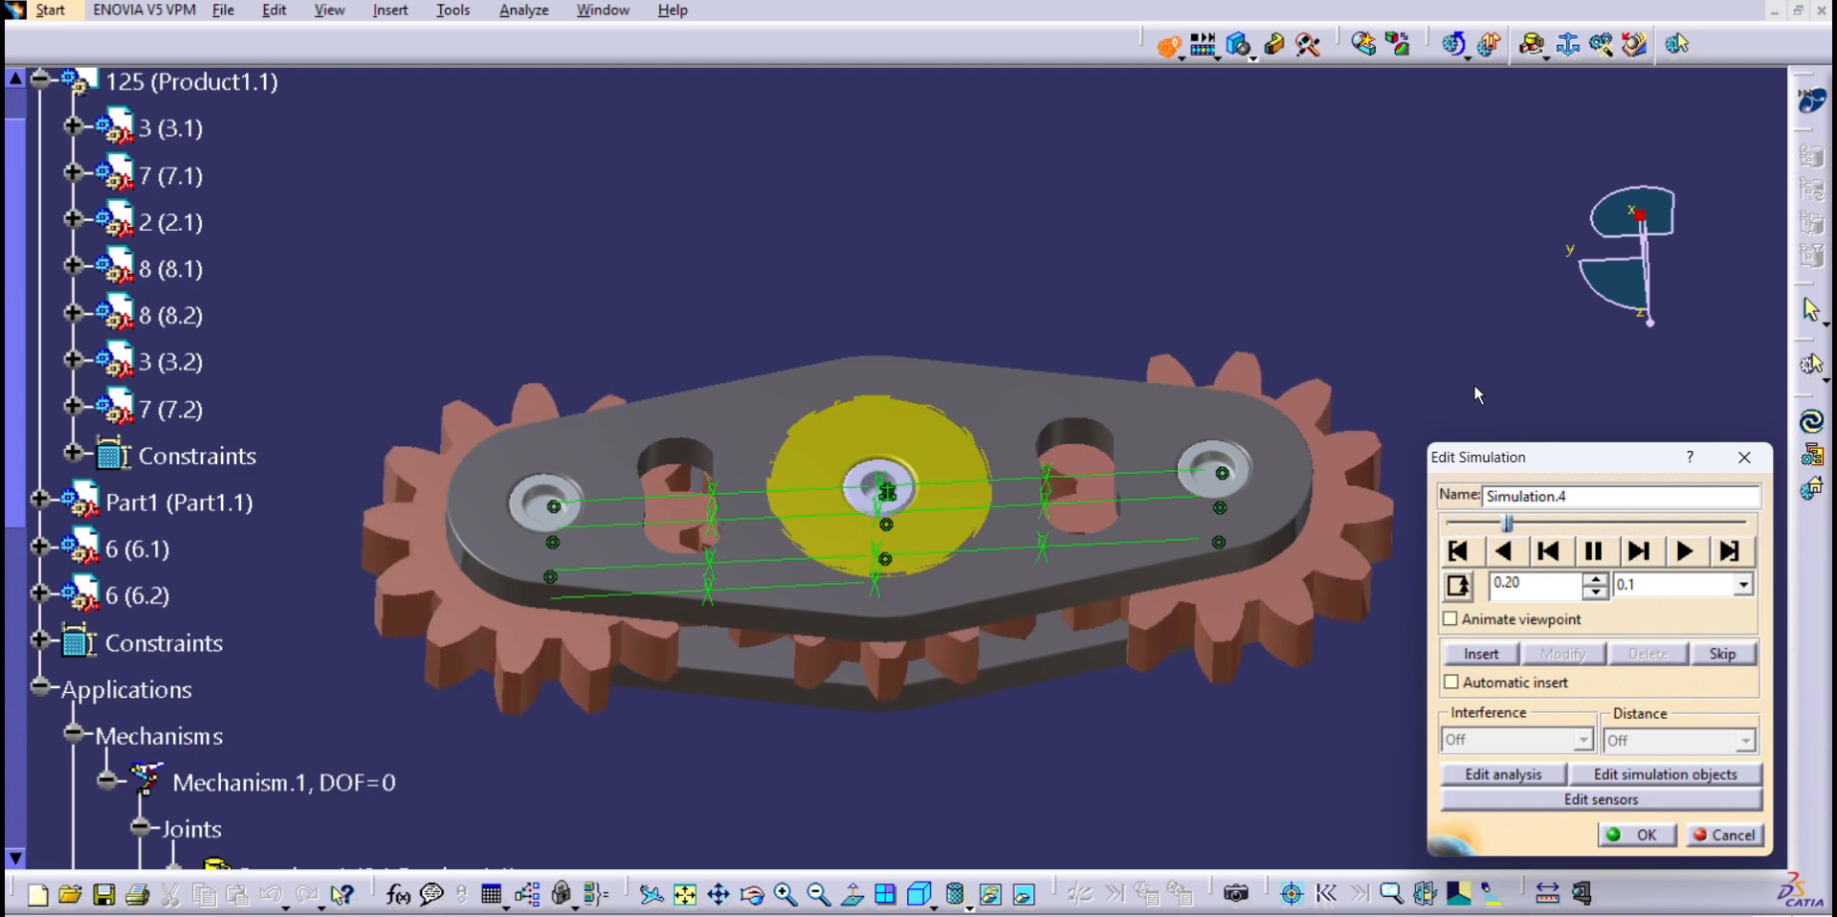
Step: Try the looping playback at interpolation steps 0.04 and 0.02, and set the step to 0.01
{"action": "left_click", "coordinate": [752, 894]}
{"action": "left_click_drag", "start_coordinate": [802, 669], "coordinate": [1090, 674]}
{"action": "left_click", "coordinate": [1167, 43]}
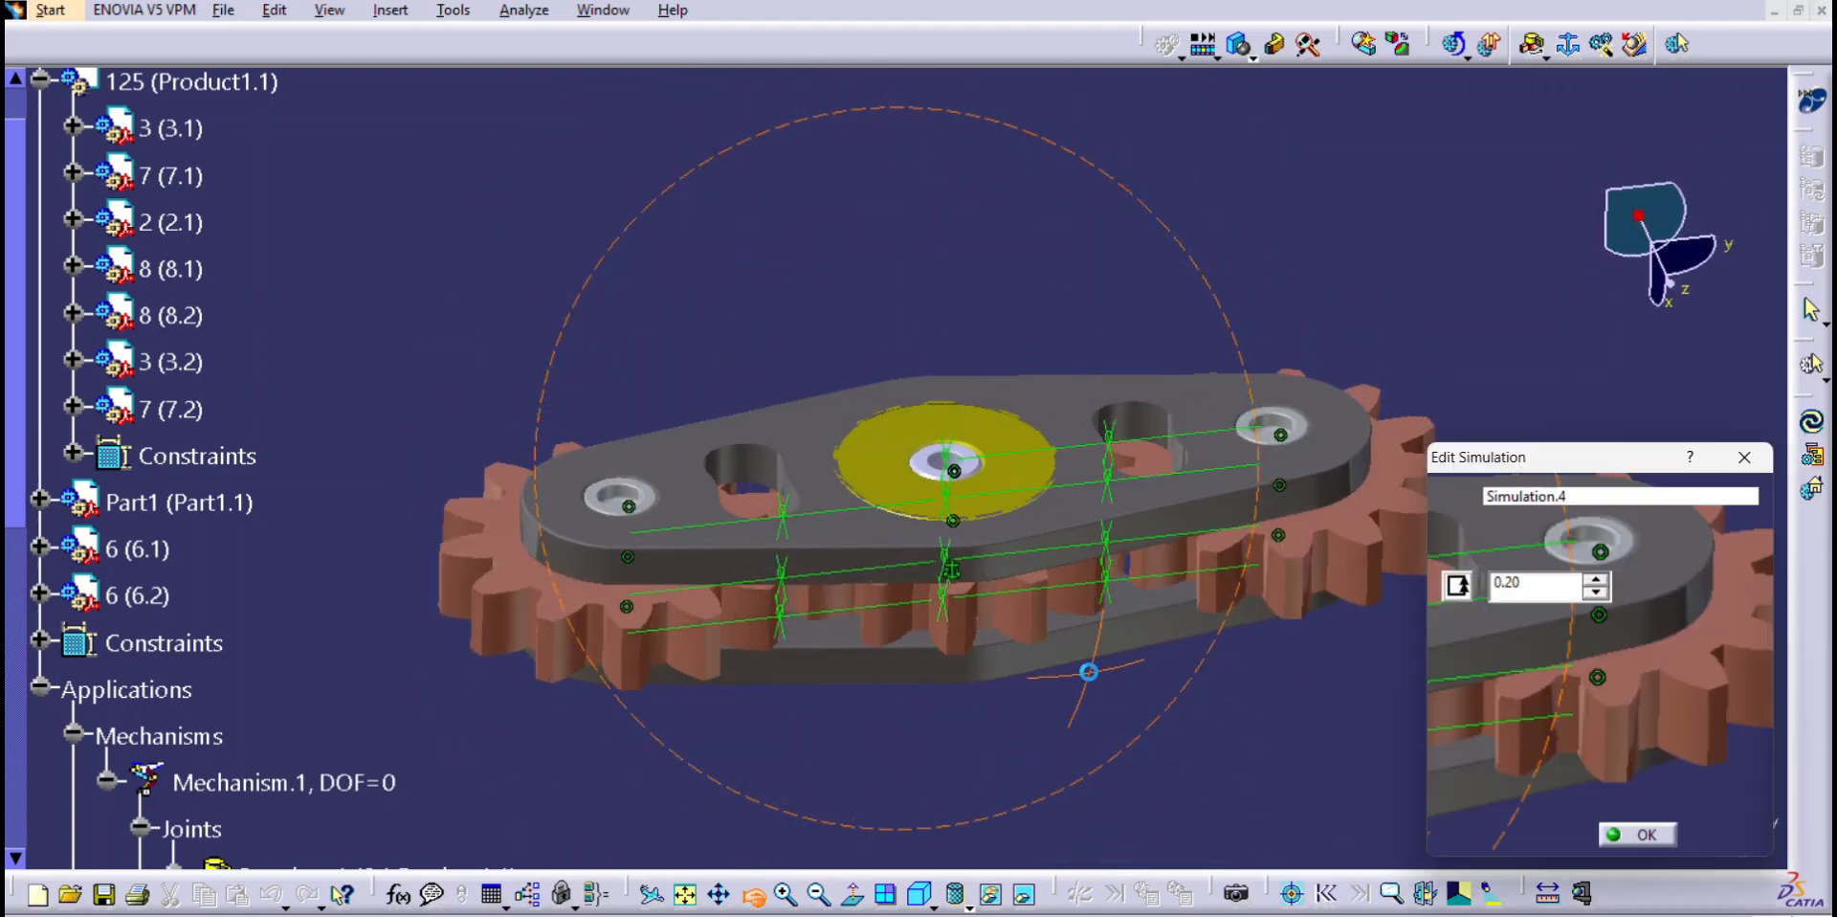
{"action": "left_click", "coordinate": [1744, 584]}
{"action": "left_click", "coordinate": [1681, 661]}
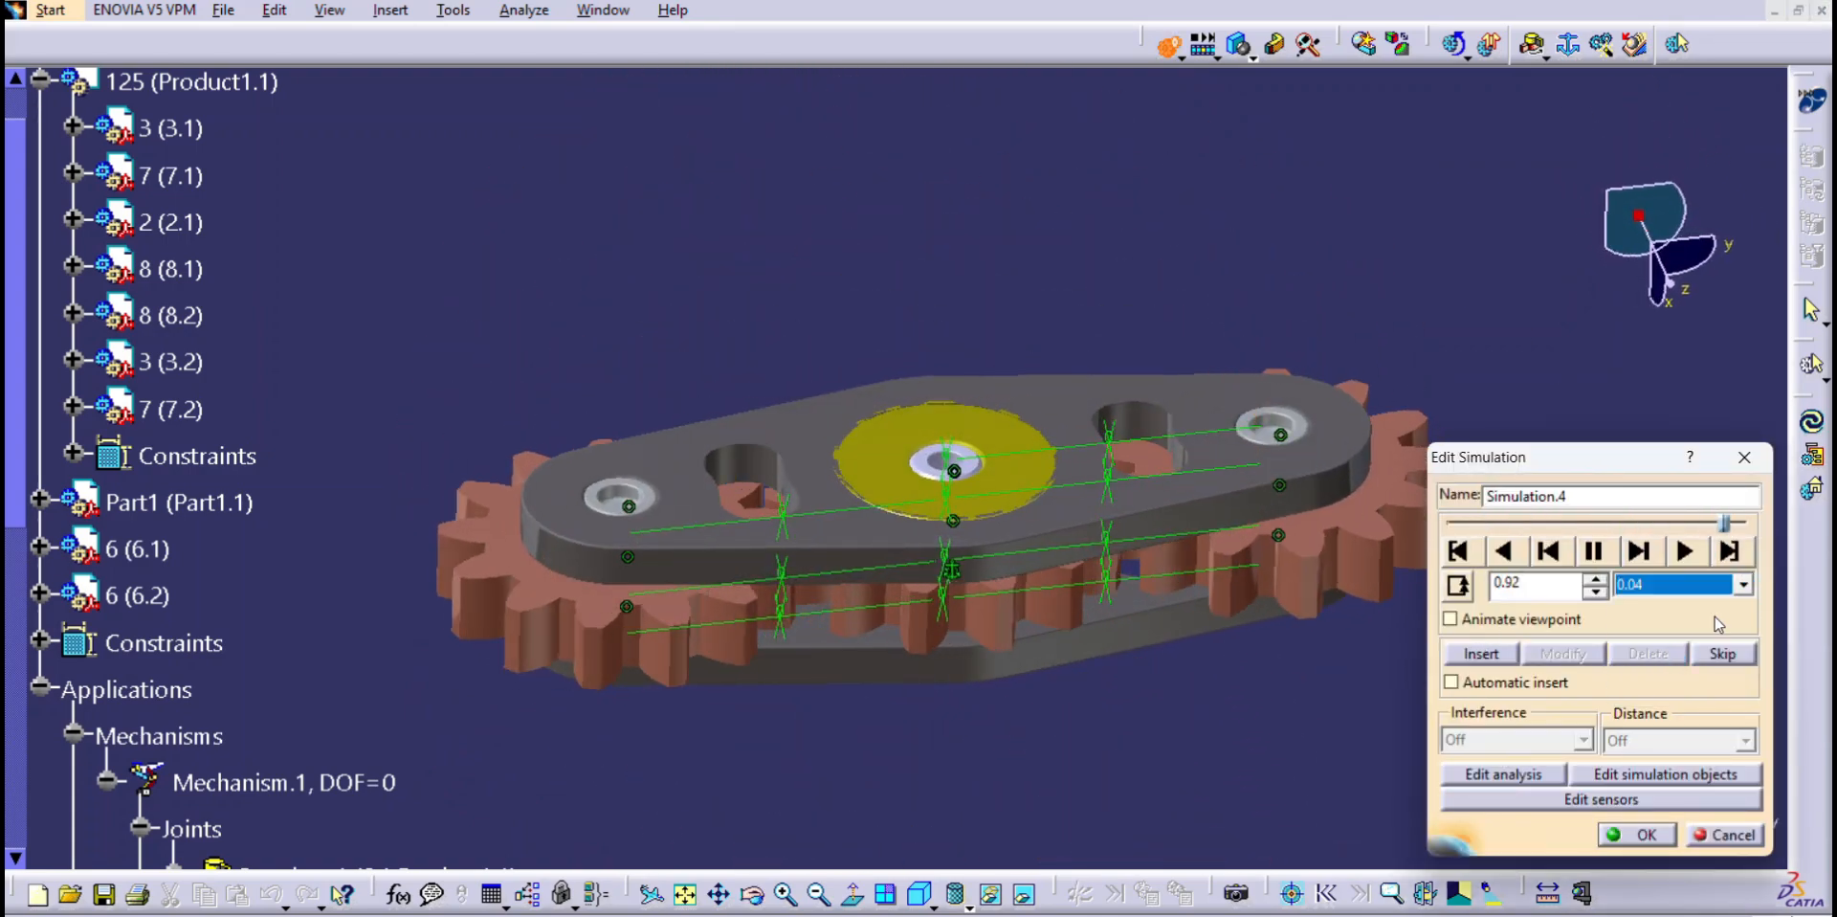
{"action": "left_click", "coordinate": [1744, 584]}
{"action": "left_click", "coordinate": [1670, 687]}
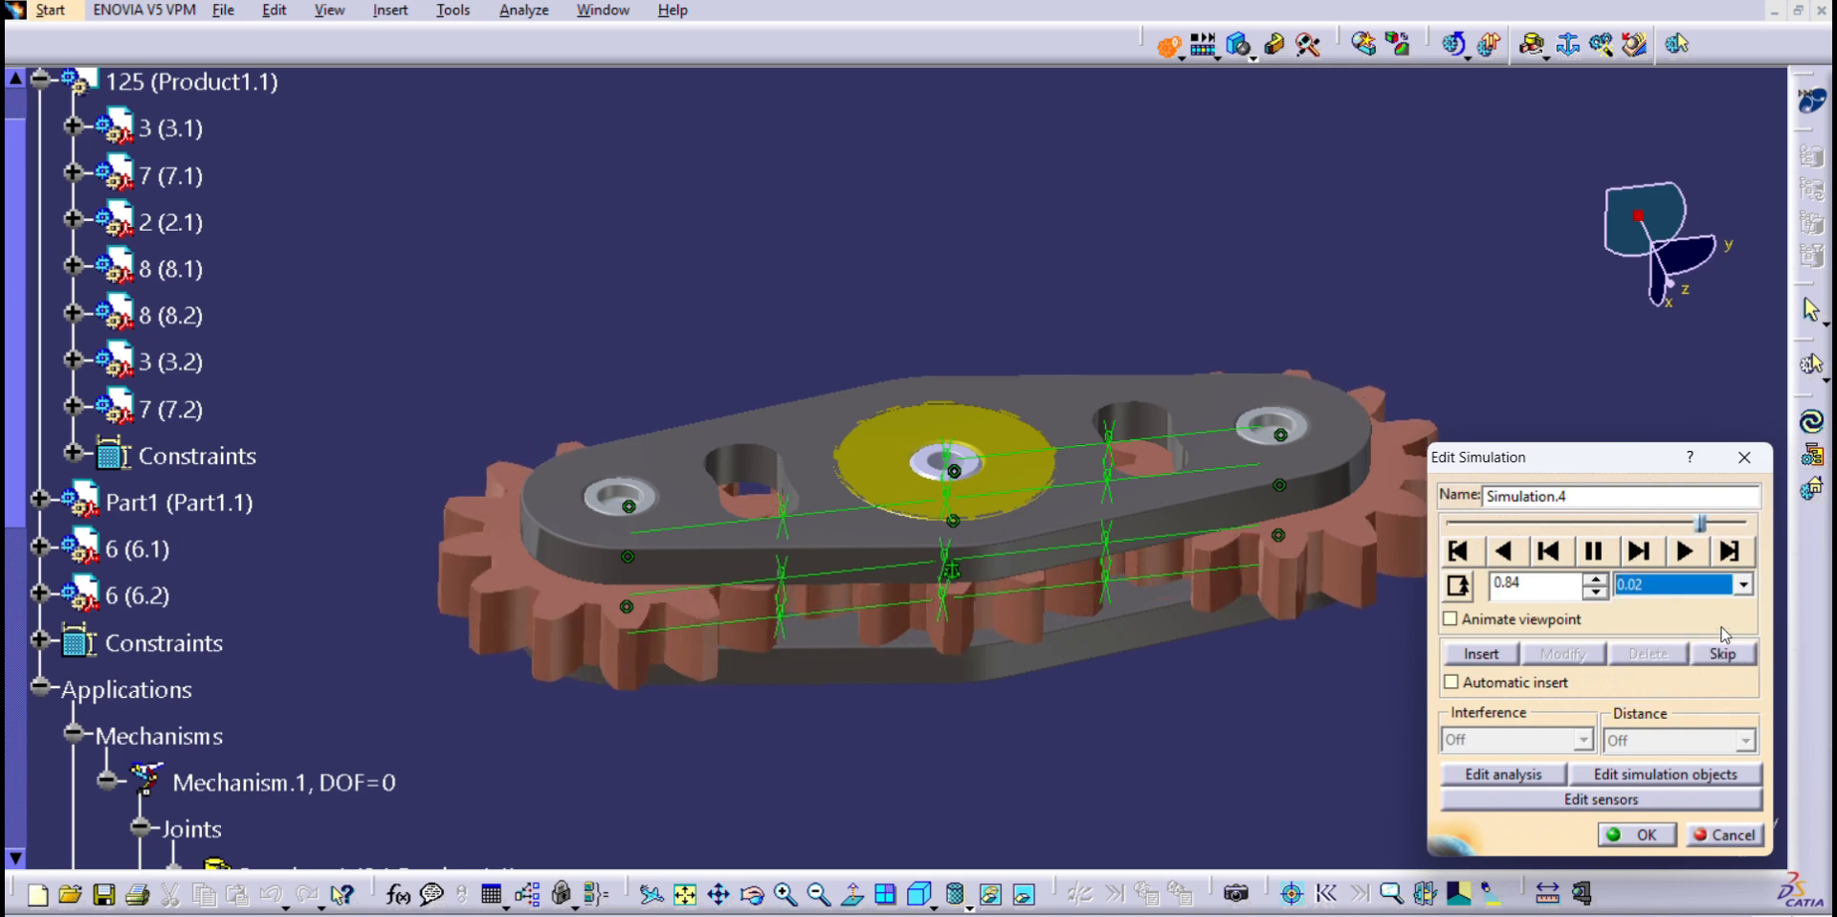
{"action": "left_click", "coordinate": [1743, 583]}
{"action": "left_click", "coordinate": [1666, 696]}
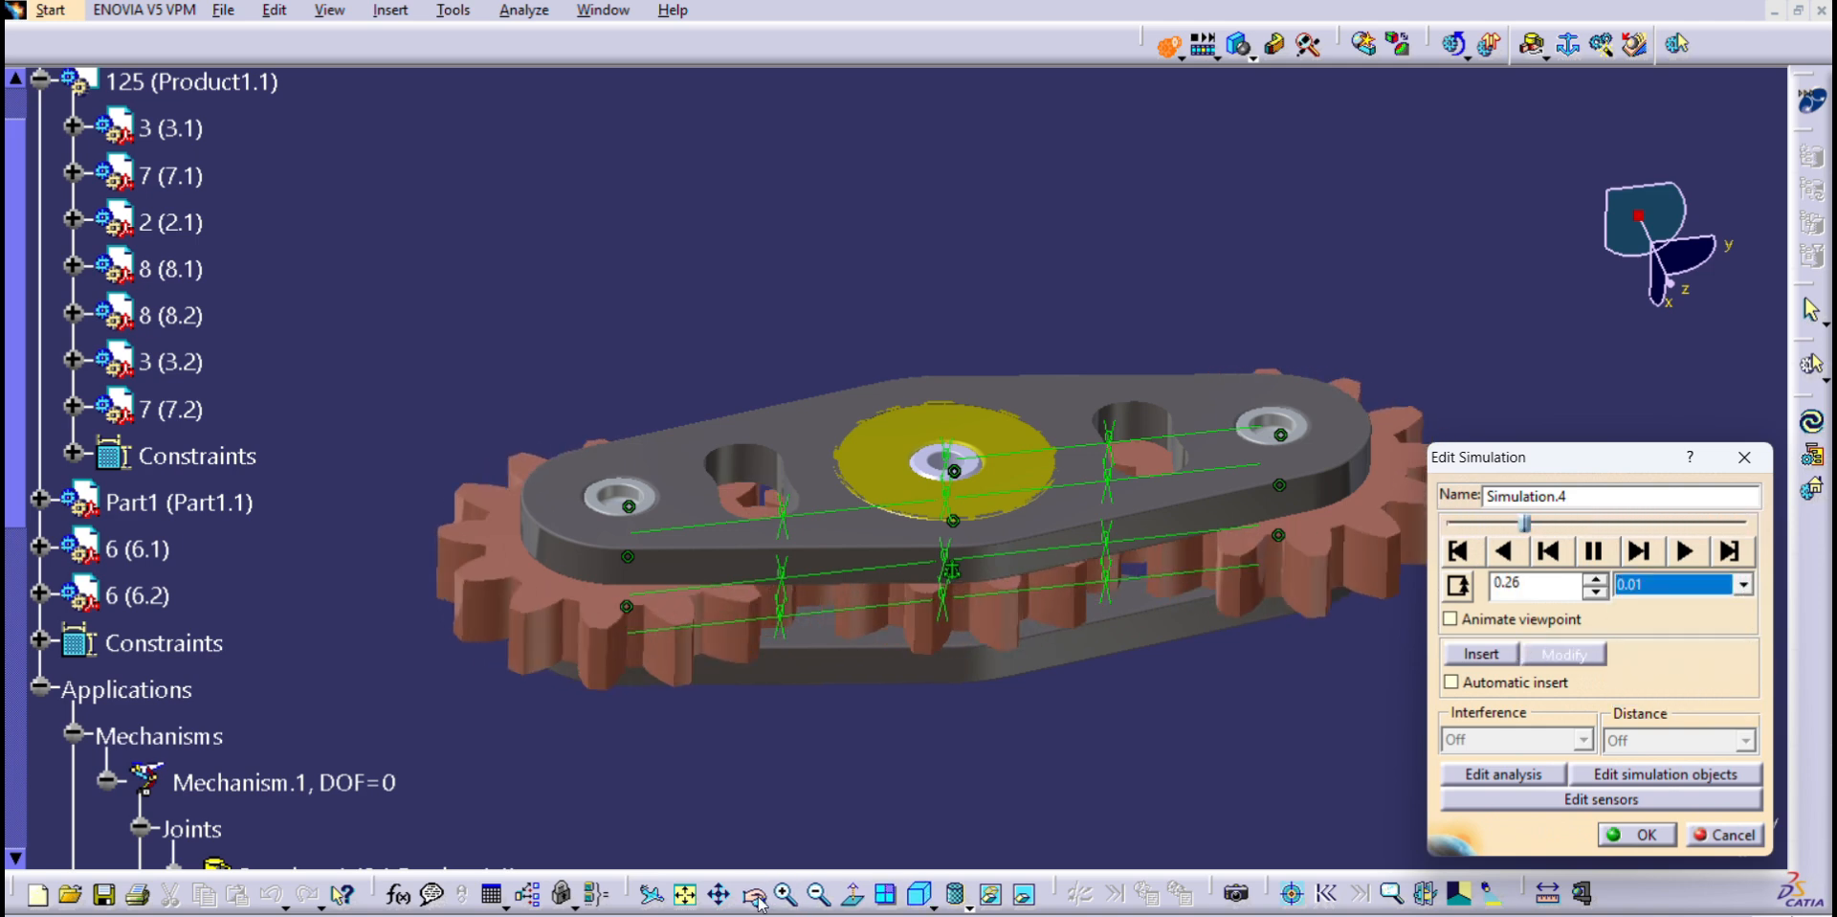
{"action": "middle_click_drag", "start_coordinate": [865, 605], "coordinate": [872, 696]}
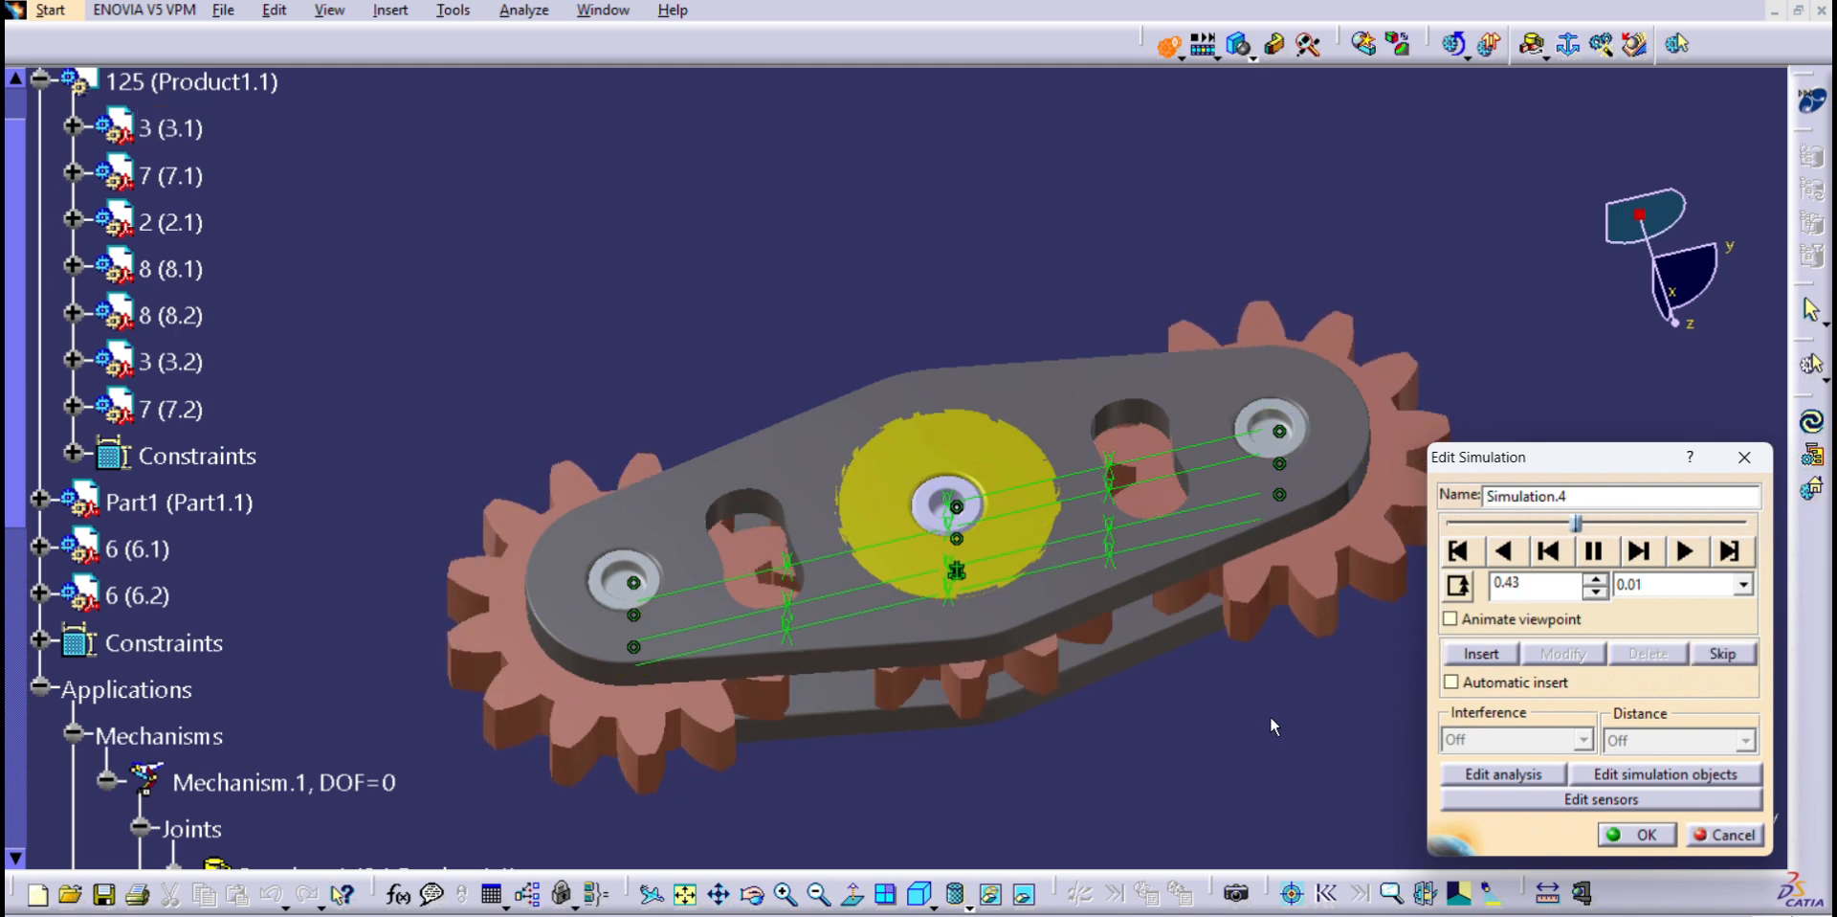
Step: Try interpolation steps of 1, 0.1 and 0.04 during the looping playback, and return the step to 0.01
{"action": "left_click", "coordinate": [1740, 586]}
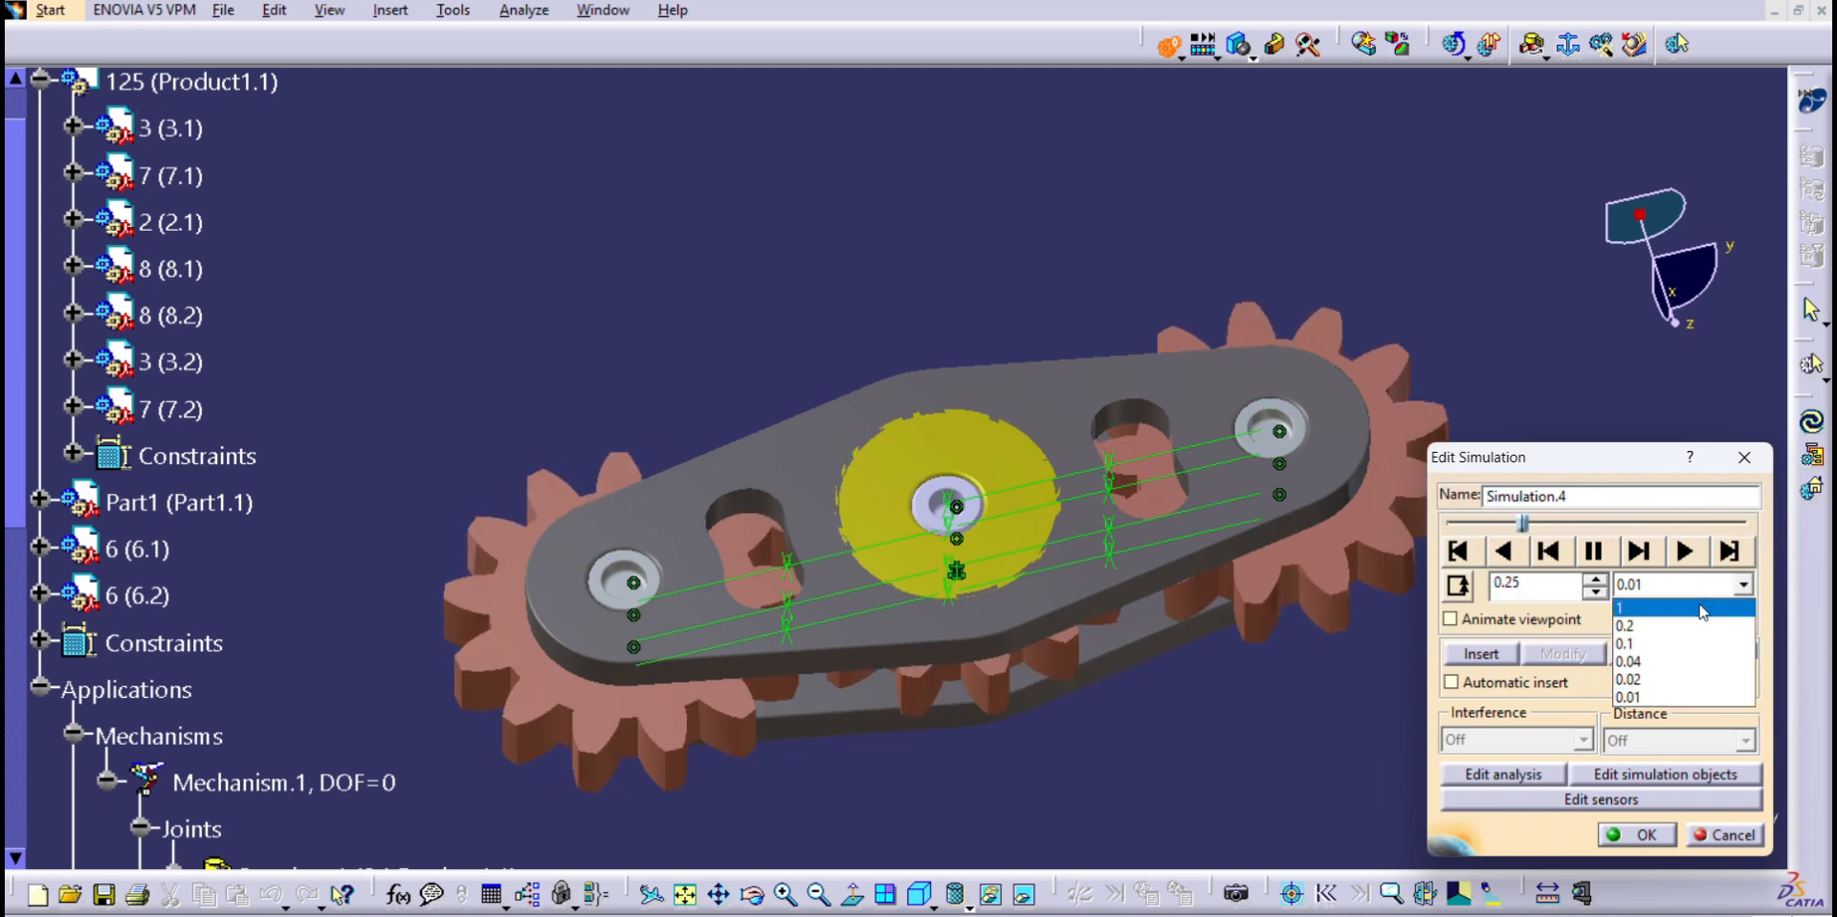
{"action": "left_click", "coordinate": [1698, 610]}
{"action": "left_click", "coordinate": [1741, 586]}
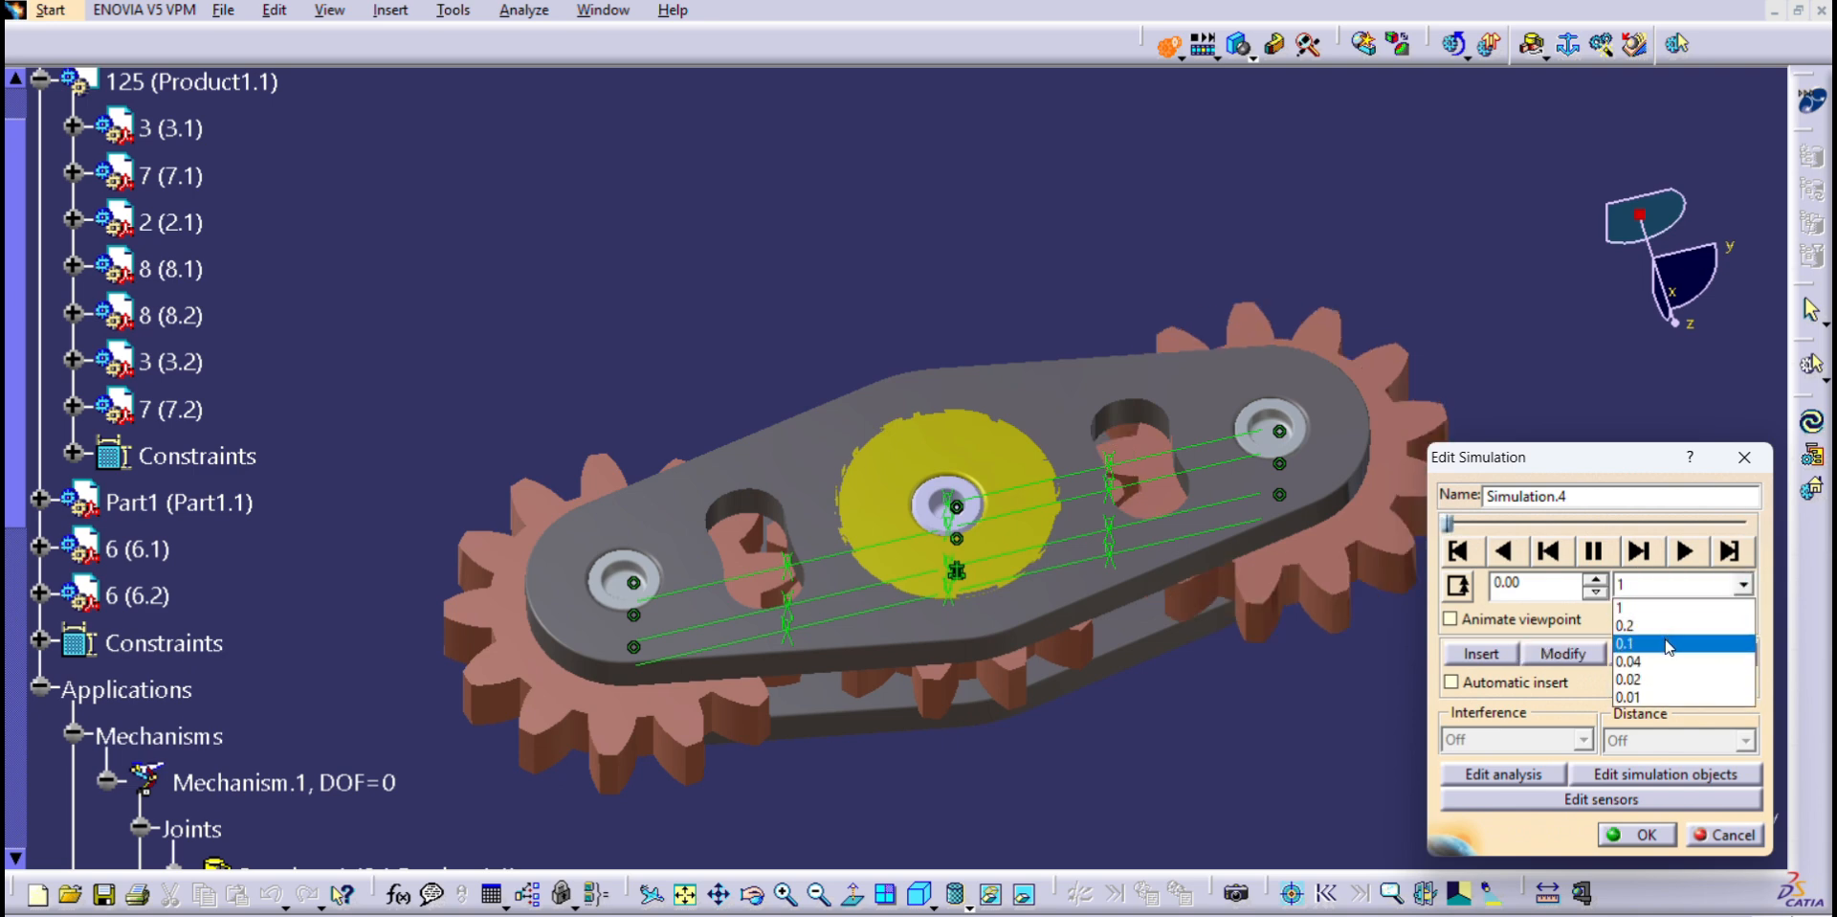
{"action": "left_click", "coordinate": [1694, 643]}
{"action": "left_click", "coordinate": [1744, 583]}
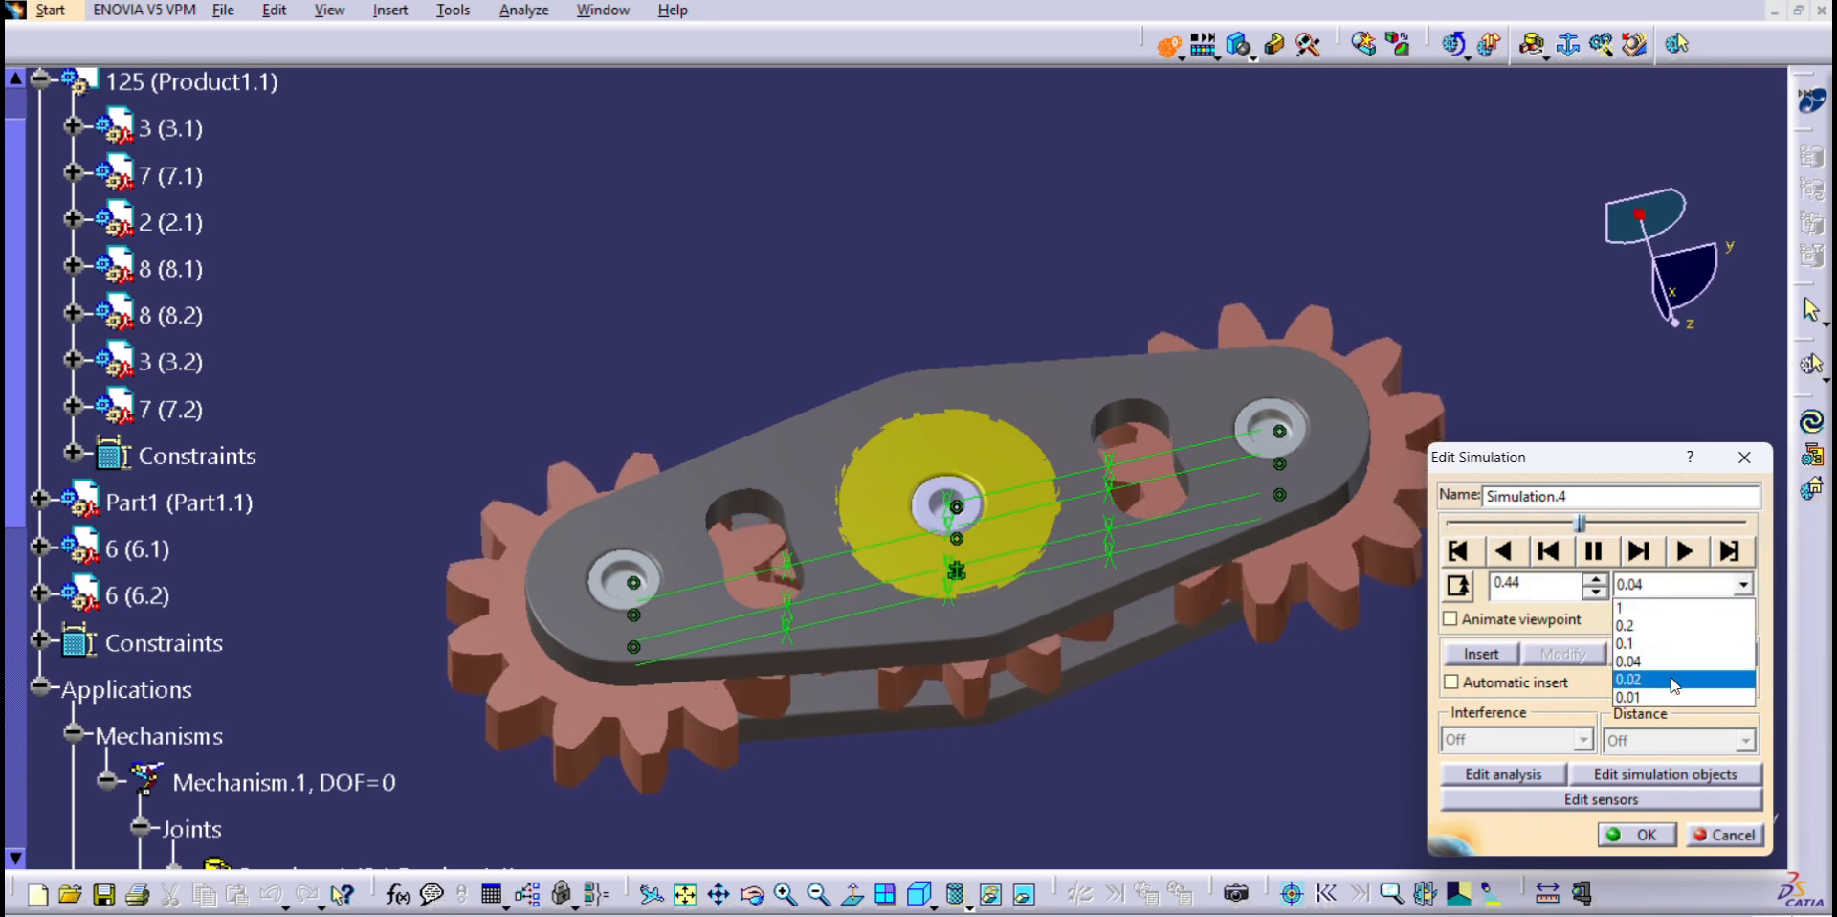
{"action": "left_click", "coordinate": [1665, 691]}
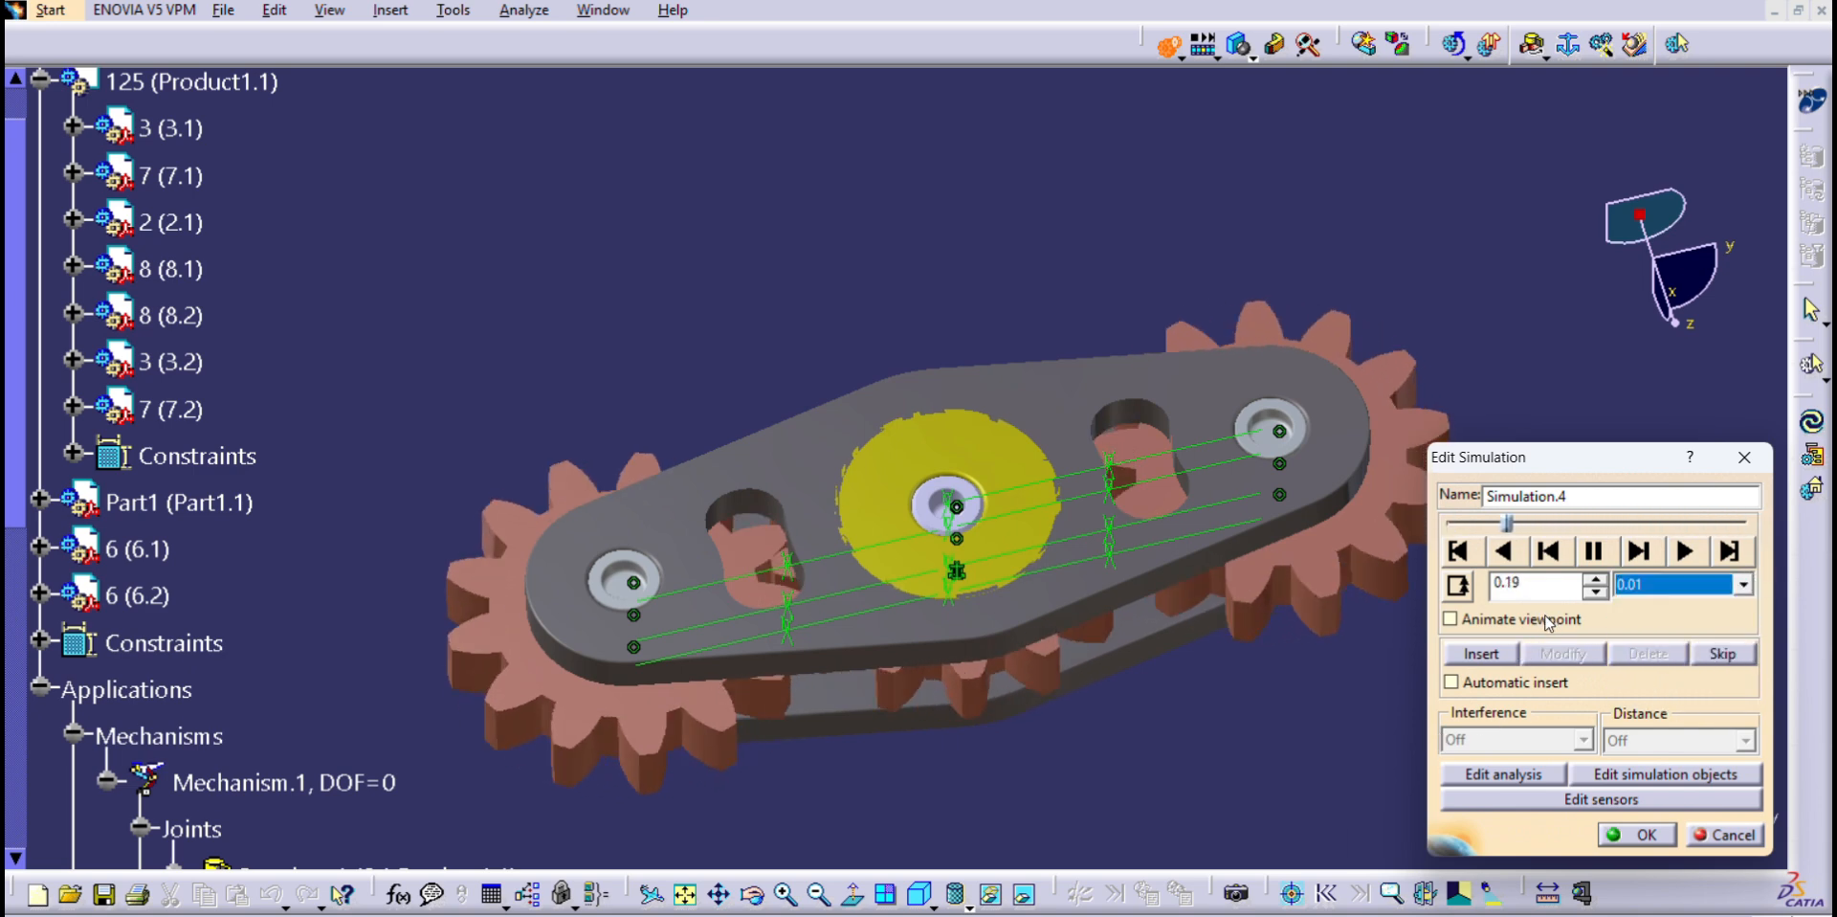